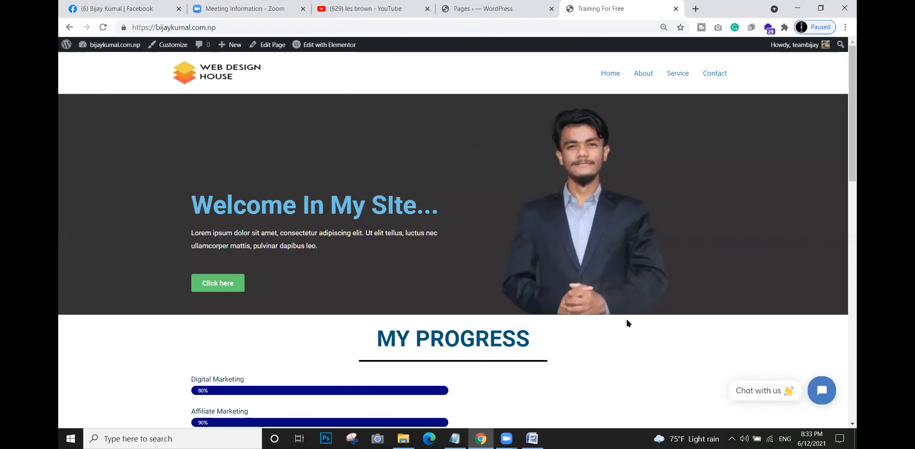
- Compare the Pages list with the scrolled live homepage, then return to Pages > All Pages
left_click(501, 4)
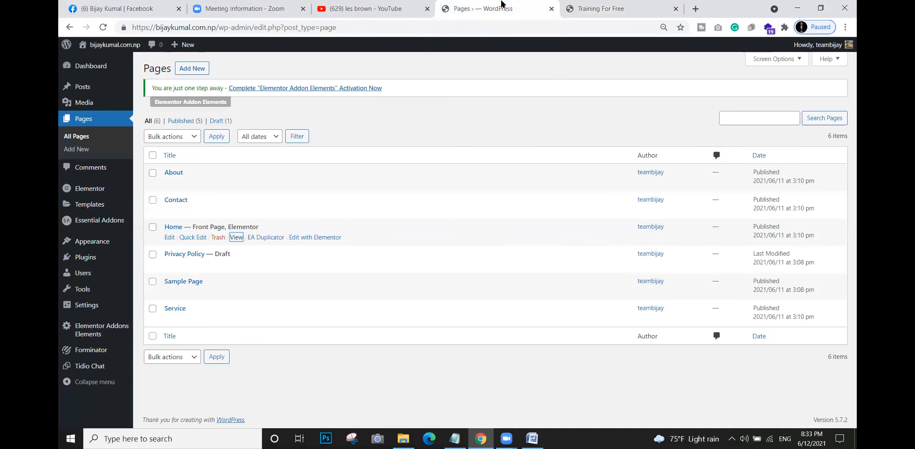
left_click(354, 391)
left_click(581, 4)
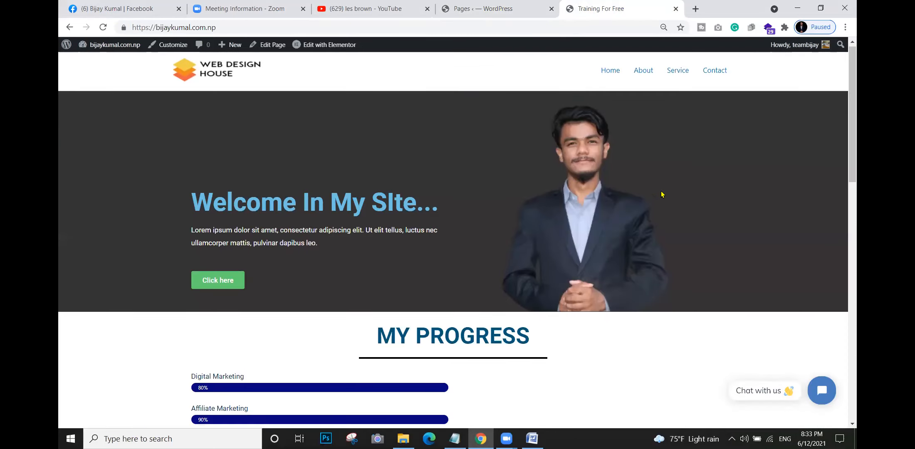
scroll(660, 196, "down", 10)
scroll(646, 198, "up", 9)
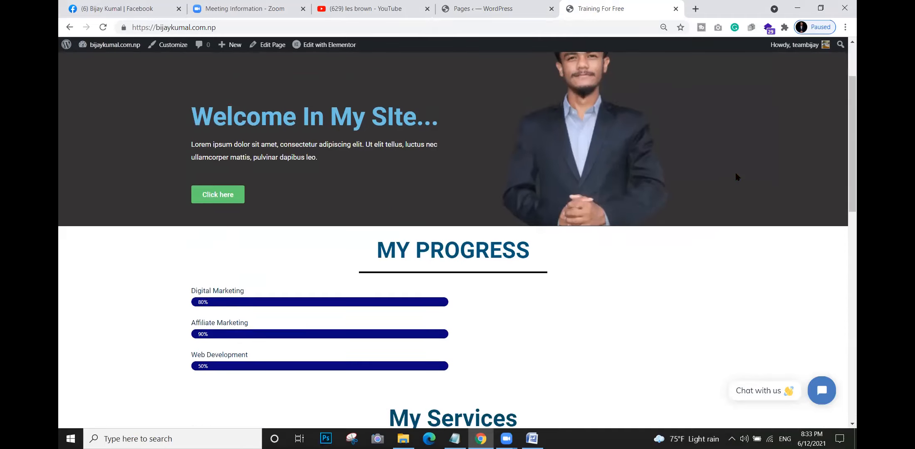
scroll(736, 176, "down", 10)
scroll(736, 192, "up", 3)
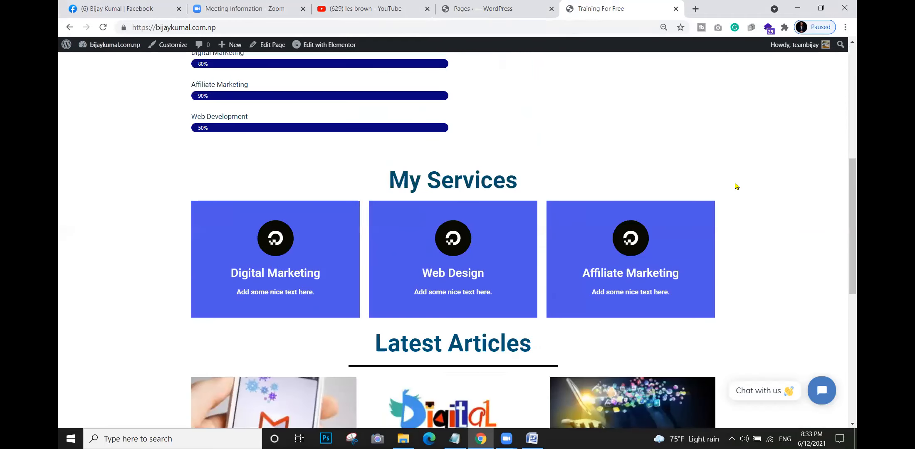
left_click(486, 5)
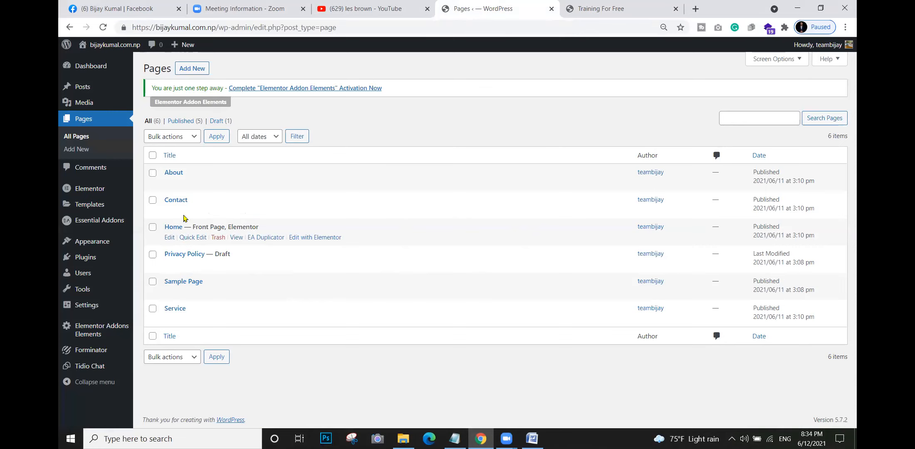
- Select all six pages and move them to the Trash with the Bulk actions menu
left_click(153, 156)
left_click(190, 137)
left_click(170, 167)
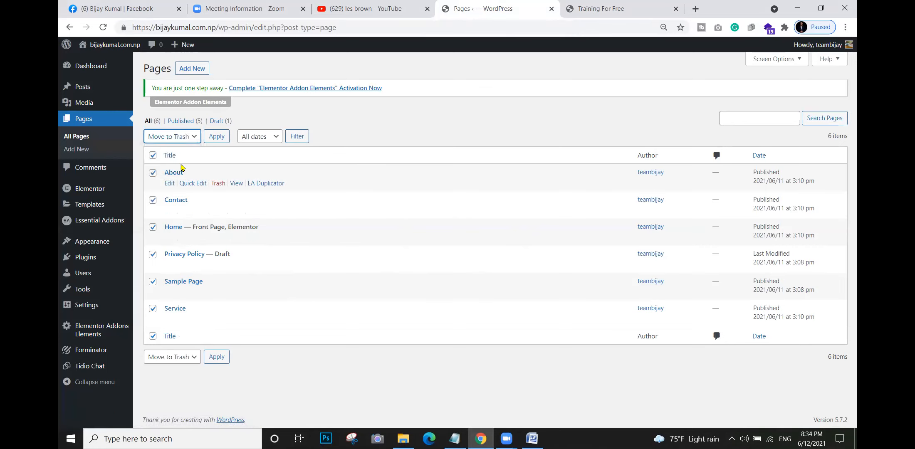
left_click(217, 136)
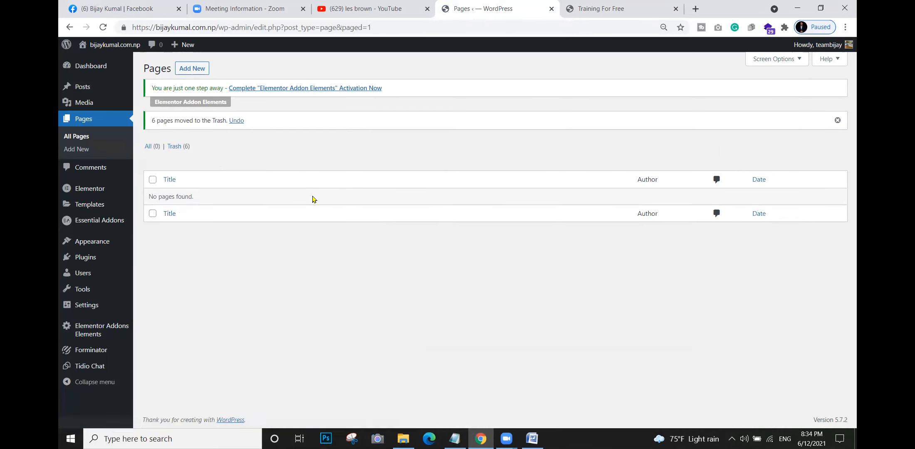
mouse_move(100, 247)
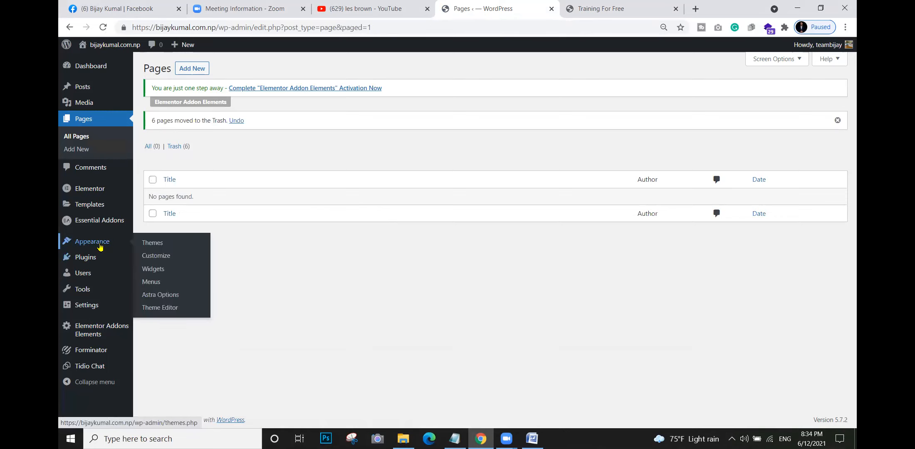
- Go to Appearance > Themes, then open Astra Options from the Appearance submenu
left_click(158, 245)
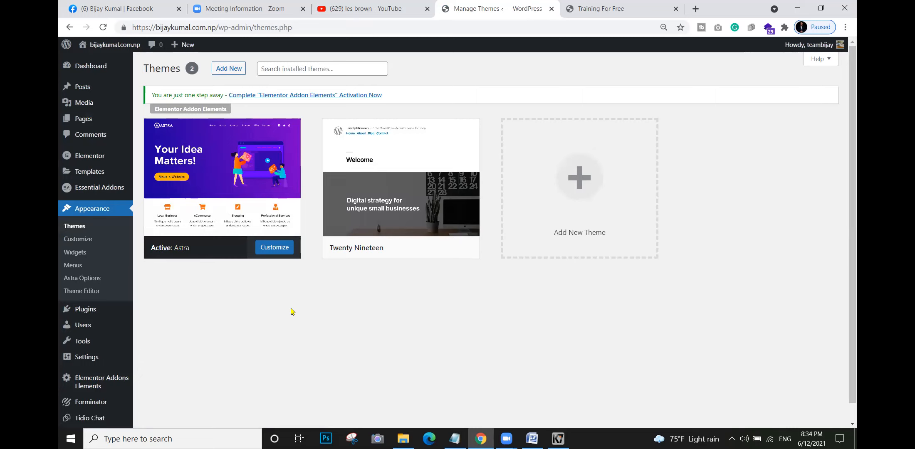
mouse_move(246, 183)
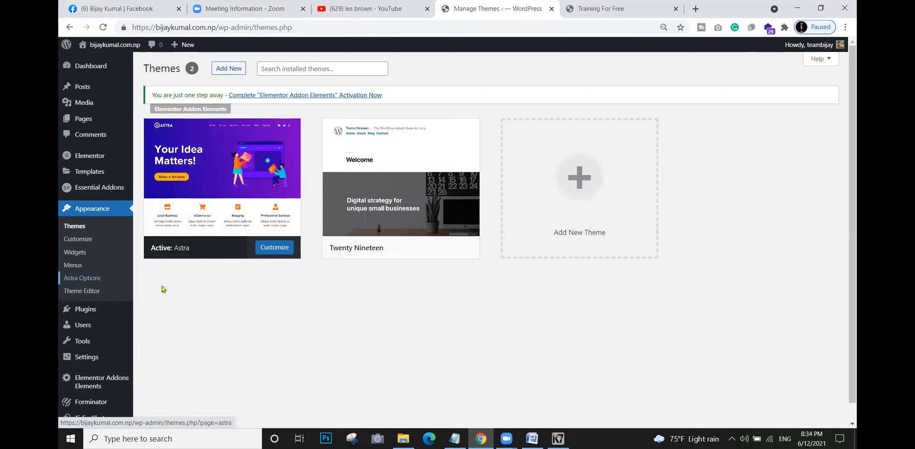
left_click(86, 278)
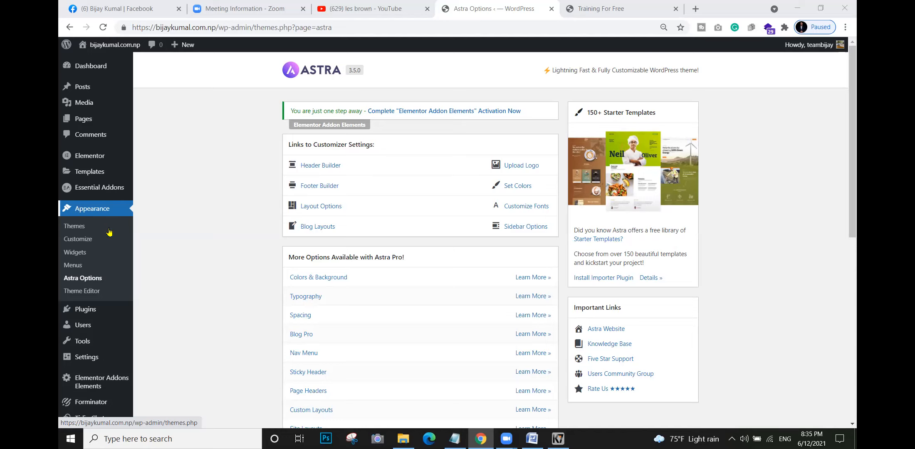
- Reload Astra Options, install the Starter Templates importer plugin, and view the live site tab
left_click(83, 280)
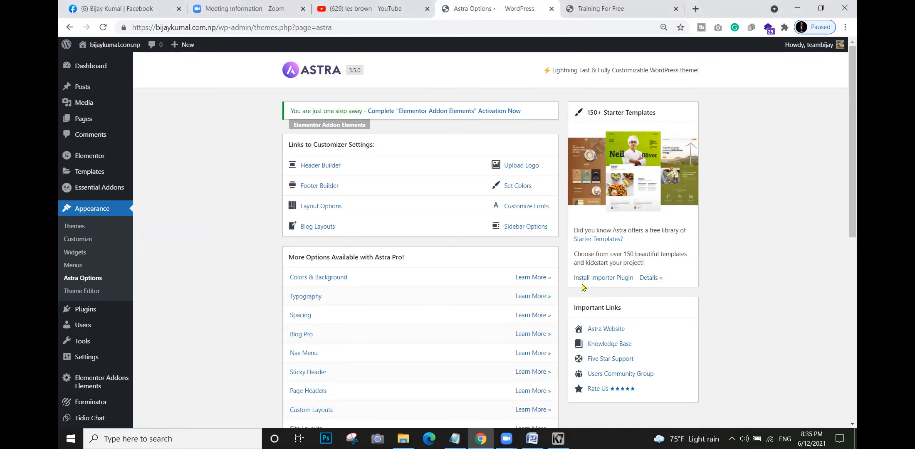
left_click(606, 278)
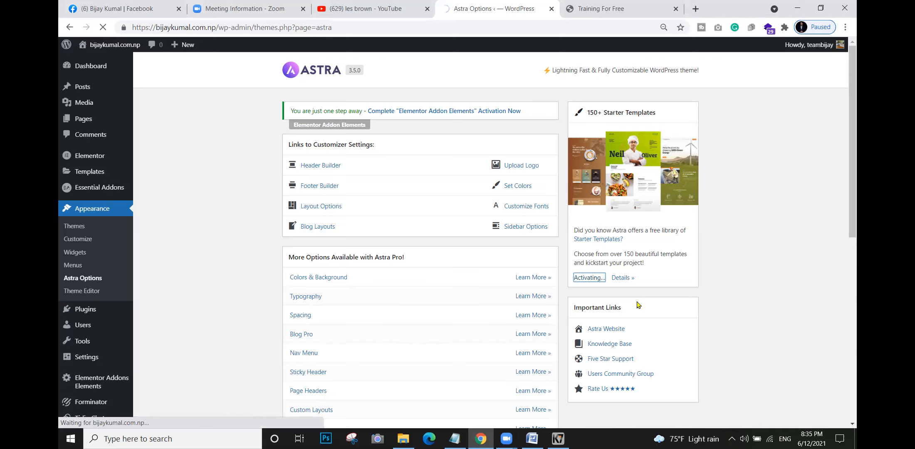
left_click(616, 9)
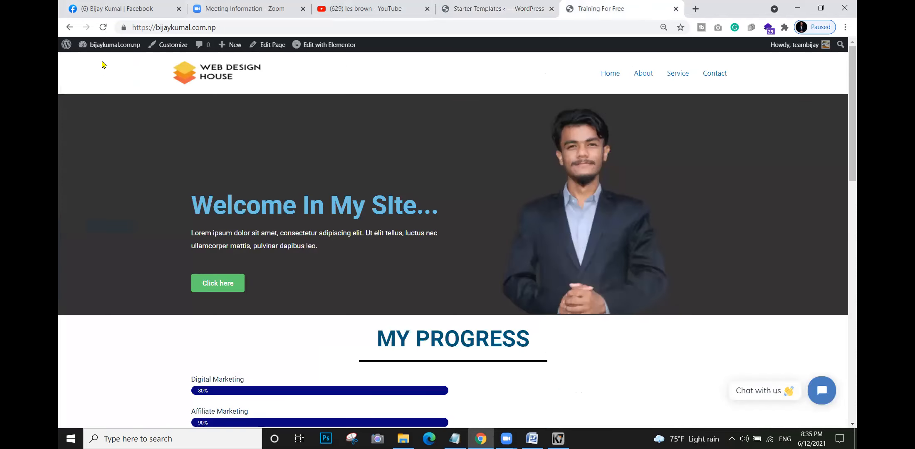
- Reload the homepage to see the blog listing, then go back to Astra Options
left_click(103, 29)
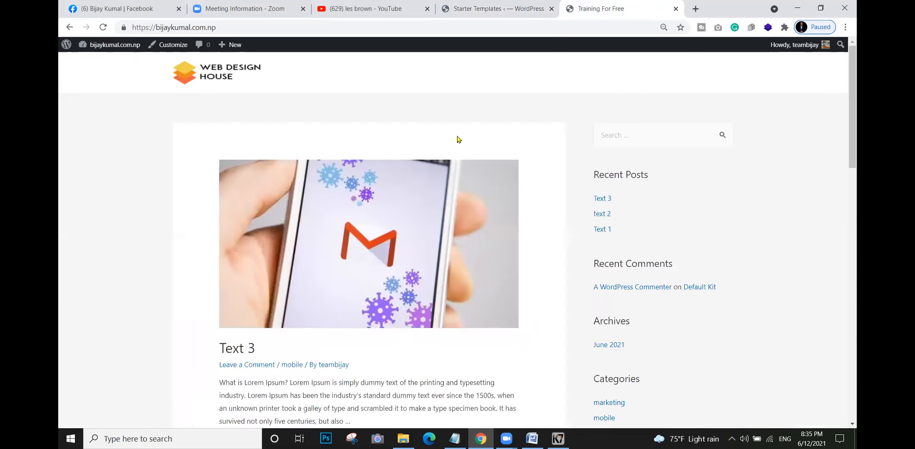
left_click(531, 5)
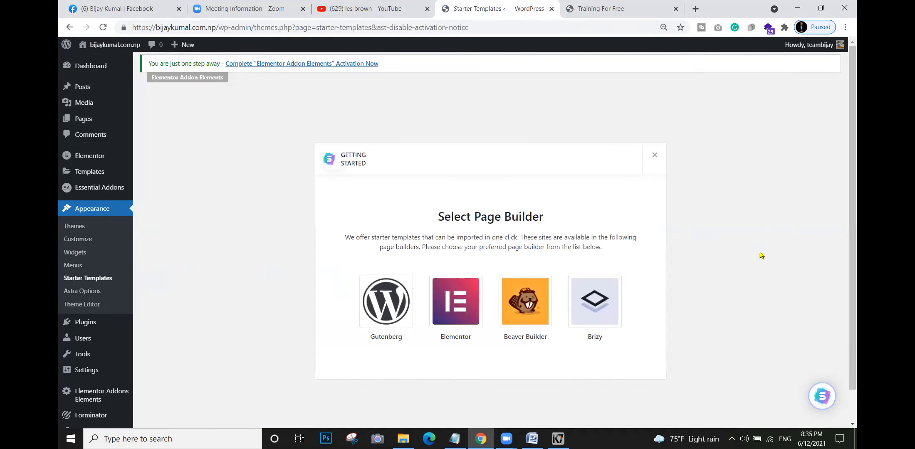
left_click(69, 28)
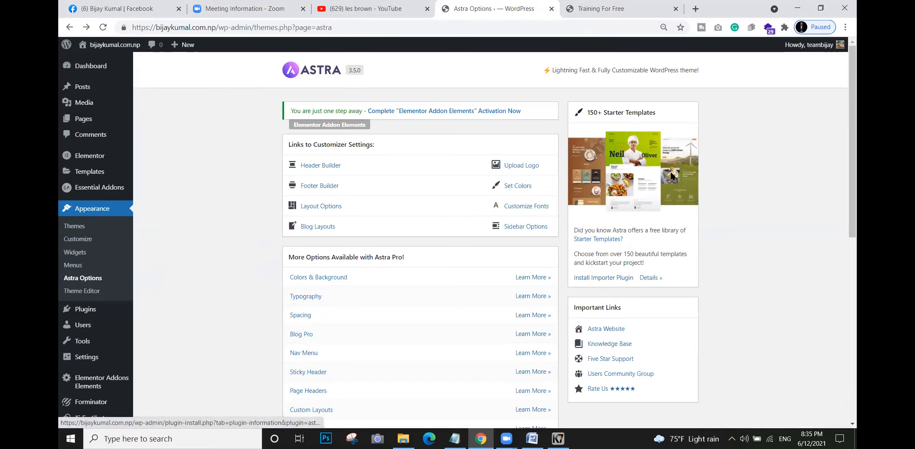
- Activate the Starter Templates importer, review its details, and open its web page in a new tab
left_click(606, 278)
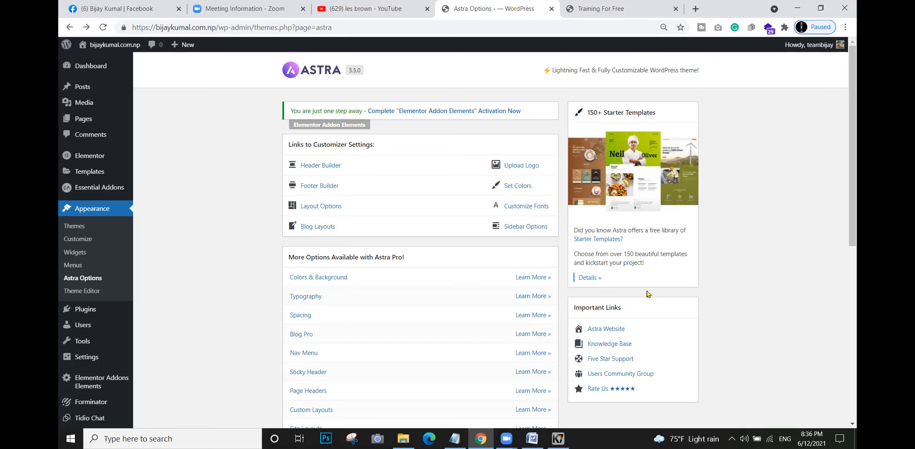
left_click(593, 278)
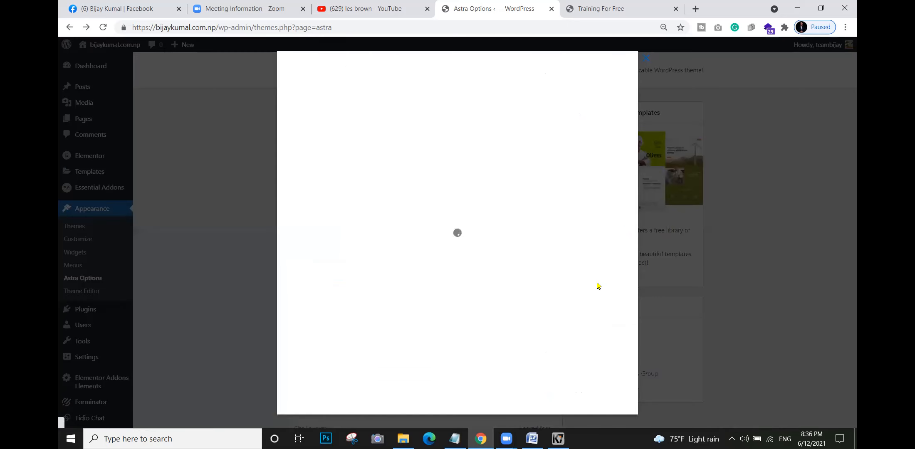
scroll(597, 283, "down", 15)
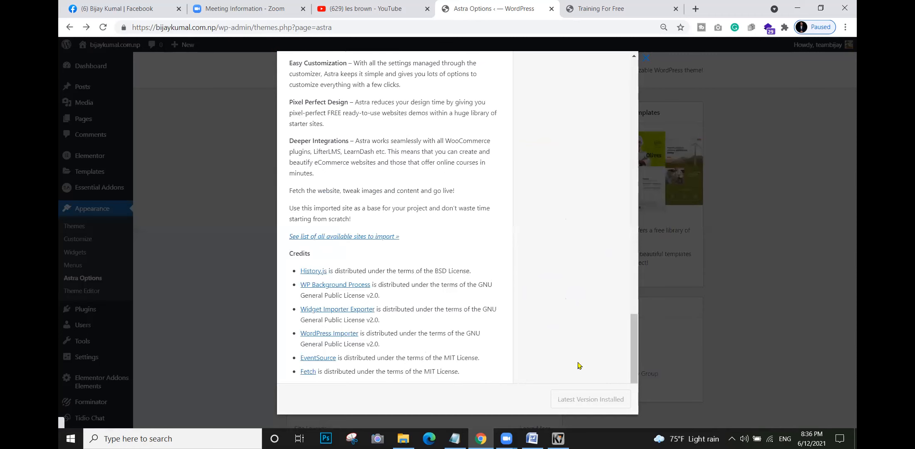
scroll(655, 82, "up", 5)
left_click(646, 58)
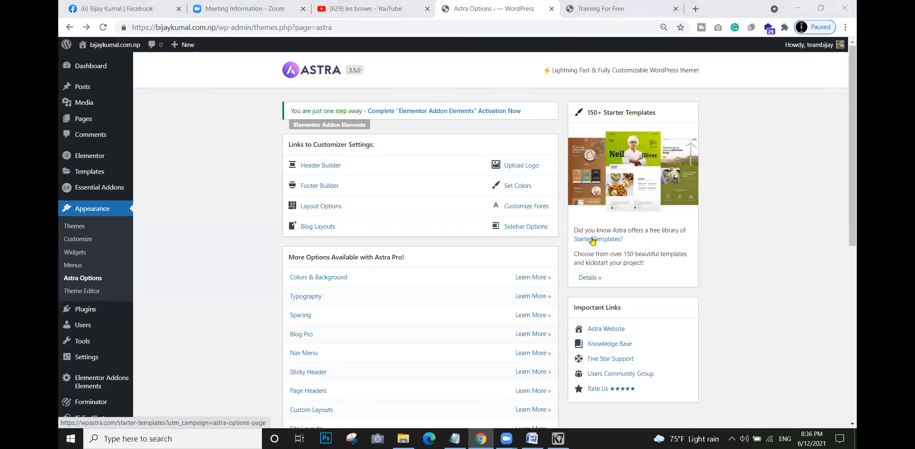
left_click(593, 239)
left_click(457, 6)
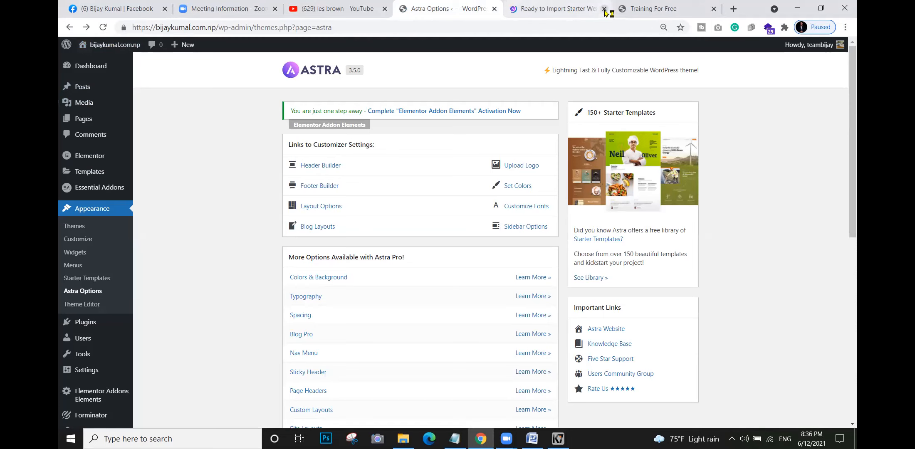
- Open the Starter Templates library via the 'See Library »' link
left_click(588, 281)
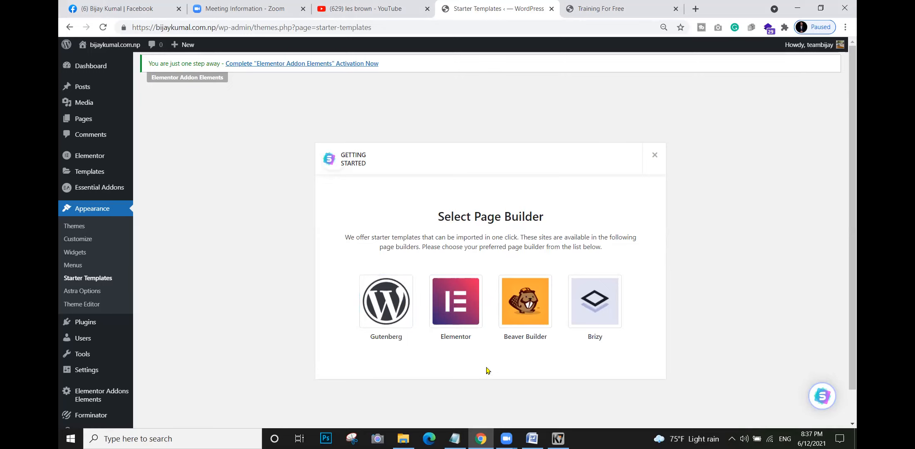
- Choose Elementor as the page builder and browse the template library
mouse_move(97, 157)
left_click(455, 316)
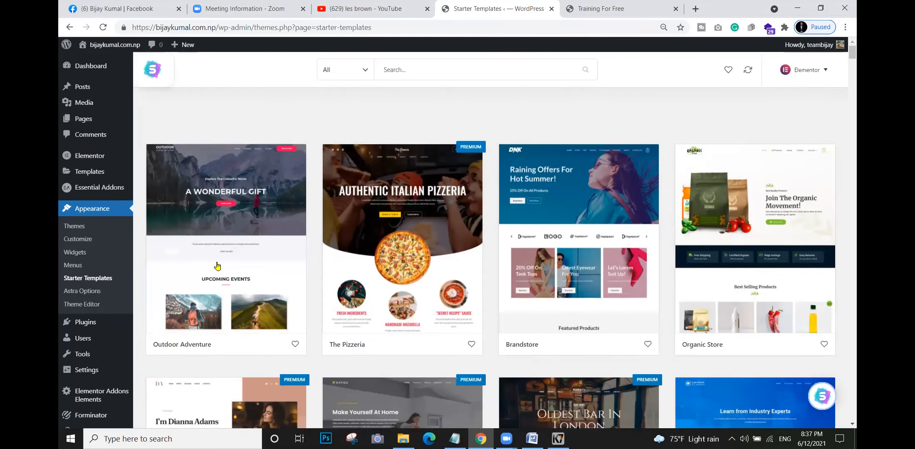
scroll(310, 264, "down", 5)
scroll(310, 264, "down", 15)
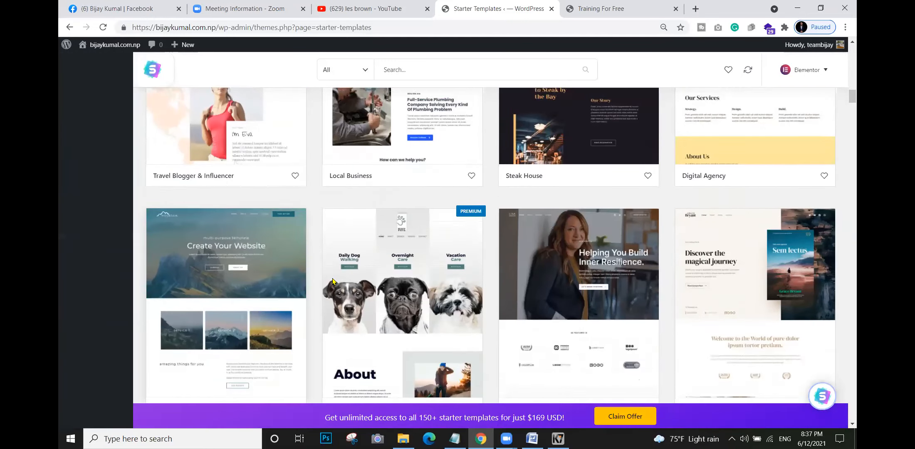
scroll(333, 279, "down", 10)
scroll(337, 279, "up", 20)
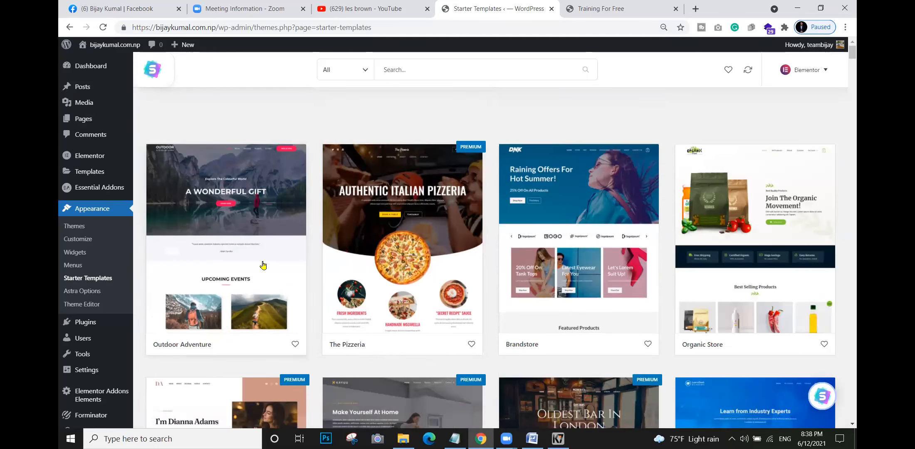
- Filter the templates to Free only and scroll down to the Life Coach template
left_click(364, 74)
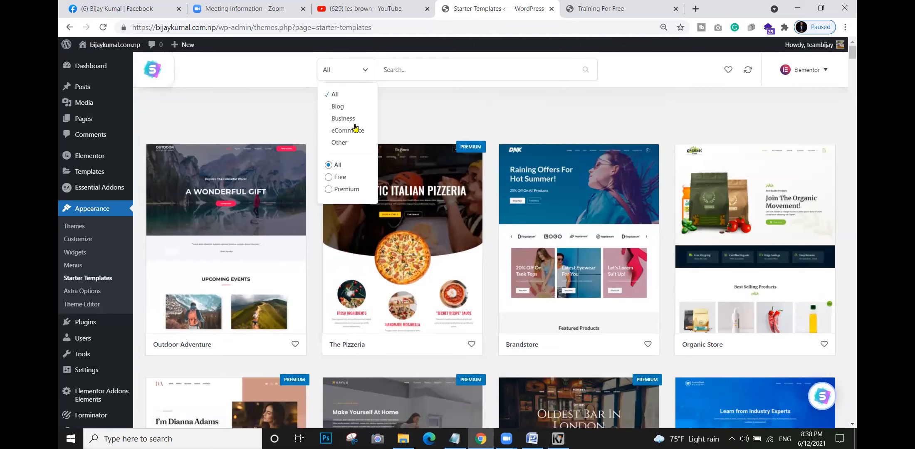
left_click(330, 177)
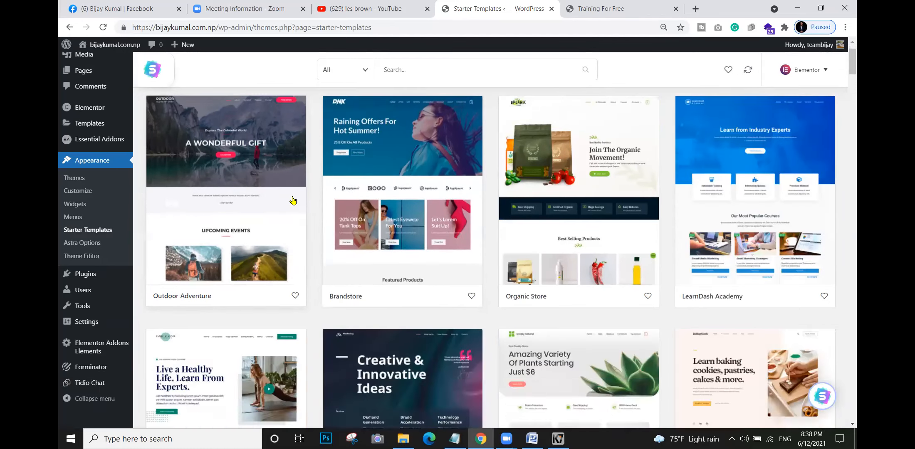
scroll(399, 192, "down", 12)
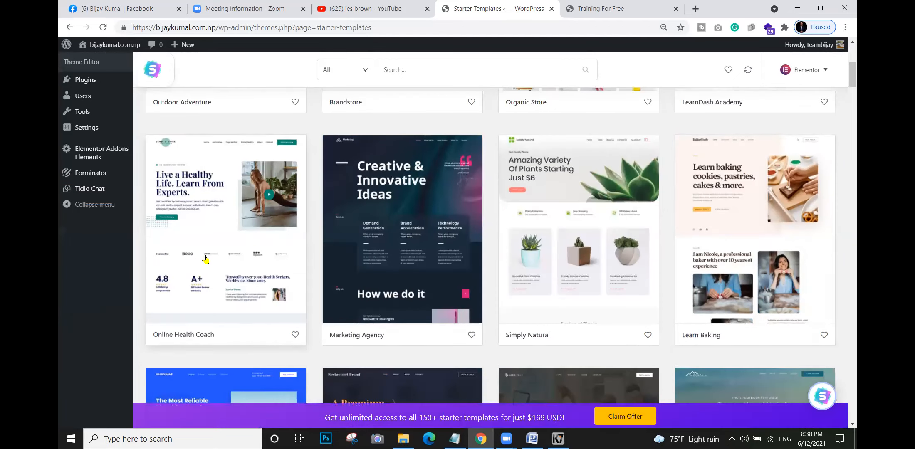
scroll(296, 176, "down", 8)
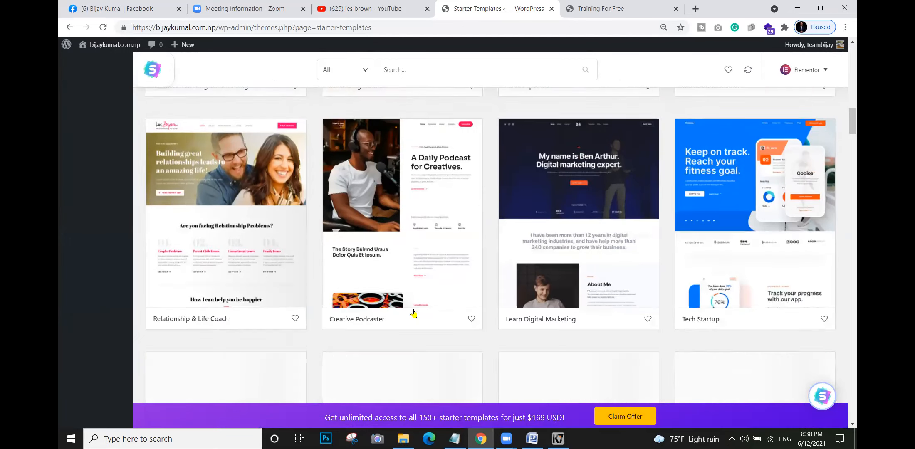
scroll(753, 246, "down", 4)
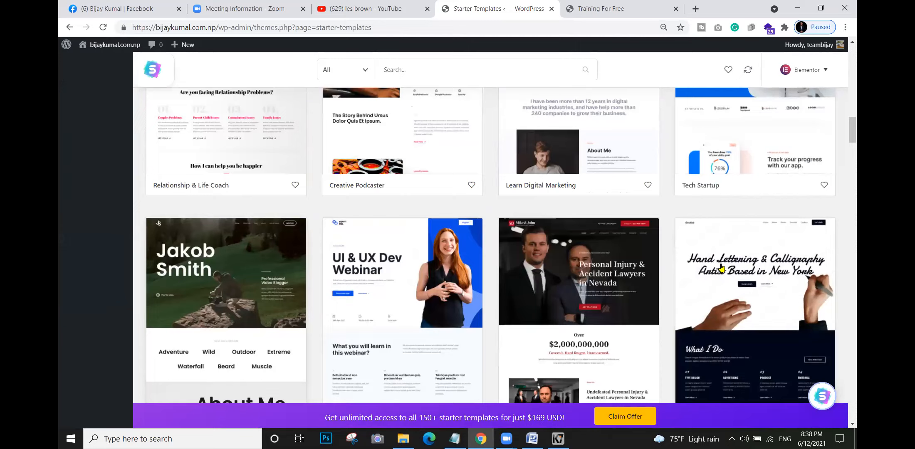
scroll(775, 240, "down", 1)
scroll(775, 240, "down", 4)
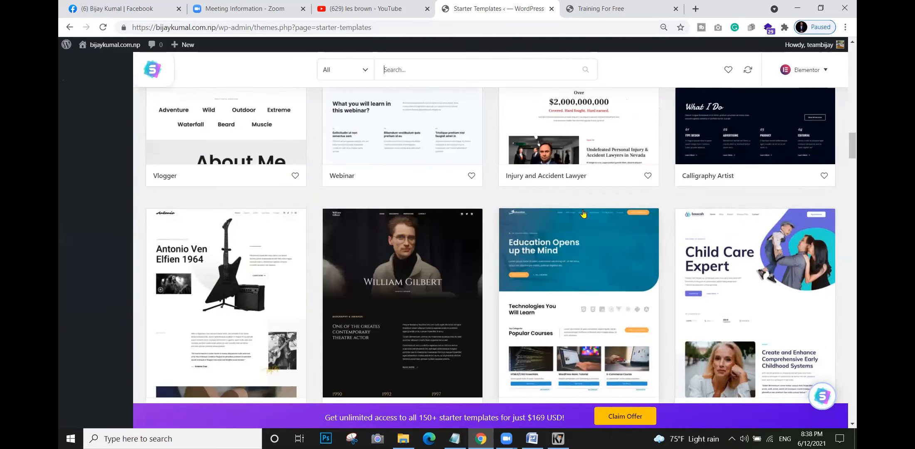
scroll(584, 214, "down", 3)
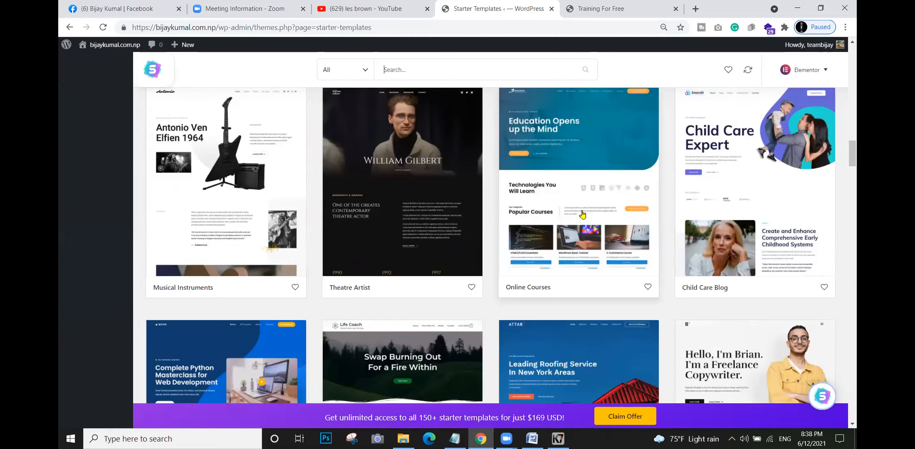
scroll(576, 211, "down", 1)
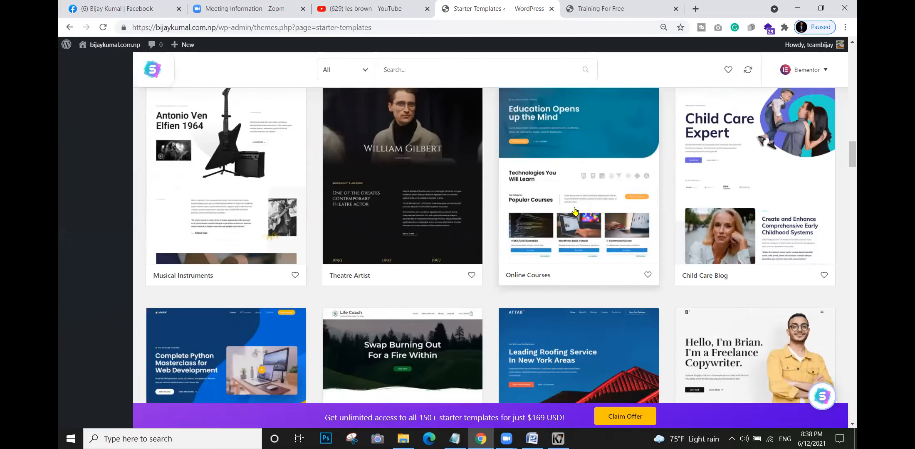
scroll(575, 212, "down", 5)
scroll(579, 214, "up", 6)
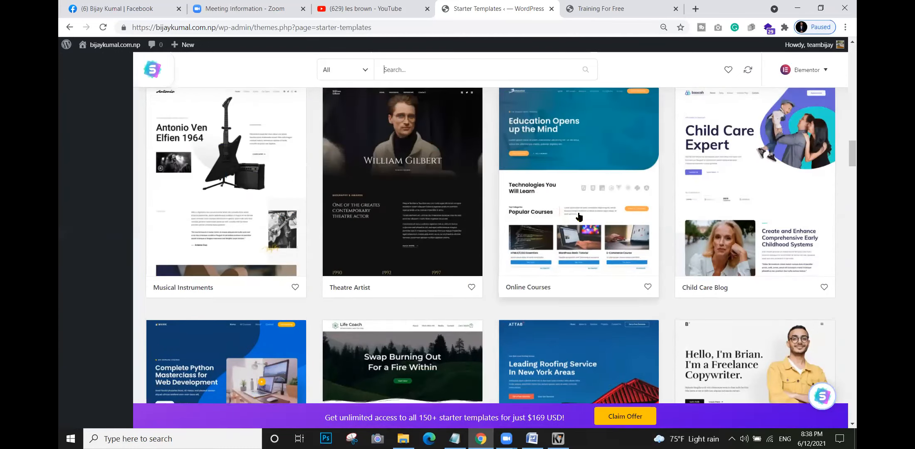
scroll(608, 191, "down", 5)
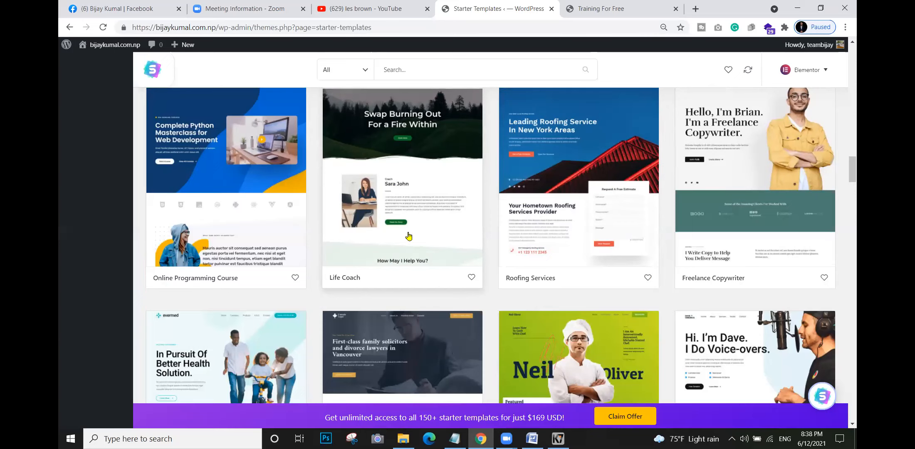
- Open Life Coach, preview its About and Work With Me pages, and choose Import Complete Site
left_click(424, 184)
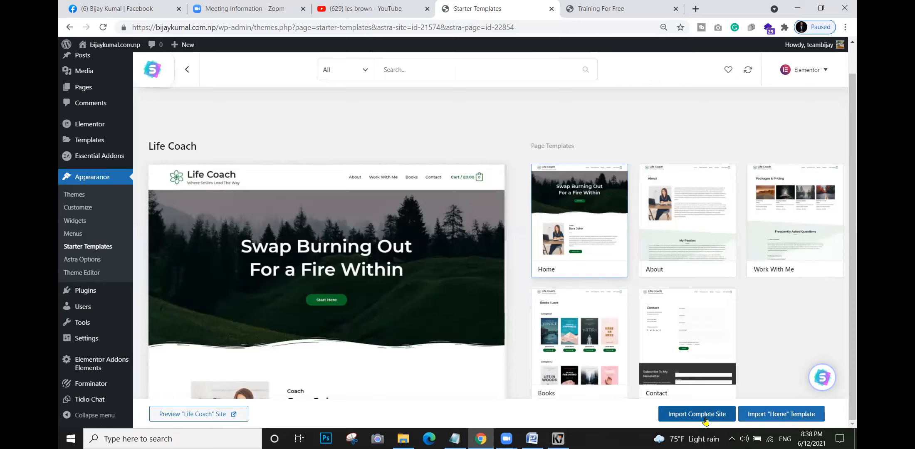
scroll(399, 298, "down", 8)
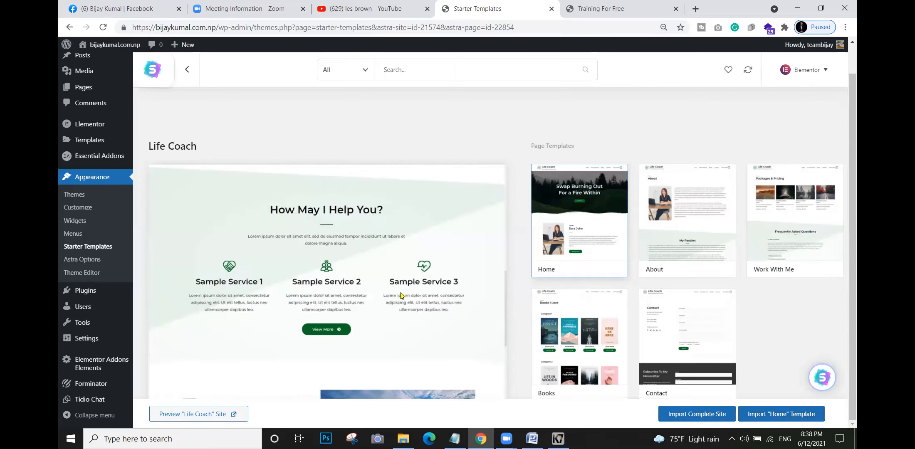
scroll(401, 296, "up", 2)
left_click(670, 202)
left_click(762, 258)
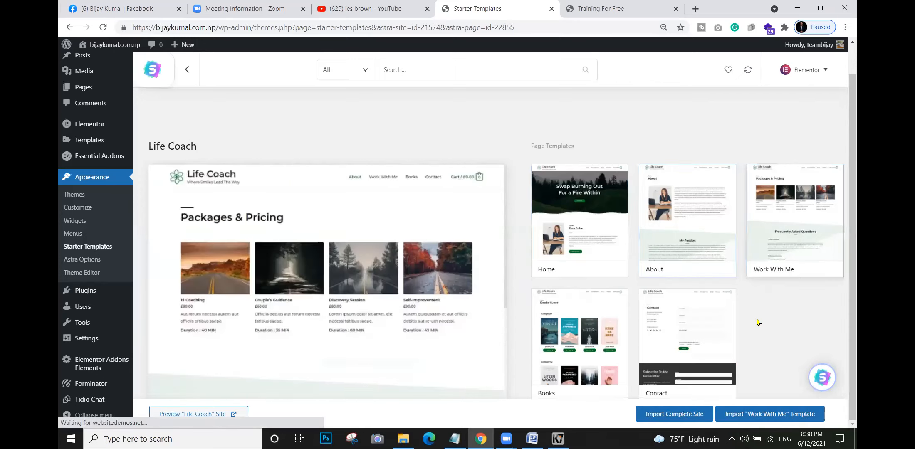
left_click(681, 416)
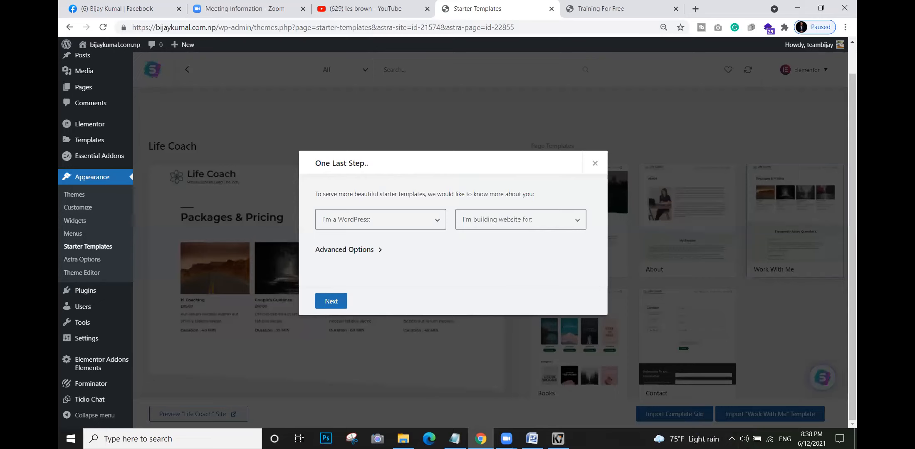
- Answer Intermediate and Myself/My company, skip the details form to start the import, then view the live site
left_click(421, 226)
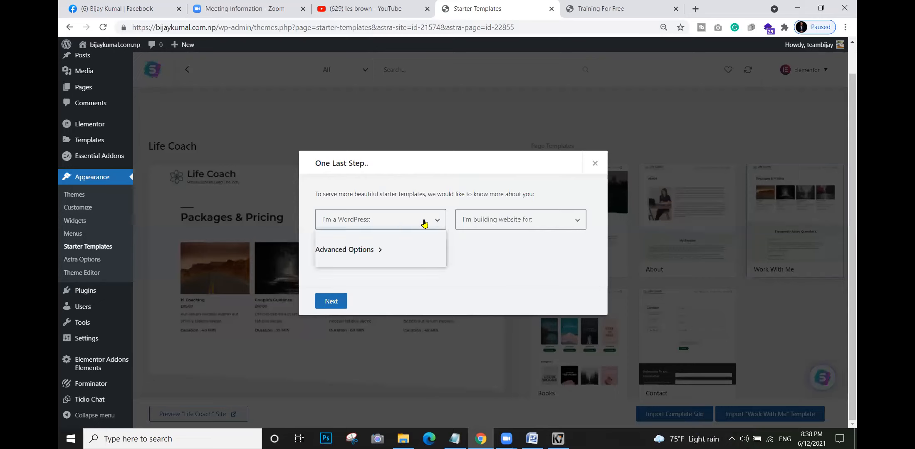
left_click(394, 255)
left_click(514, 230)
left_click(512, 241)
left_click(324, 305)
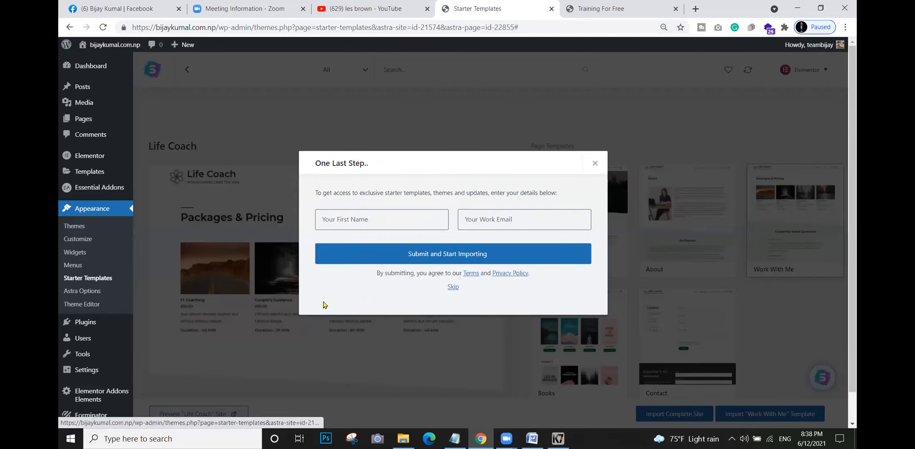
left_click(456, 287)
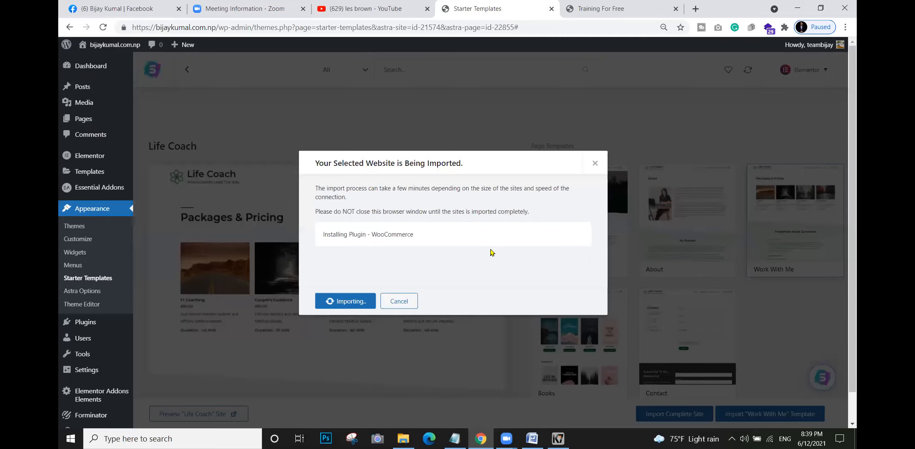
left_click(627, 7)
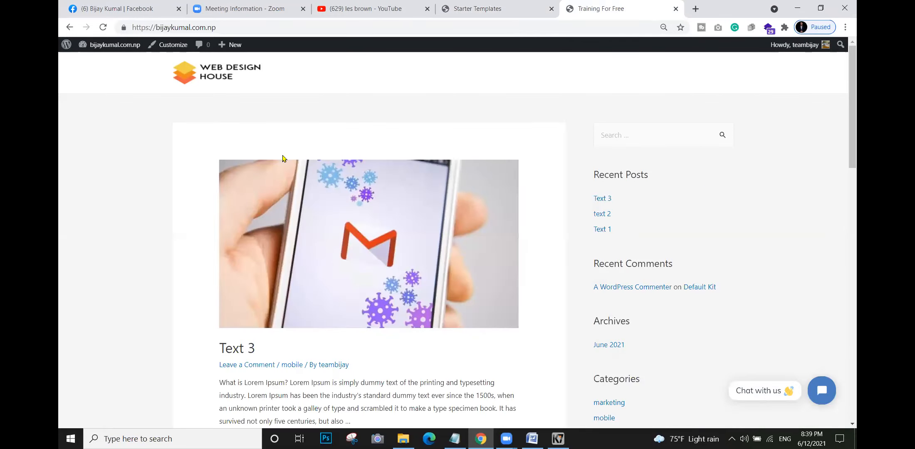
- Reload the live site, scroll its blog listing, then return to the import progress tab
left_click(103, 27)
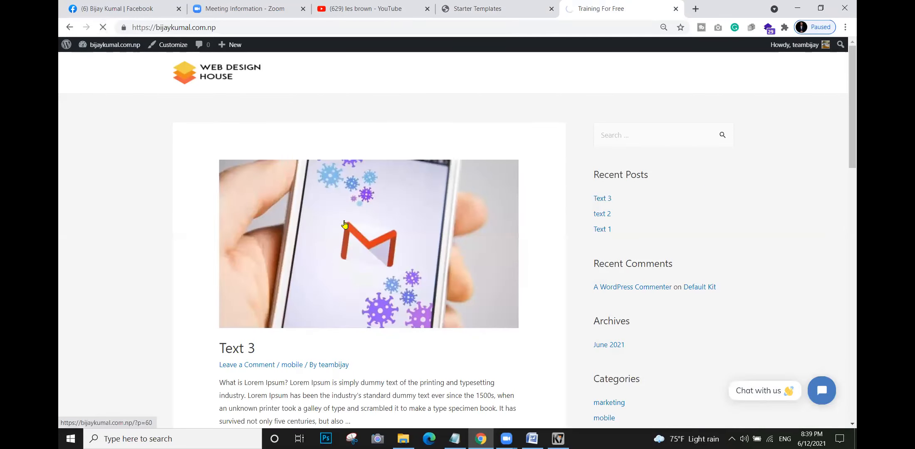
scroll(605, 297, "down", 15)
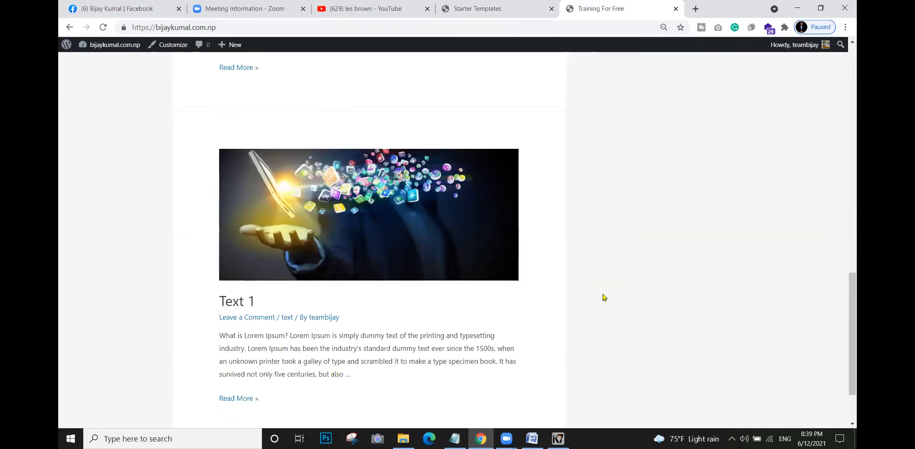
scroll(604, 297, "down", 2)
scroll(609, 300, "up", 14)
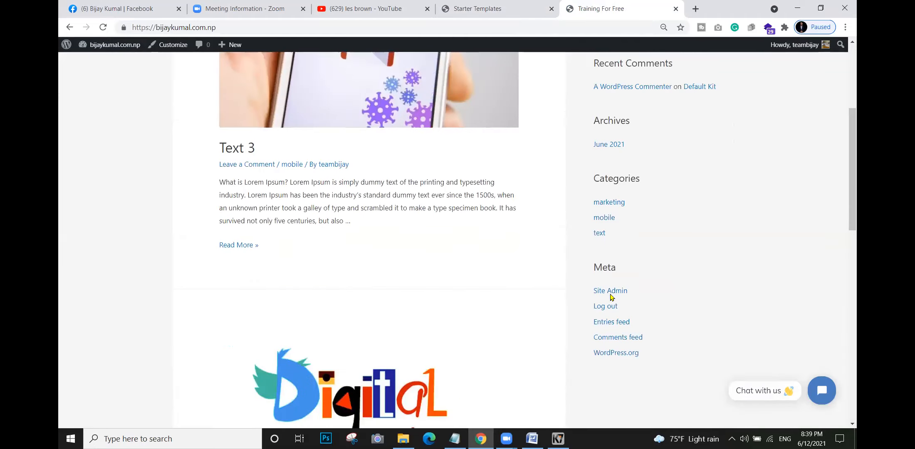
scroll(610, 297, "up", 3)
scroll(625, 294, "down", 1)
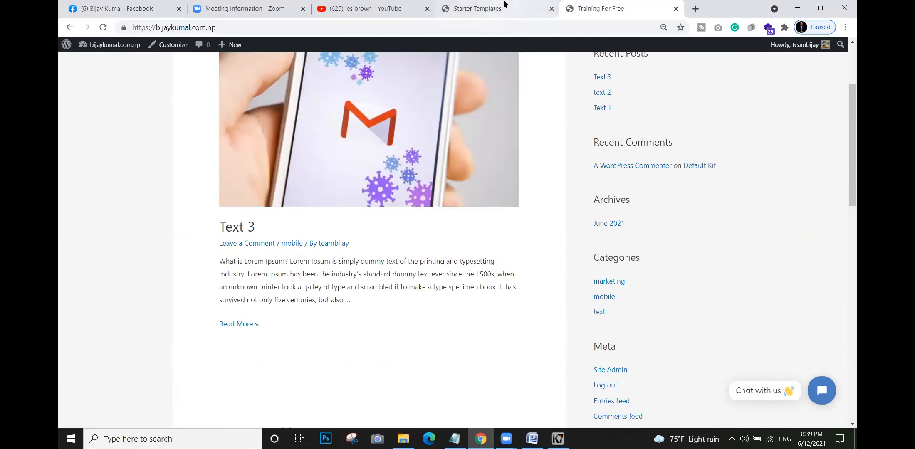
left_click(505, 4)
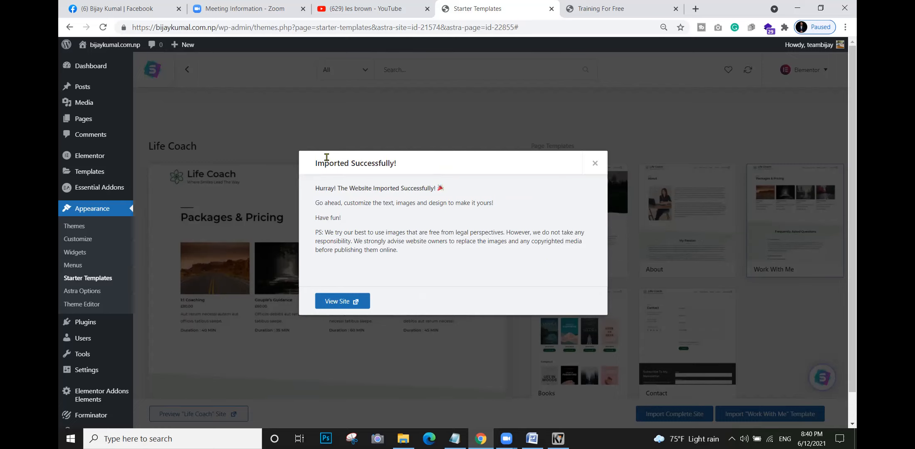
- Dismiss the 'Imported Successfully!' dialog and return to the live site's browser tab
mouse_move(313, 164)
left_mouse_down()
mouse_move(410, 165)
mouse_move(317, 173)
left_mouse_up()
left_click(413, 165)
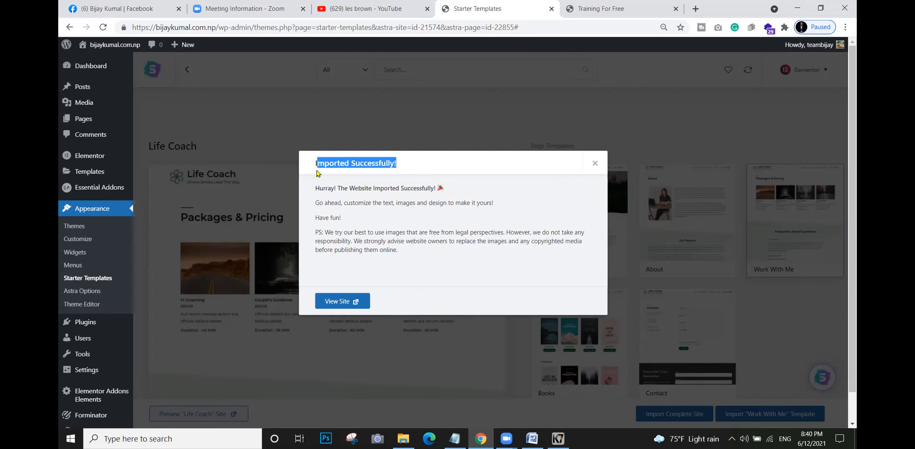
left_click(422, 171)
left_click(601, 8)
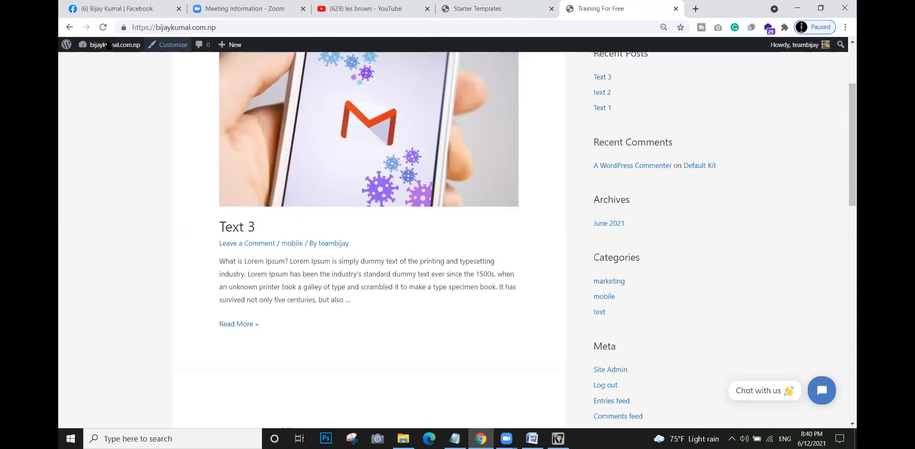
left_click(104, 15)
left_click(611, 4)
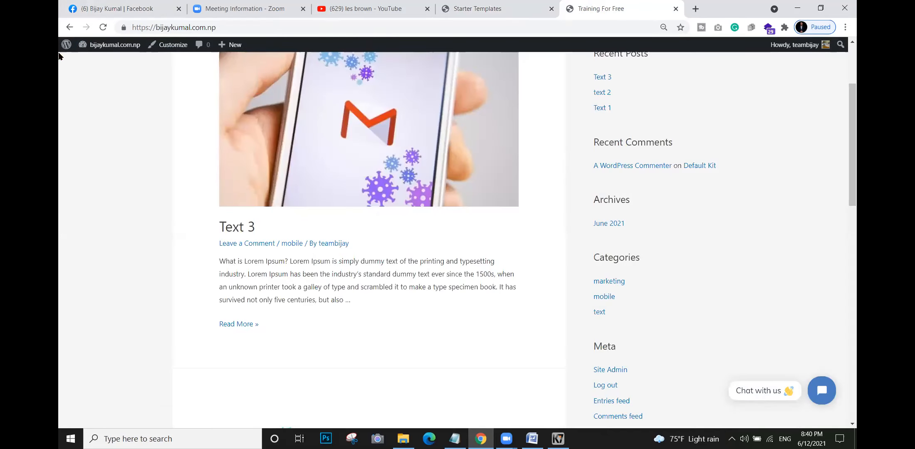
- Reload the site and scroll through the new 'Swap Burning Out For a Fire Within' home page
left_click(104, 27)
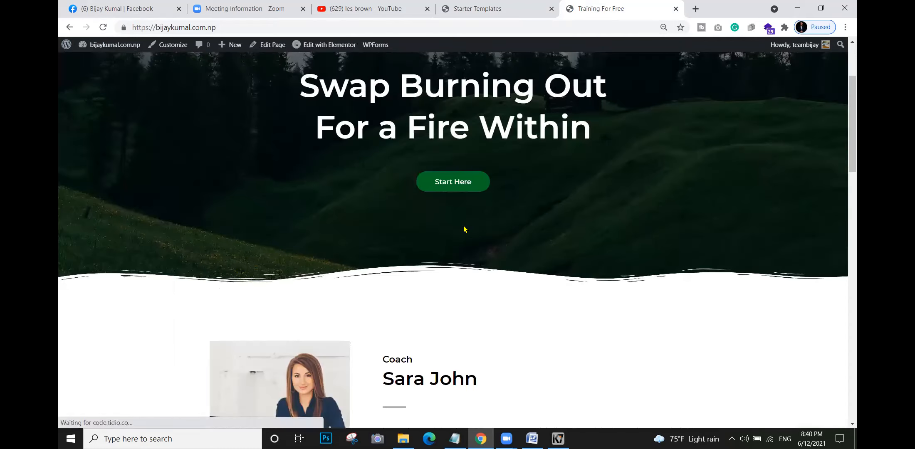
scroll(629, 212, "down", 3)
scroll(632, 201, "up", 6)
scroll(632, 197, "down", 3)
scroll(632, 196, "up", 3)
scroll(612, 203, "down", 5)
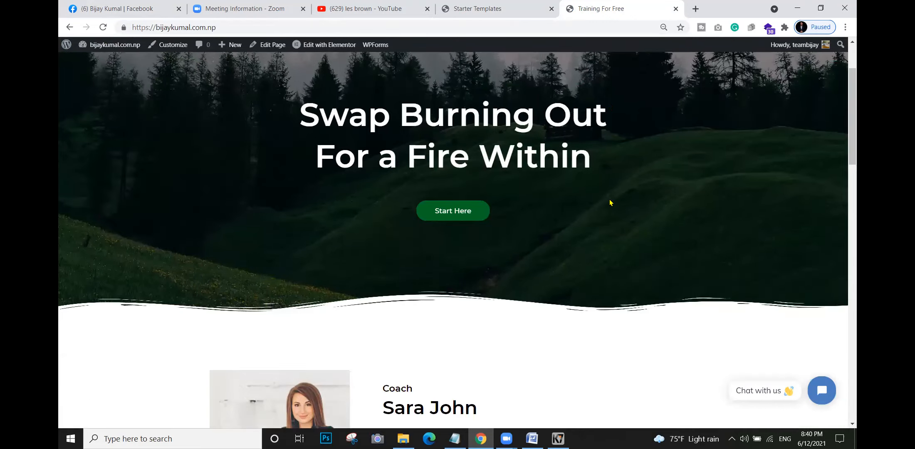
scroll(605, 215, "down", 10)
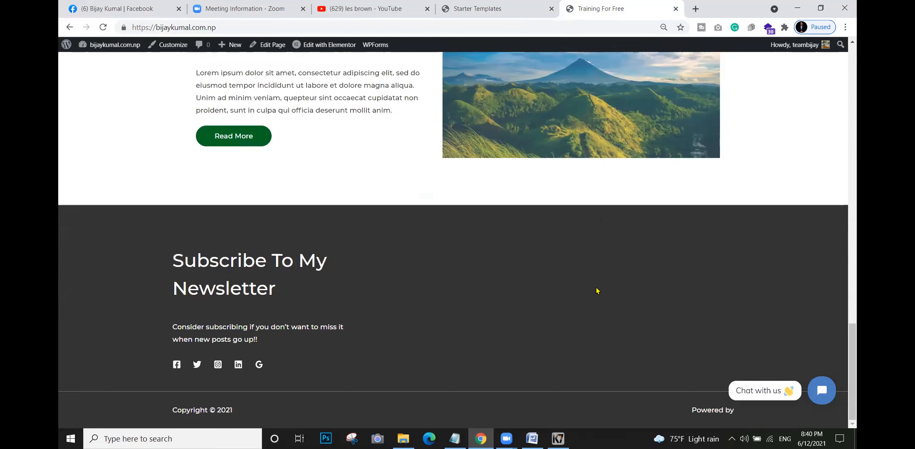
scroll(598, 291, "up", 15)
scroll(595, 288, "down", 3)
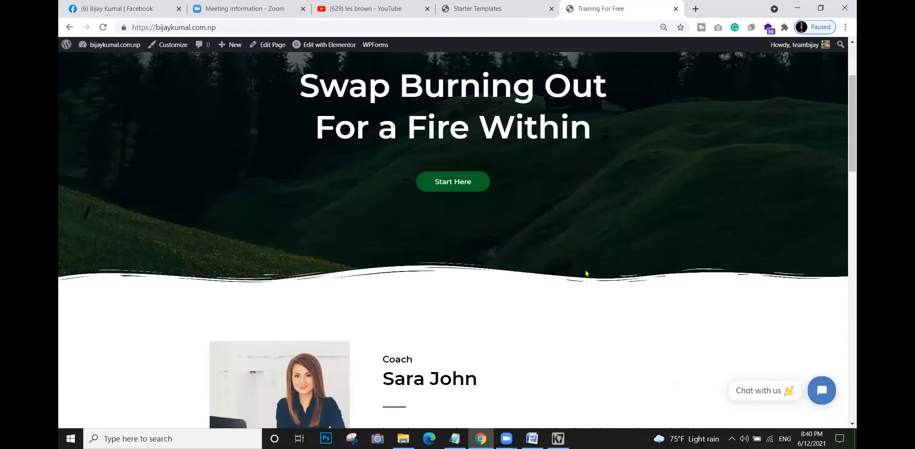
scroll(531, 254, "up", 3)
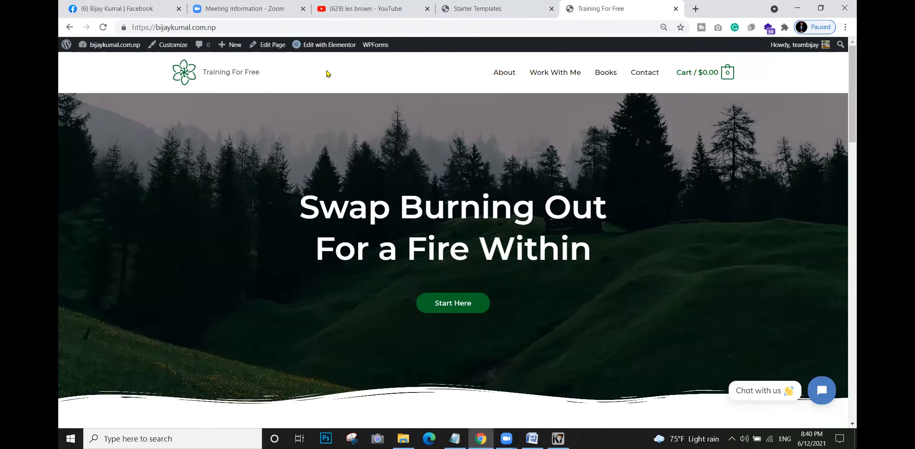
left_click_drag(501, 73, 676, 372)
- Browse the imported Work With Me and Books pages
key("Tab")
key("Return")
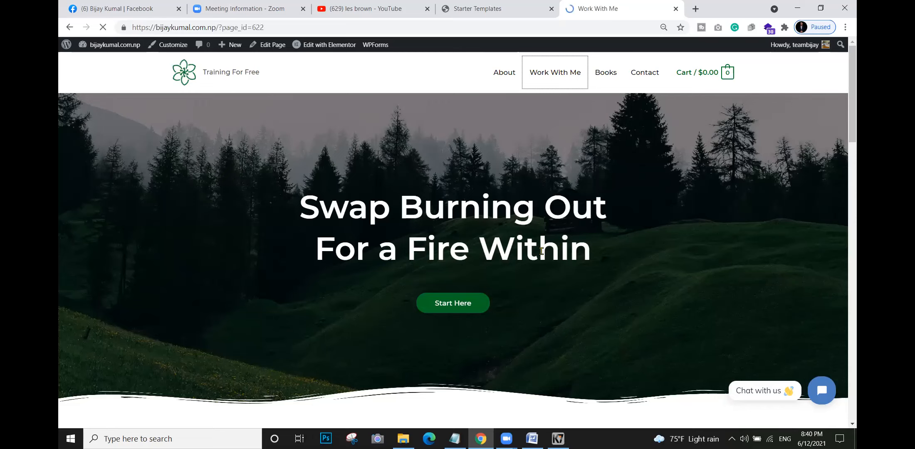
scroll(525, 283, "down", 15)
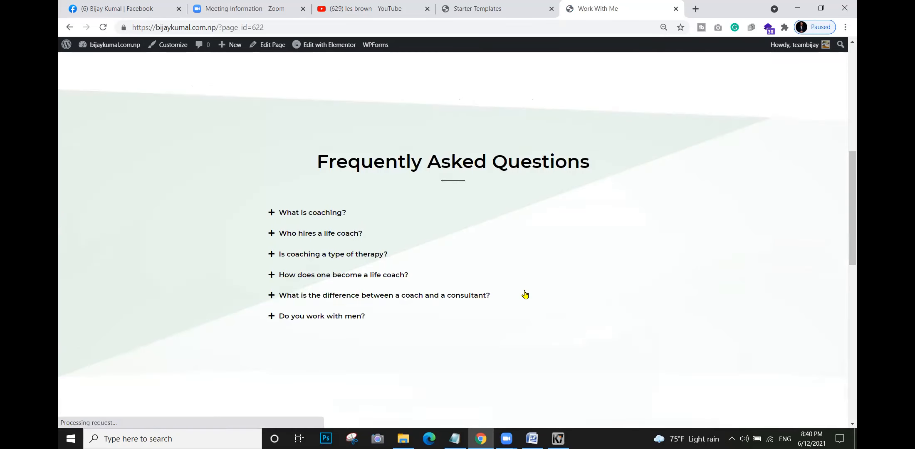
scroll(525, 300, "down", 5)
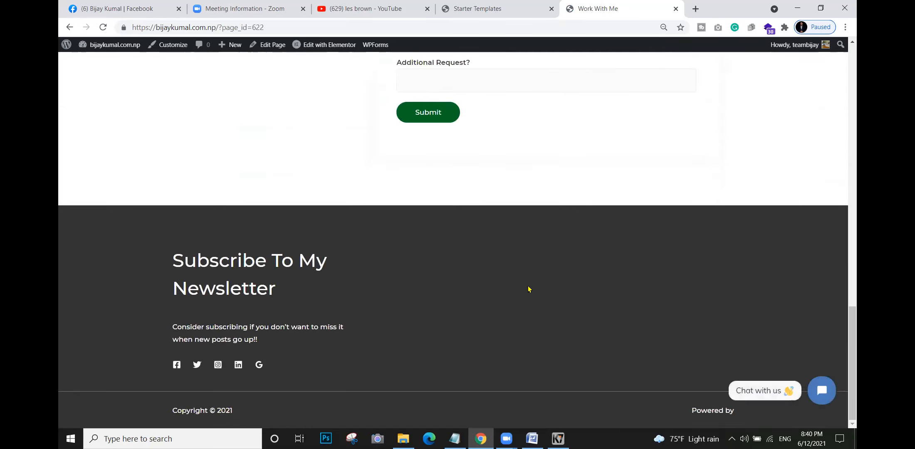
scroll(530, 288, "up", 20)
left_click(606, 70)
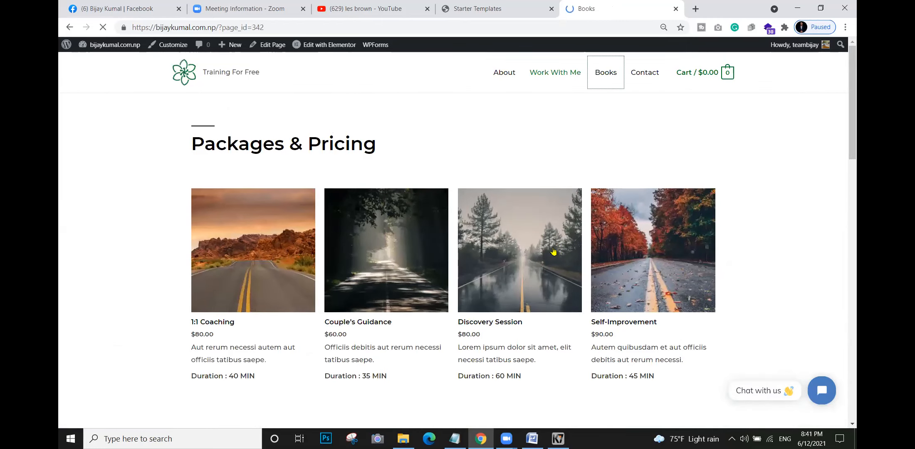
scroll(551, 255, "down", 8)
scroll(548, 268, "down", 14)
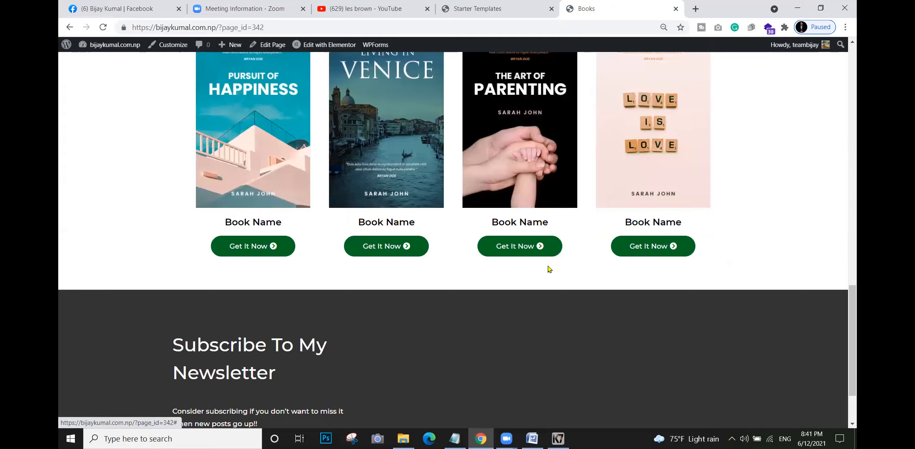
scroll(541, 299, "up", 6)
scroll(540, 297, "up", 15)
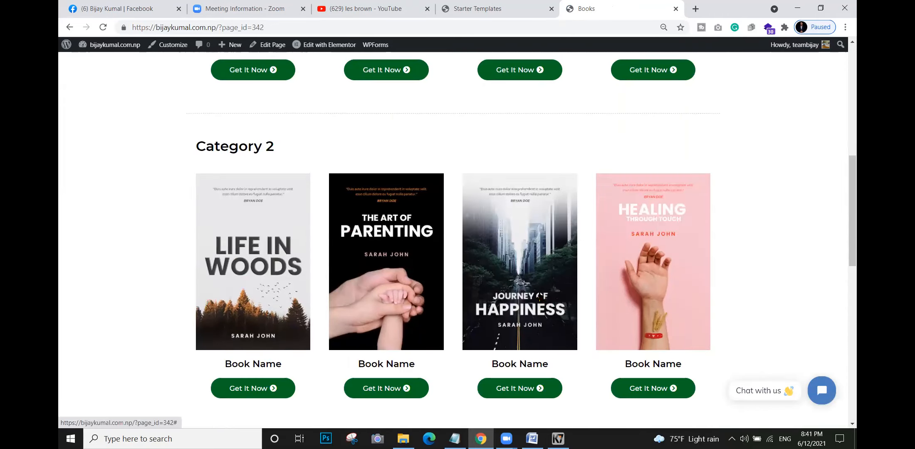
- View the Contact and About pages, then open Contact in the Elementor editor
left_click(640, 69)
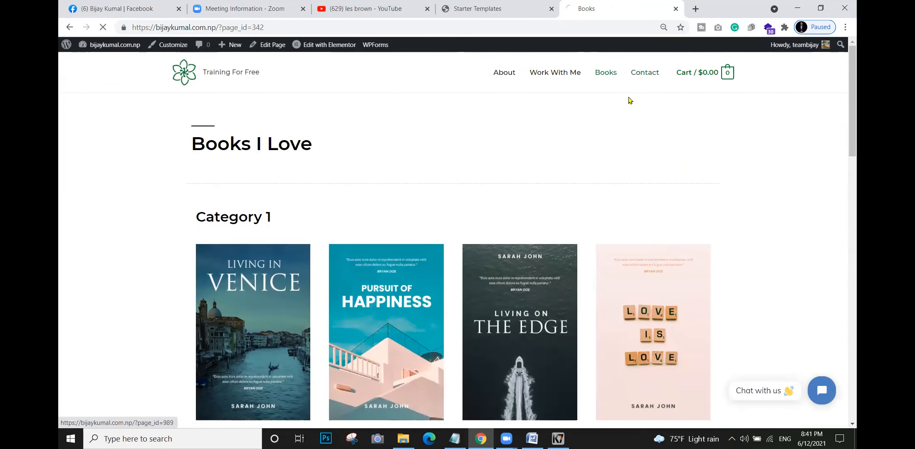
scroll(576, 231, "down", 5)
scroll(576, 231, "up", 6)
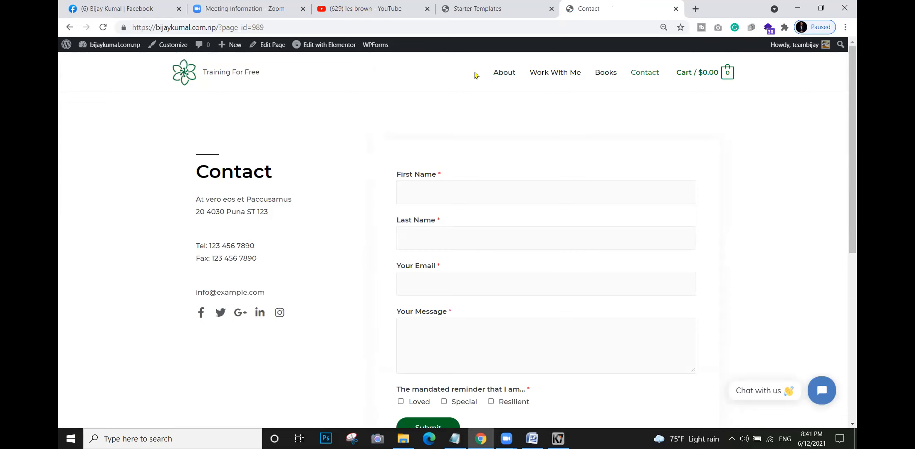
left_click(496, 75)
left_click(186, 81)
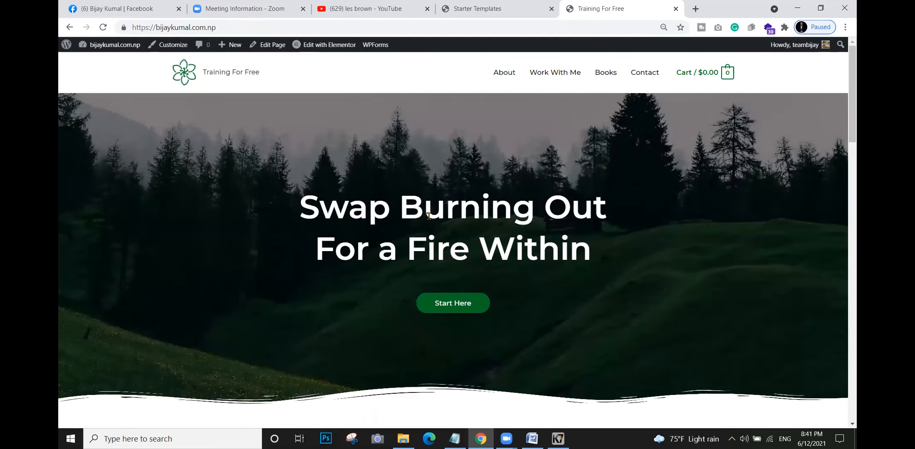
left_click(645, 73)
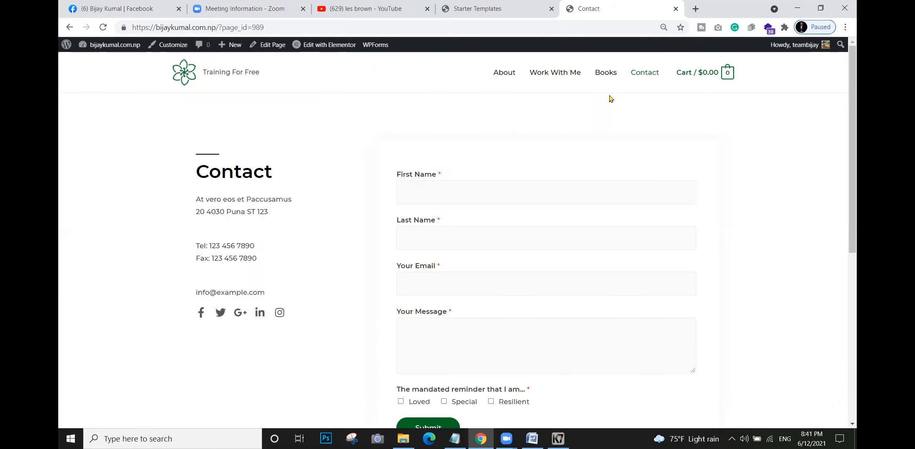
left_click(320, 44)
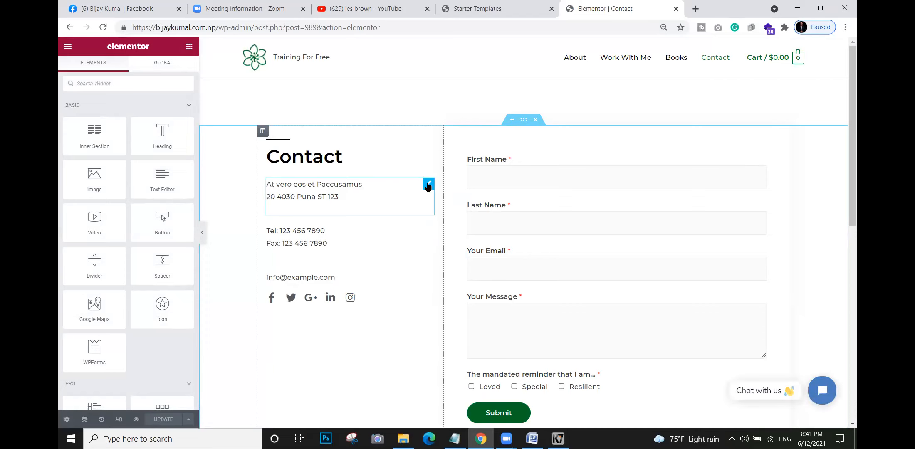
- Replace the address block's placeholder text with the owner's postal address and phone number
left_click(428, 185)
key("ctrl+a")
type("Pokh")
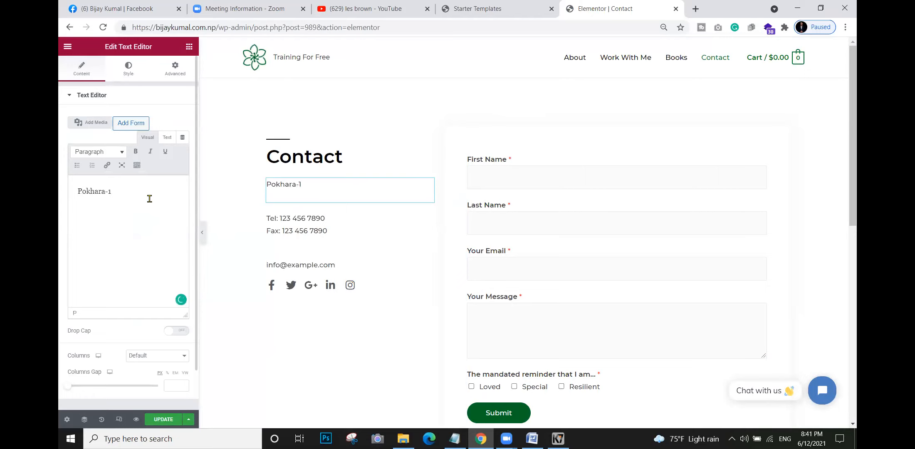
type("ara-17-  kASKI")
key("BackSpace")
key("BackSpace")
type("Kaski")
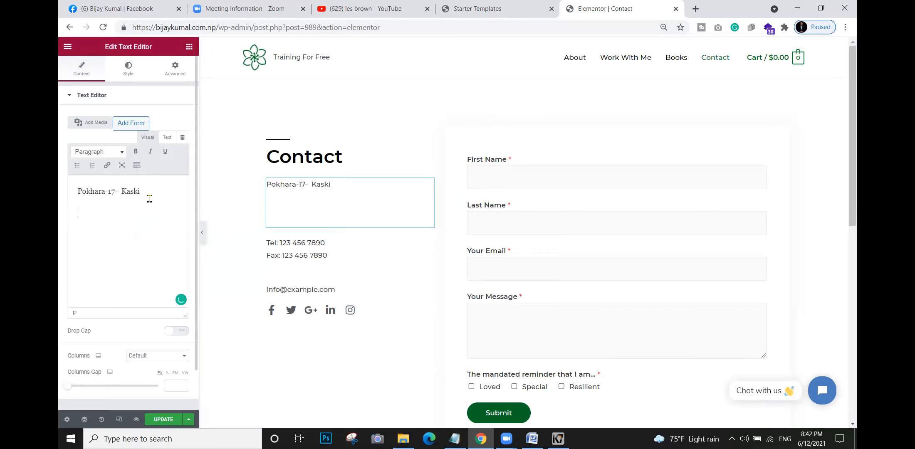
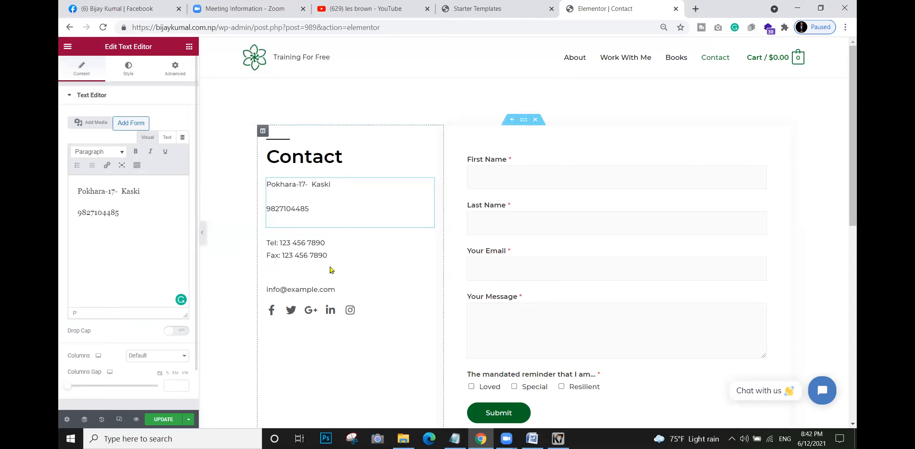
- Delete the Tel and Fax text block
left_click(432, 249)
right_click(432, 249)
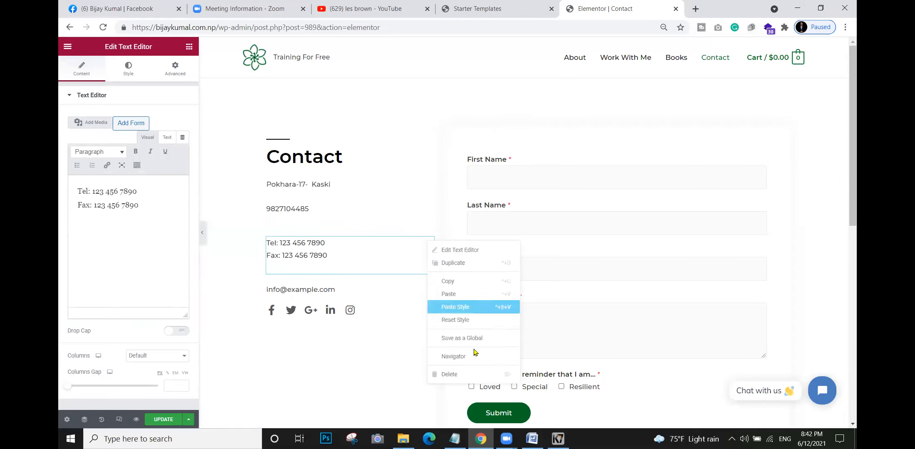
left_click(442, 375)
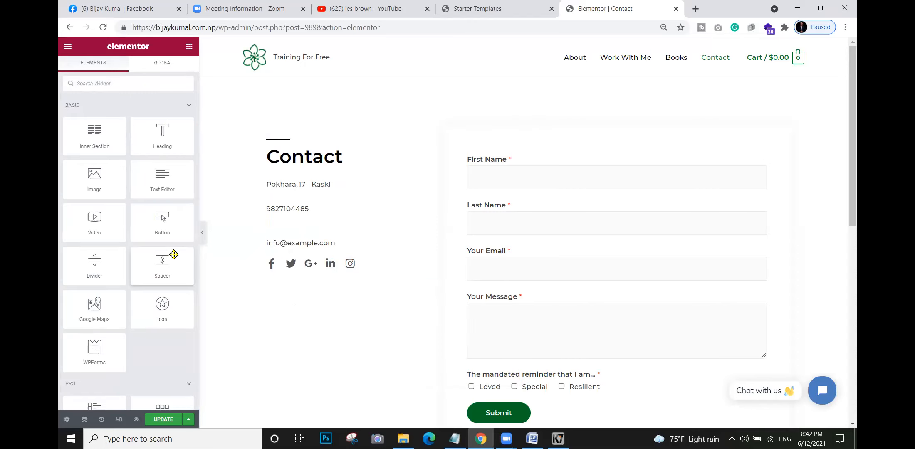
left_click(296, 243)
left_click_drag(143, 196, 60, 198)
type("bijay")
key("ctrl+a")
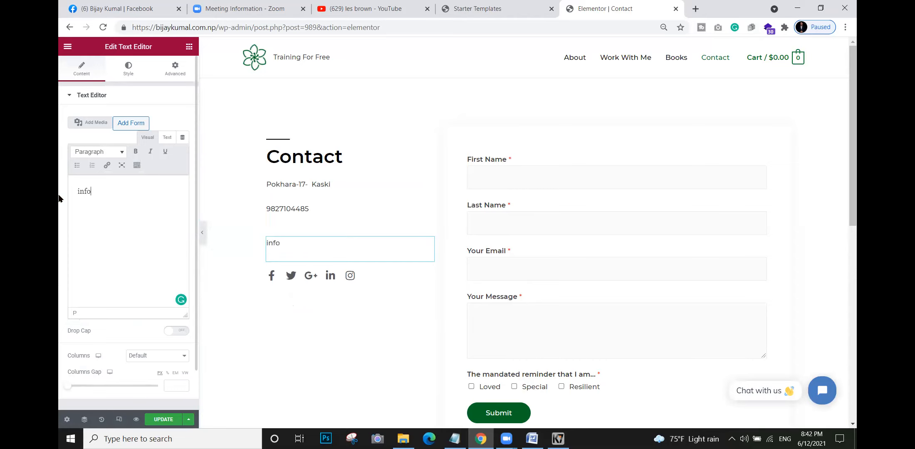
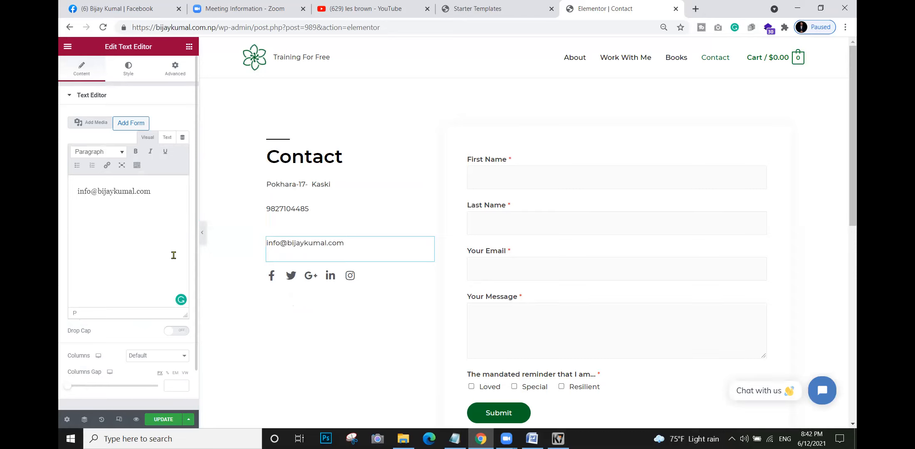
left_click(202, 233)
- Try the Contact form's Last Name, First Name and Your Email fields in preview
scroll(471, 260, "down", 3)
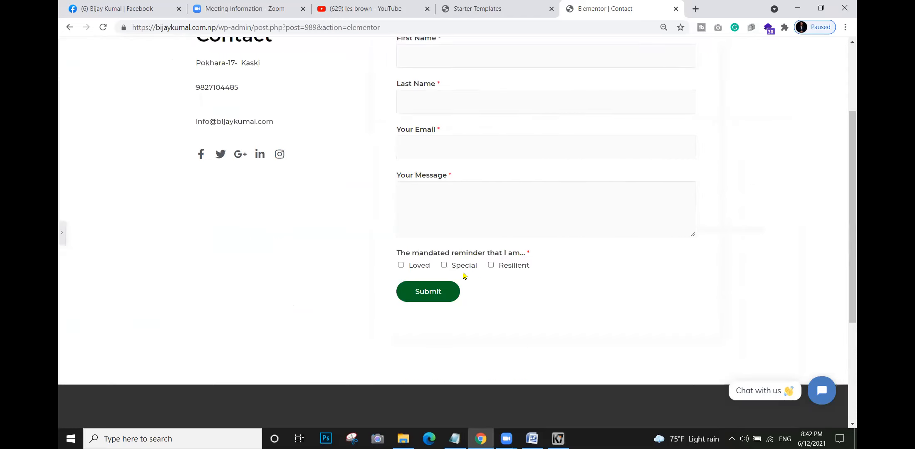
scroll(446, 281, "up", 3)
left_click(547, 215)
scroll(466, 260, "down", 3)
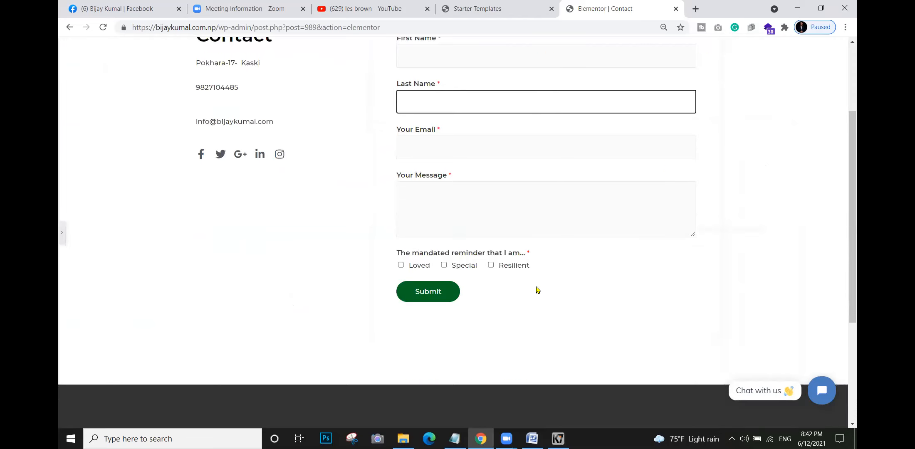
scroll(541, 179, "up", 3)
left_click(532, 185)
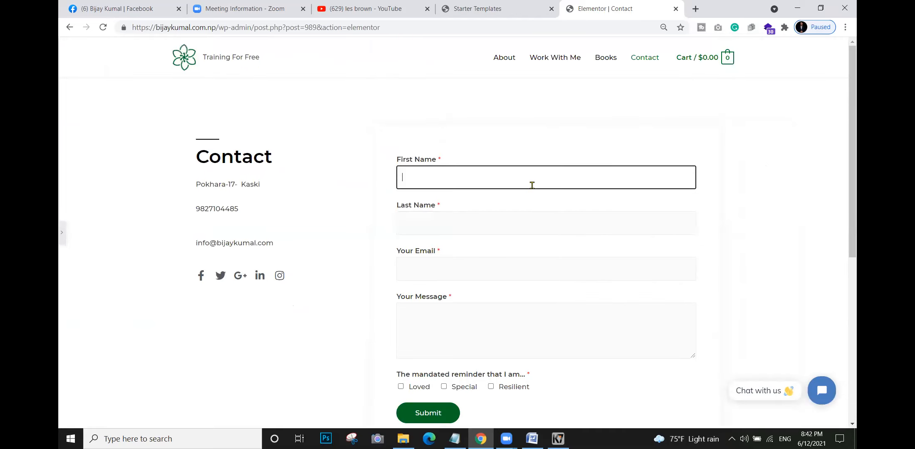
left_click(510, 267)
- Save the Contact page with Update and view the live Contact and home pages
left_click(61, 232)
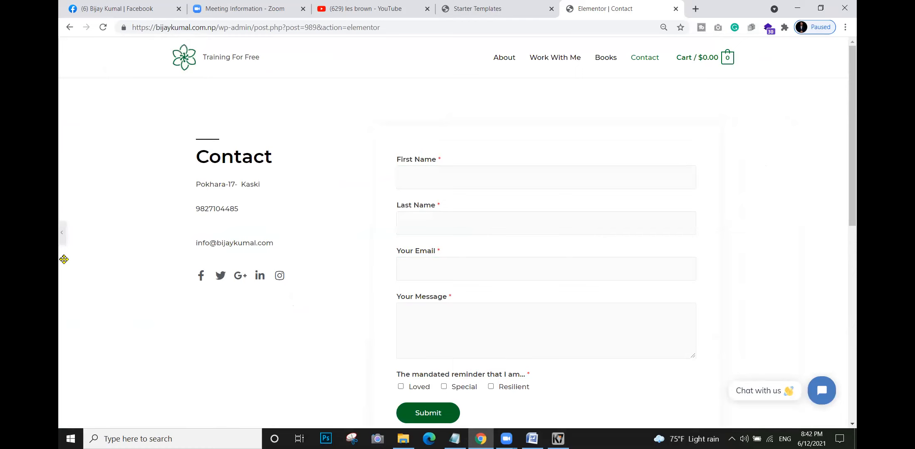
left_click(158, 419)
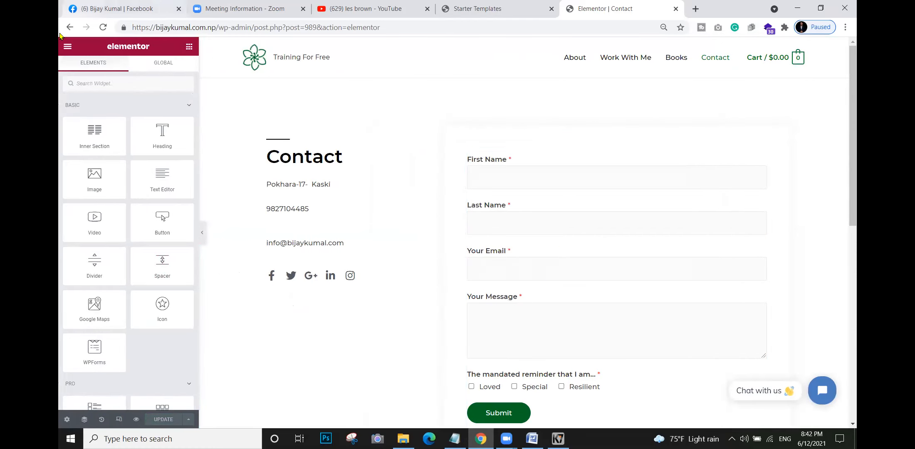
left_click(69, 27)
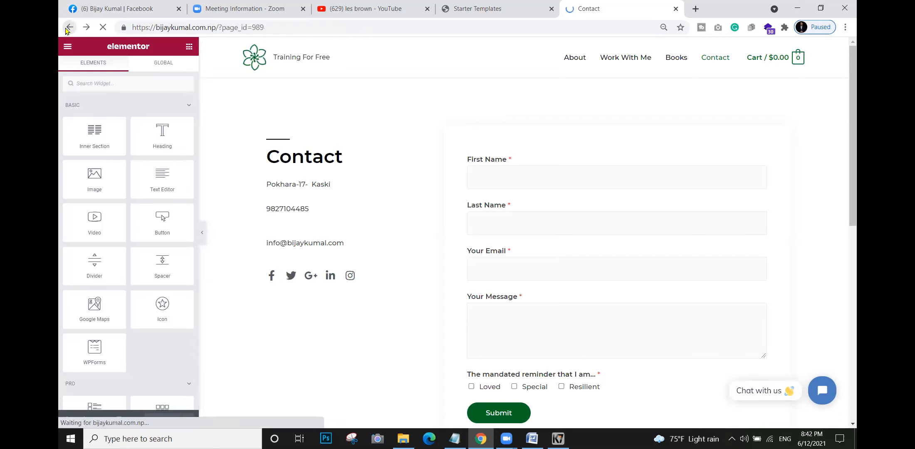
left_click(68, 29)
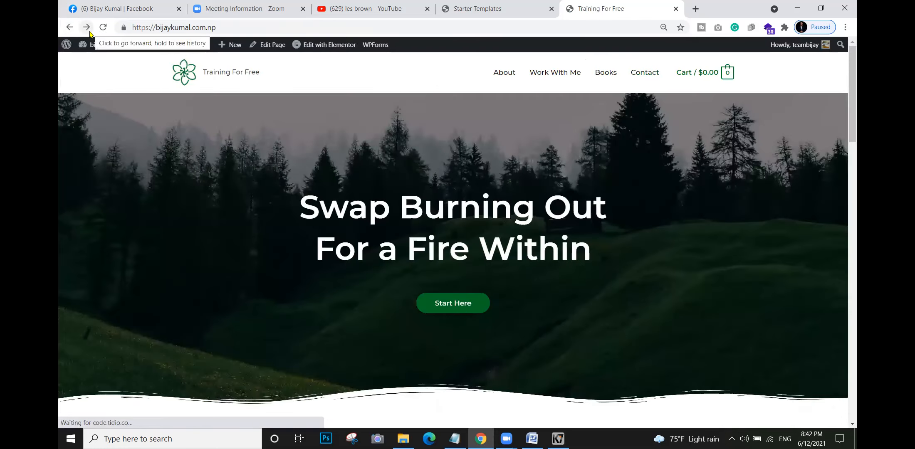
left_click(103, 27)
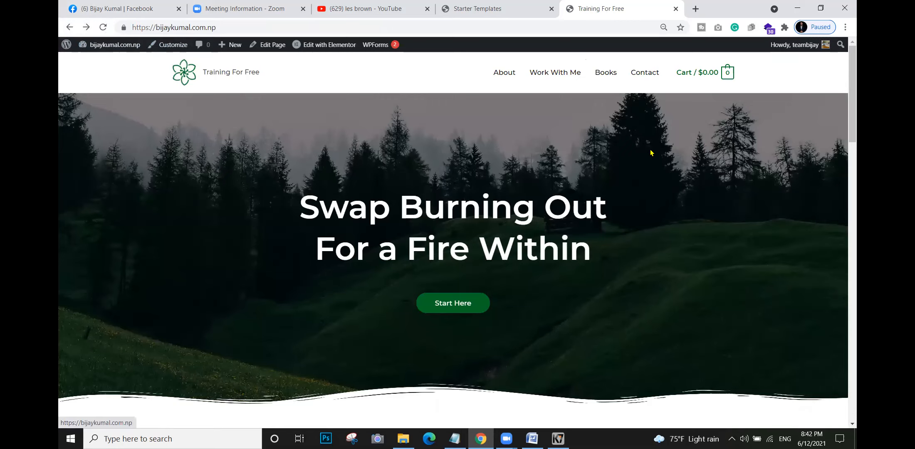
left_click(652, 80)
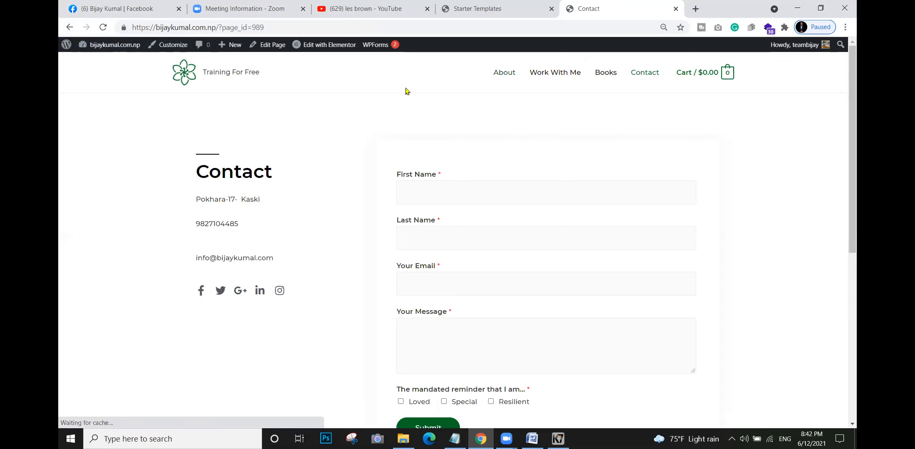
left_click(180, 79)
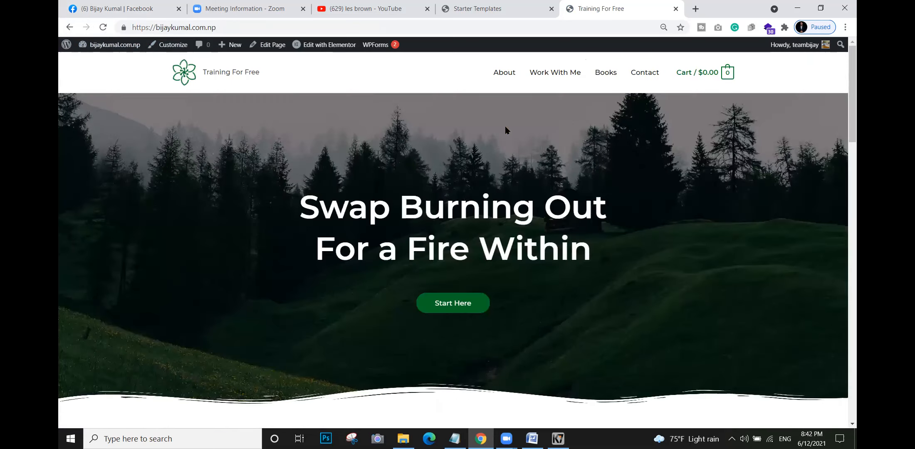
- Scroll the home page and test its Read My Story and Start Here buttons
scroll(512, 217, "down", 3)
scroll(512, 220, "down", 6)
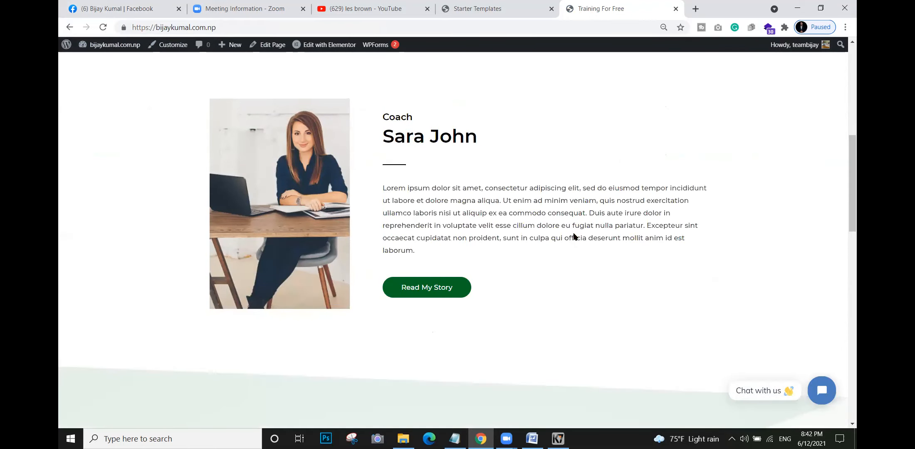
left_click(456, 293)
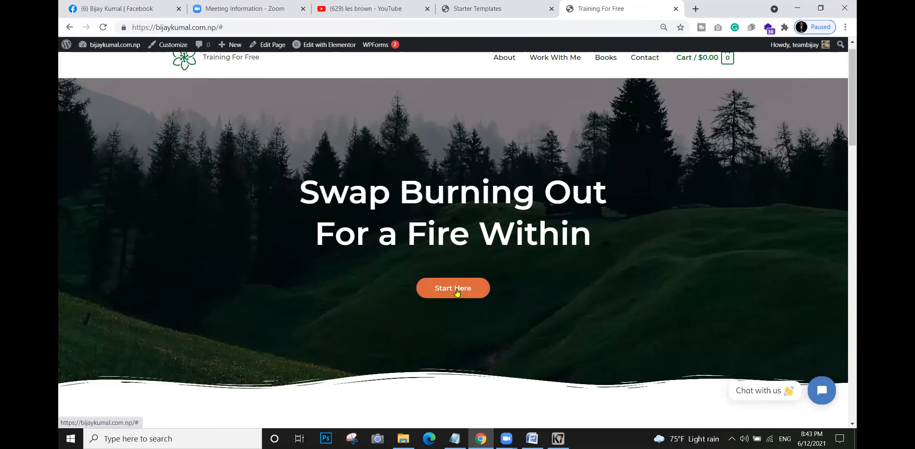
left_click(456, 292)
scroll(671, 207, "down", 20)
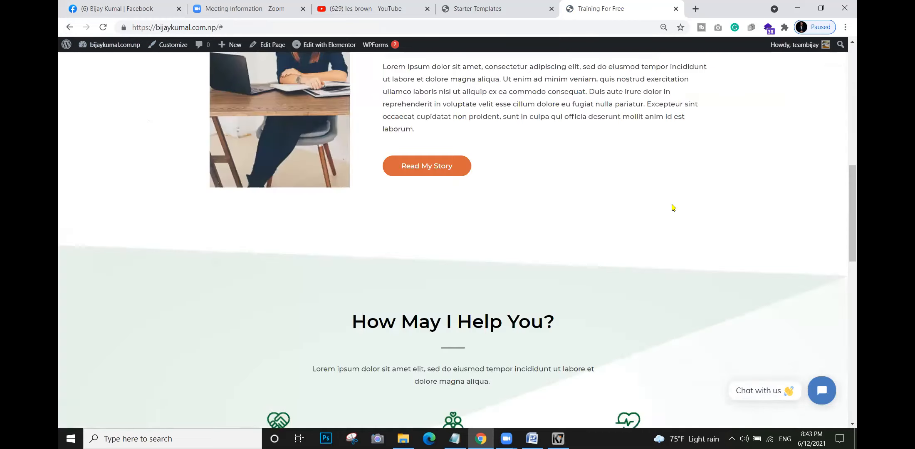
scroll(675, 208, "up", 20)
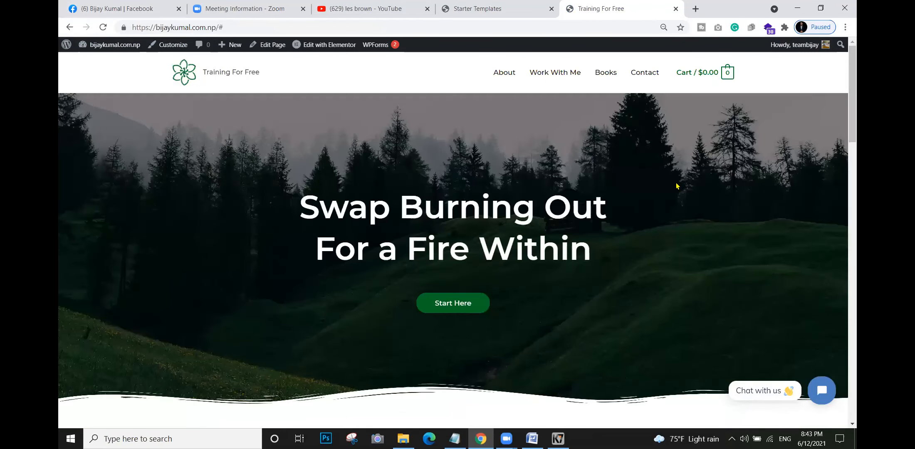
scroll(672, 186, "down", 3)
scroll(664, 185, "up", 3)
- Switch between the live site and Starter Templates, ending on the Life Coach template page
left_click(494, 12)
left_click(619, 8)
left_click(508, 9)
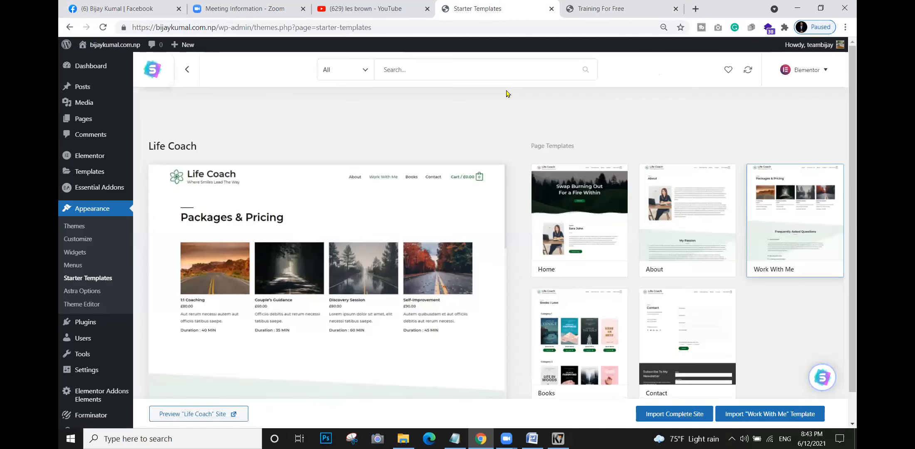
left_click(610, 5)
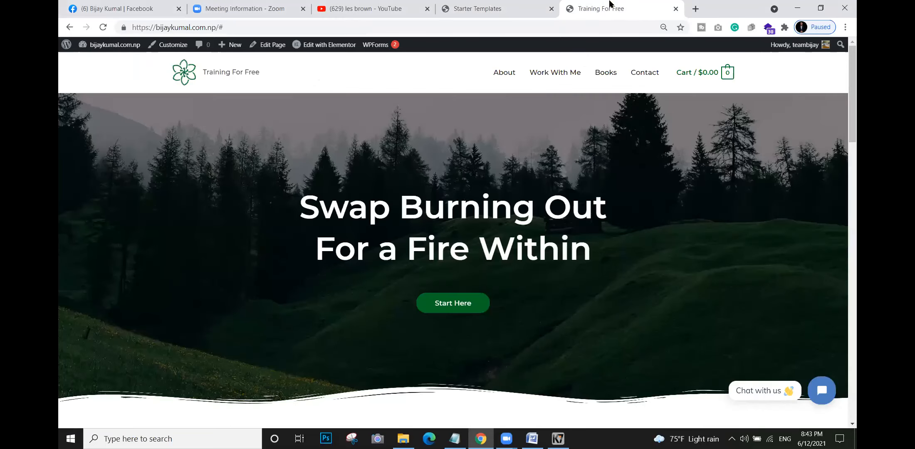
scroll(601, 180, "down", 3)
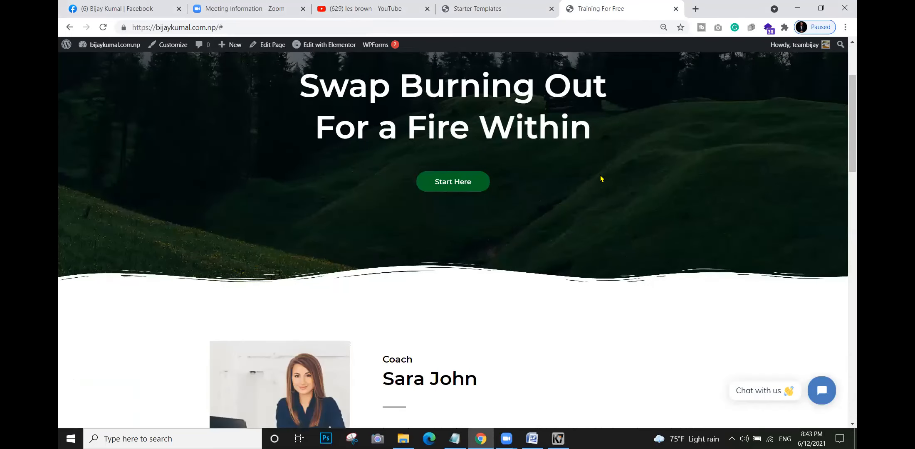
scroll(600, 179, "down", 3)
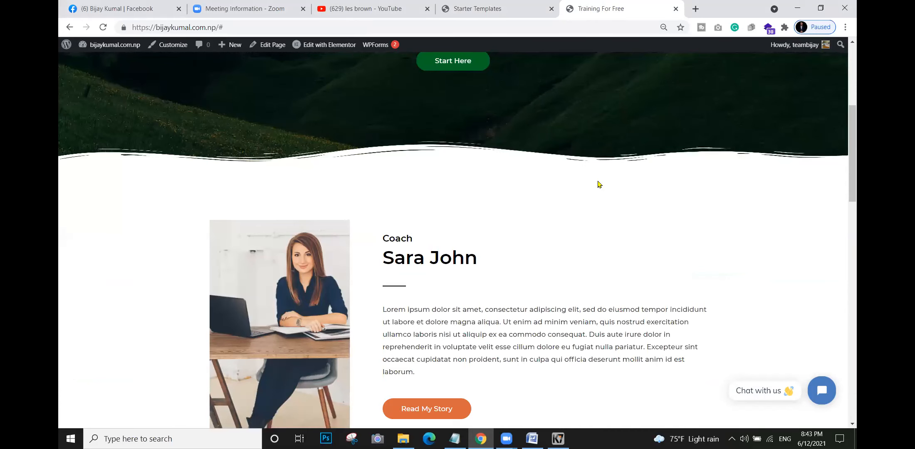
left_click(516, 6)
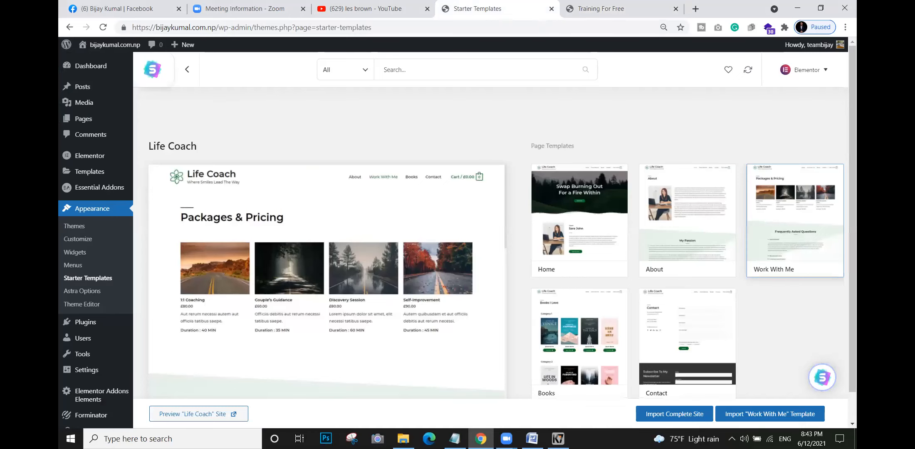
- Select 'Creating Business Email' in the Word curriculum, then empty the Notepad document
key("alt+Tab")
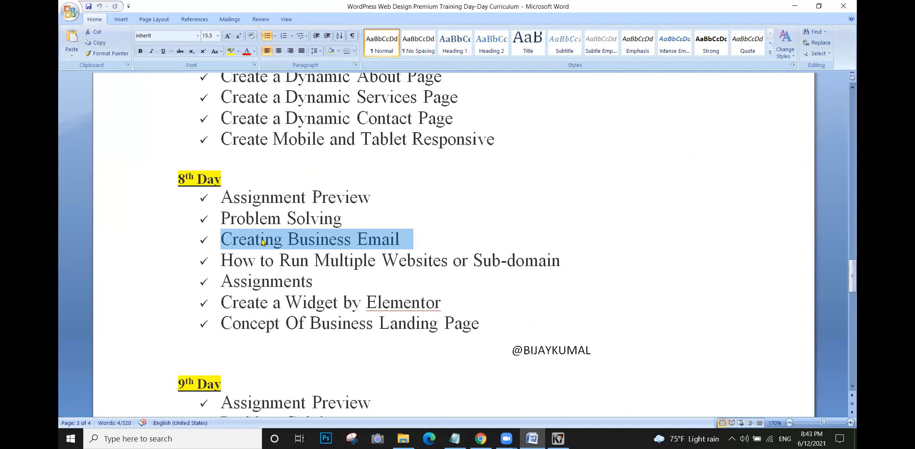
left_click(247, 245)
left_click_drag(228, 242, 384, 239)
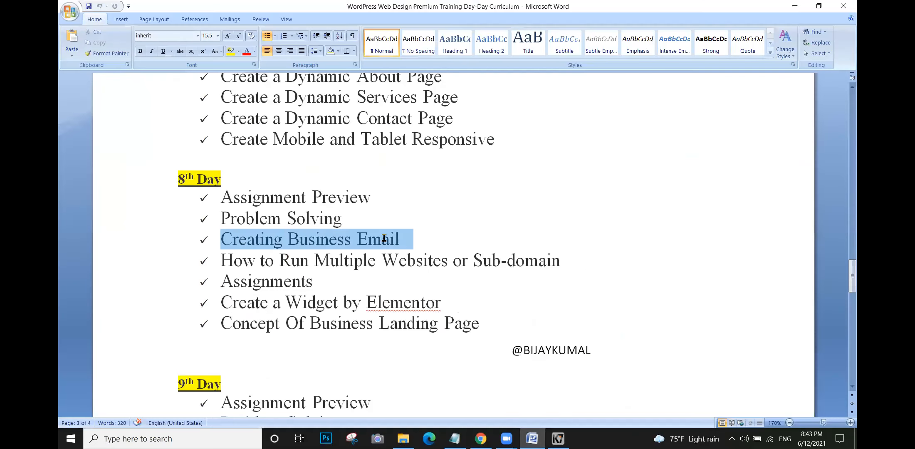
left_click_drag(223, 240, 370, 240)
left_click(455, 439)
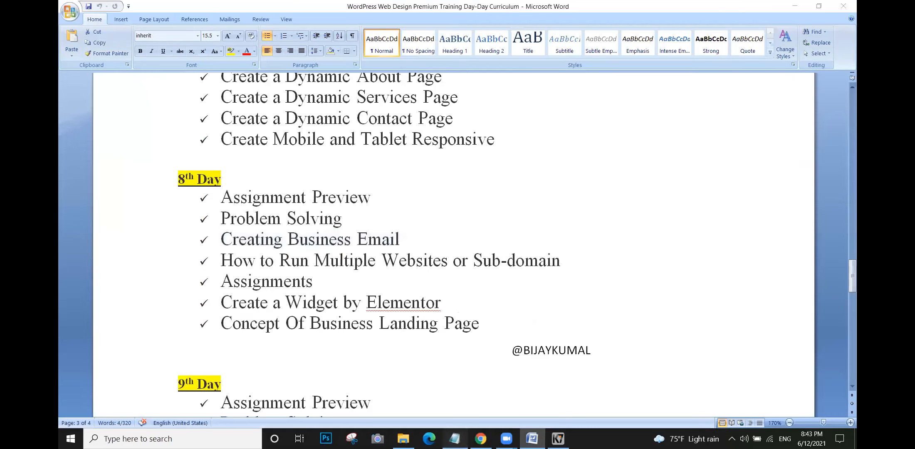
key("Delete")
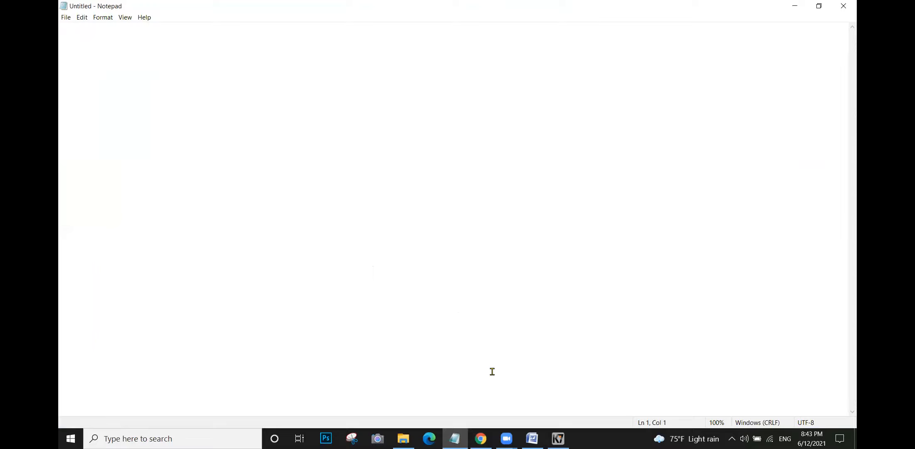
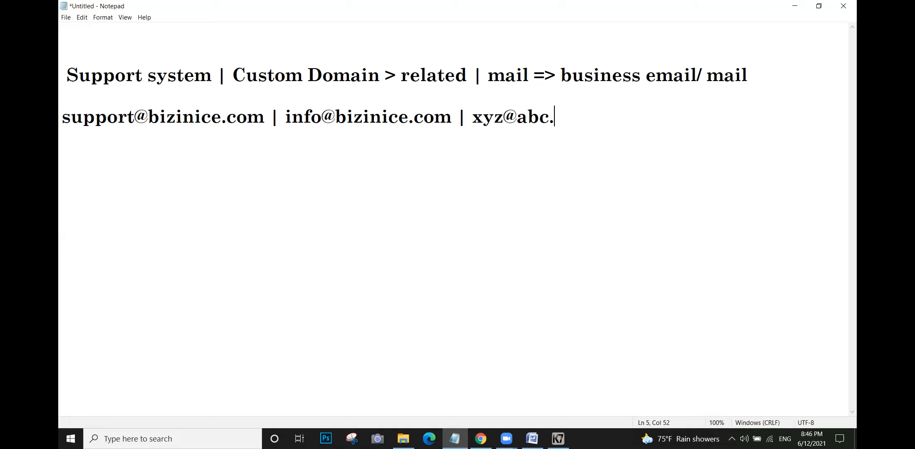
key("Return")
left_click(605, 121)
type(", yz")
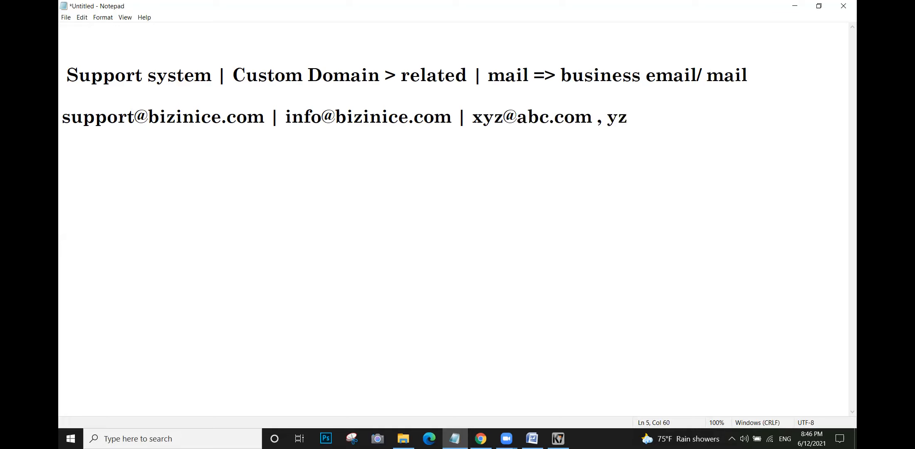
type("d@abc.com")
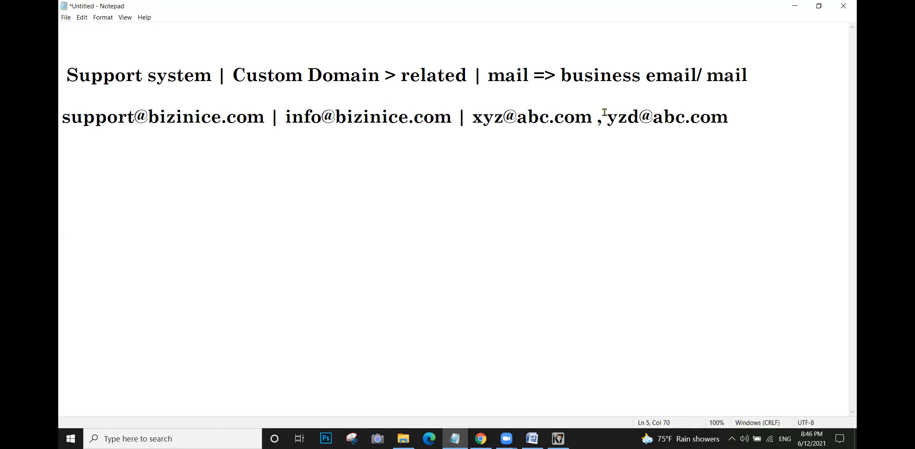
left_click(469, 117)
left_click_drag(469, 118, 627, 118)
left_click_drag(750, 108, 761, 114)
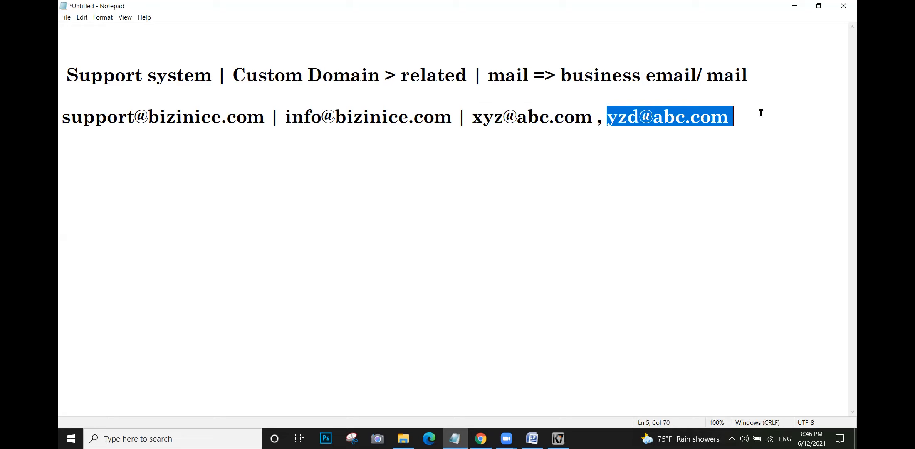
left_click_drag(603, 117, 472, 118)
left_click_drag(642, 117, 333, 145)
left_click_drag(452, 117, 322, 117)
left_click(730, 105)
left_click(757, 131)
- Write 'yahoo!! | gmail | hotmail' on a new line below the addresses
left_click(756, 118)
key("Down")
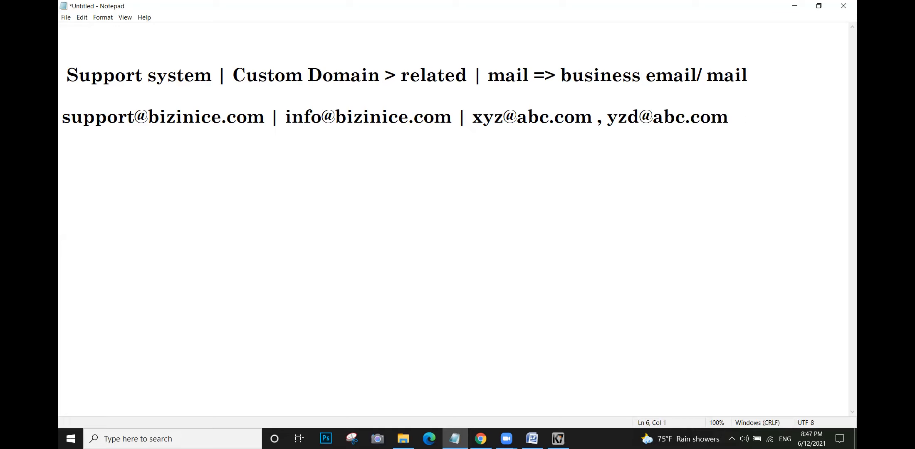
type("yahoo!! | gmail ")
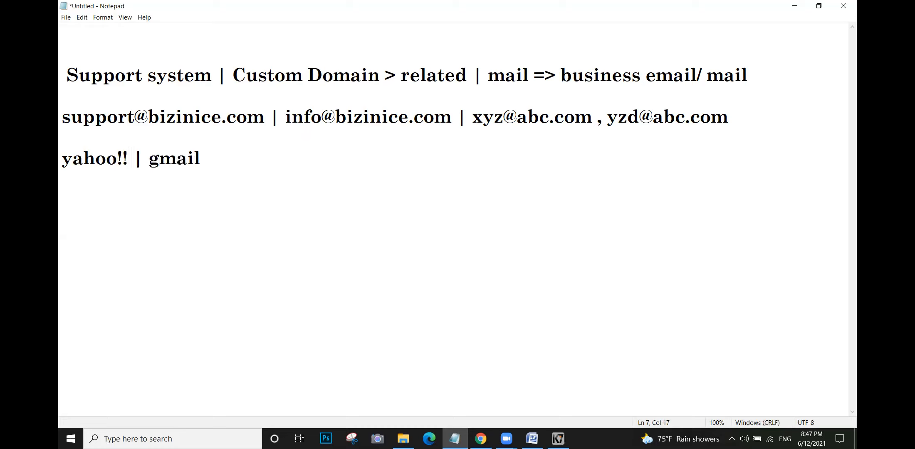
type("| hotmail")
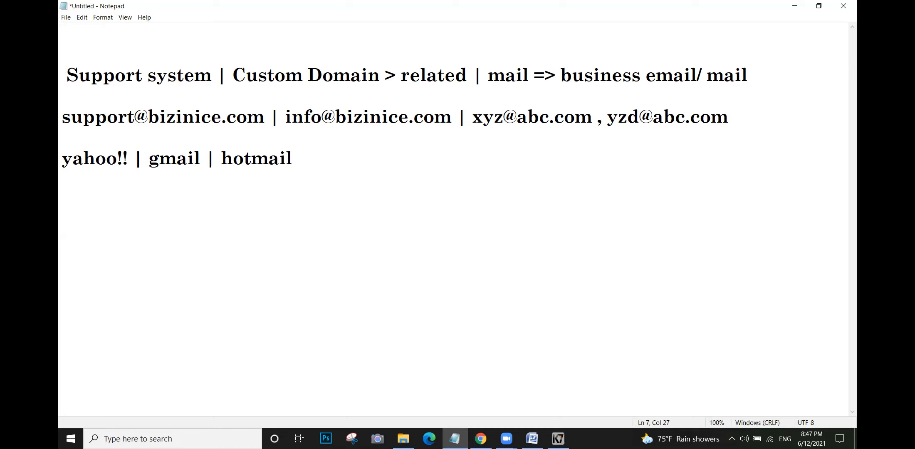
- Highlight the providers line and the example addresses in turn to compare them
left_click_drag(375, 158, 63, 159)
left_click(64, 187)
left_click_drag(62, 117, 454, 117)
left_click_drag(388, 166, 331, 162)
left_click_drag(65, 117, 476, 124)
left_click(475, 124)
left_click(135, 175)
left_click_drag(134, 176, 64, 165)
left_click_drag(468, 119, 734, 122)
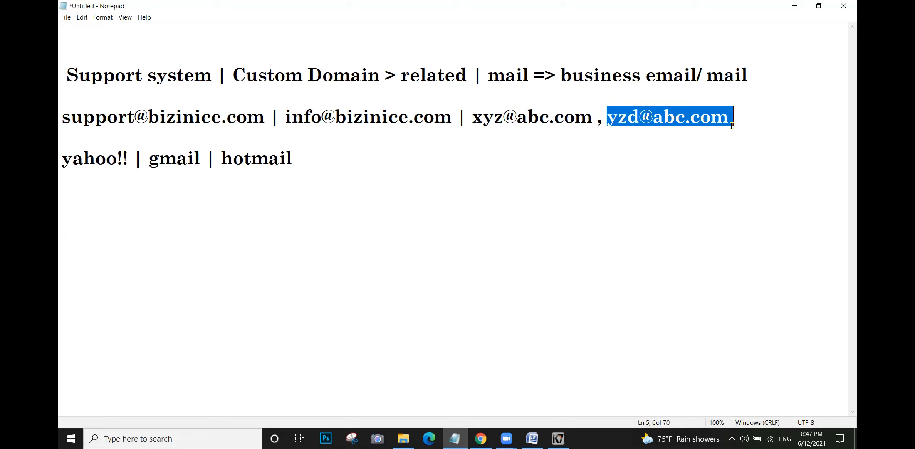
left_click_drag(64, 119, 264, 121)
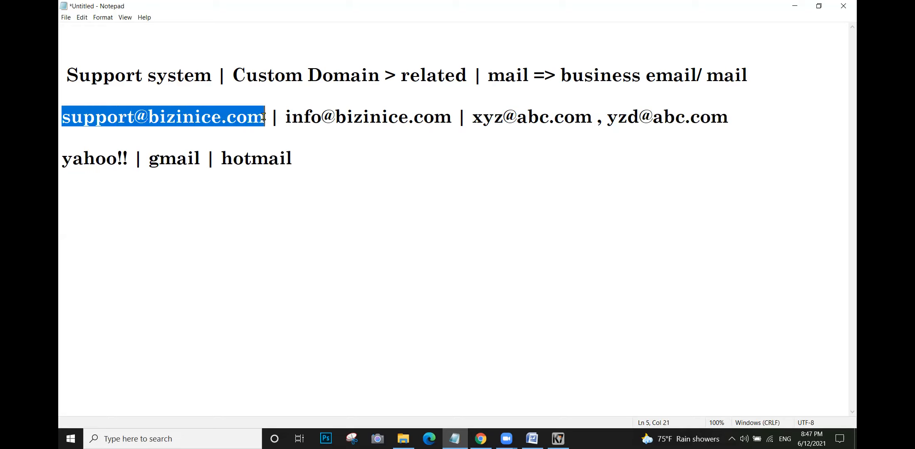
left_click(586, 161)
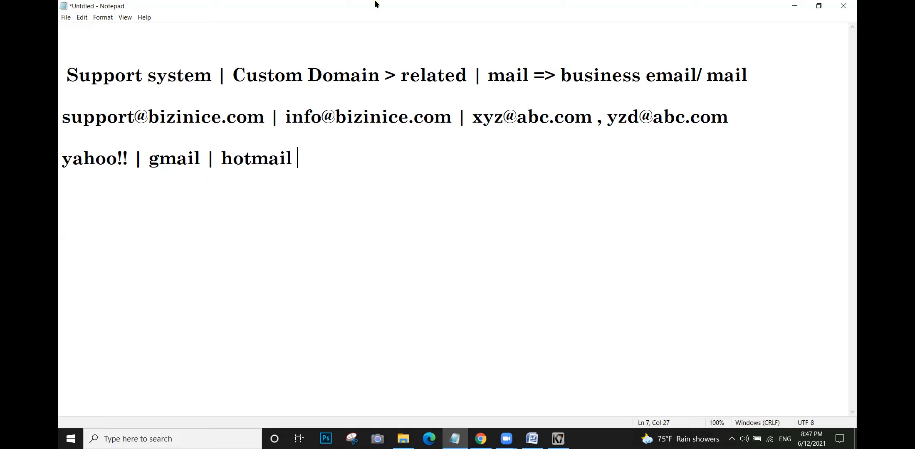
- Type '/ .org / .tech' right after the first support address's .com
left_click_drag(63, 118, 777, 119)
left_click(288, 116)
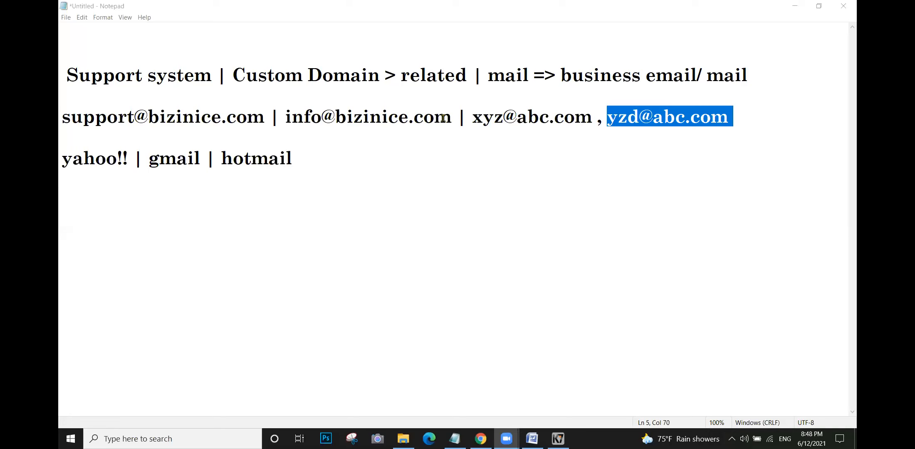
left_click(451, 118)
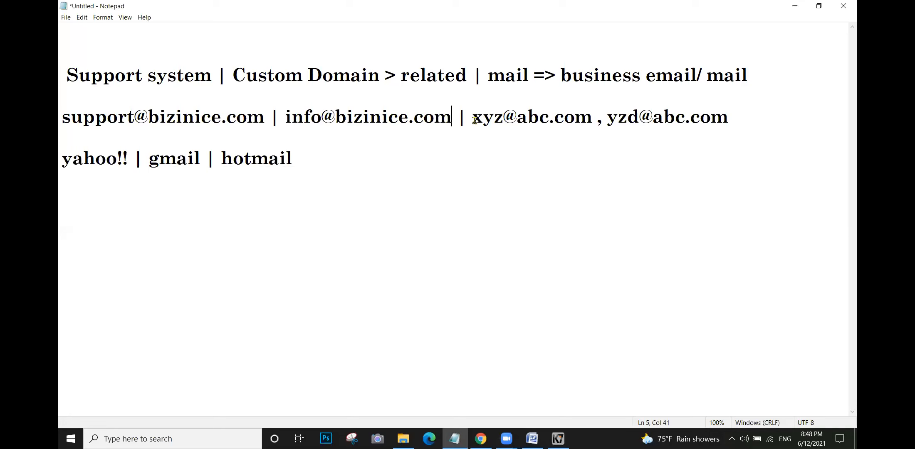
left_click(265, 117)
type("/")
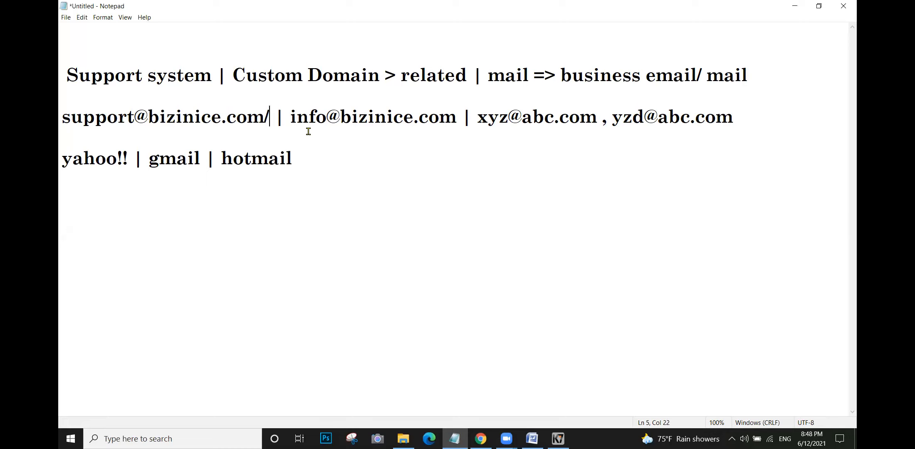
type(" .org /")
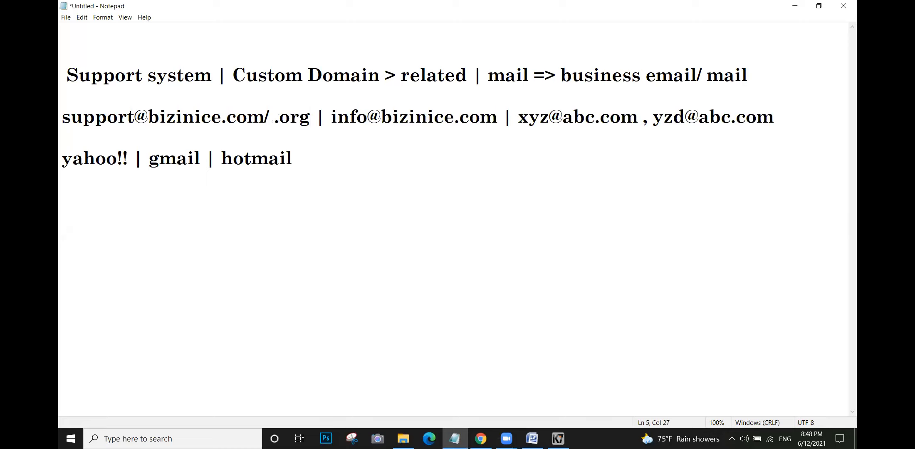
type(" .tech")
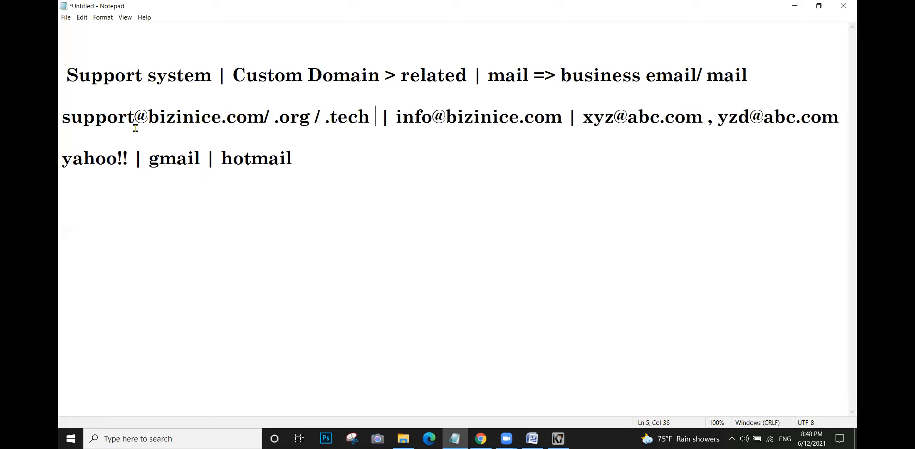
- Highlight the bizinice domain and its .com, .org and .tech endings to point them out
left_click_drag(147, 118, 225, 122)
left_click(221, 130)
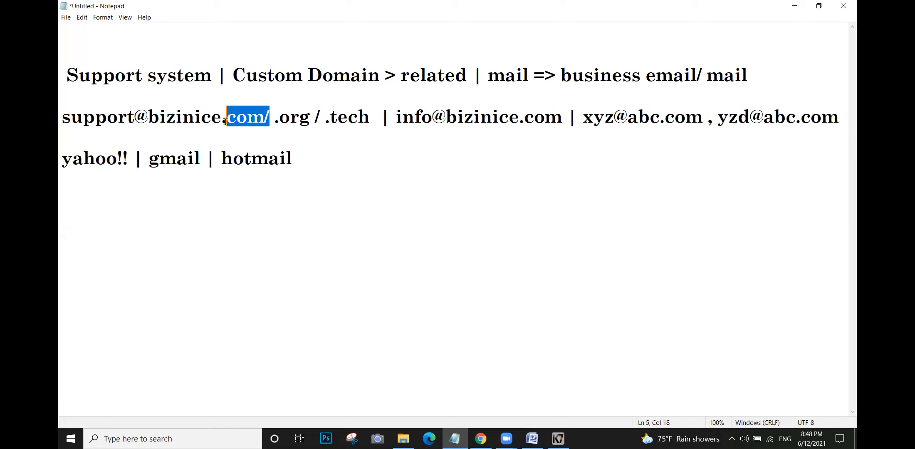
left_click(247, 118)
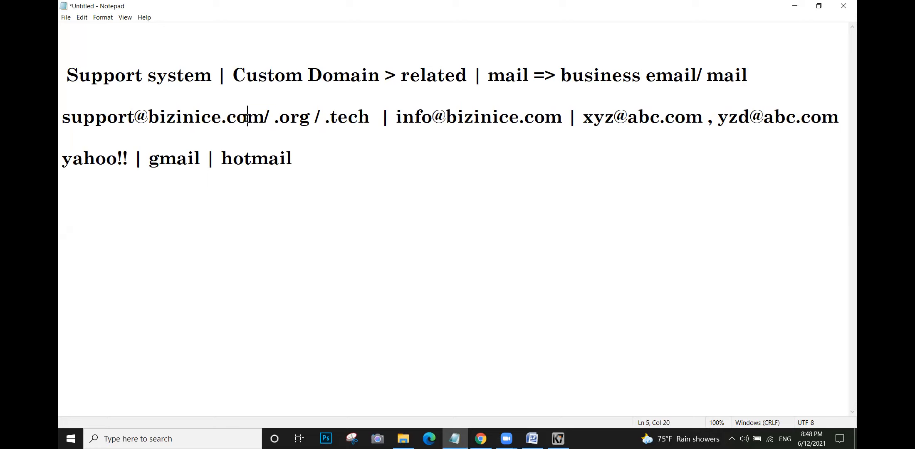
left_click_drag(173, 117, 268, 119)
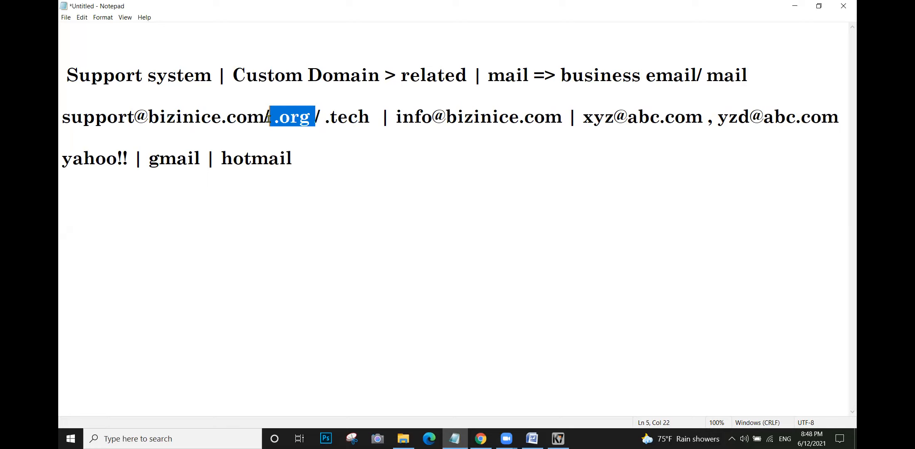
left_click_drag(70, 118, 240, 117)
left_click(338, 117)
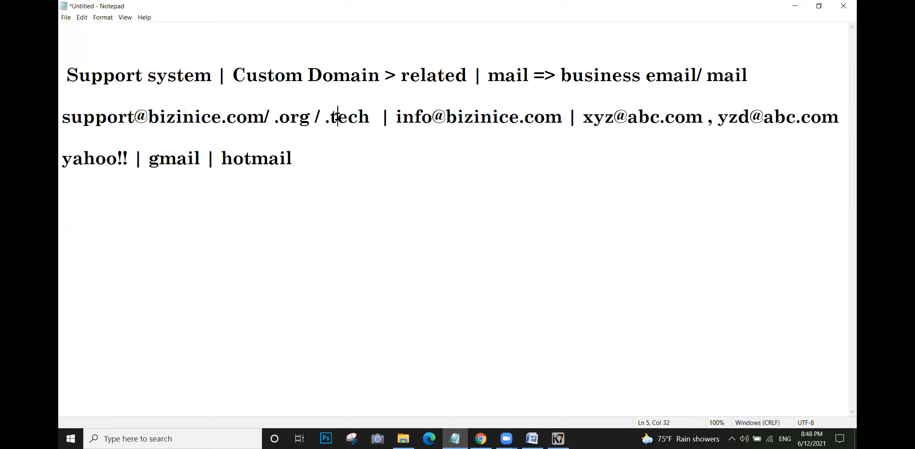
left_click_drag(299, 117, 274, 117)
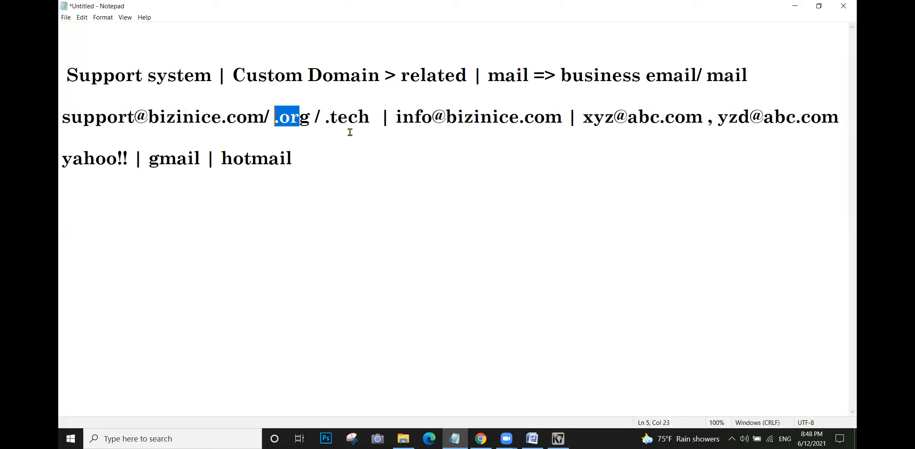
key("shift+Home")
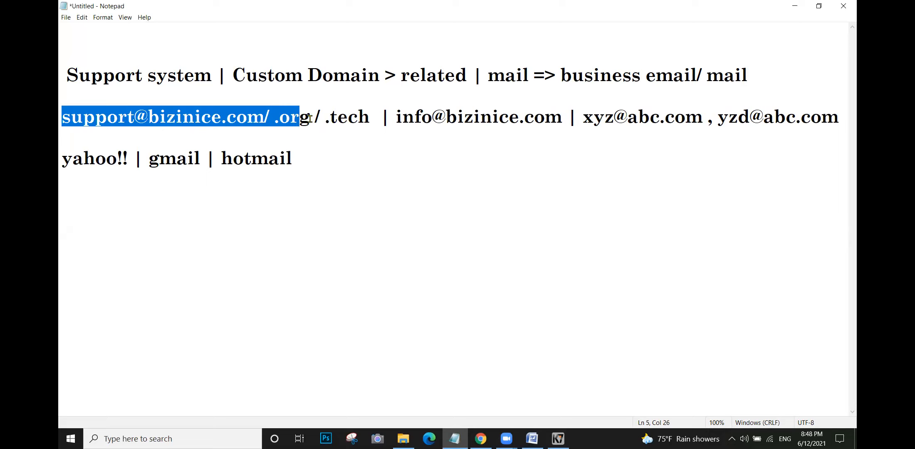
left_click(310, 119)
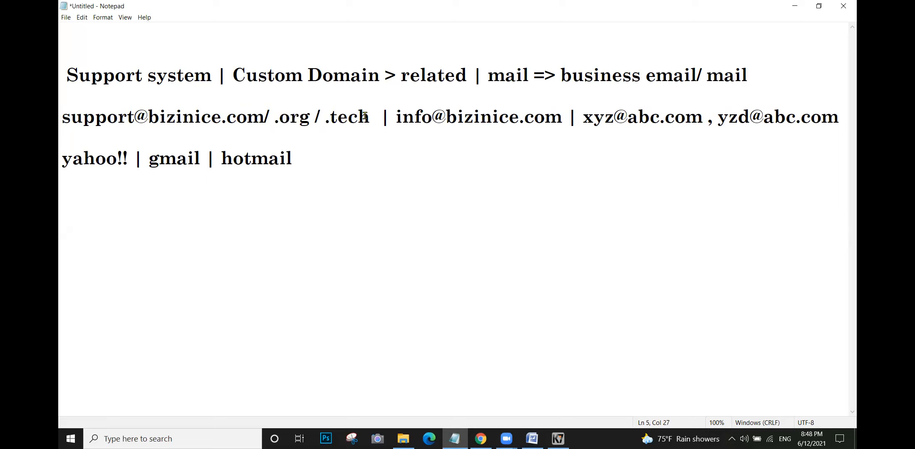
left_click_drag(375, 118, 225, 125)
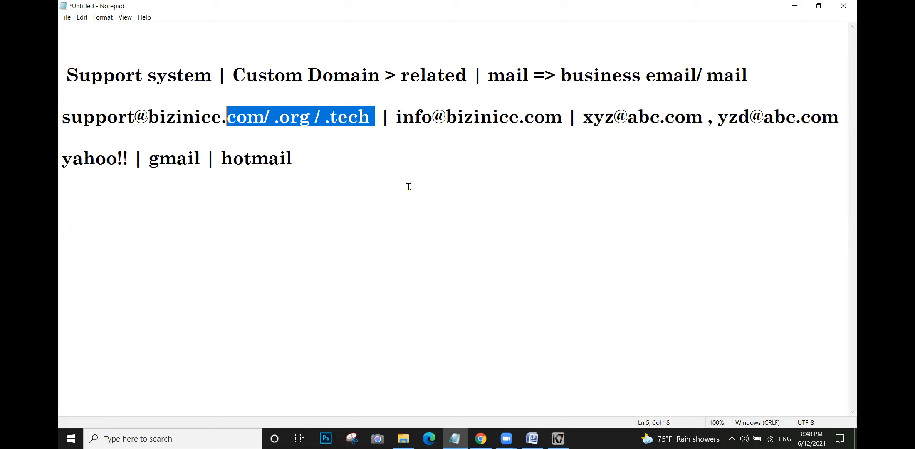
mouse_move(135, 119)
left_mouse_down()
mouse_move(65, 126)
mouse_move(130, 123)
left_mouse_up()
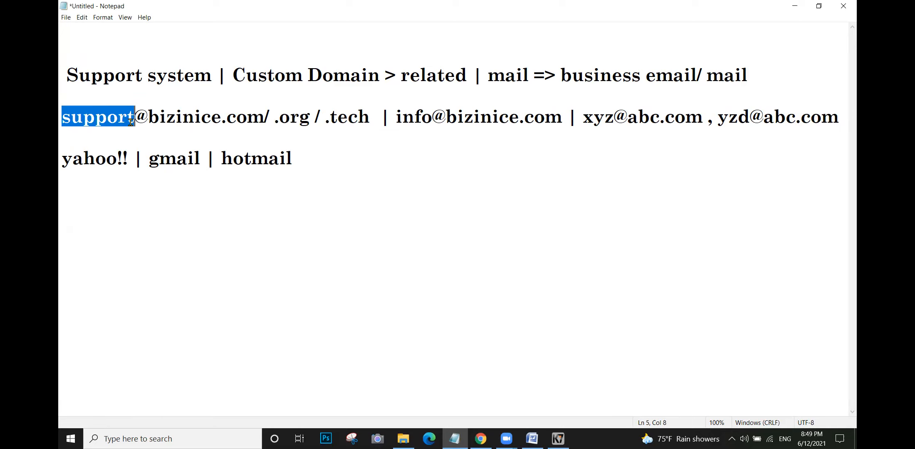
- Return to Chrome and open the WordPress Dashboard for bijaykumal.com.np
left_click(481, 439)
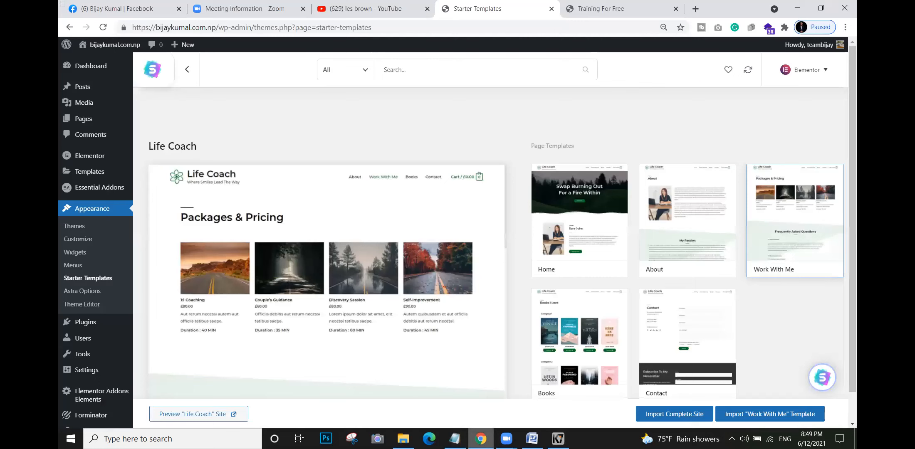
left_click(640, 5)
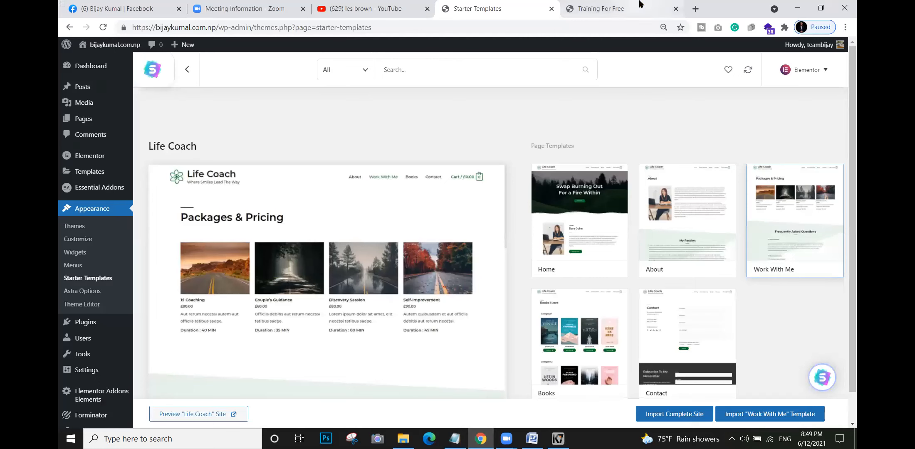
left_click(513, 6)
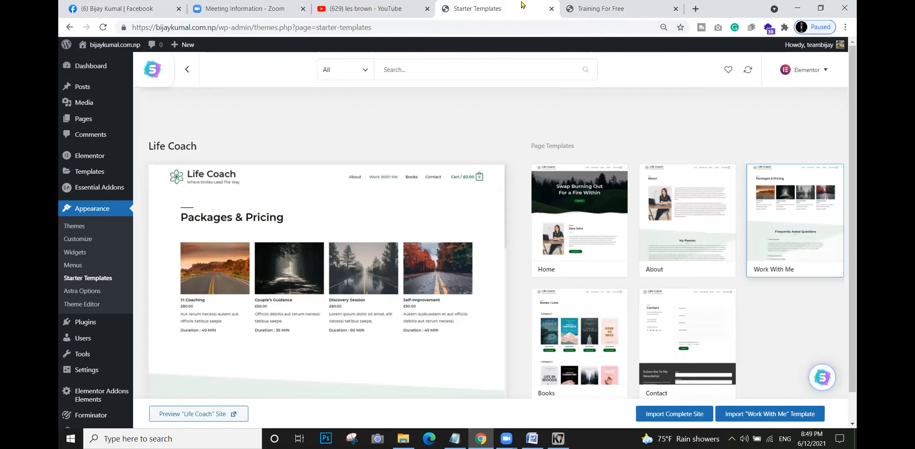
left_click(93, 69)
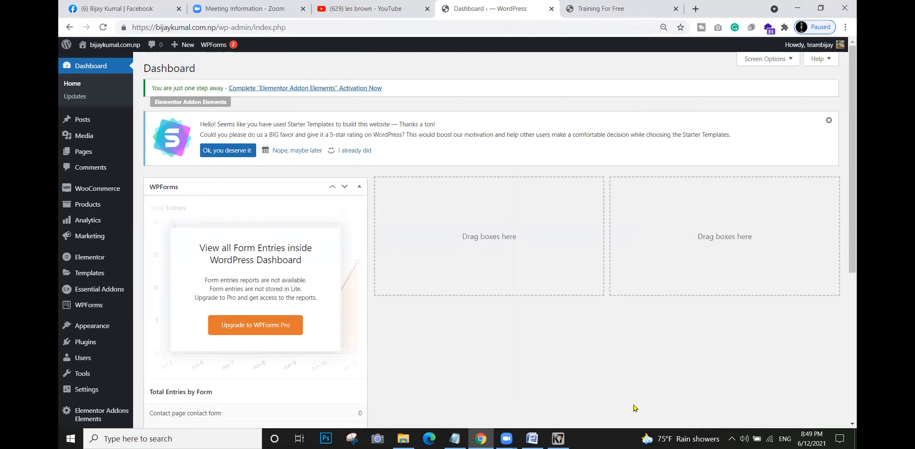
- Highlight the support, info and third example addresses in Notepad, then Alt+Tab to the Dashboard
left_click(455, 439)
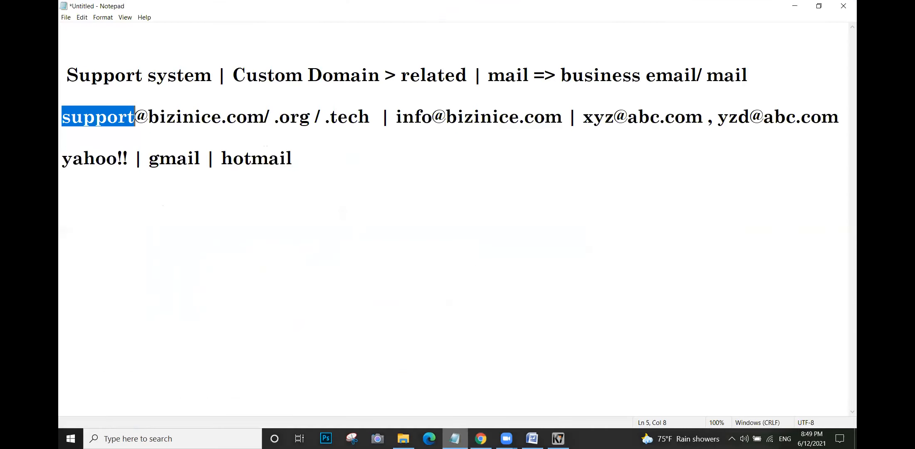
left_click(209, 125)
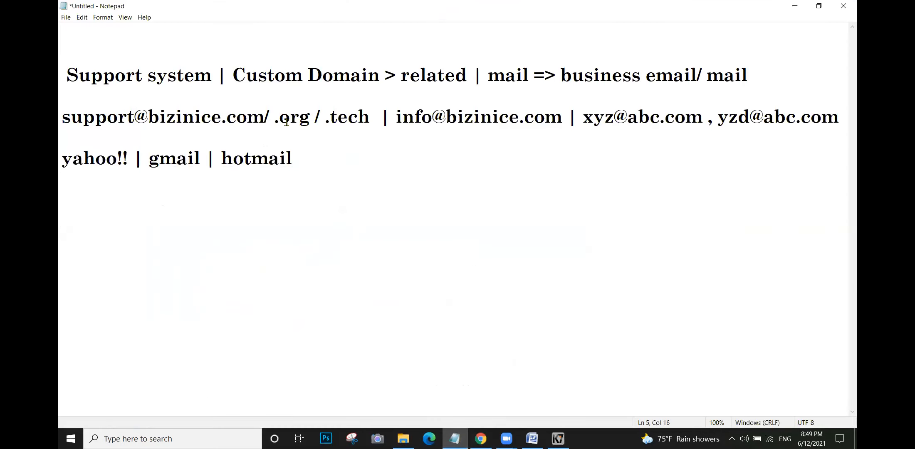
left_click(379, 118)
key("shift+End")
key("shift+Home")
key("shift+End")
key("shift+Home")
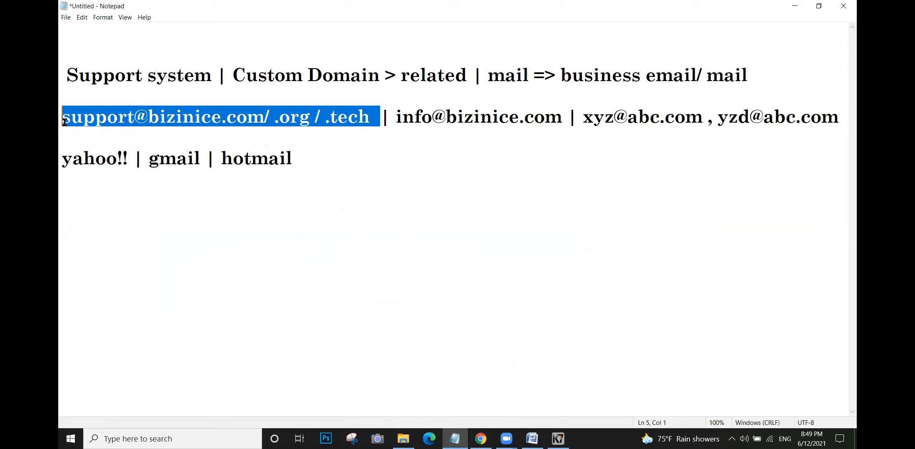
left_click(390, 119)
key("shift+End")
left_click(555, 119, "shift")
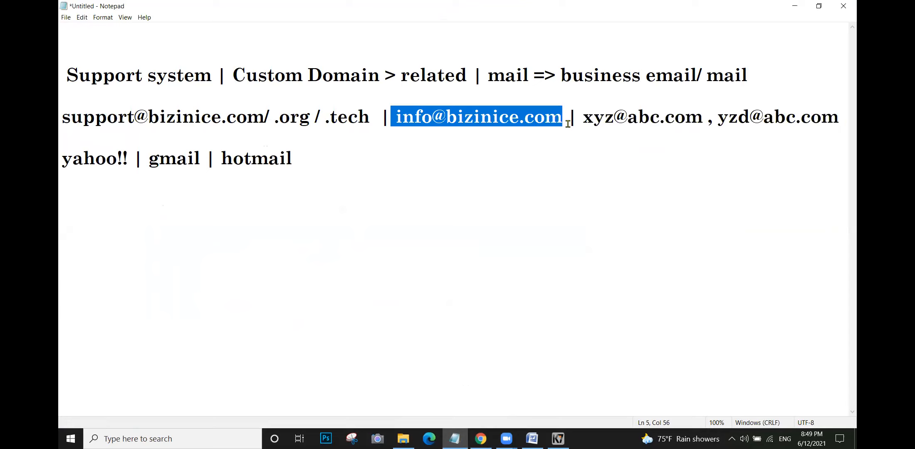
left_click_drag(581, 118, 704, 120)
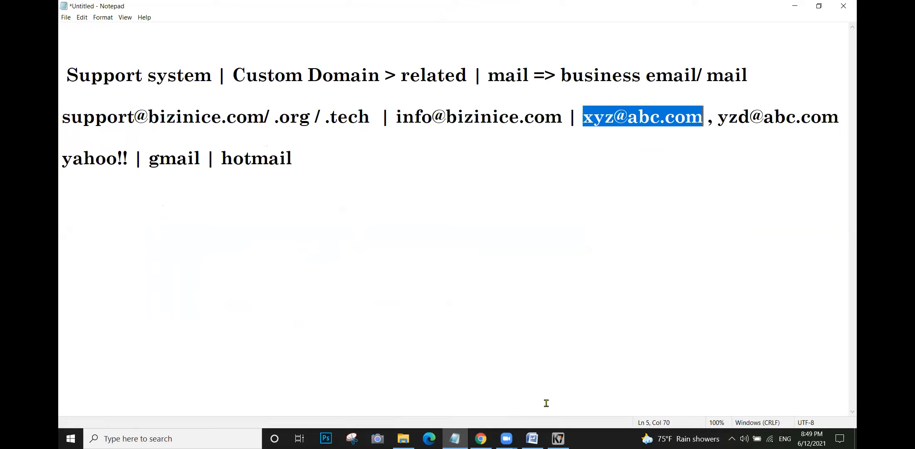
key("alt+Tab")
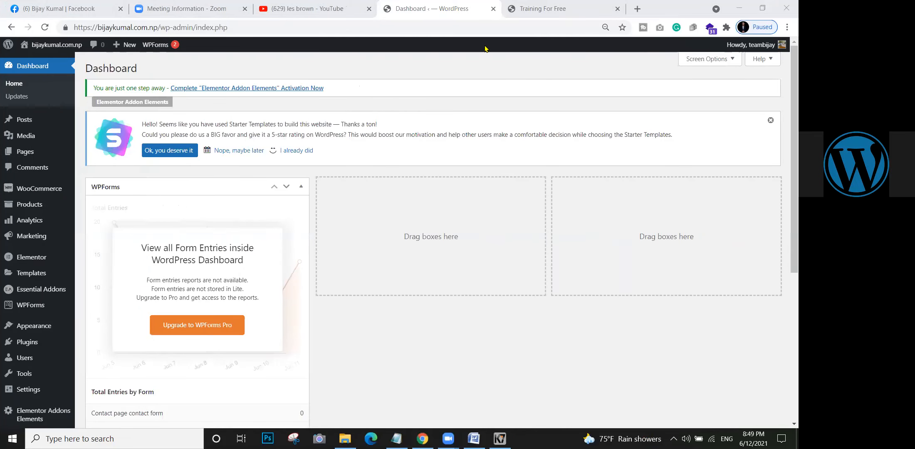
- Load babal.host in a new tab and scroll to the hosting plans from ₹1,499/year
left_click(573, 4)
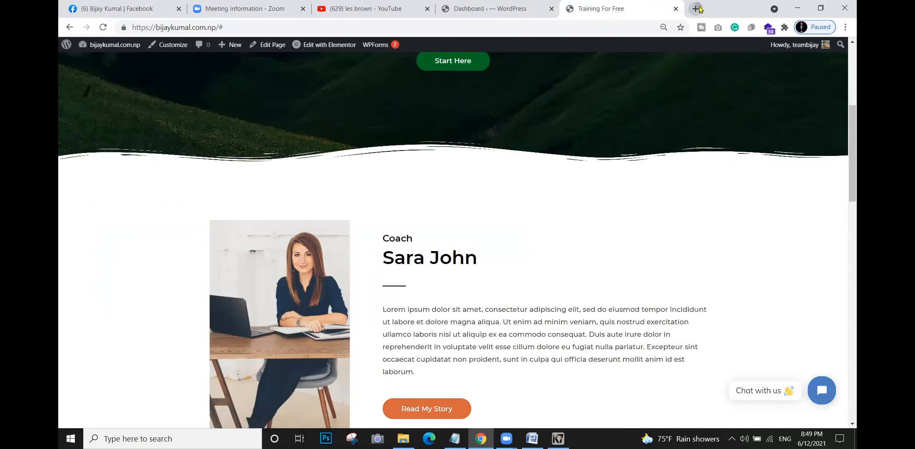
left_click(638, 9)
left_click(607, 30)
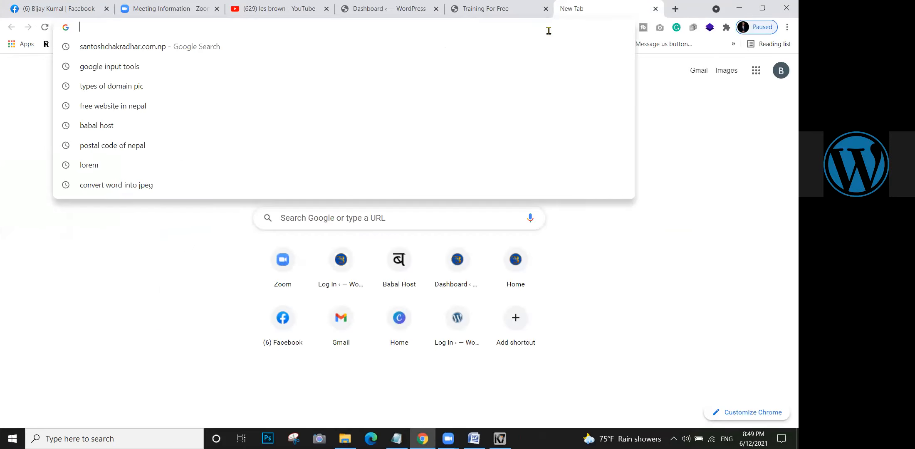
type("babal")
key("Return")
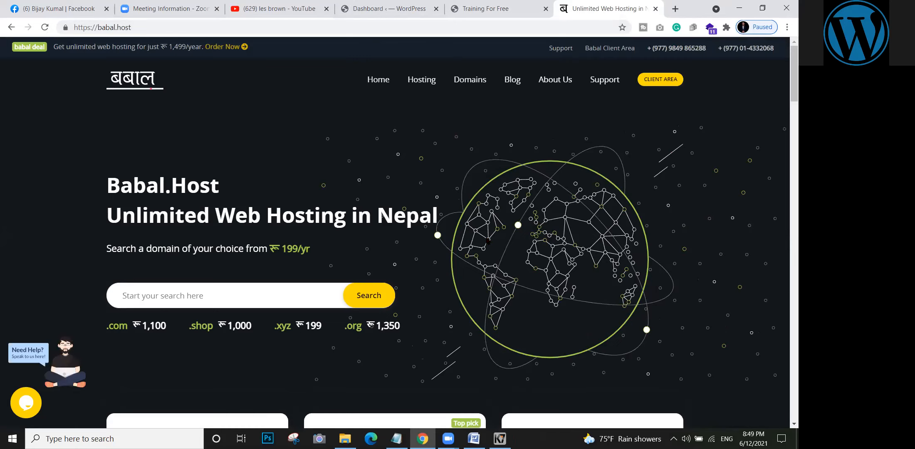
scroll(488, 244, "down", 3)
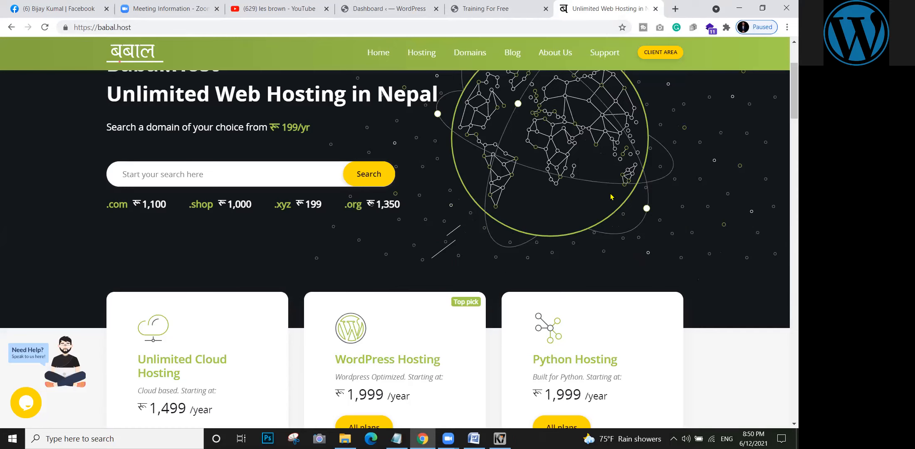
scroll(666, 175, "down", 3)
- Log in to the Babal.Host client area with the account e-mail and password, retrying after a failed attempt
left_click(671, 57)
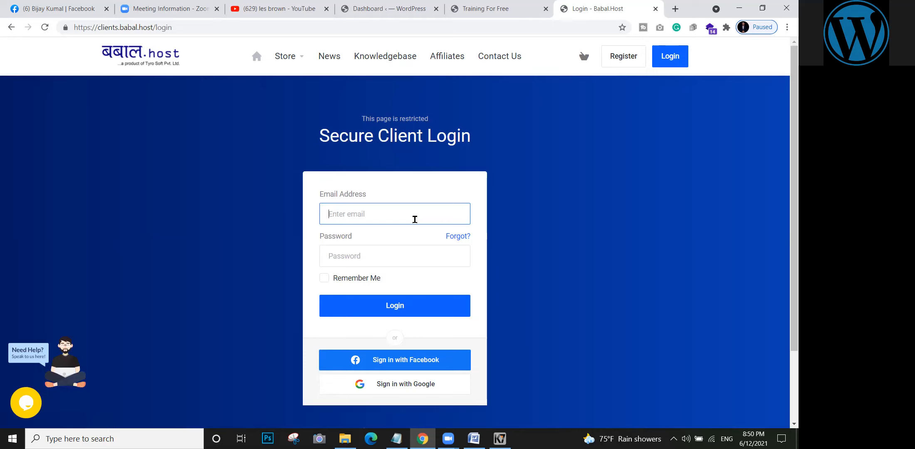
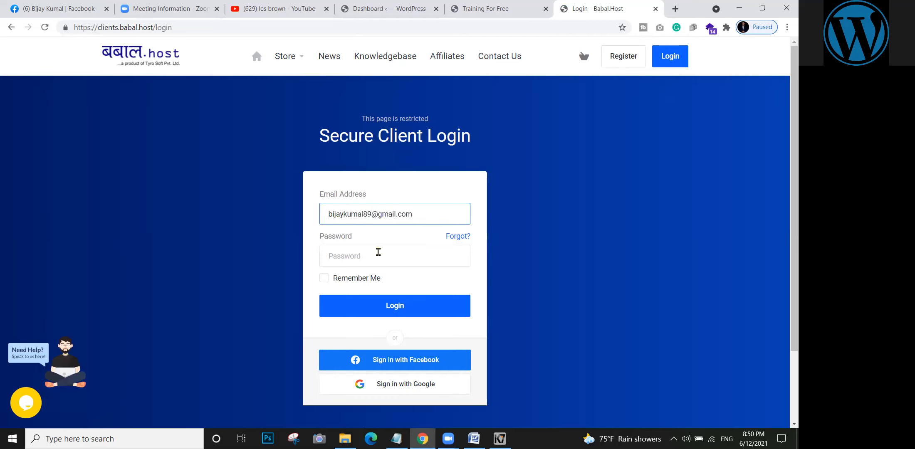
left_click(378, 252)
type("•")
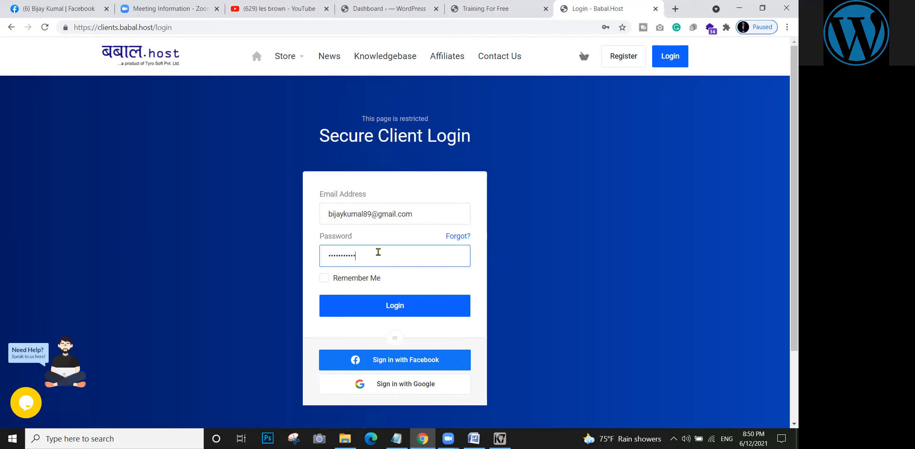
key("Return")
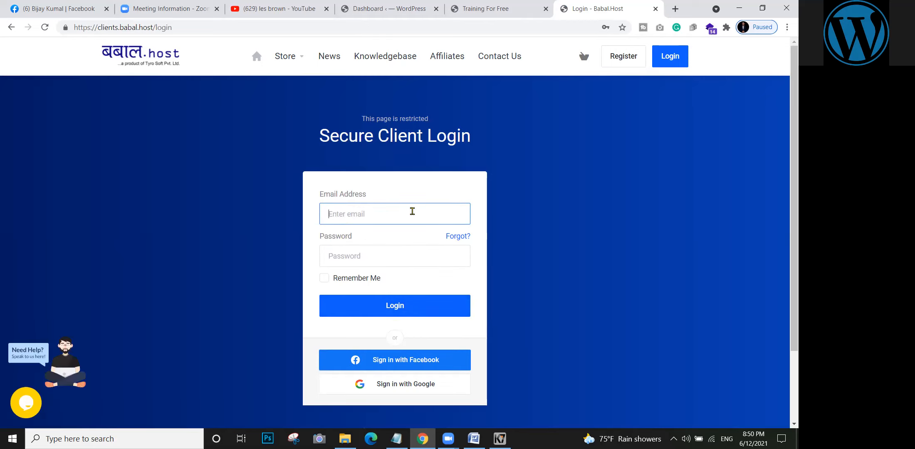
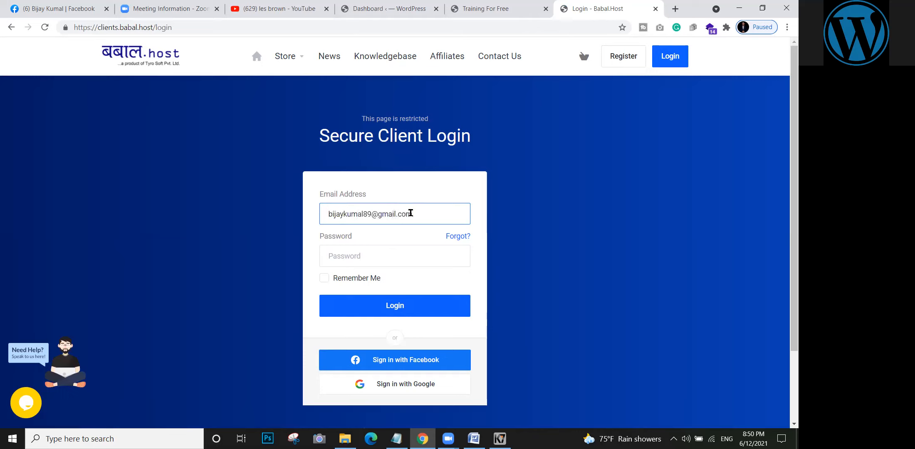
left_click(376, 252)
type("*")
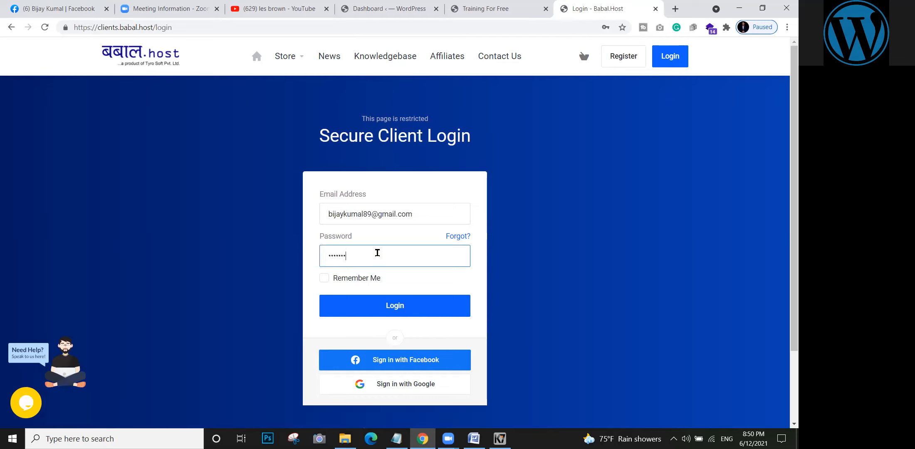
key("Return")
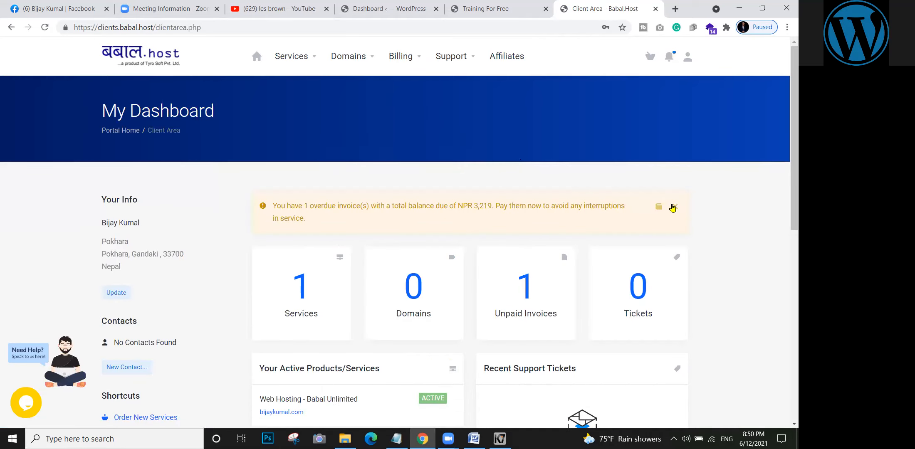
- Dismiss the invoice alert and launch cPanel from the Web Hosting - Babal Unlimited service
left_click(673, 209)
scroll(624, 188, "down", 3)
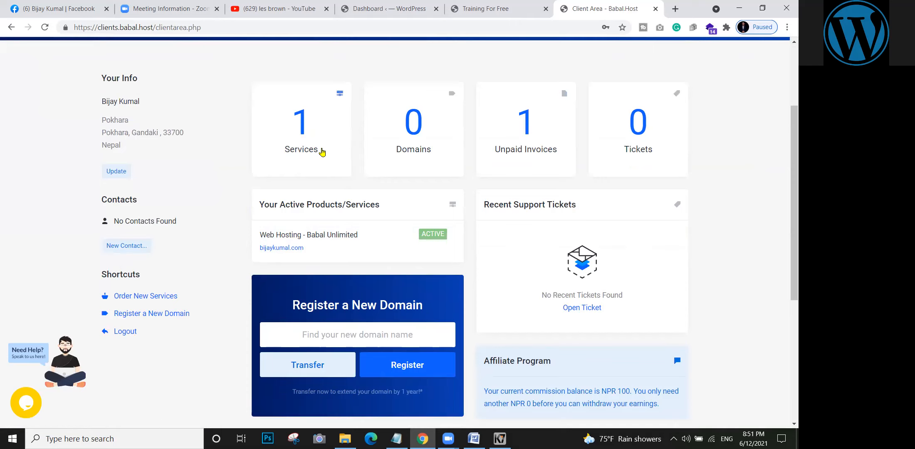
left_click(310, 144)
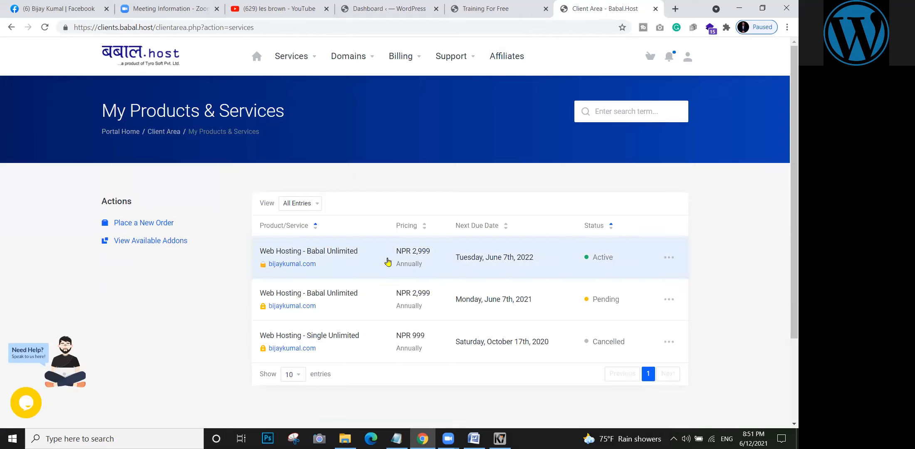
left_click(346, 258)
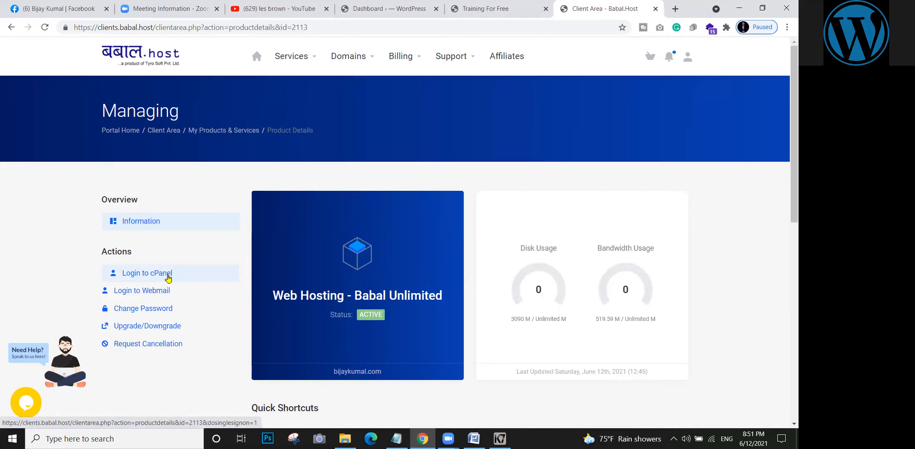
left_click(169, 275)
- Look over the quick email name and password fields on the service page, then go to the cPanel tab
left_click(505, 5)
scroll(453, 257, "down", 8)
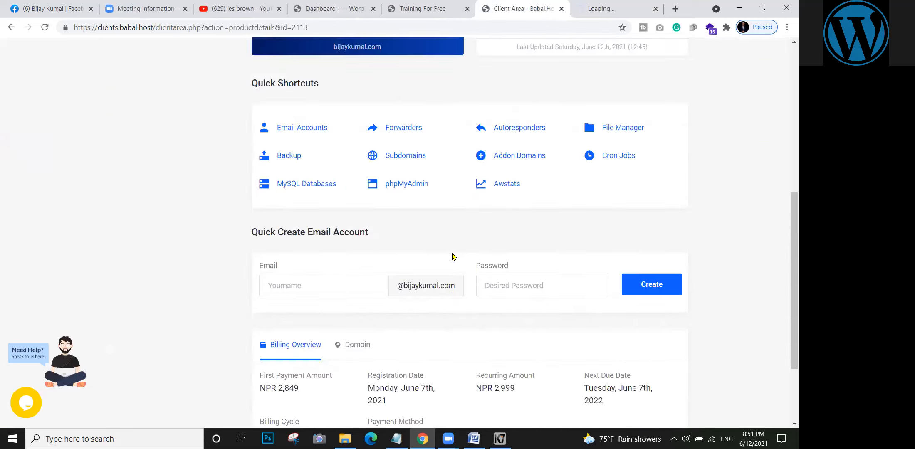
scroll(453, 257, "down", 1)
left_click(299, 246)
left_click(503, 242)
left_click(320, 246)
left_click(519, 244)
left_click(357, 244)
left_click(534, 242)
scroll(517, 209, "up", 9)
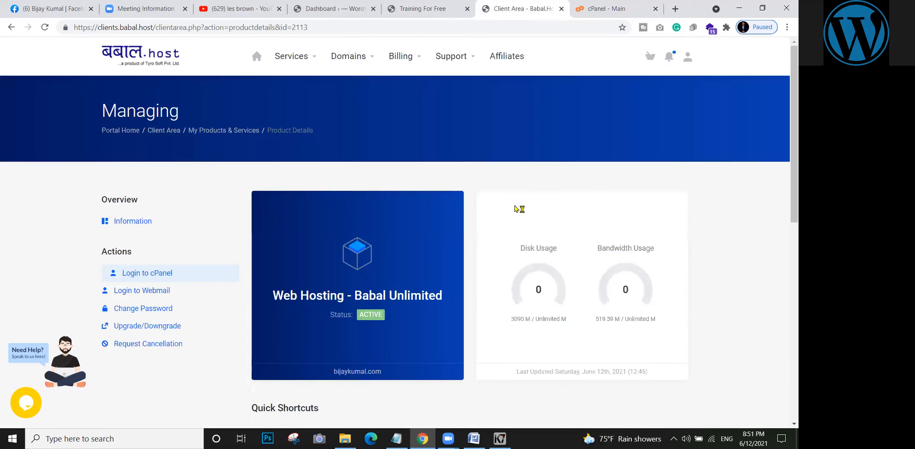
left_click(589, 5)
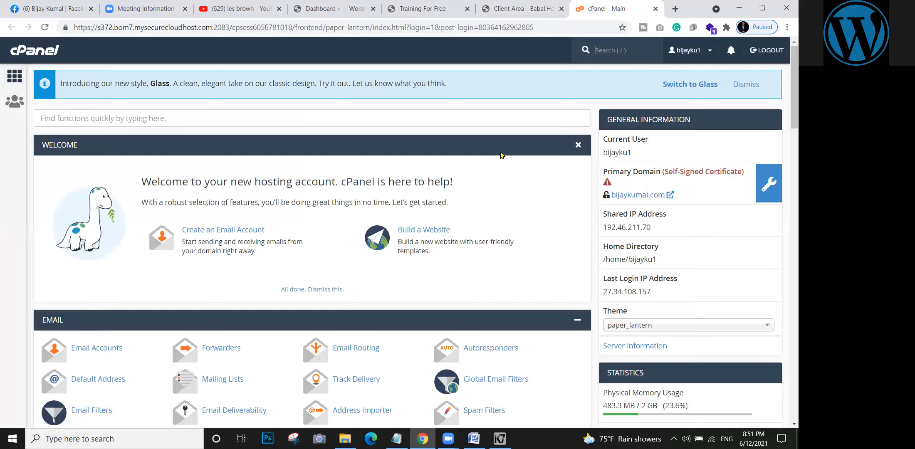
- Go to Email Accounts in cPanel's EMAIL section and choose + Create for a new mailbox
scroll(502, 155, "down", 3)
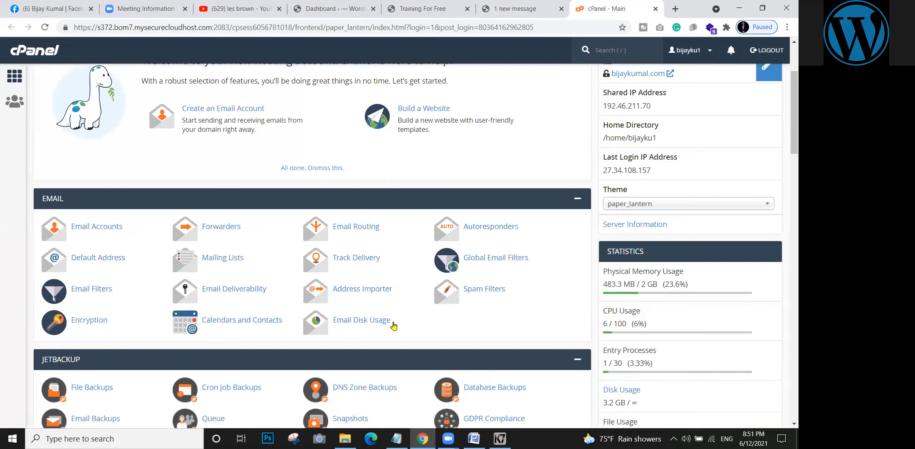
left_click(85, 229)
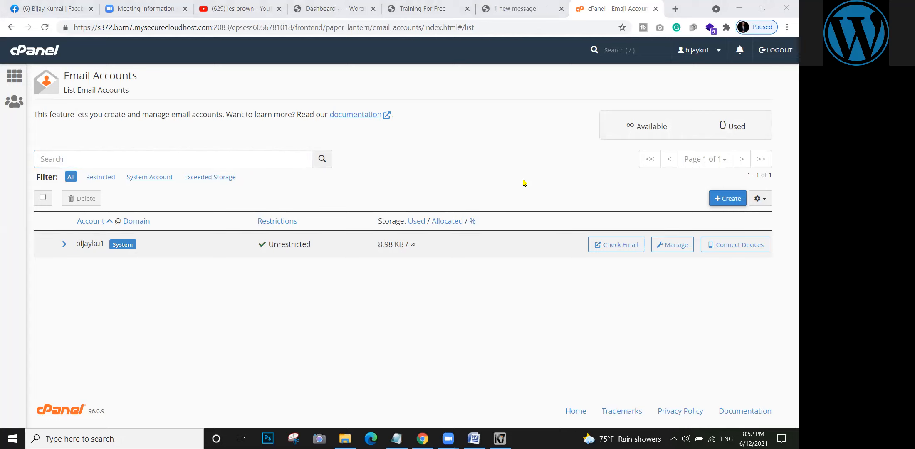
left_click(726, 198)
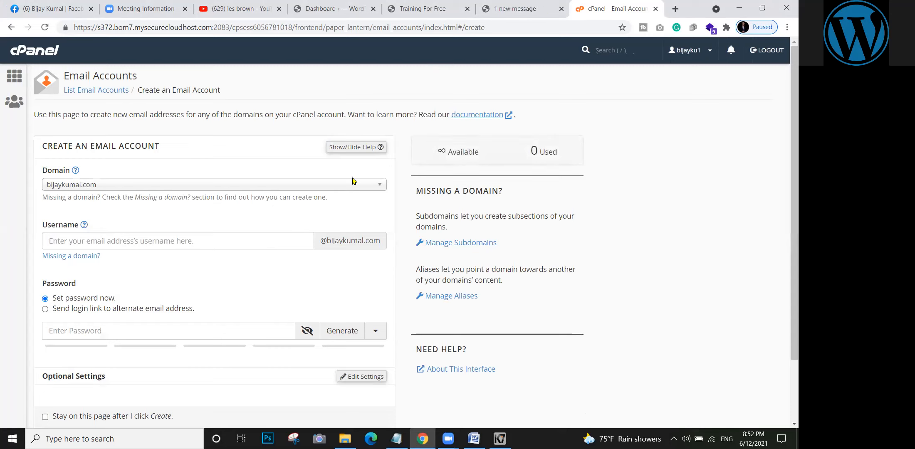
- Browse the Domain dropdown's available domains and close it keeping the main domain
left_click(378, 186)
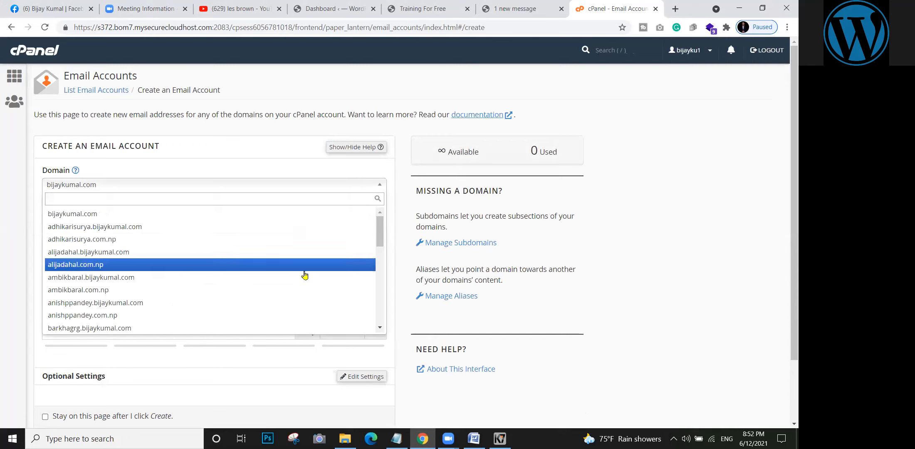
scroll(303, 273, "down", 3)
scroll(304, 275, "up", 3)
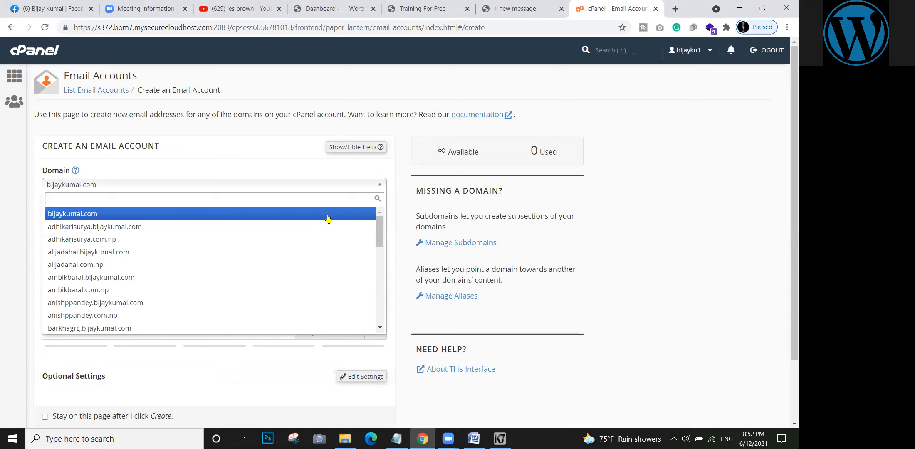
scroll(328, 219, "down", 10)
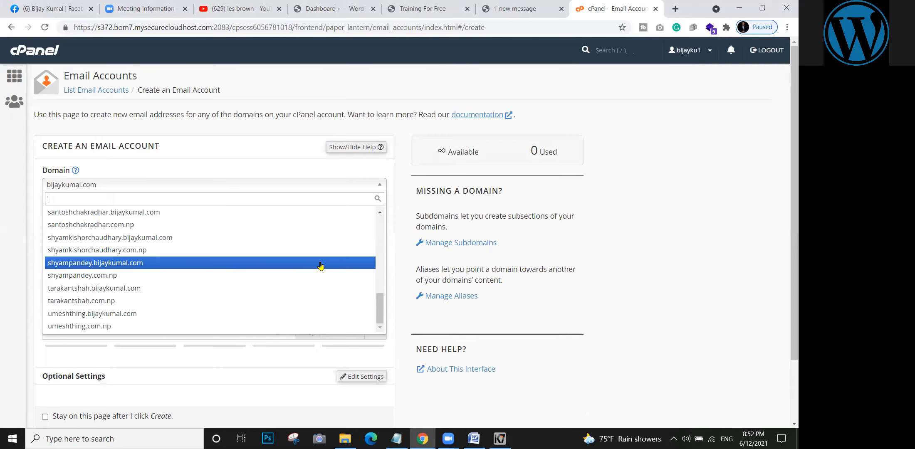
scroll(320, 266, "up", 3)
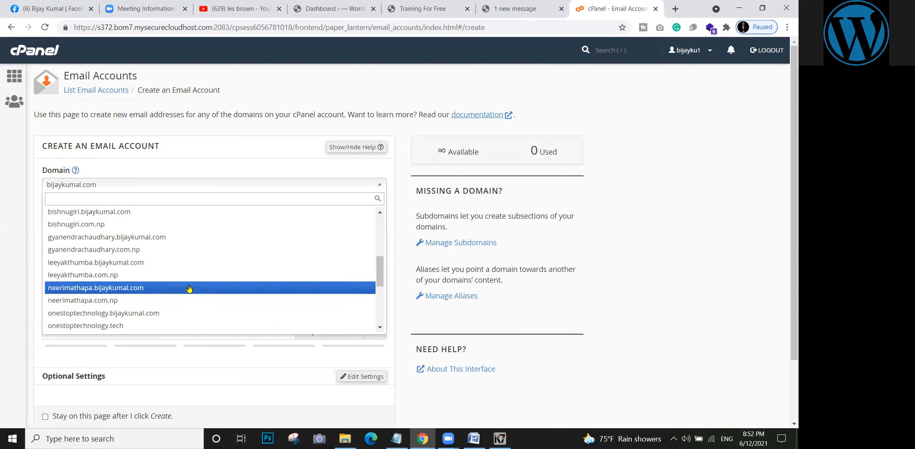
left_click(43, 244)
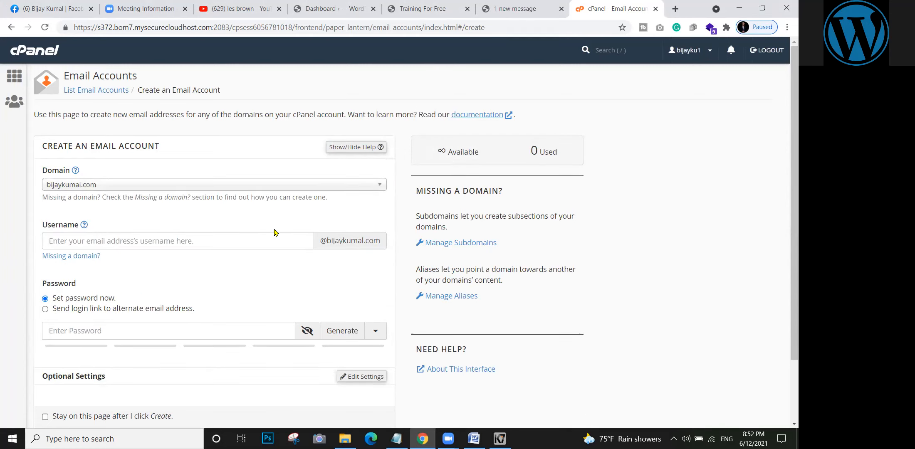
- Point out the Username field, then switch to Notepad and highlight 'info' in the example address
left_click(291, 241)
left_click_drag(42, 225, 75, 228)
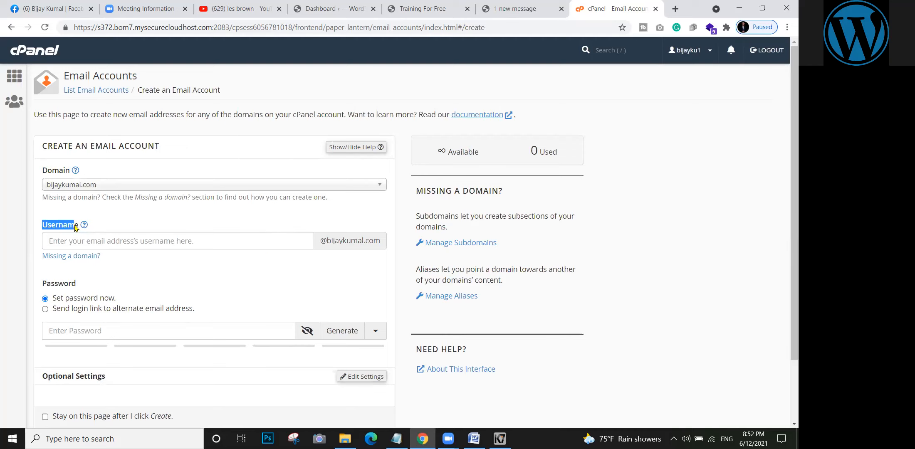
left_click(114, 232)
left_click(173, 239)
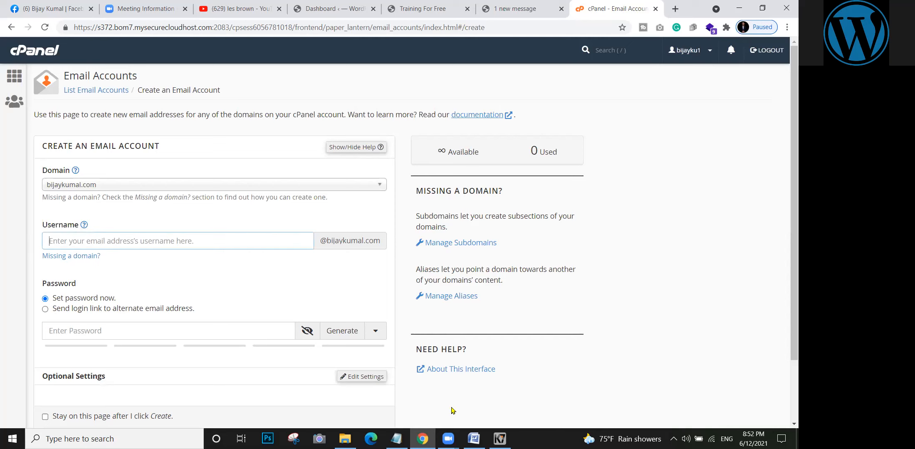
left_click(396, 439)
left_click_drag(15, 122, 73, 119)
left_click(5, 120)
left_click_drag(338, 117, 375, 119)
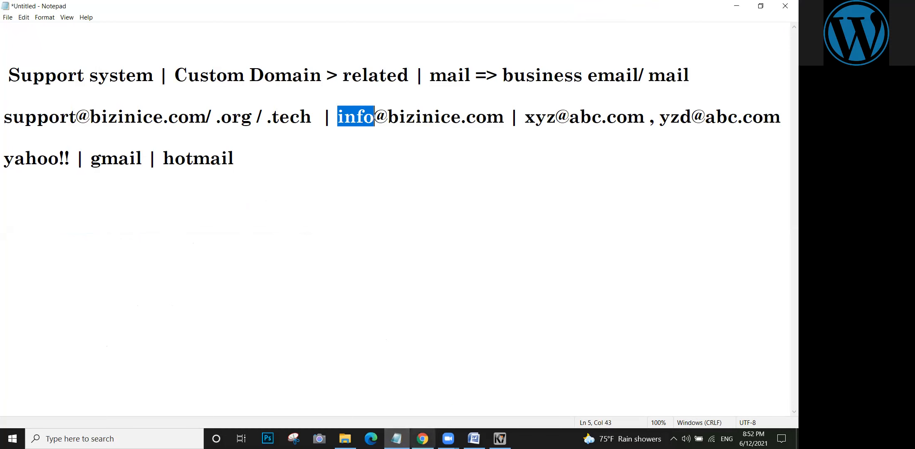
left_click(423, 439)
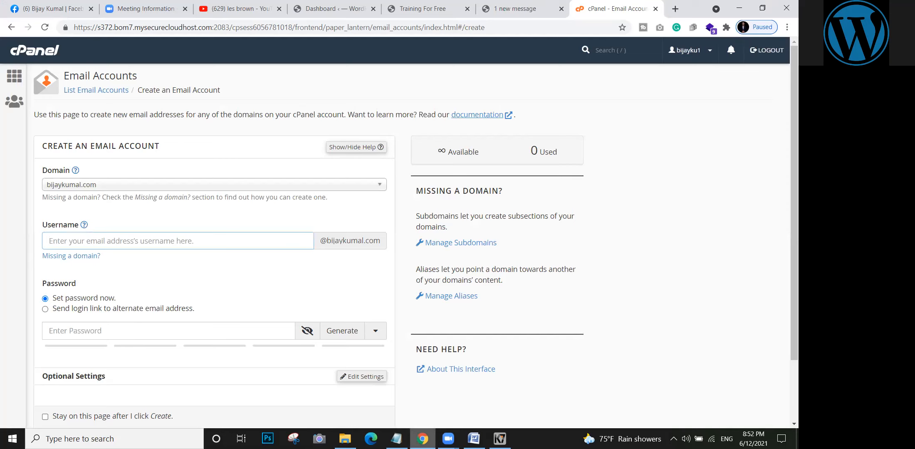
left_click(397, 439)
left_click(416, 192)
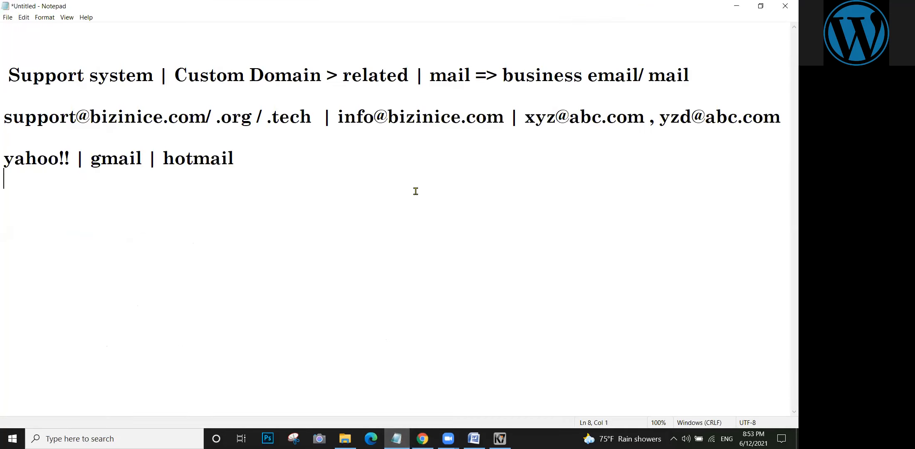
key("Return")
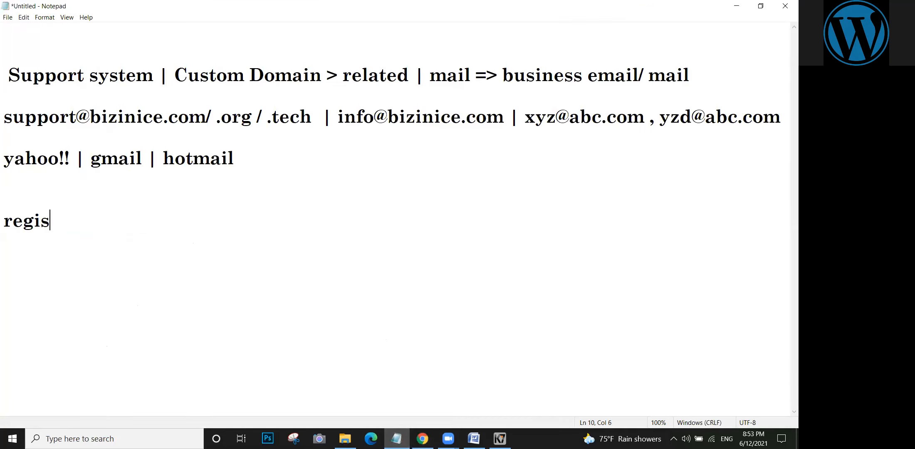
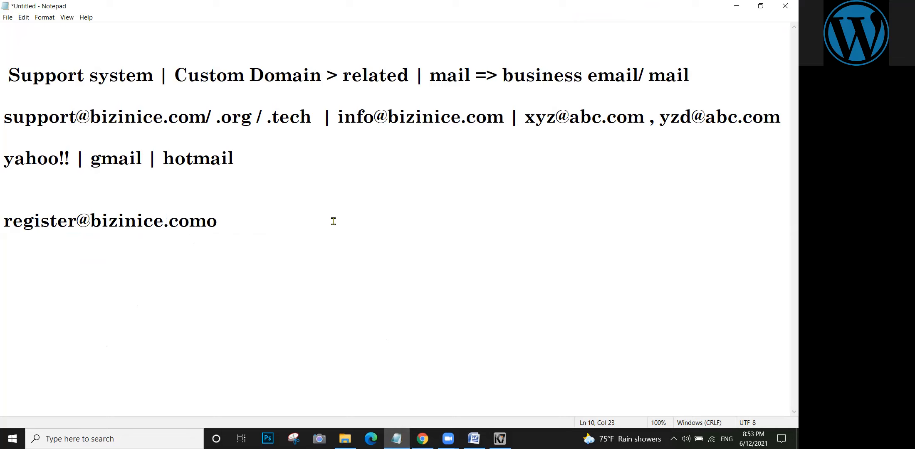
mouse_move(282, 233)
left_mouse_down()
mouse_move(5, 224)
mouse_move(275, 230)
left_mouse_up()
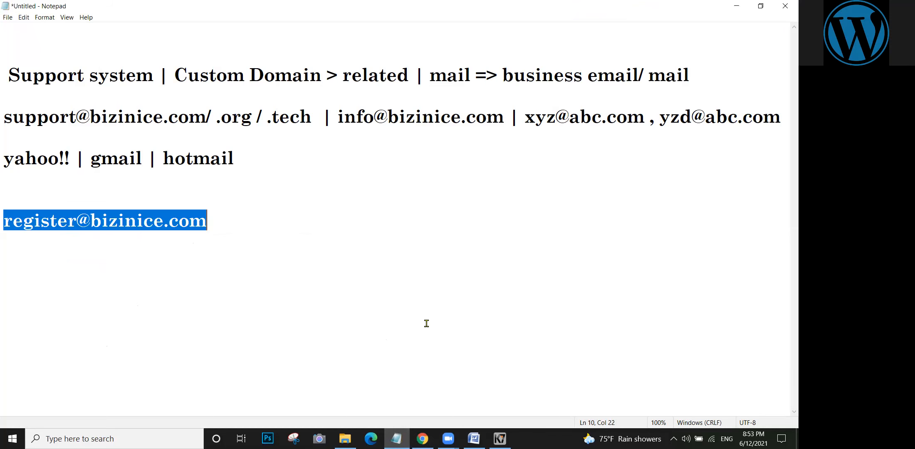
left_click(422, 439)
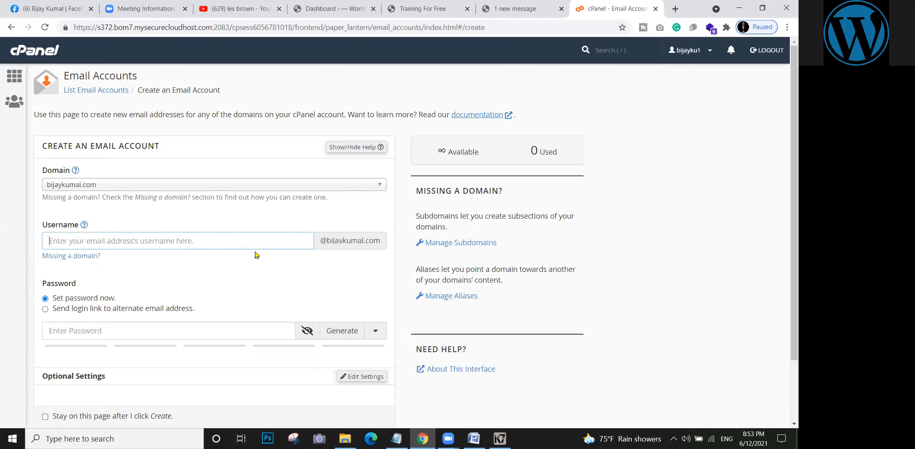
type("info")
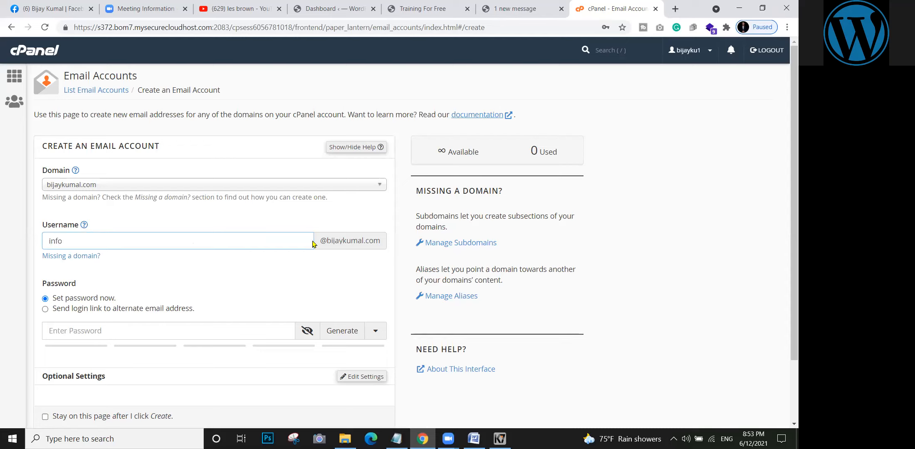
left_click_drag(320, 243, 387, 242)
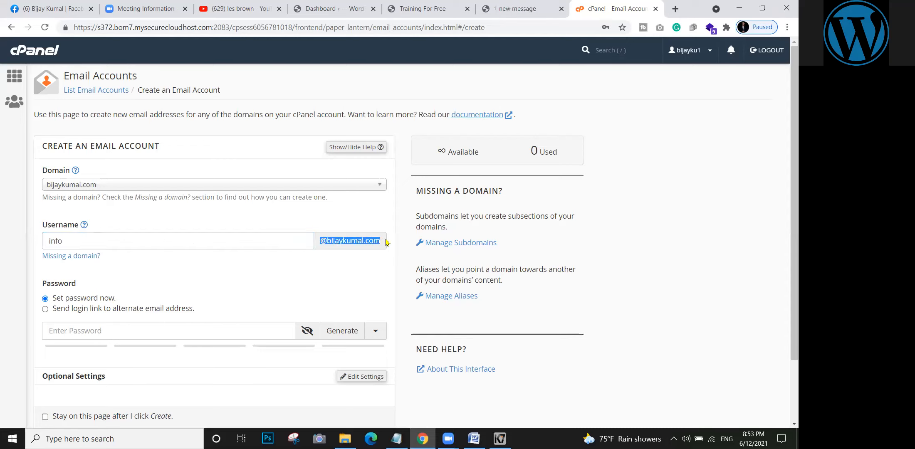
left_click(378, 263)
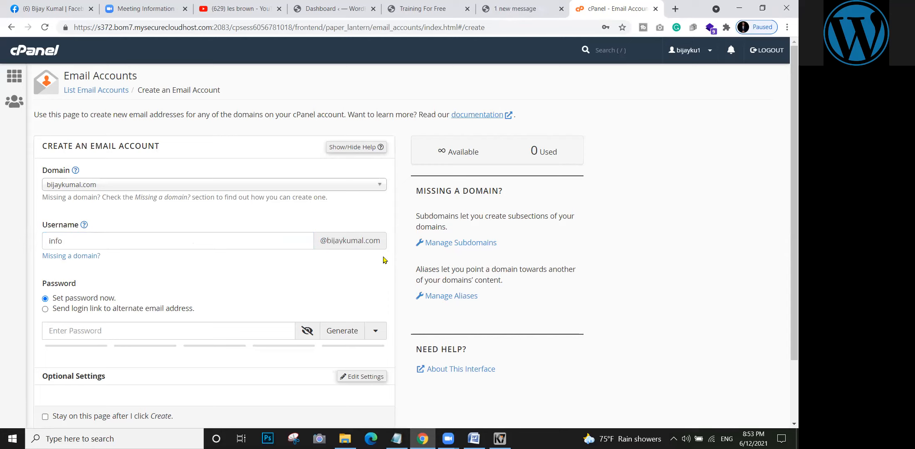
double_click(62, 241)
type("support")
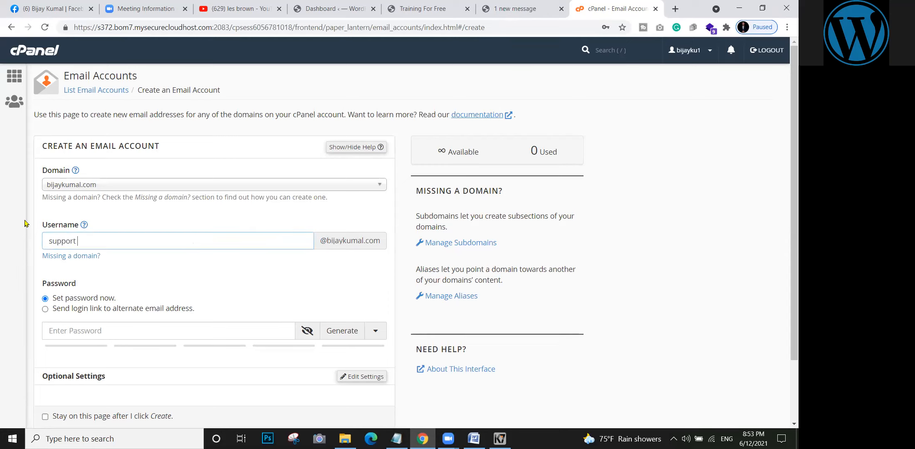
left_click_drag(324, 240, 385, 244)
left_click(379, 259)
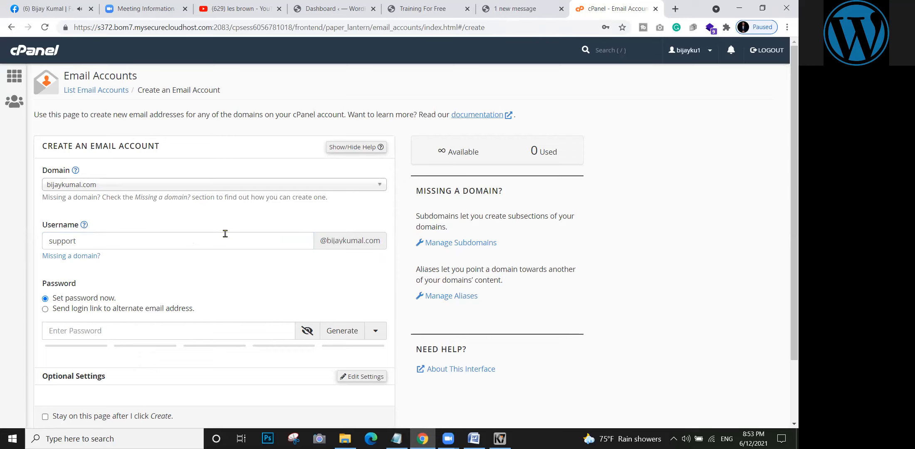
left_click(116, 238)
double_click(89, 245)
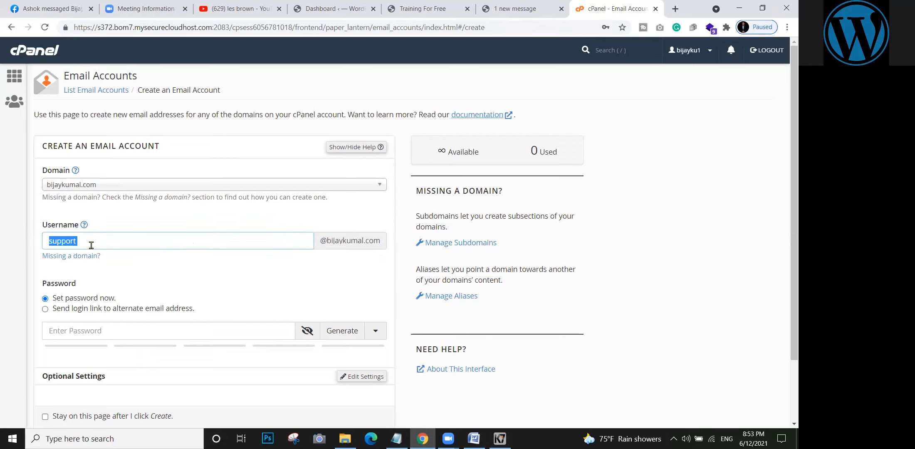
left_click(236, 275)
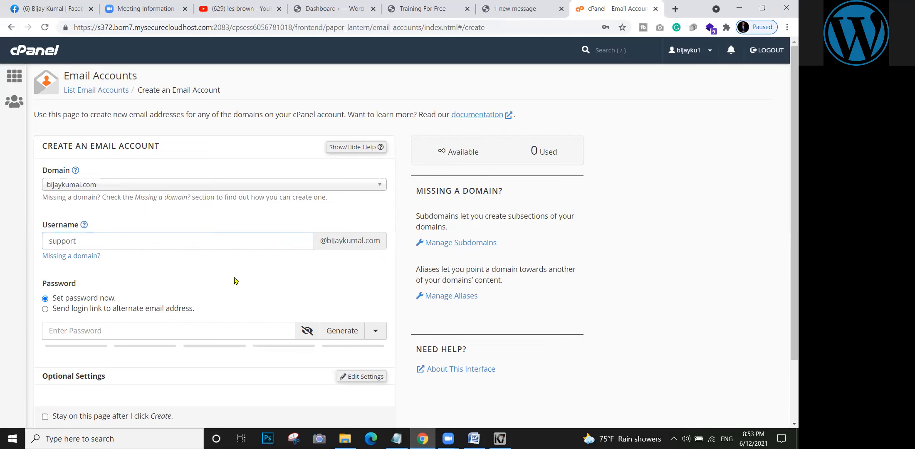
scroll(236, 292, "down", 2)
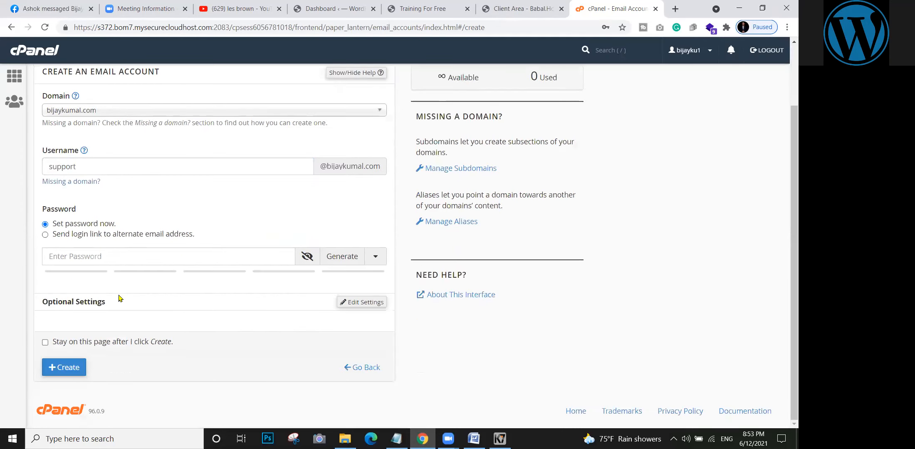
- Type a first password for the support mailbox and try creating the account
left_click(144, 254)
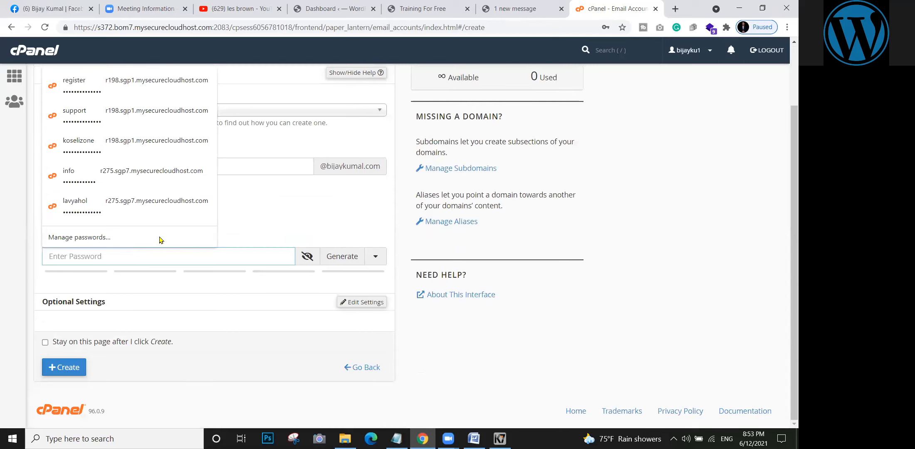
left_click(310, 261)
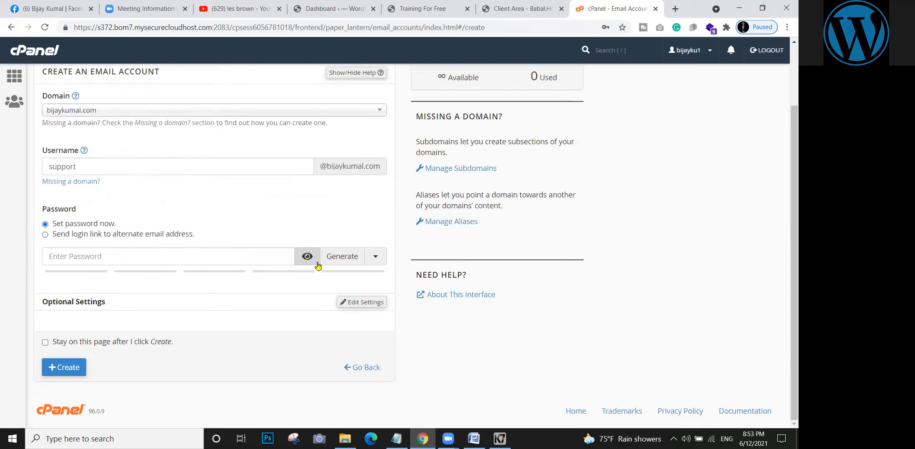
left_click(191, 258)
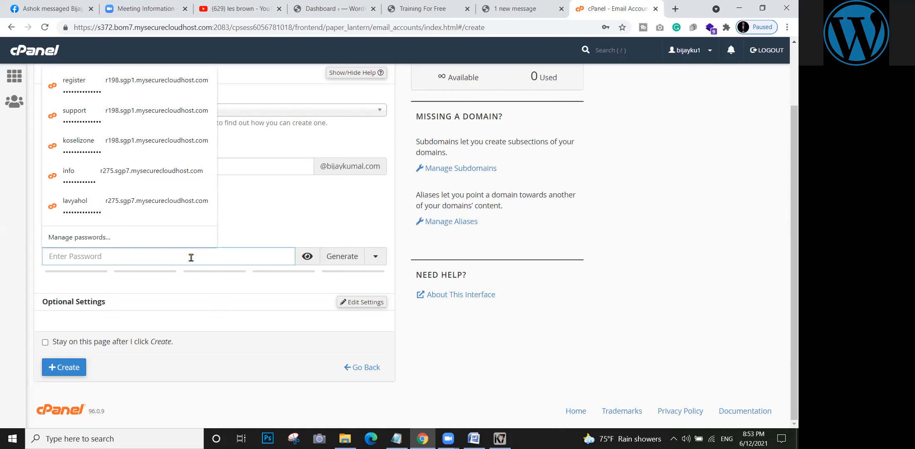
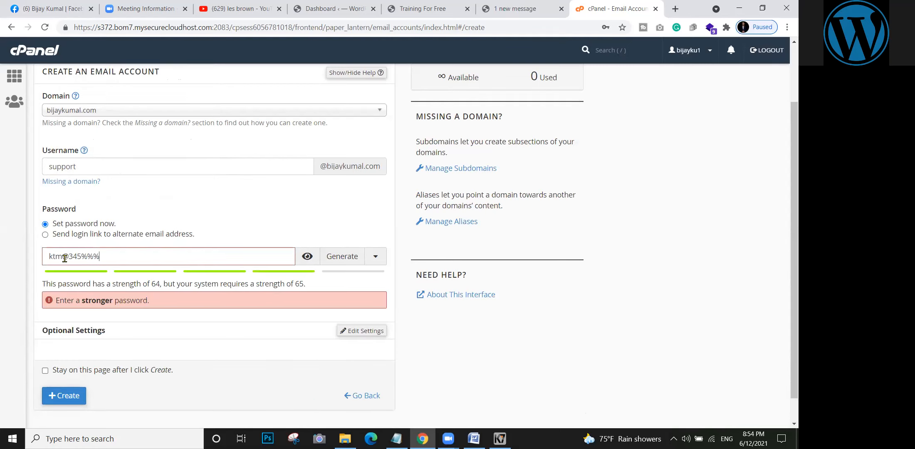
left_click_drag(126, 252, 19, 262)
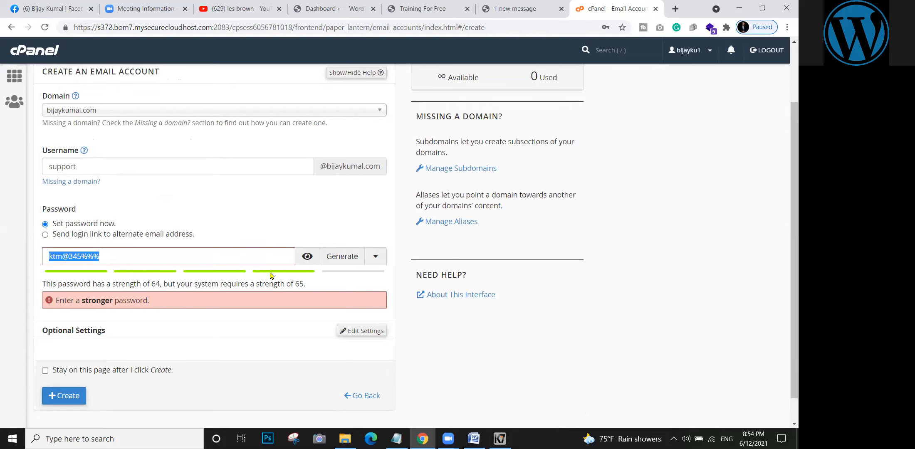
scroll(239, 279, "down", 1)
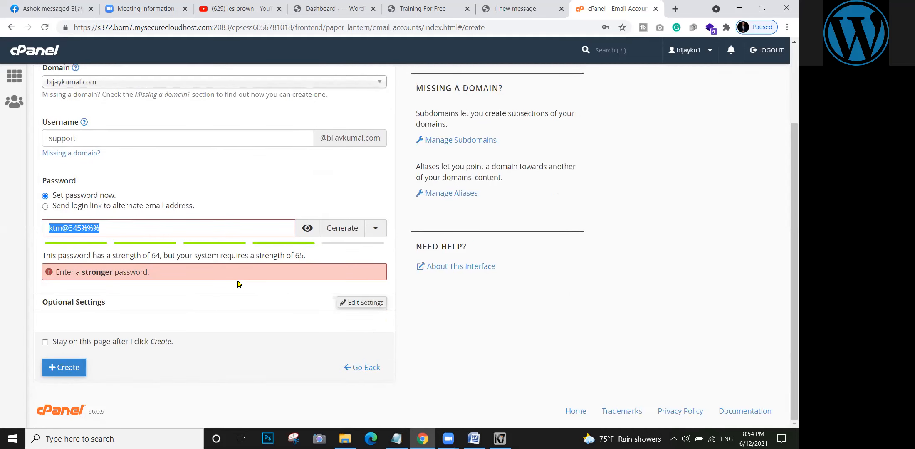
left_click(67, 370)
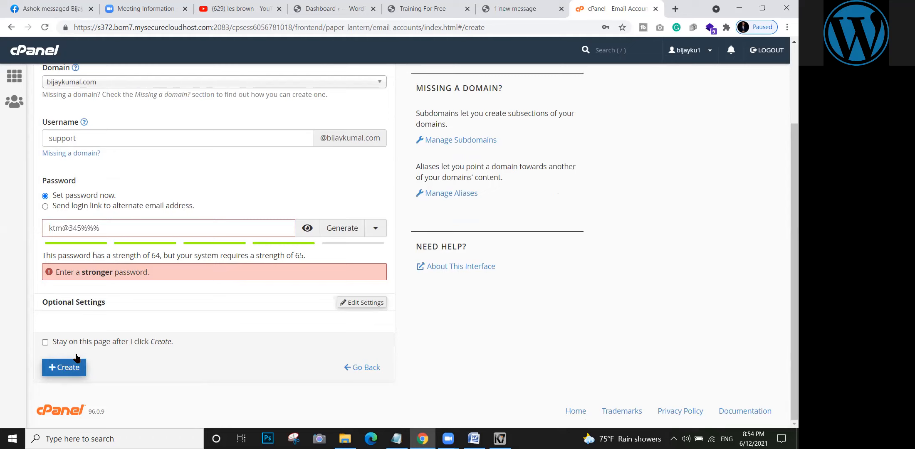
- Edit the password until it meets the required strength of 65, then create the account
left_click(69, 228)
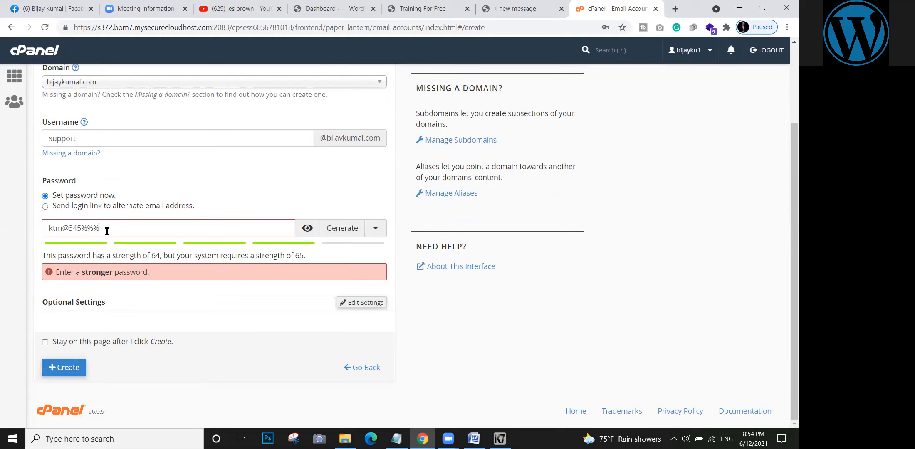
key("BackSpace")
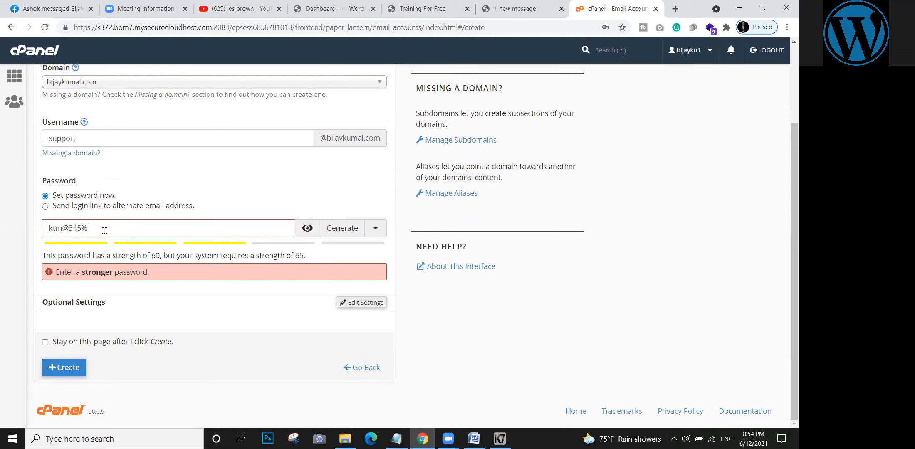
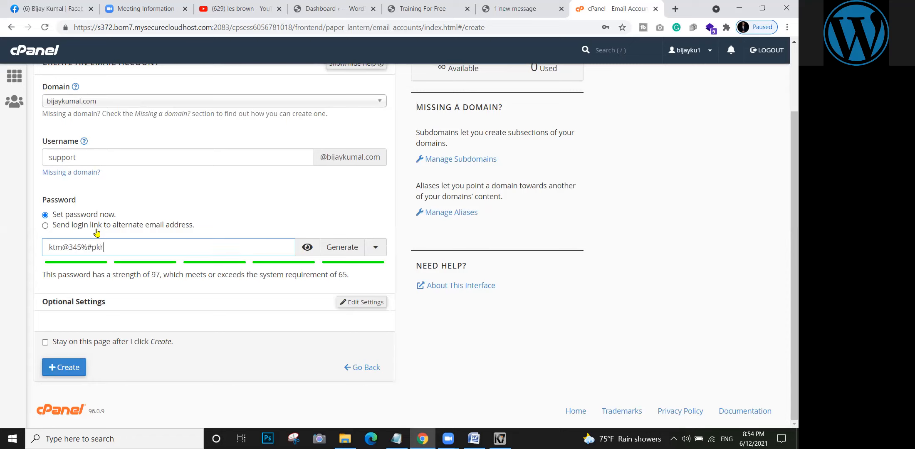
left_click_drag(134, 247, 26, 257)
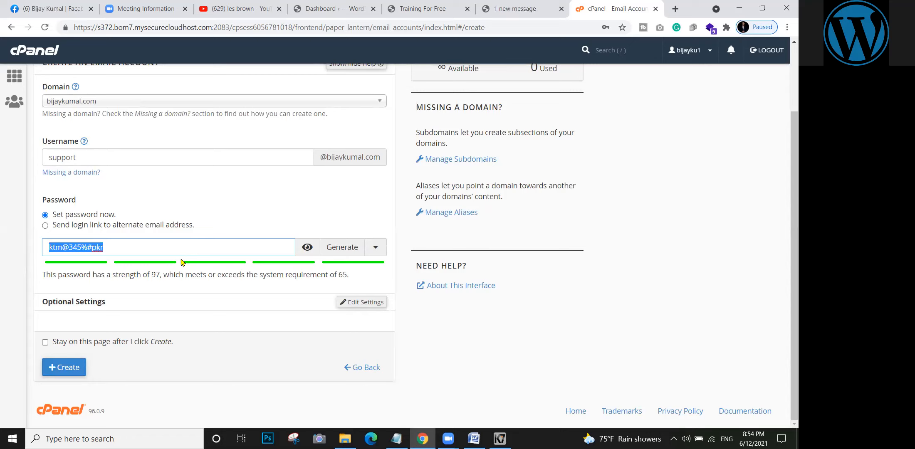
left_click(90, 249)
key("BackSpace")
key("ctrl+a")
left_click(131, 253)
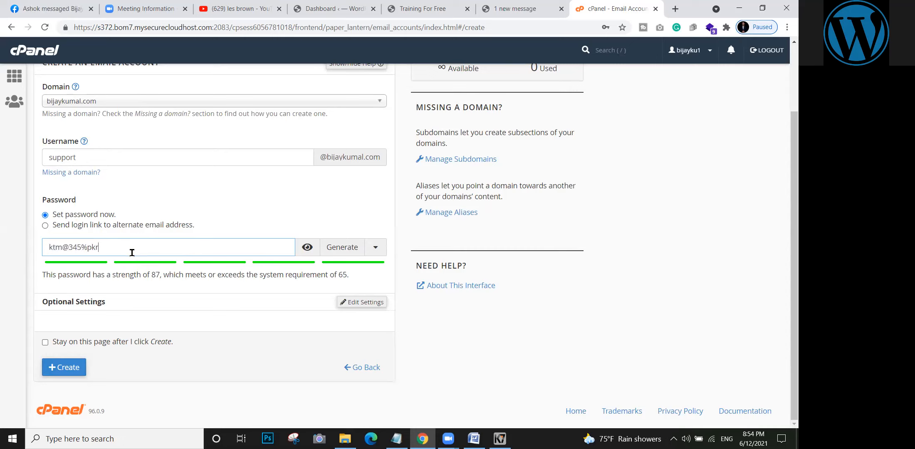
left_click(64, 370)
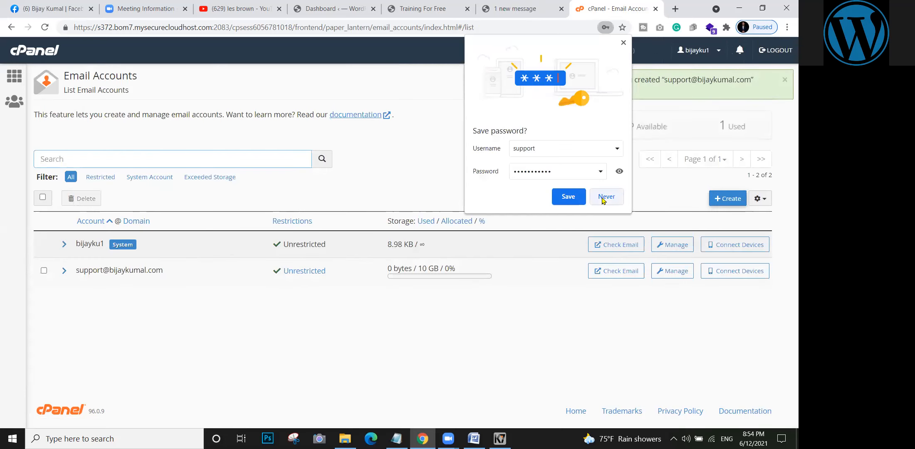
left_click(604, 198)
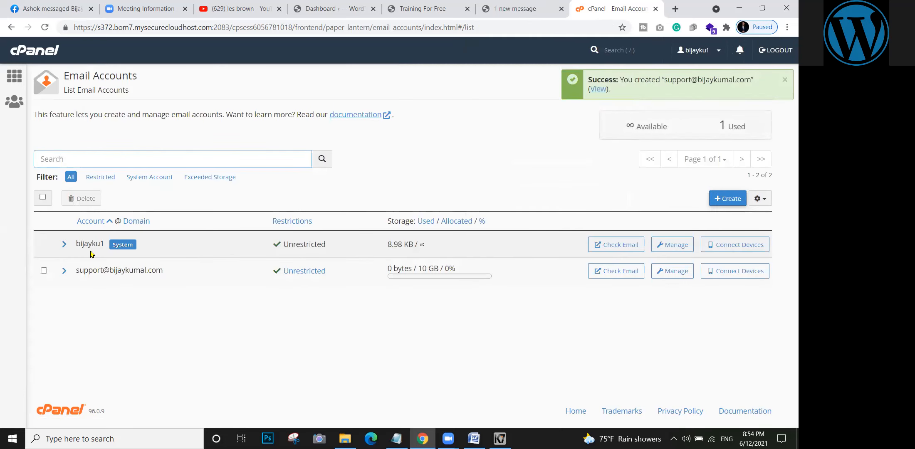
left_click_drag(78, 270, 165, 275)
left_click(225, 310)
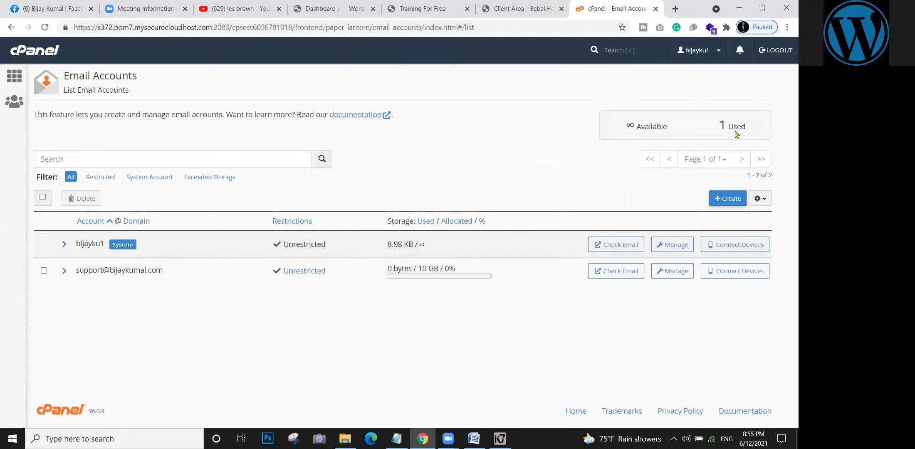
- Try bijaykumal.com/webmail in a new tab, then close the unreachable page
left_click(676, 9)
left_click(568, 27)
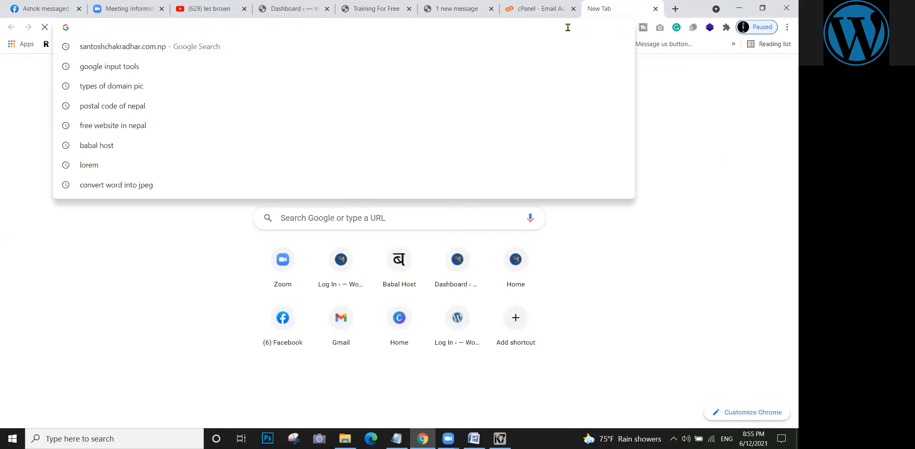
type("bijaykumal.com")
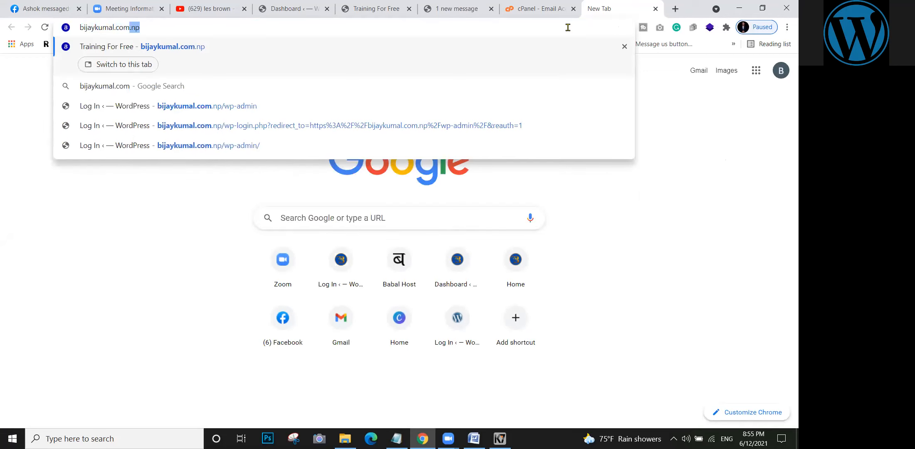
type("/")
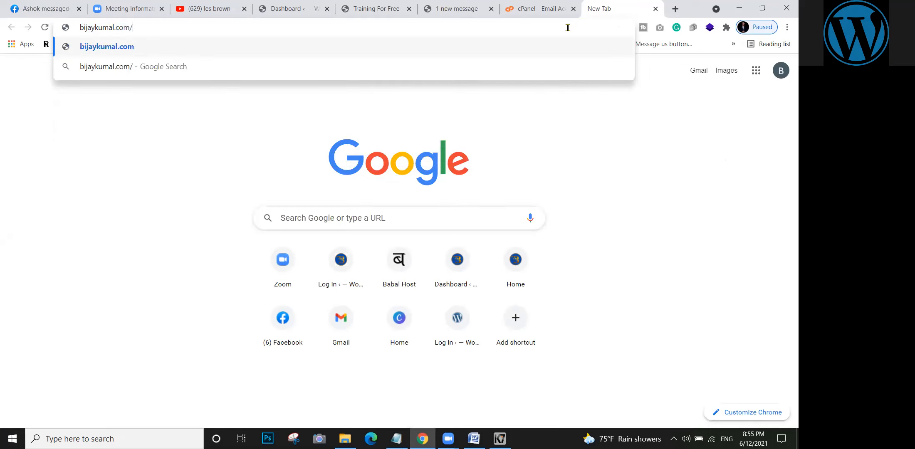
type("webmail")
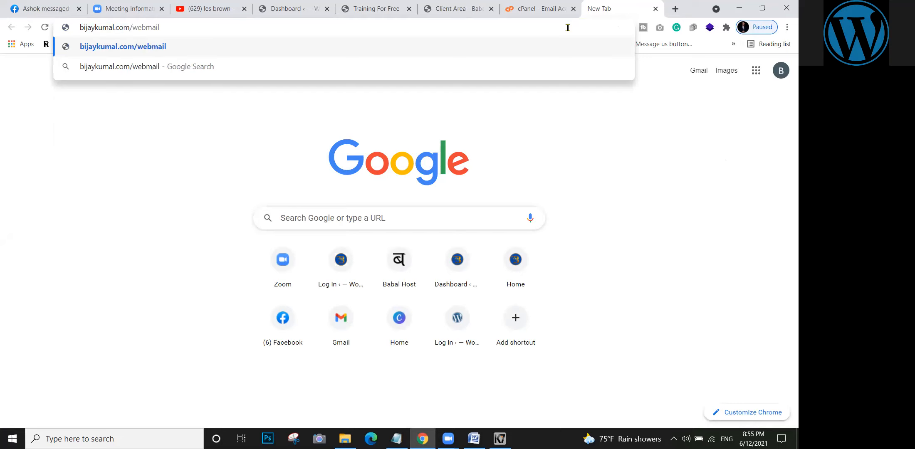
key("Return")
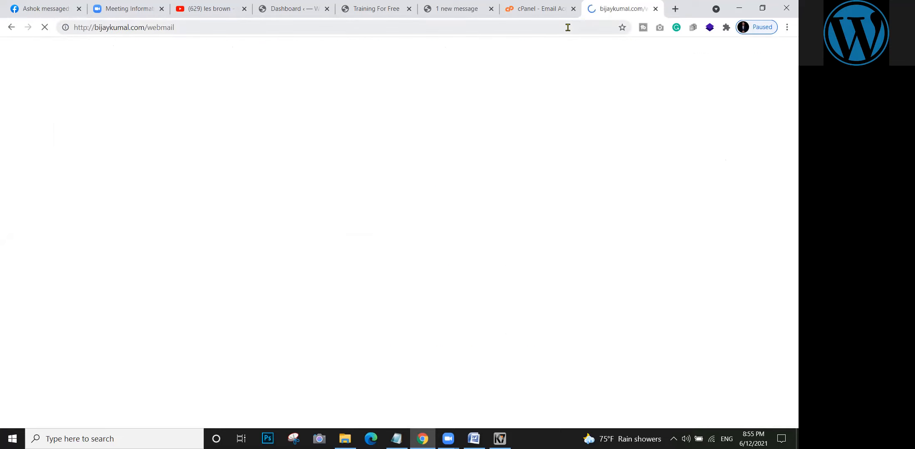
left_click(657, 8)
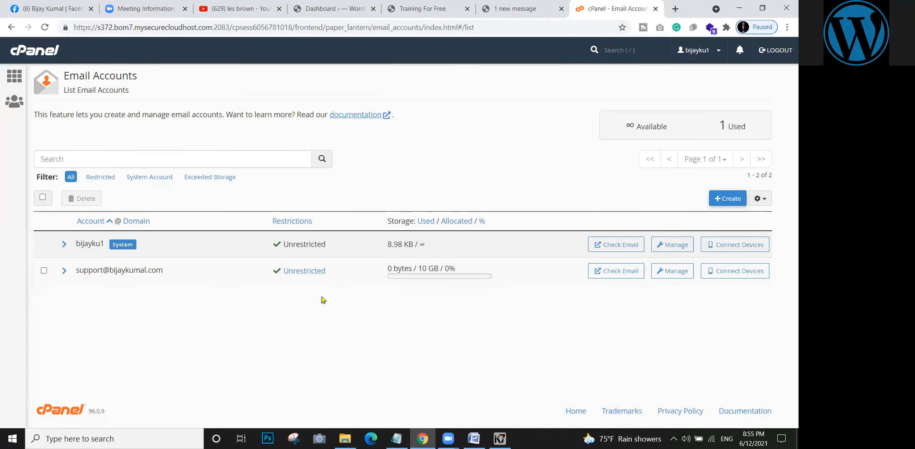
- Launch webmail from the support account's Check Email and open it in Roundcube
left_click(606, 277)
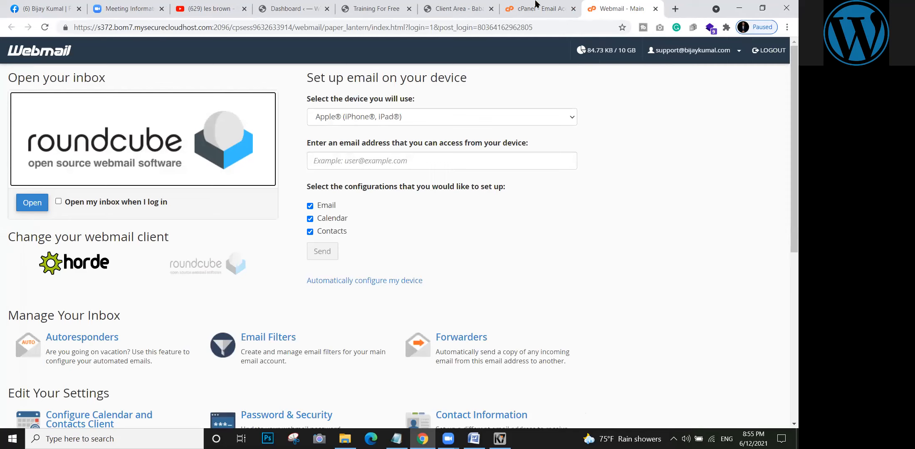
left_click(655, 8)
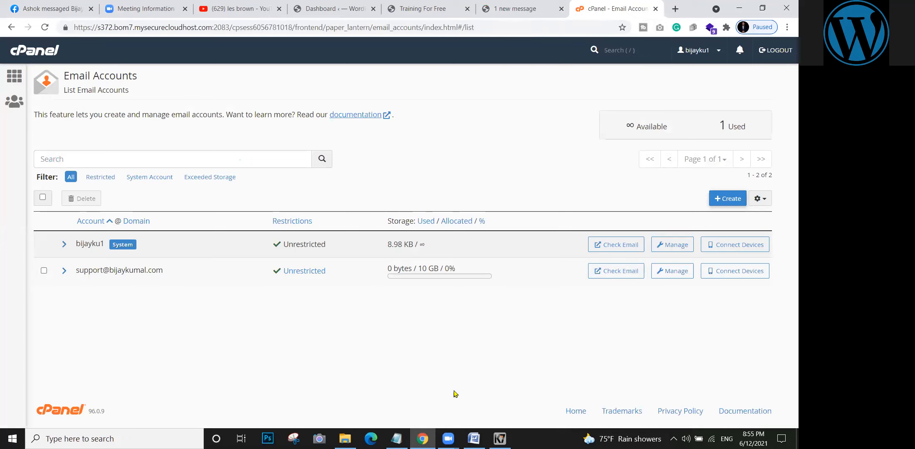
left_click(617, 271)
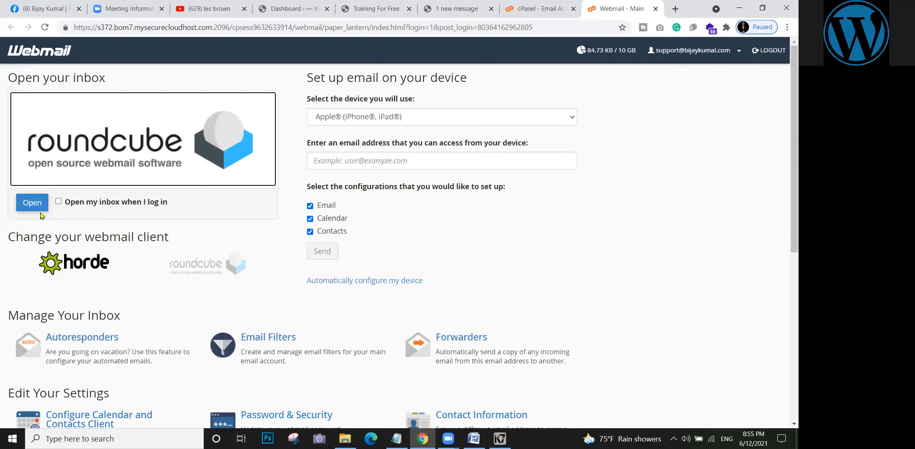
left_click(34, 203)
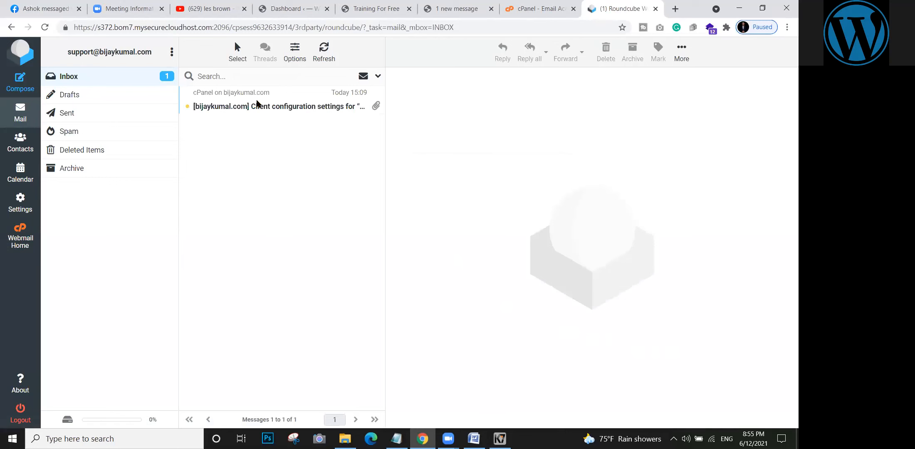
- Read the Client configuration settings message listing IMAP 993, POP3 995 and SMTP 465
left_click(258, 103)
left_click_drag(75, 53, 156, 57)
left_click(68, 58)
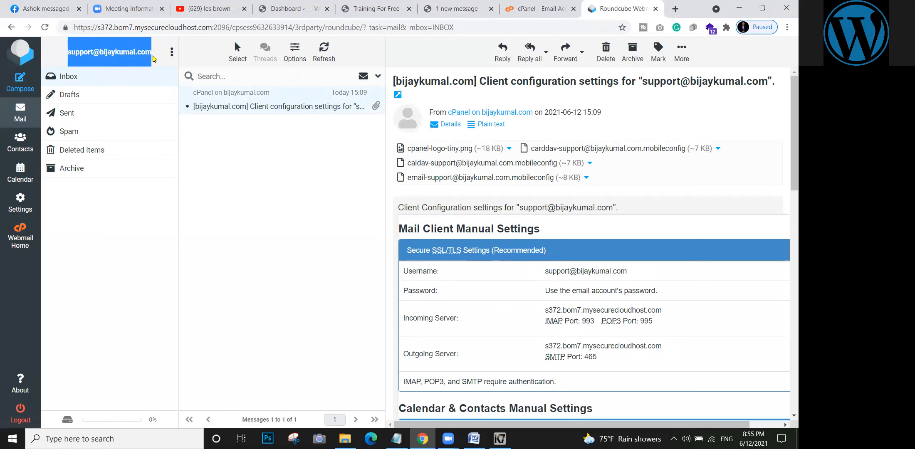
left_click(207, 118)
scroll(531, 312, "down", 10)
scroll(541, 310, "up", 10)
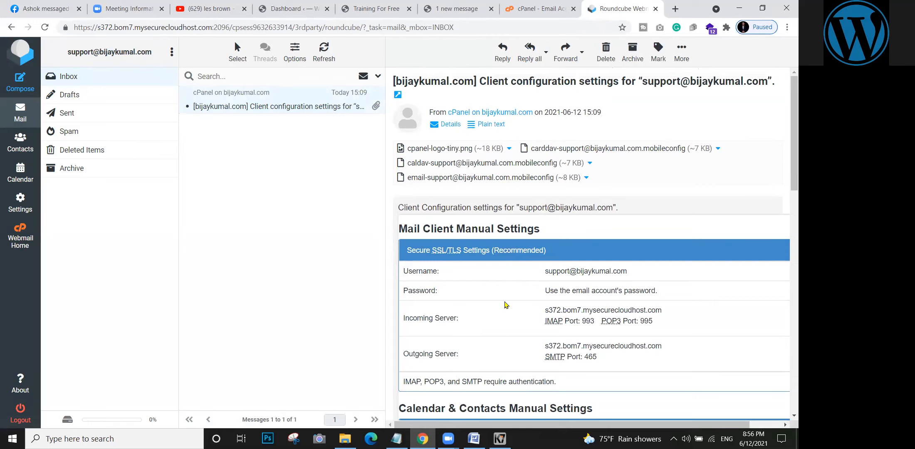
scroll(495, 316, "down", 10)
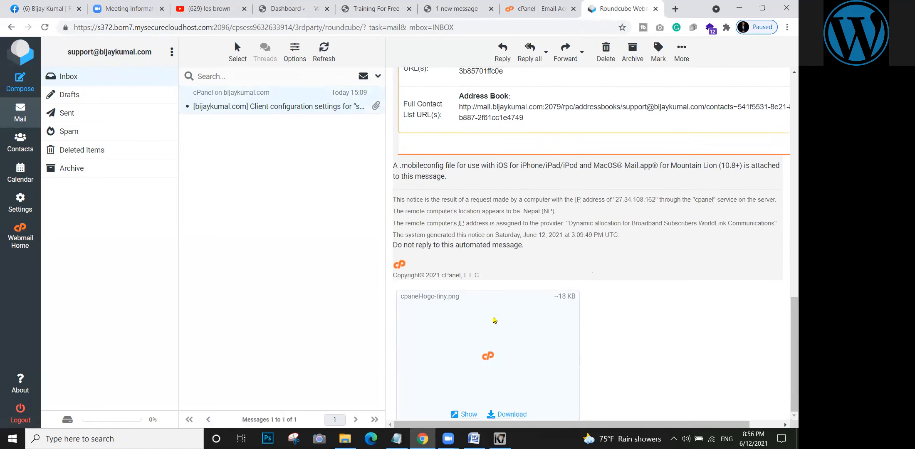
scroll(494, 320, "up", 8)
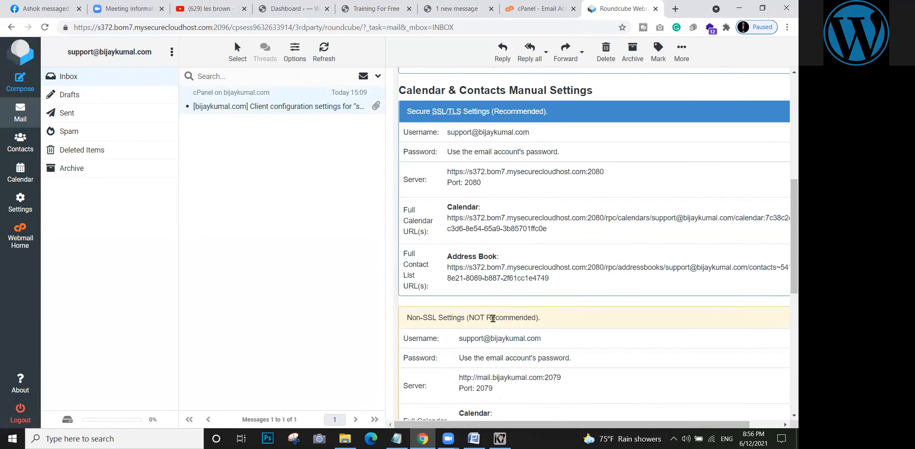
scroll(494, 320, "up", 6)
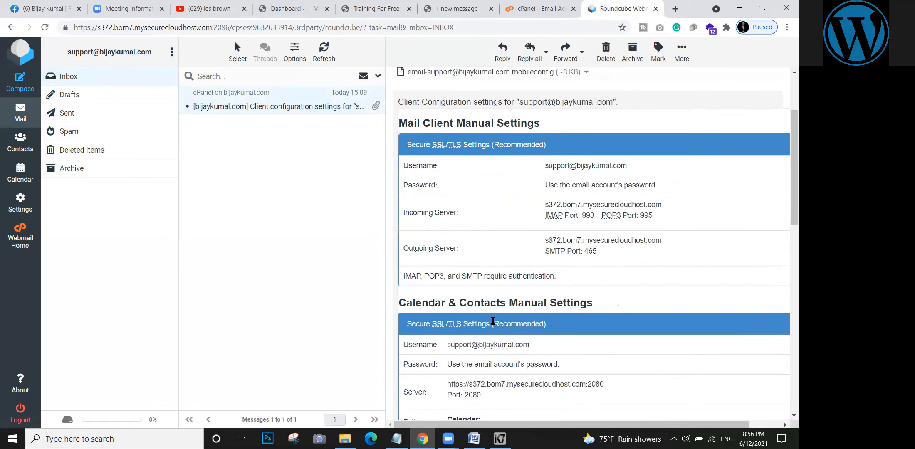
scroll(495, 325, "up", 2)
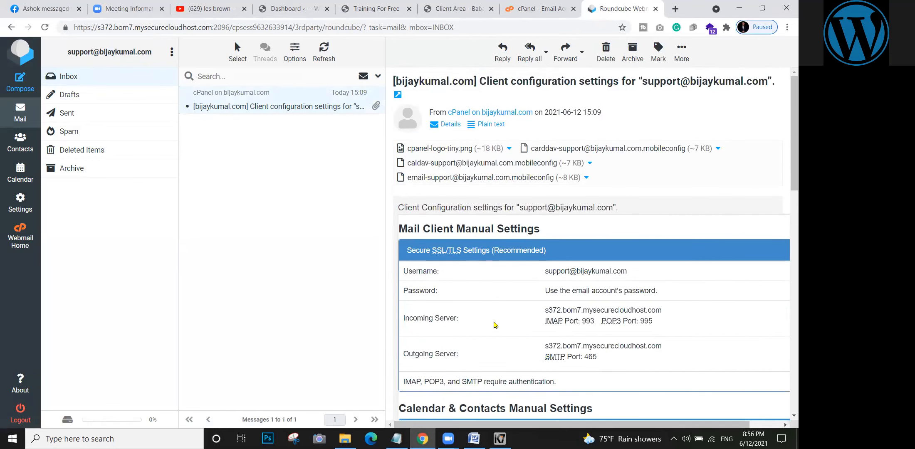
- Load bizinice.com/webmail in a new tab, log in with saved credentials and open Roundcube
left_click(676, 8)
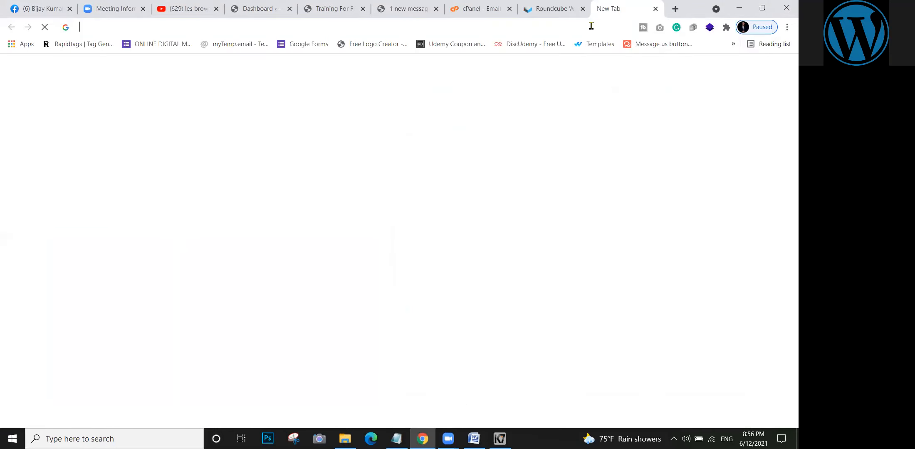
type("bizinice.com")
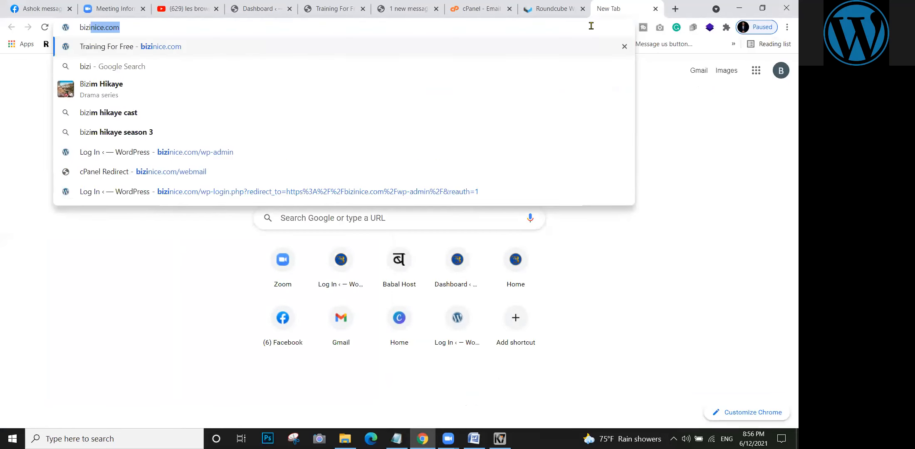
key("Right")
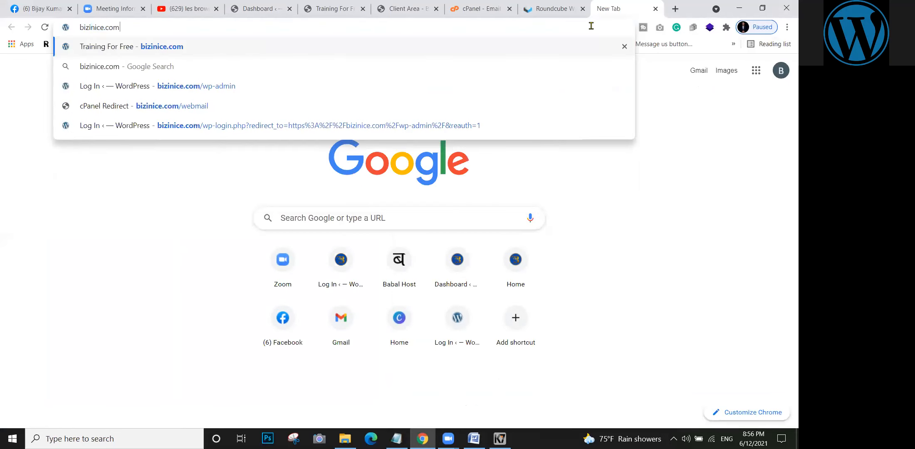
type("/webmail")
key("Return")
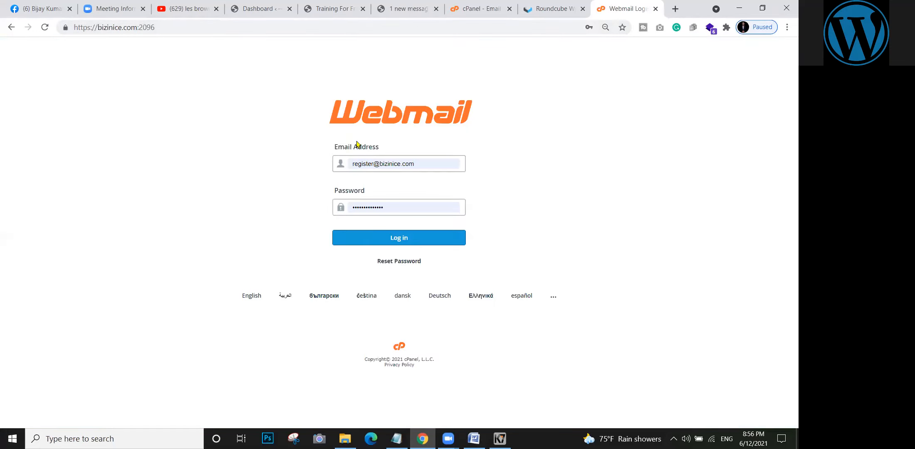
left_click(409, 237)
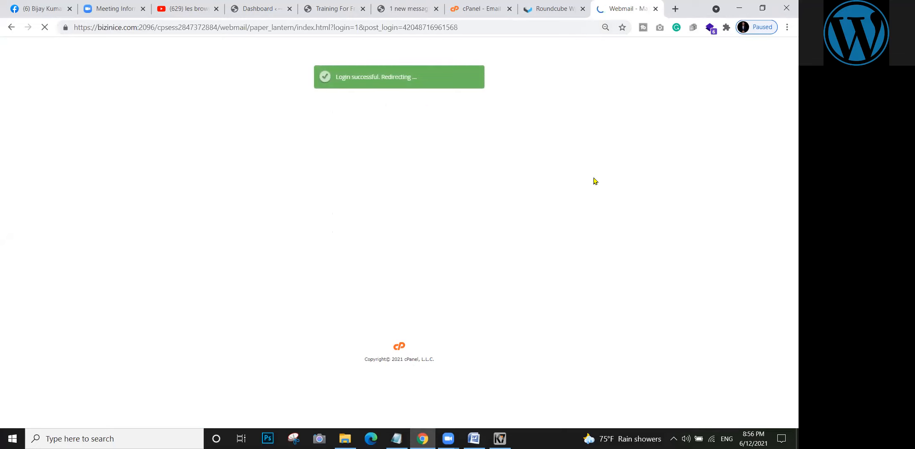
left_click(30, 189)
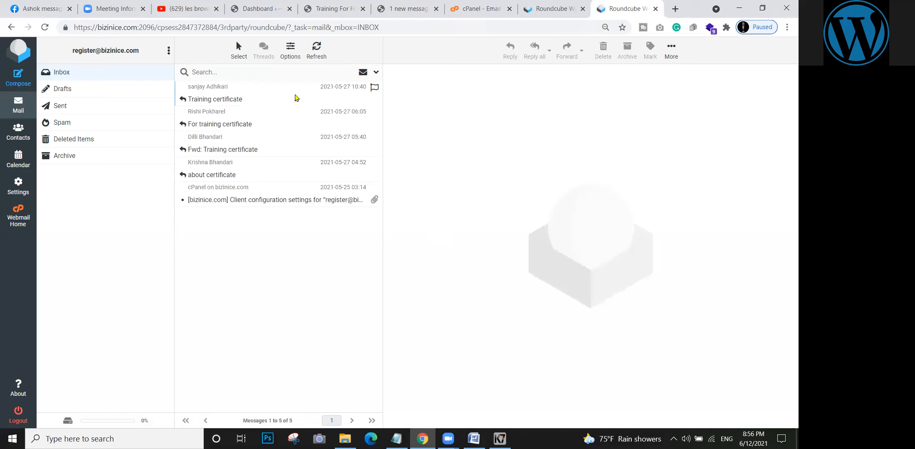
- Read the three Training certificate messages, then close the bizinice.com webmail tab
left_click(302, 100)
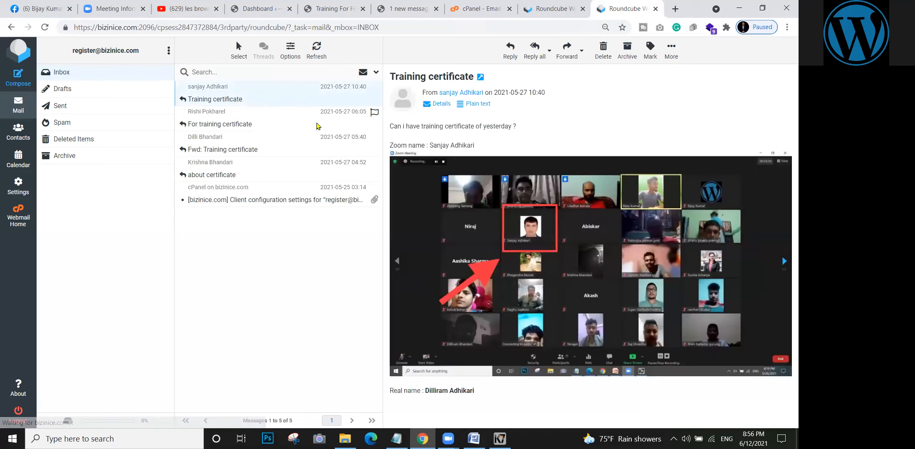
left_click(306, 130)
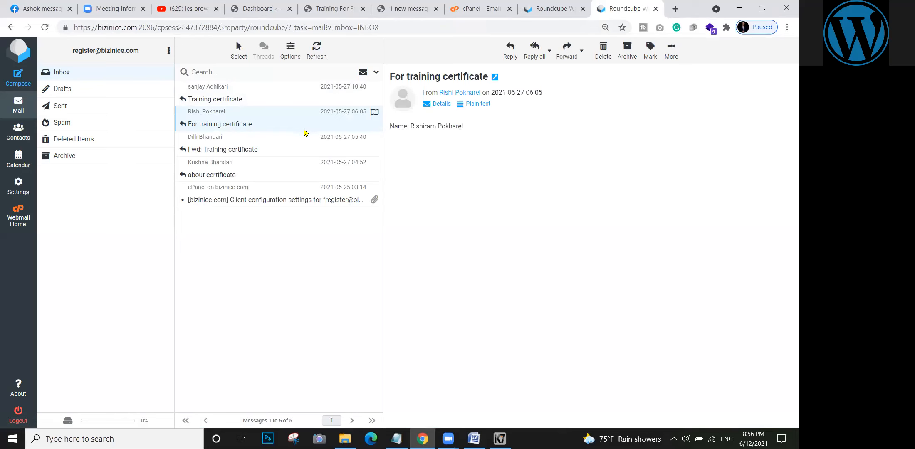
left_click(305, 149)
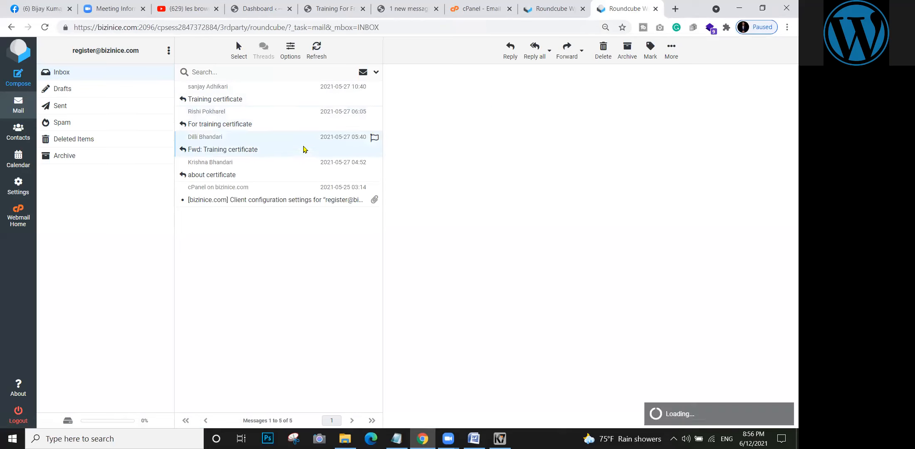
scroll(553, 275, "down", 5)
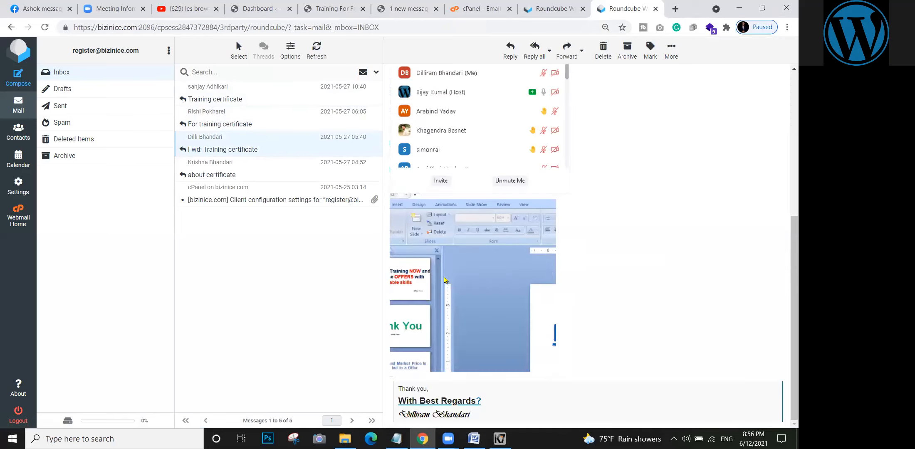
scroll(398, 194, "up", 5)
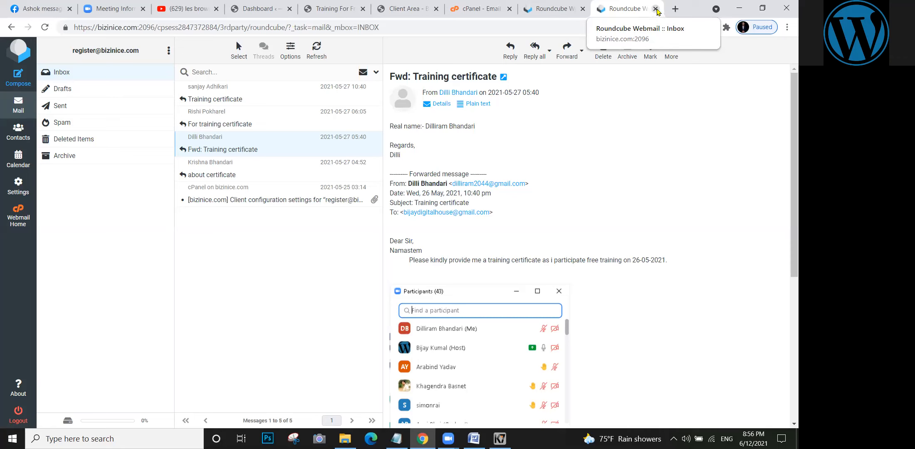
left_click(656, 9)
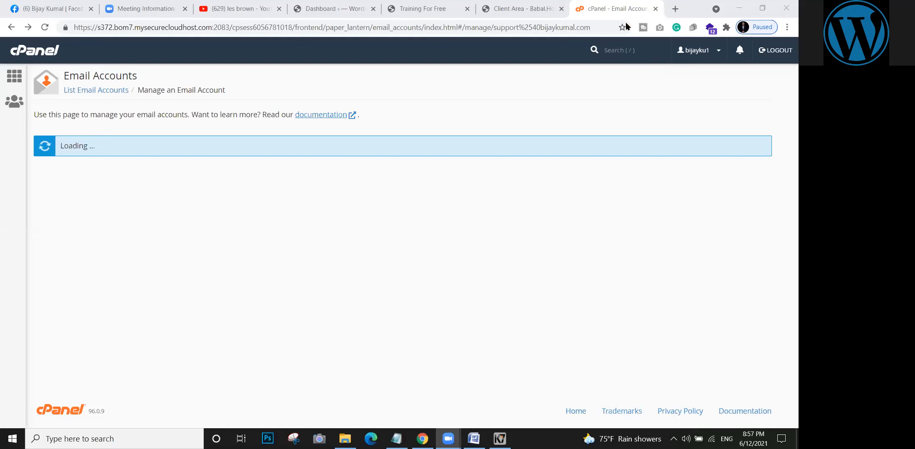
left_click(522, 8)
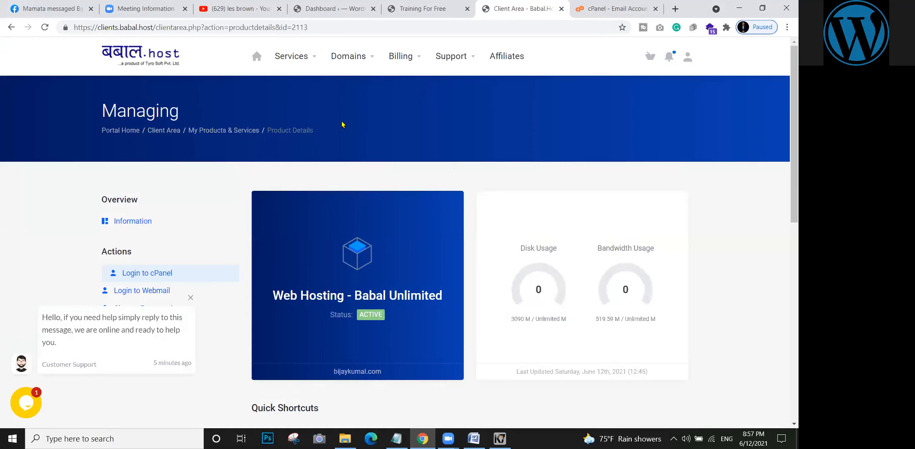
scroll(529, 153, "down", 5)
scroll(525, 159, "up", 2)
scroll(525, 159, "up", 3)
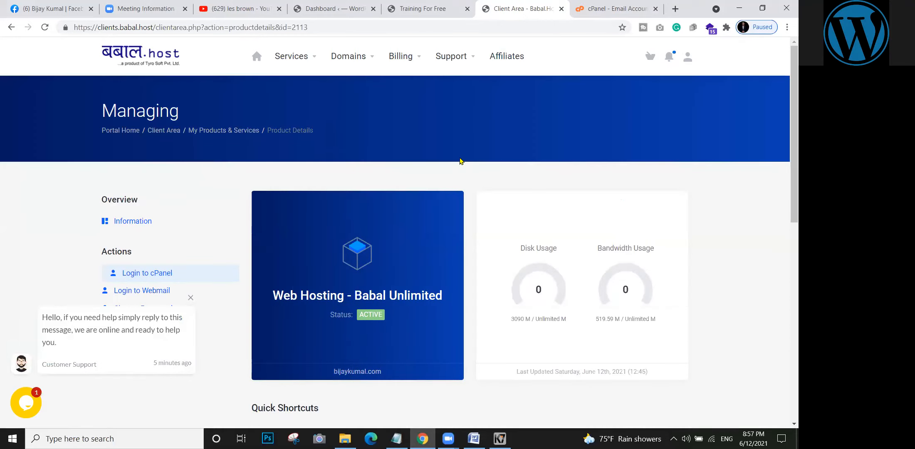
left_click(161, 63)
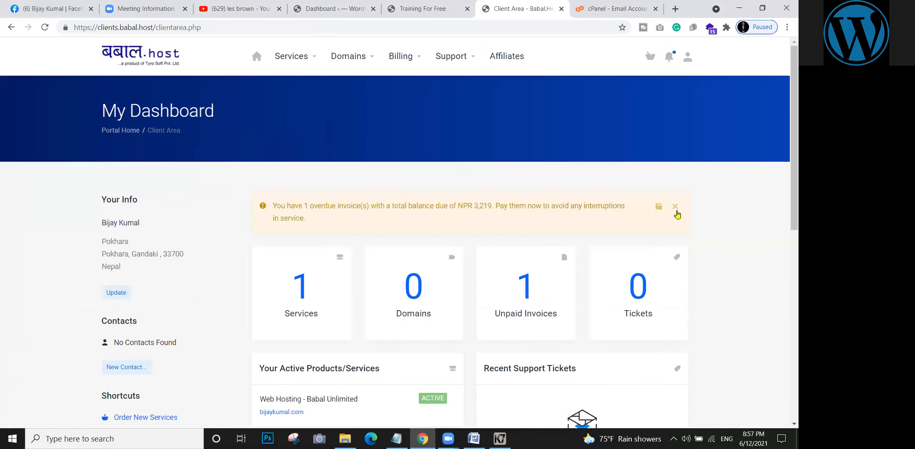
left_click(675, 208)
scroll(688, 297, "down", 6)
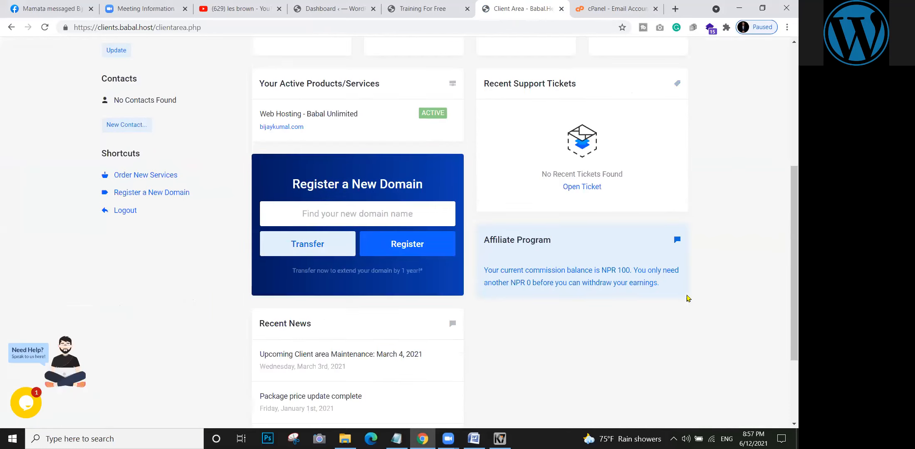
scroll(683, 301, "down", 3)
scroll(471, 238, "up", 5)
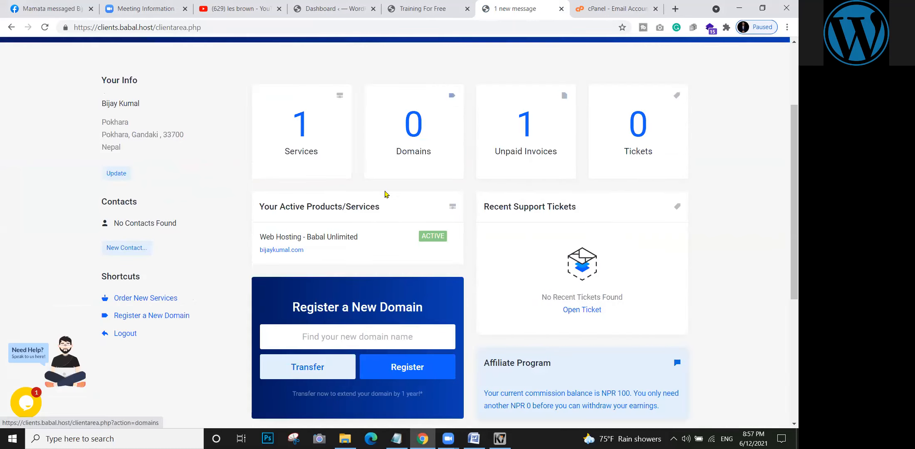
scroll(732, 311, "up", 3)
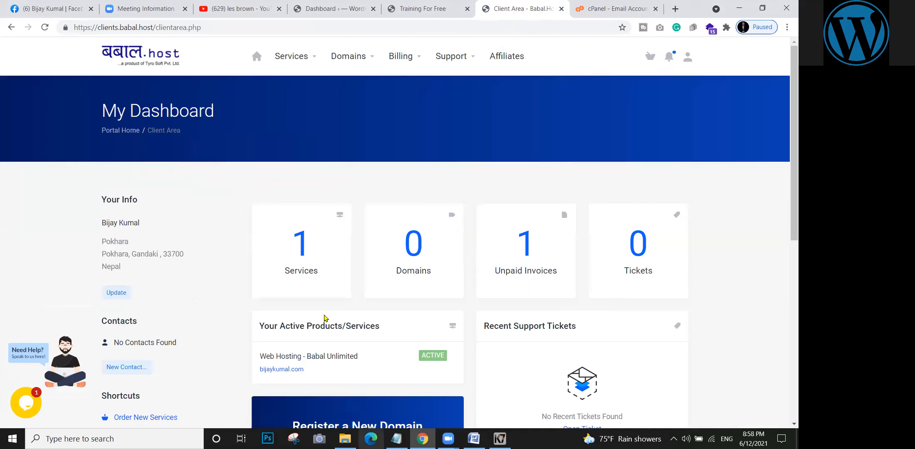
scroll(387, 307, "down", 3)
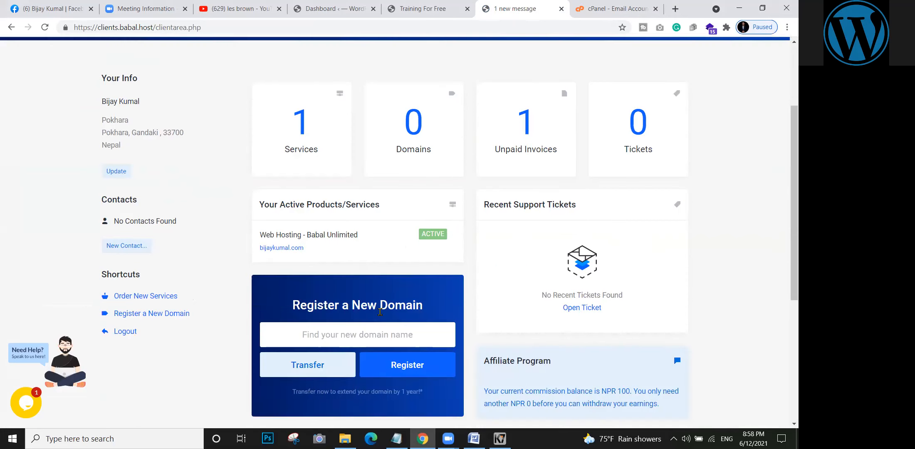
scroll(239, 182, "up", 3)
scroll(245, 160, "down", 3)
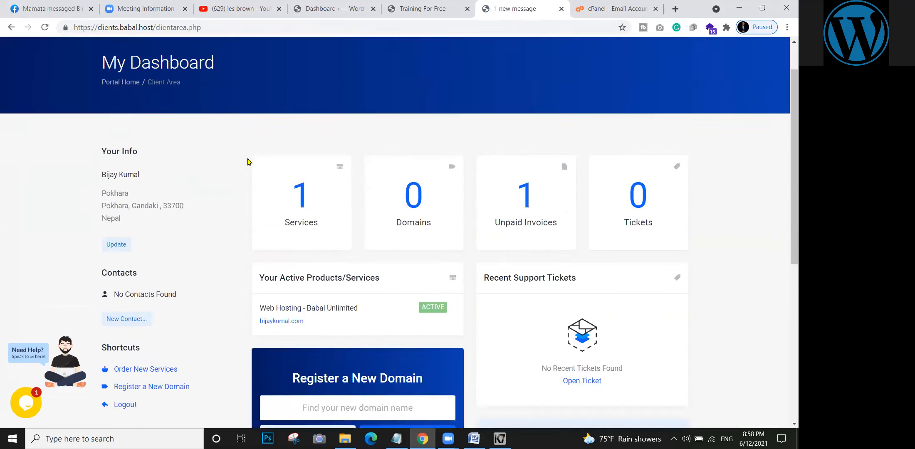
scroll(249, 164, "up", 3)
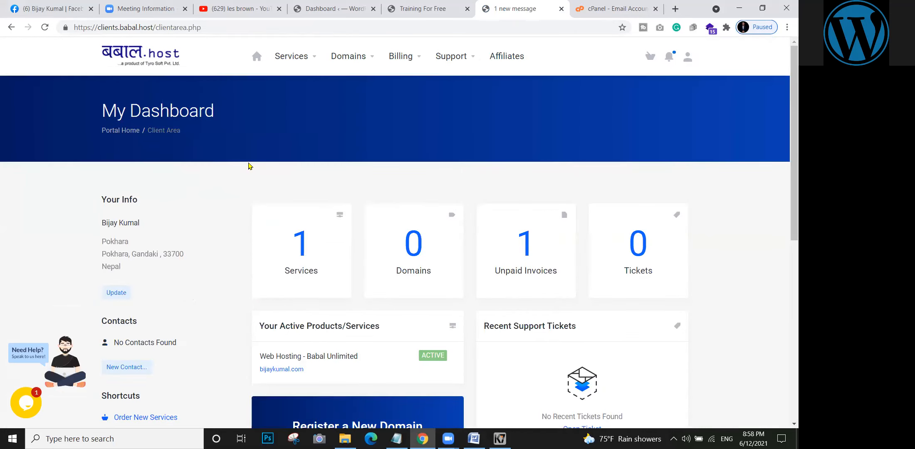
scroll(249, 166, "down", 3)
scroll(249, 167, "up", 3)
mouse_move(262, 104)
left_mouse_down()
mouse_move(78, 115)
mouse_move(262, 108)
left_mouse_up()
left_click(262, 108)
- Go to babal.host in an incognito window and open all Unlimited Cloud Hosting plans
key("ctrl+shift+n")
type("babal.host")
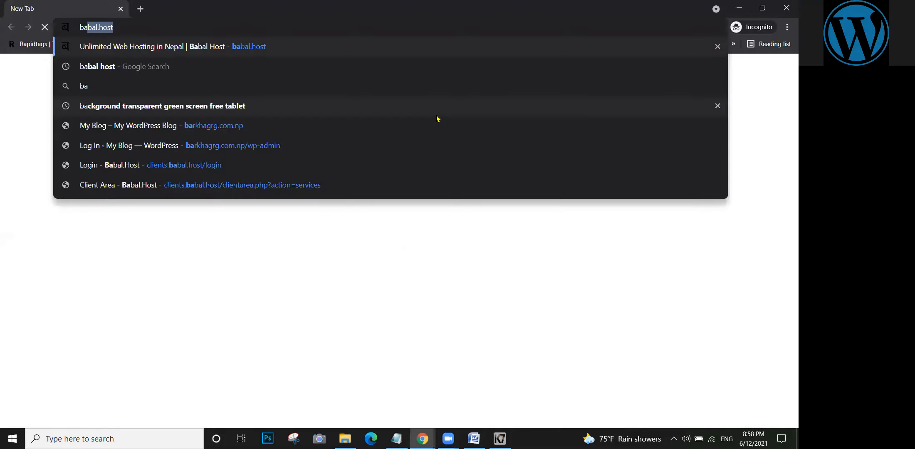
key("Return")
left_click(394, 26)
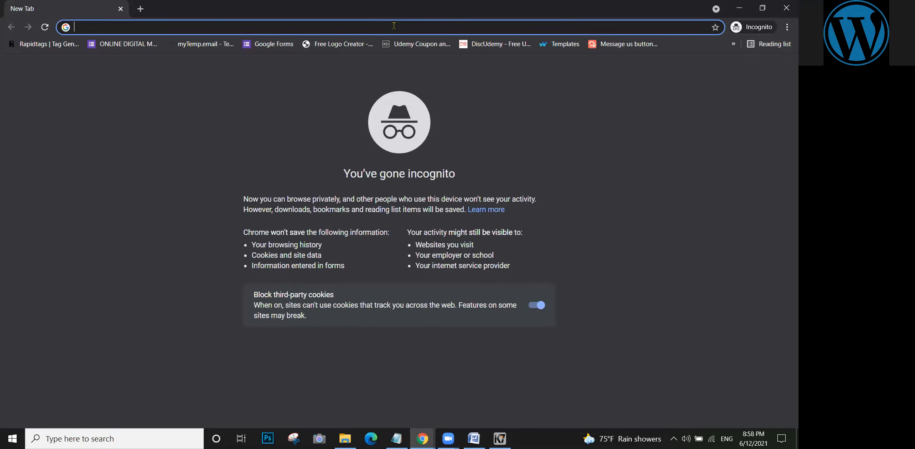
type("ba")
key("Return")
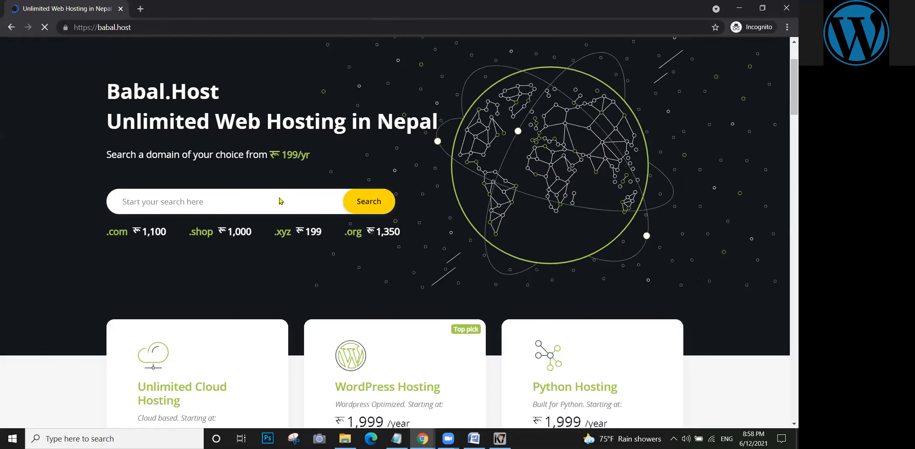
scroll(175, 329, "down", 5)
left_click(176, 329)
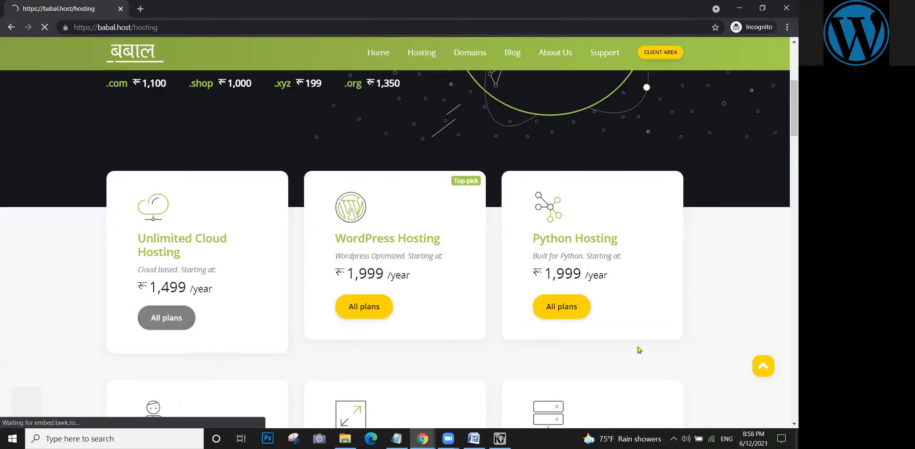
- Compare Single Unlimited at ₹1,499/year against Babal Unlimited at ₹2,999/year
scroll(617, 282, "down", 5)
scroll(685, 283, "up", 5)
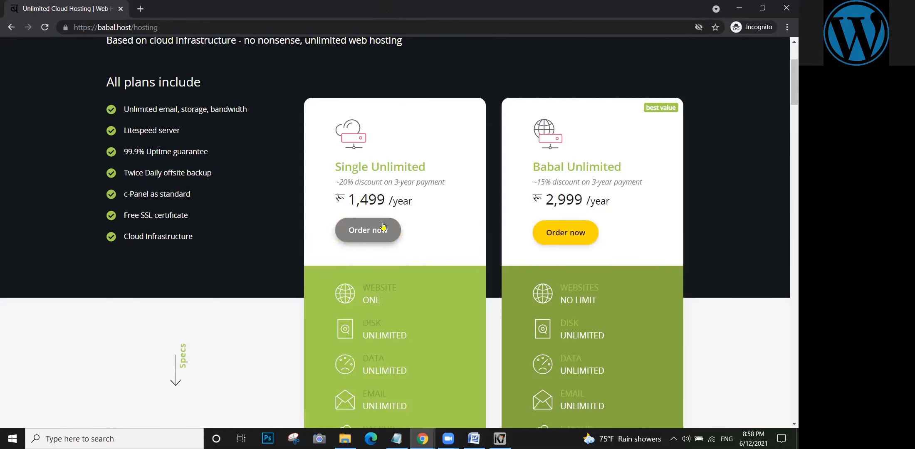
left_click_drag(405, 199, 442, 205)
left_click(442, 205)
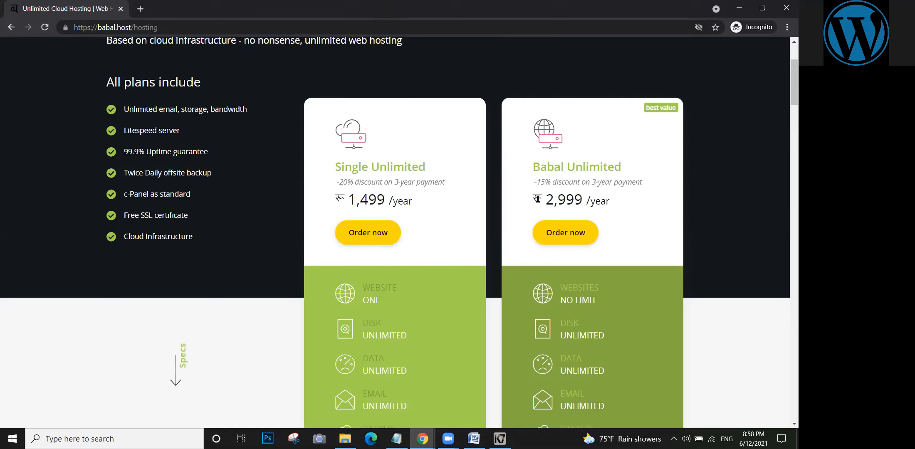
left_click_drag(538, 198, 606, 199)
left_click(606, 199)
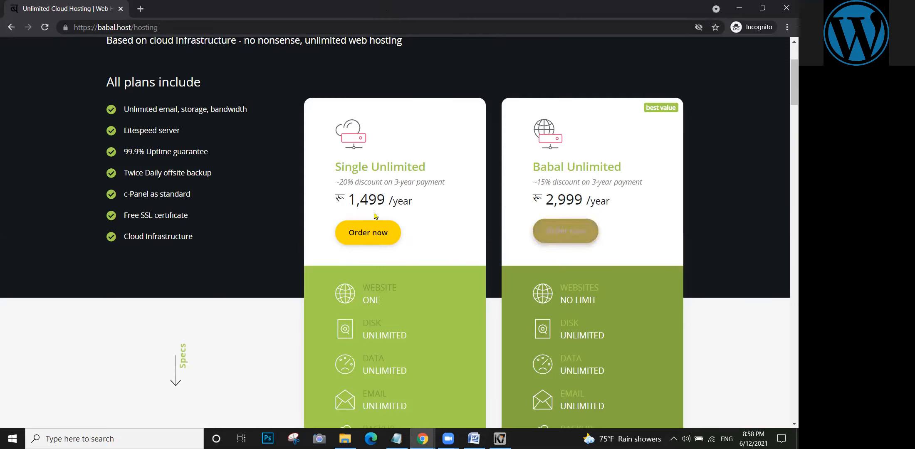
mouse_move(437, 203)
left_mouse_down()
mouse_move(332, 207)
mouse_move(444, 199)
left_mouse_up()
left_click(332, 208)
left_click(444, 199)
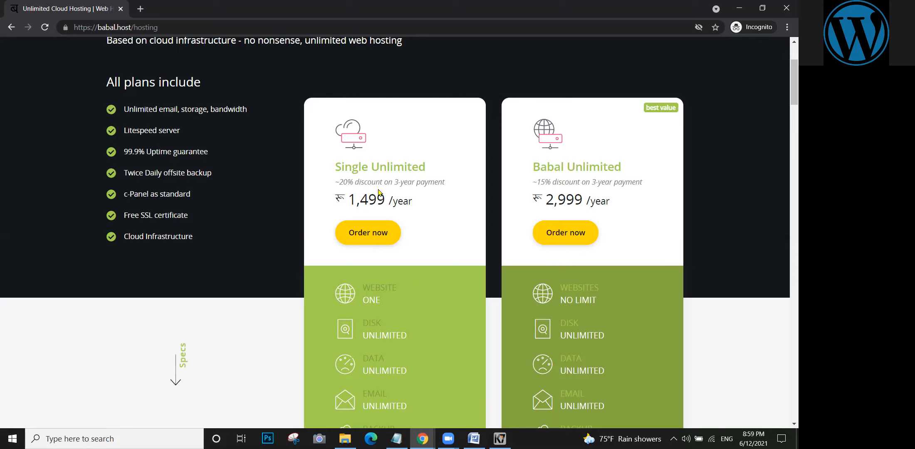
scroll(378, 189, "down", 8)
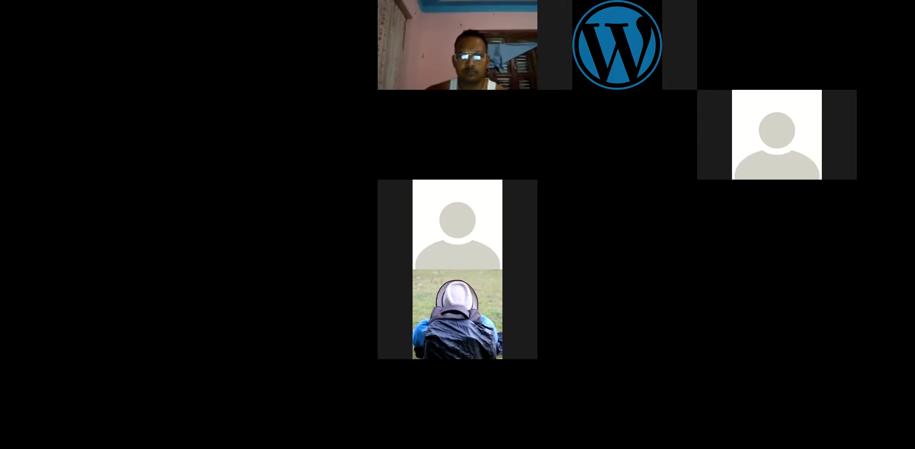
scroll(483, 162, "up", 10)
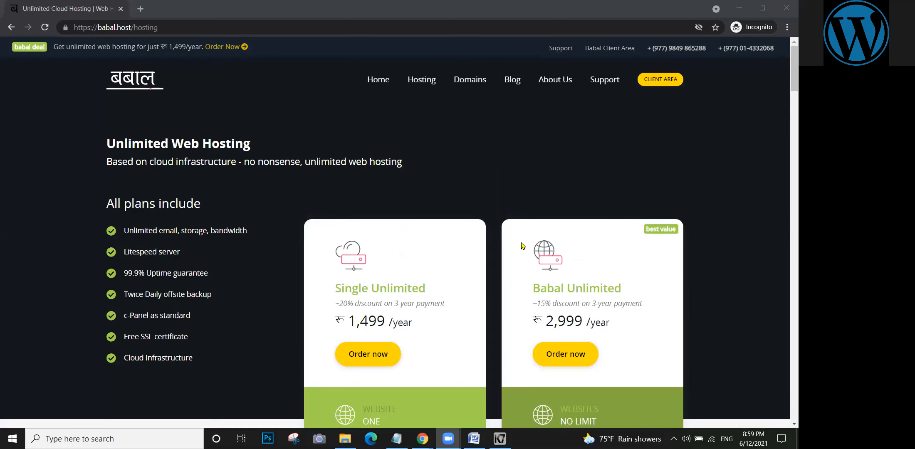
- Review the Word item 'How to Run Multiple Websites or Sub-domain', then return to Notepad
key("alt+Tab")
left_click(334, 242)
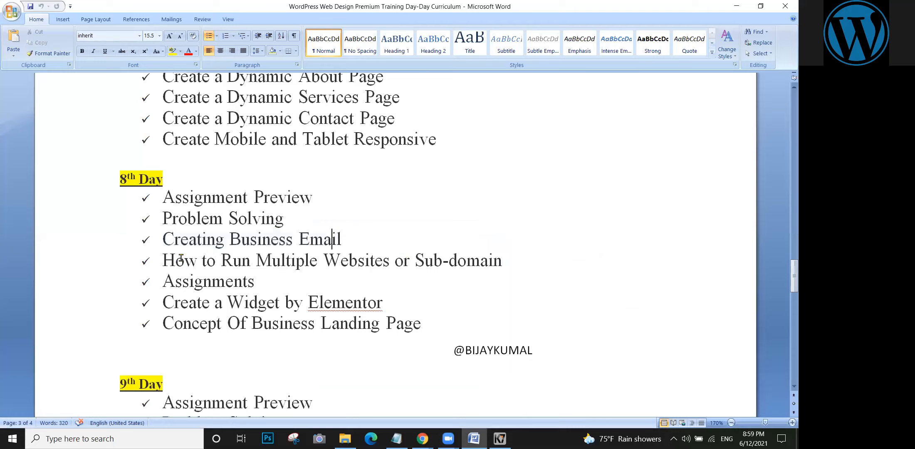
left_click_drag(190, 261, 483, 267)
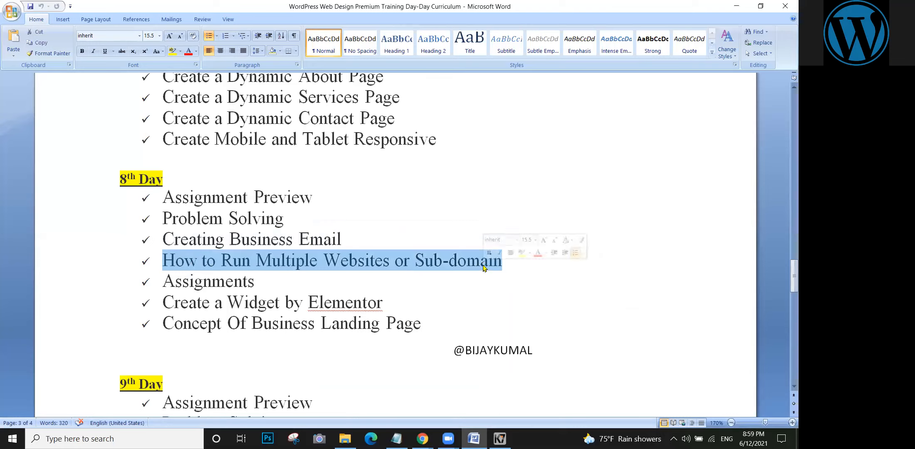
key("Right")
left_click_drag(485, 265, 336, 256)
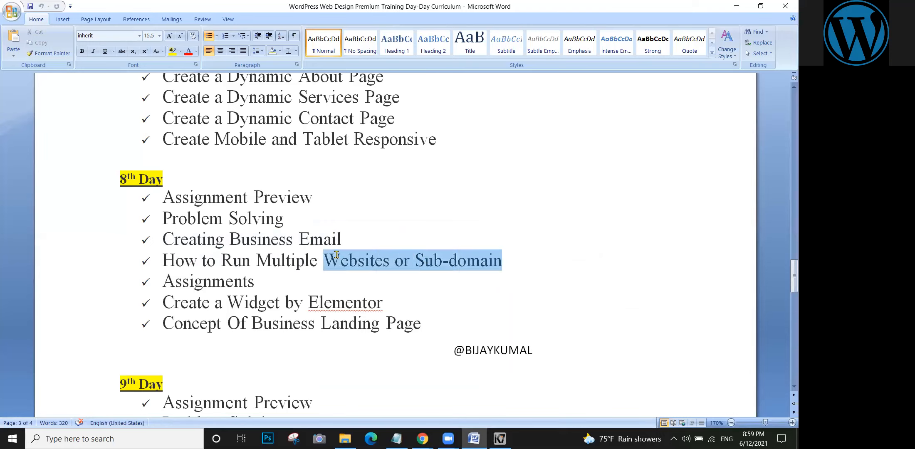
left_click(540, 290)
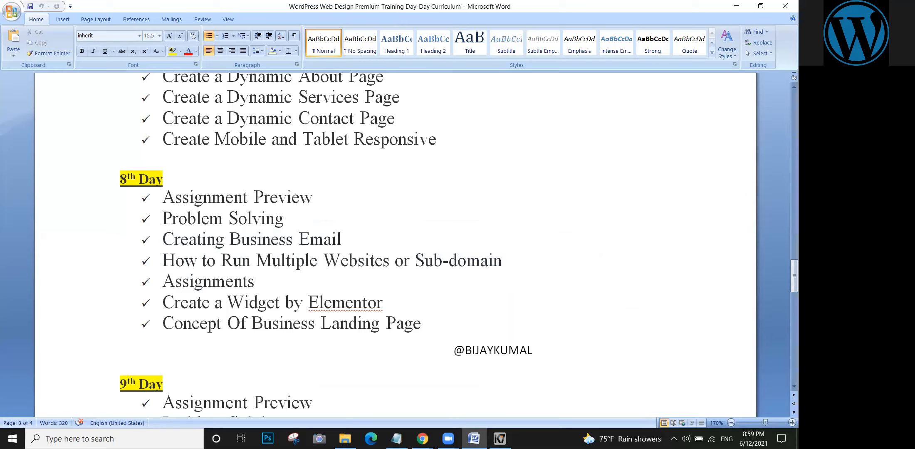
key("alt+Tab")
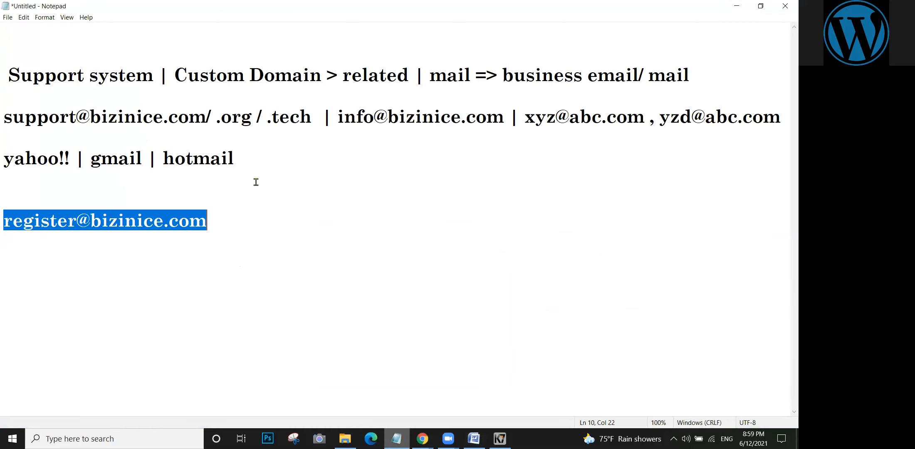
- Replace the notes with lines 'any website >', 'main domain name :' and 'secondary domain name :'
key("ctrl+a")
type("any web")
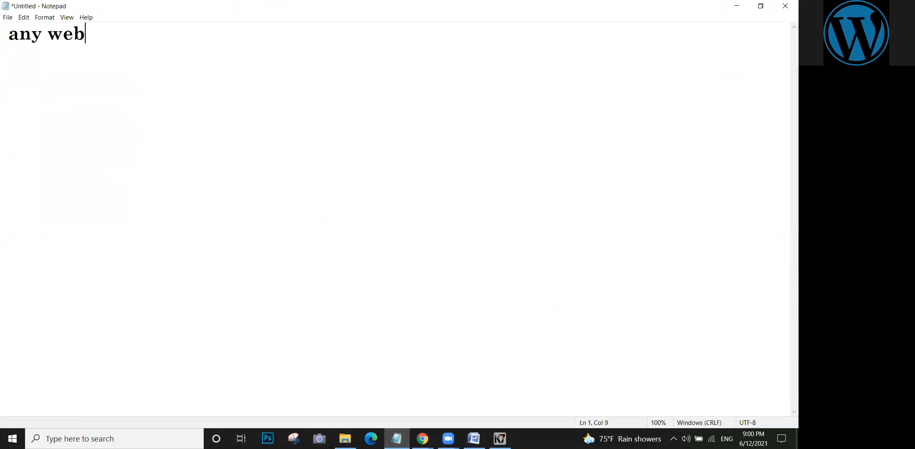
type("site ?")
key("BackSpace")
type(">")
key("Return")
key("Return")
type("main domain ")
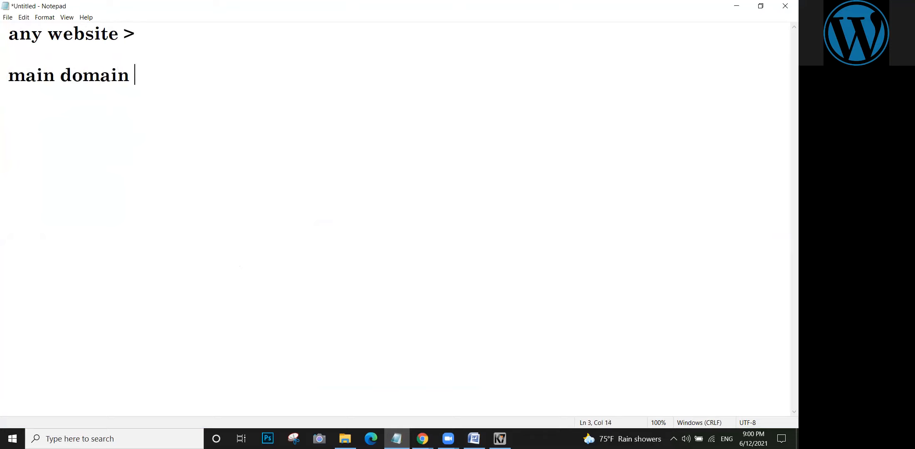
type("name :")
key("Return")
type("seco")
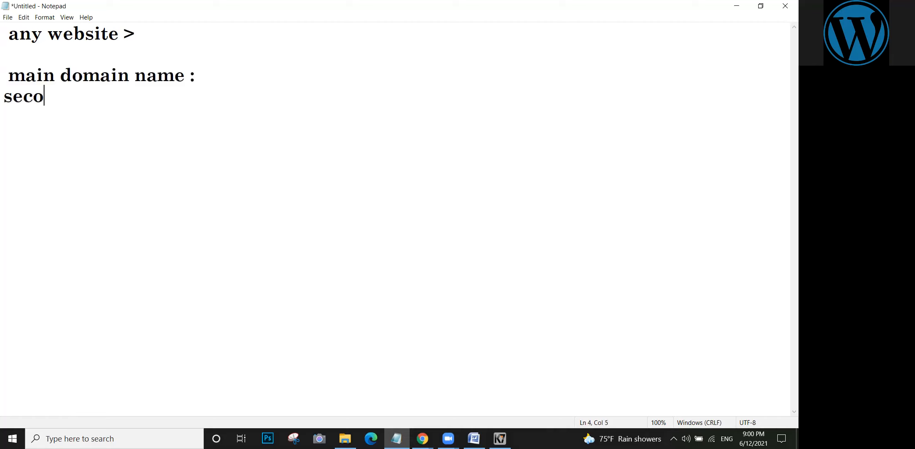
type("ndary ")
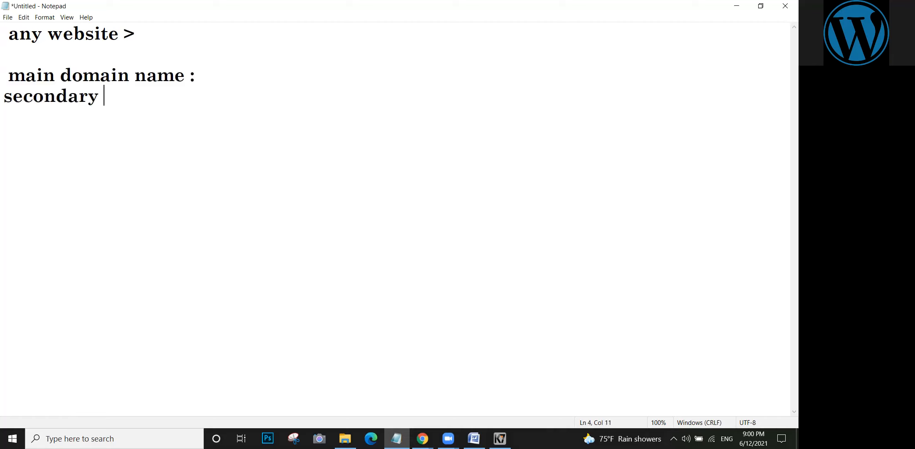
type("domain name:")
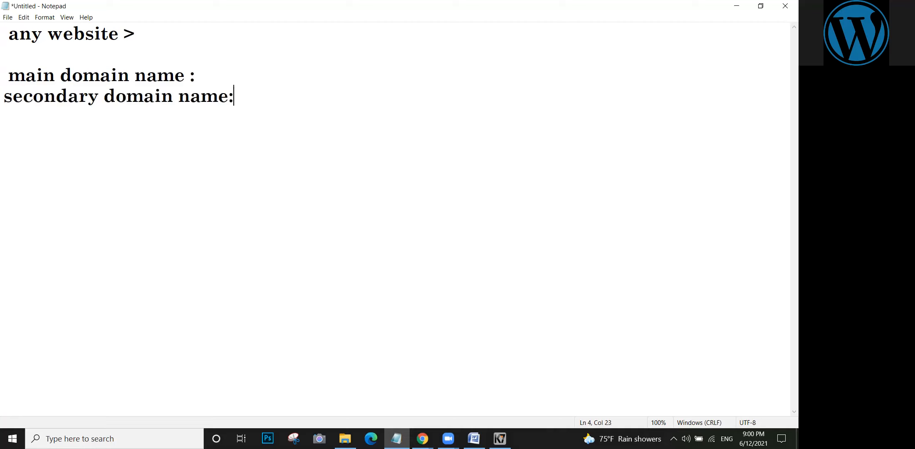
key("BackSpace")
key("BackSpace")
type(":")
left_click(220, 63)
left_click(222, 72)
type("ww.")
key("BackSpace")
type("w.")
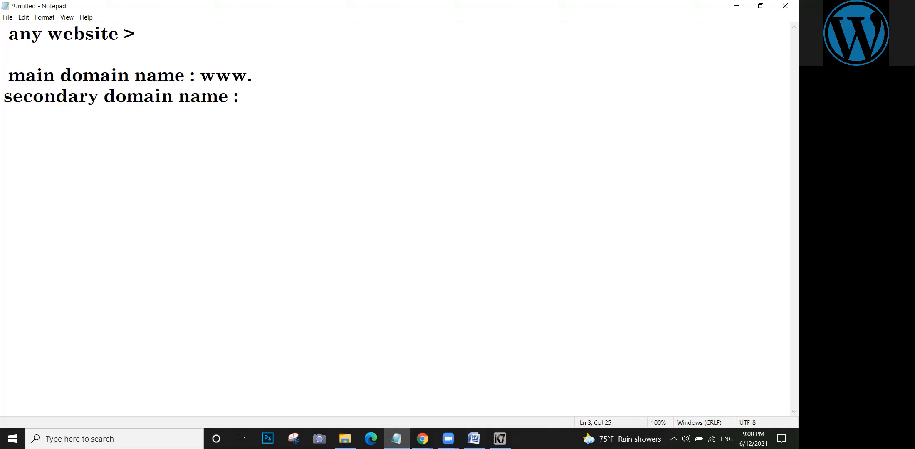
type("bizinice.co")
key("BackSpace")
type("com")
left_click_drag(195, 74, 393, 76)
left_click_drag(6, 99, 202, 108)
left_click(202, 108)
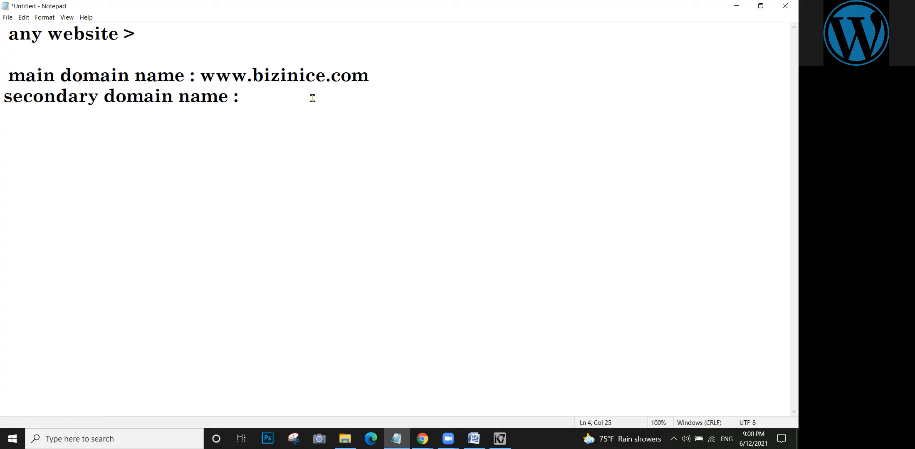
left_click_drag(252, 70, 329, 70)
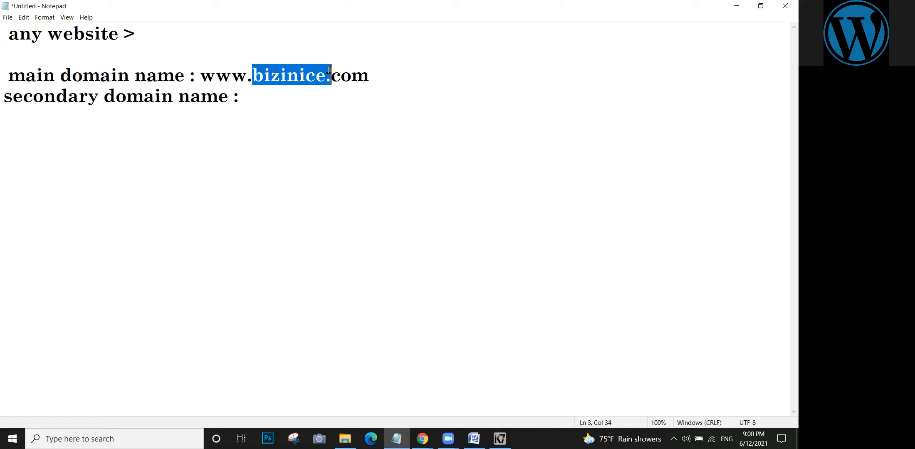
left_click(296, 101)
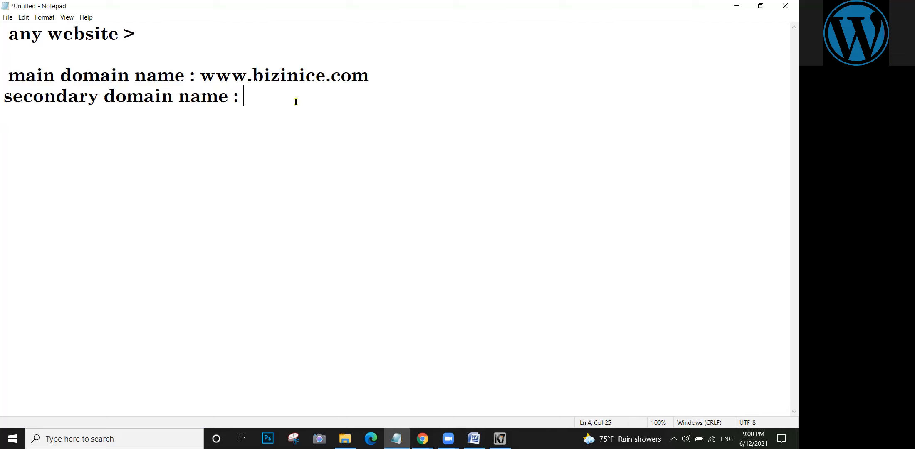
type("webtrani")
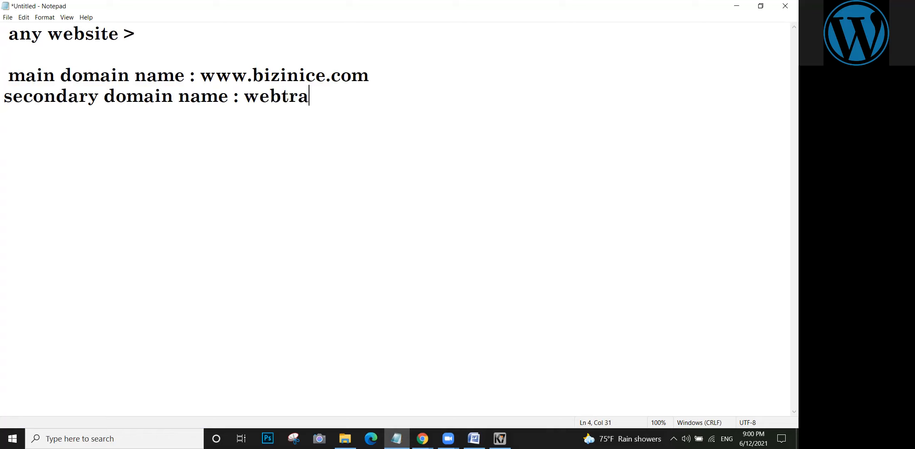
key("BackSpace")
key("BackSpace")
key("BackSpace")
key("BackSpace")
key("BackSpace")
key("BackSpace")
key("BackSpace")
key("BackSpace")
type("w")
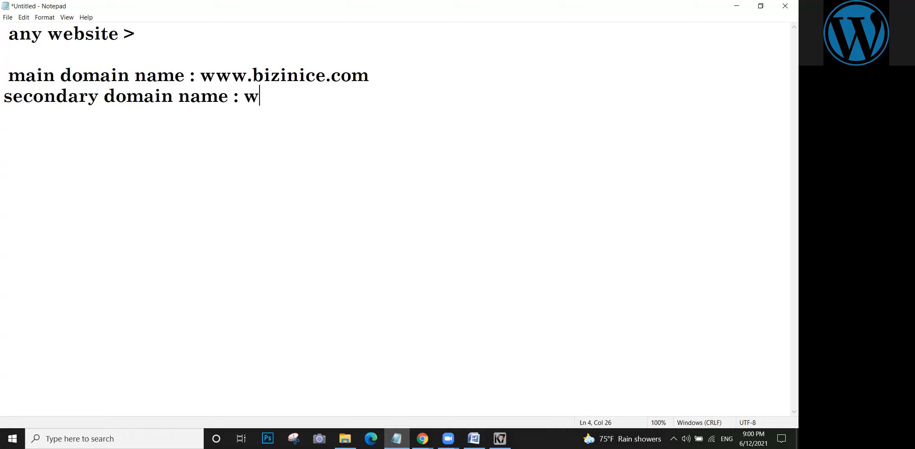
type("ww.webtra")
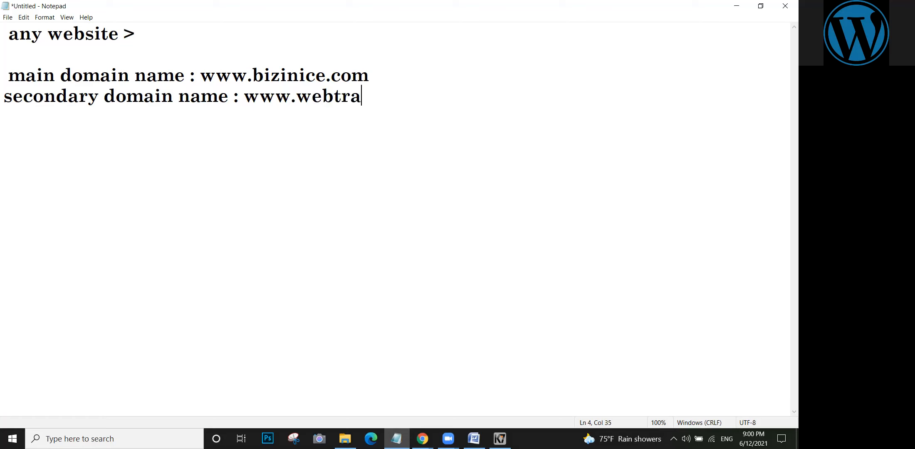
type("ining.bizin")
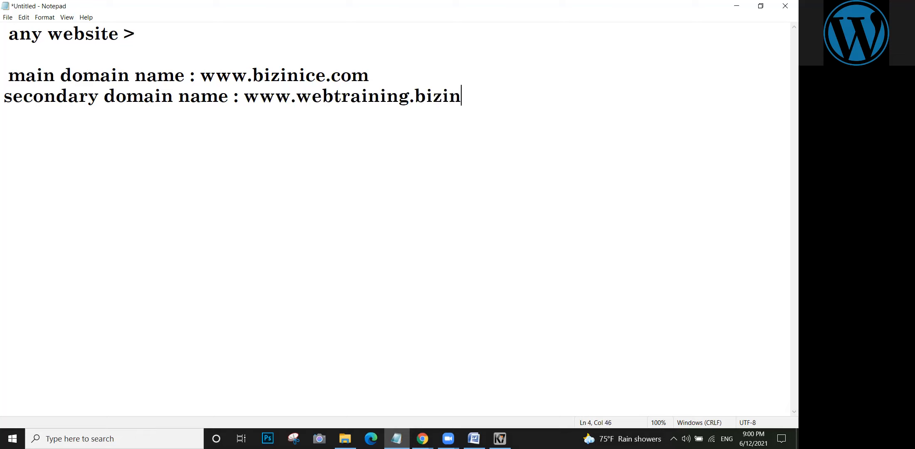
type("ice.com")
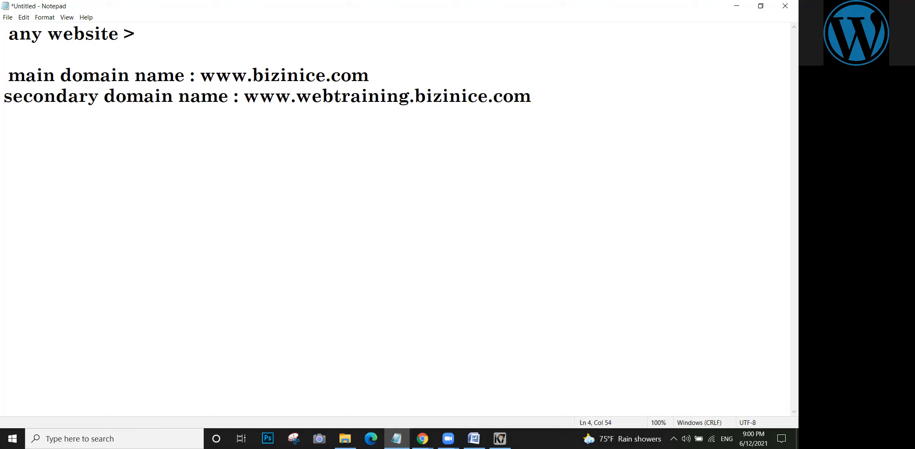
left_click_drag(245, 96, 536, 99)
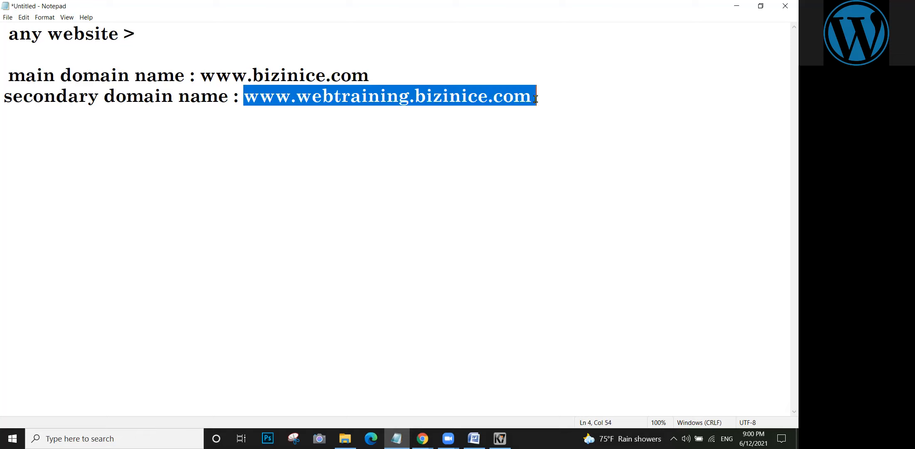
left_click(527, 111)
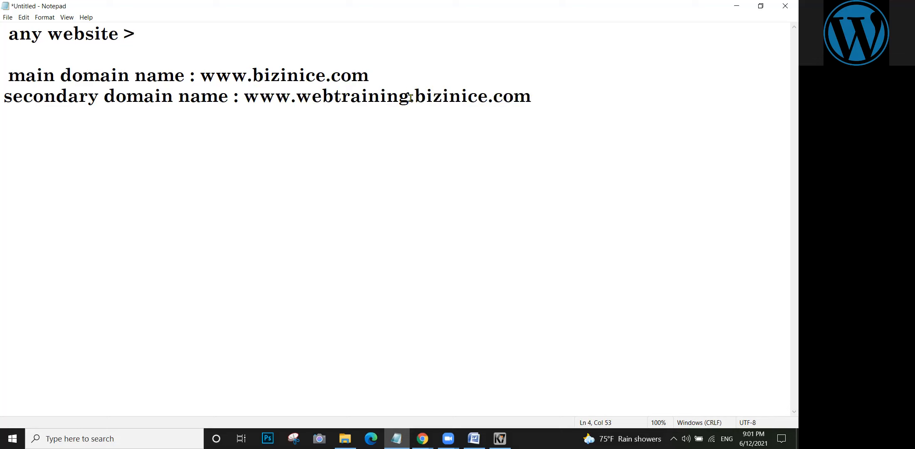
left_click_drag(414, 98, 300, 108)
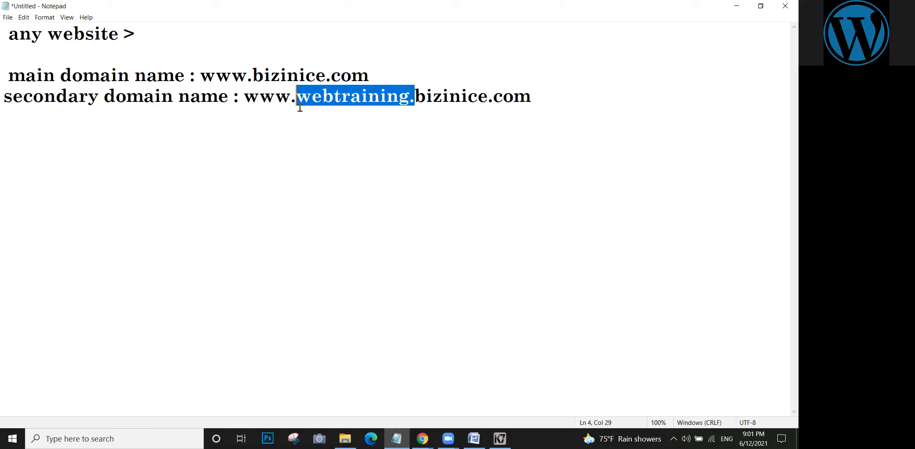
left_click(417, 100)
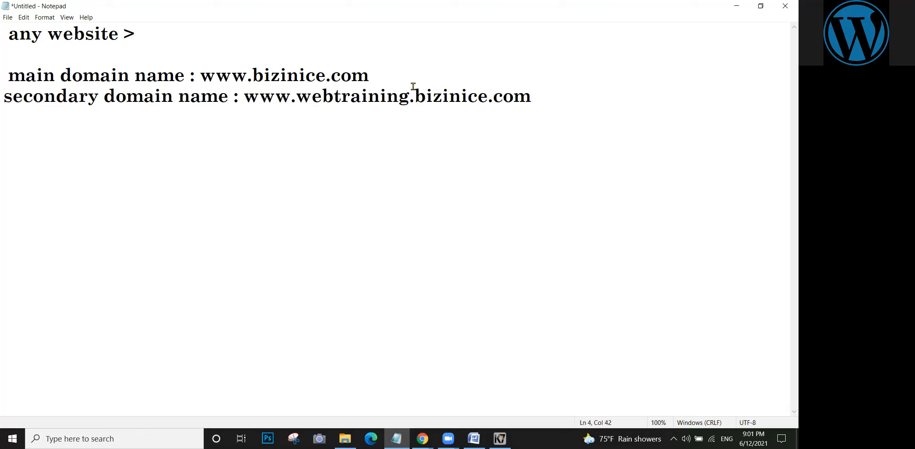
left_click_drag(370, 97, 400, 97)
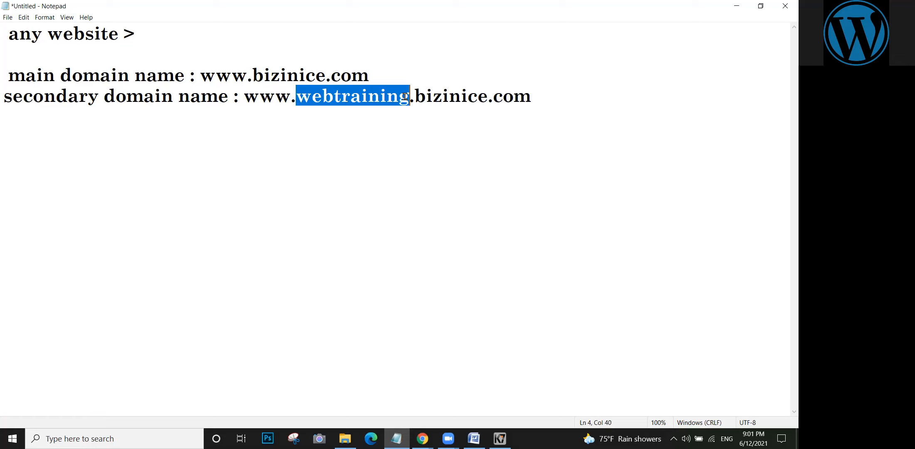
left_click_drag(411, 99, 300, 102)
left_click(383, 106)
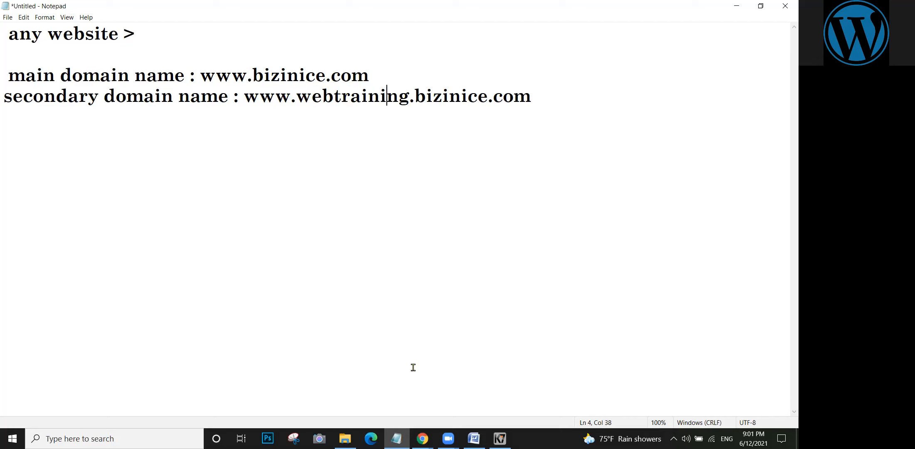
- Load webtraining.bizinice.com in a new Chrome tab
left_click(423, 439)
left_click(341, 404)
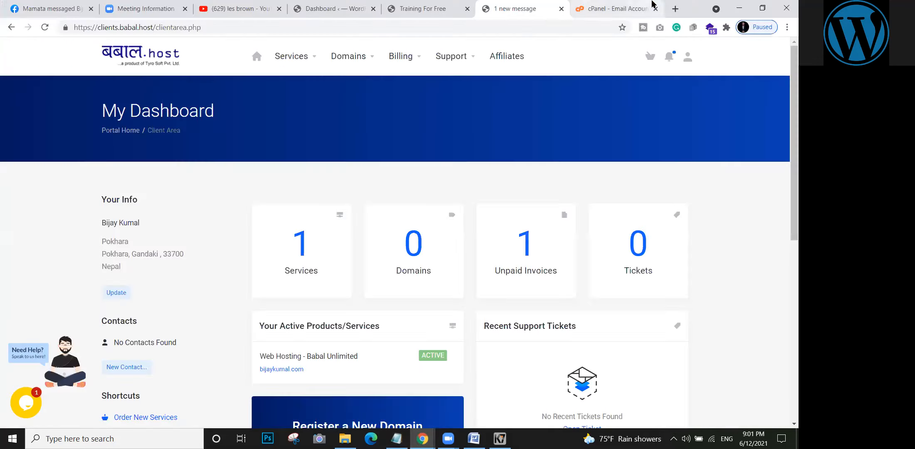
left_click(645, 6)
left_click(676, 9)
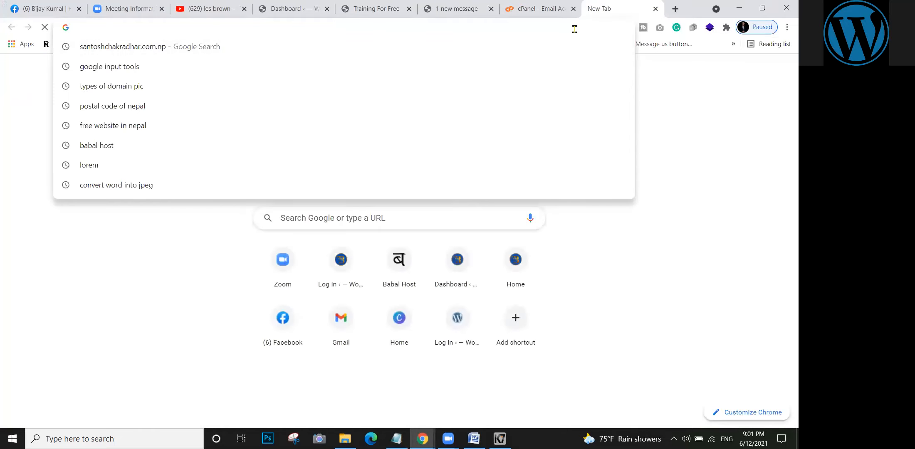
type("we")
key("Return")
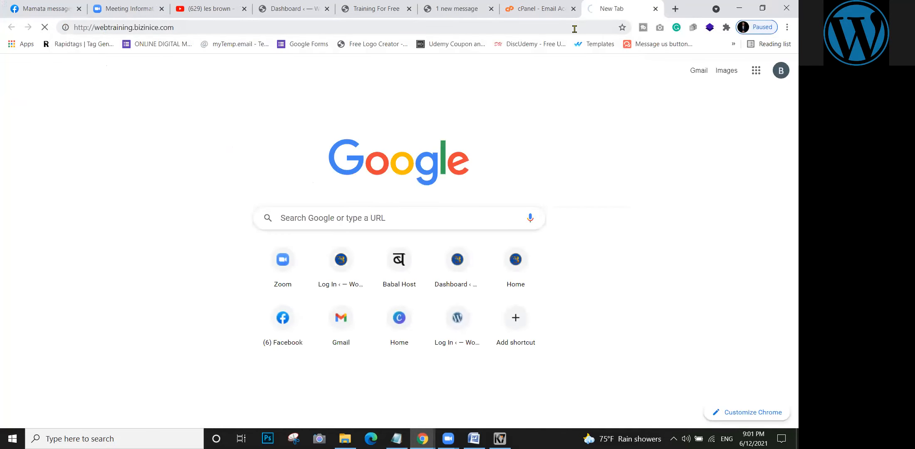
left_click(468, 31)
left_click(467, 31)
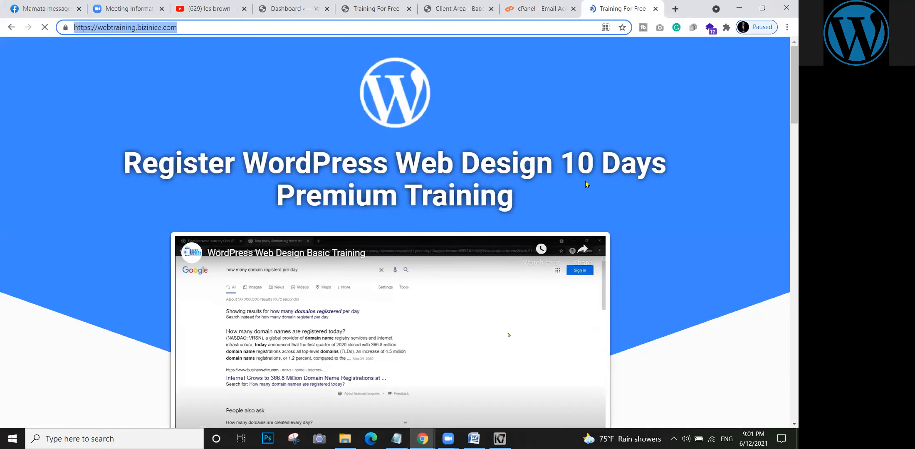
- Scroll through the training site, inspect its web address, and return to the cPanel Email Accounts tab
scroll(470, 121, "down", 5)
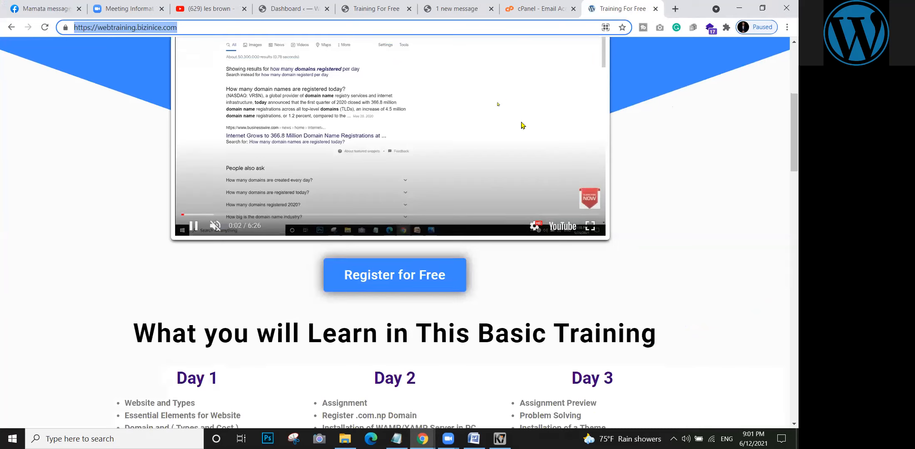
scroll(668, 207, "down", 10)
scroll(666, 208, "up", 3)
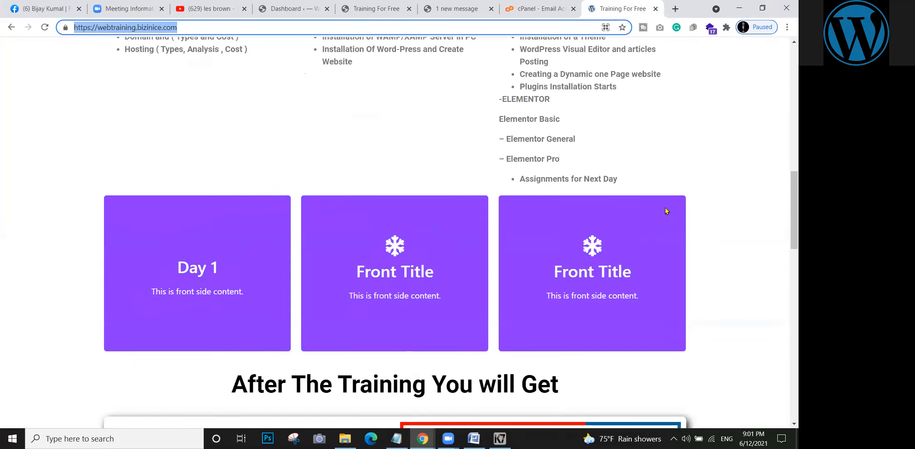
scroll(629, 297, "down", 3)
scroll(628, 297, "down", 3)
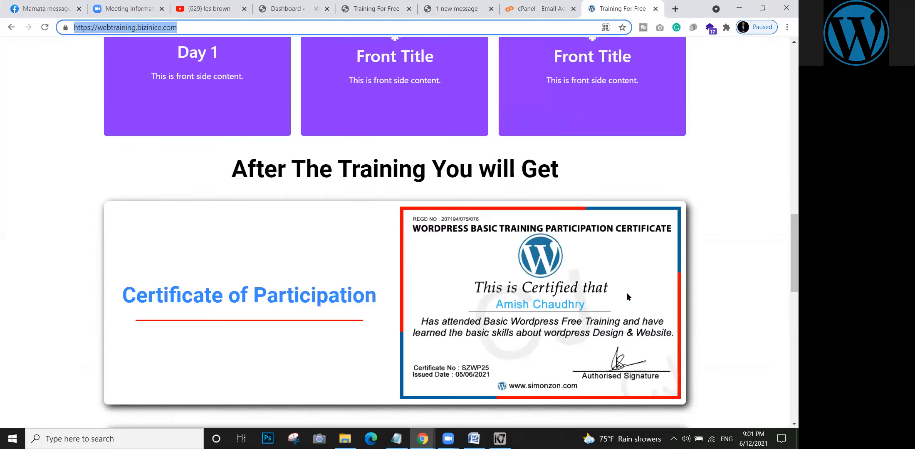
scroll(631, 298, "up", 4)
scroll(631, 298, "up", 15)
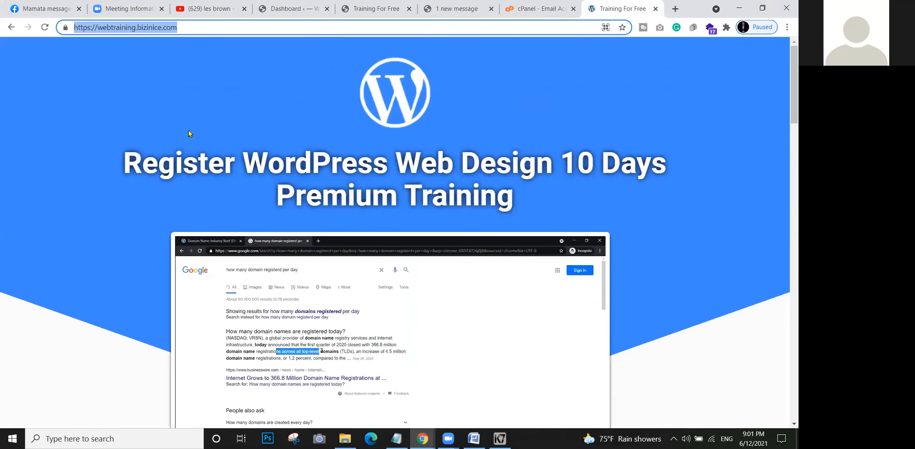
left_click(122, 29)
left_click_drag(97, 30, 66, 30)
left_click(194, 30)
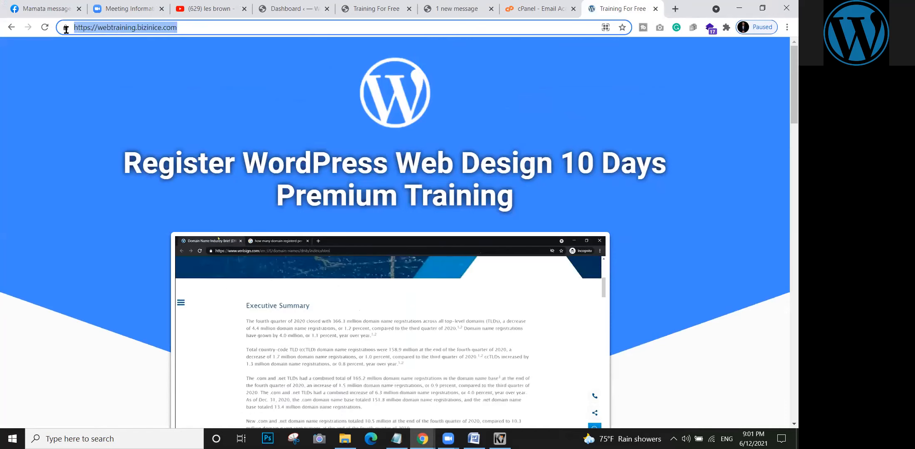
left_click(537, 8)
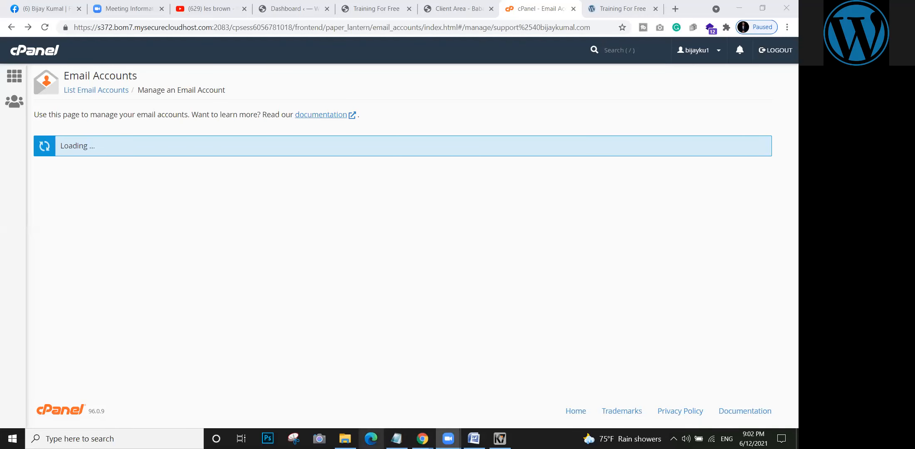
- Add a 'domain and hosting' line below the domain notes in Notepad, then return to Chrome
left_click(397, 439)
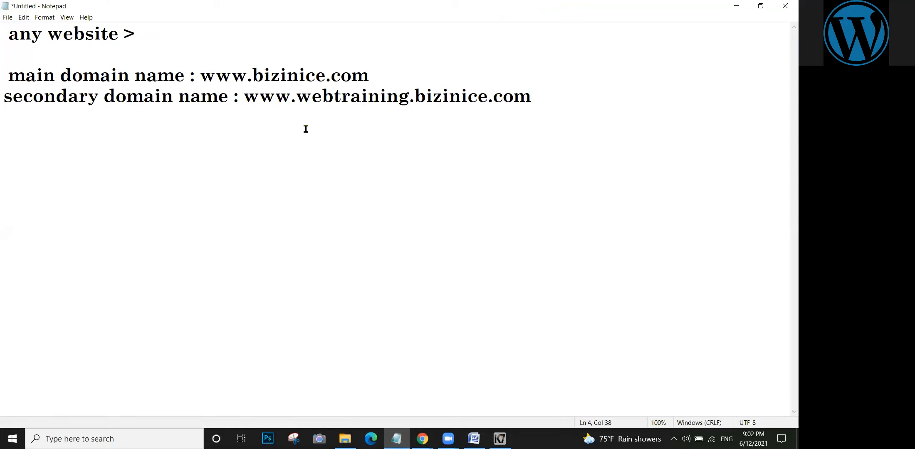
left_click(572, 83)
left_click(575, 106)
key("F1")
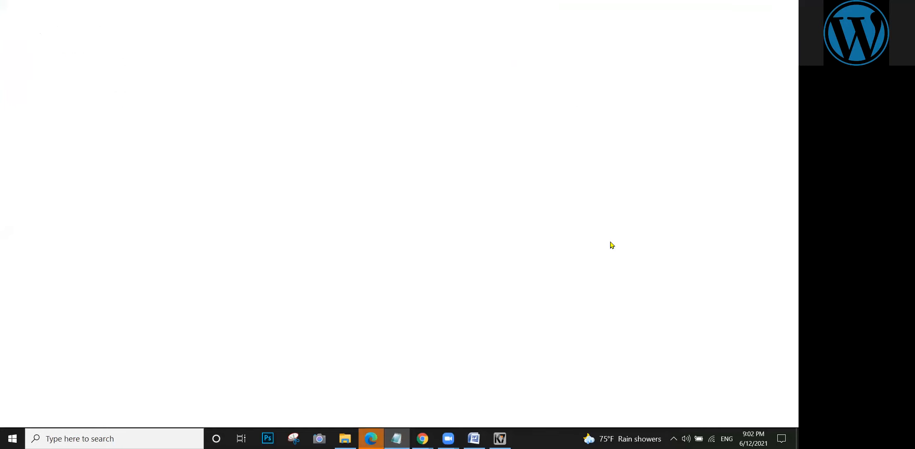
left_click(371, 438)
key("alt+Tab")
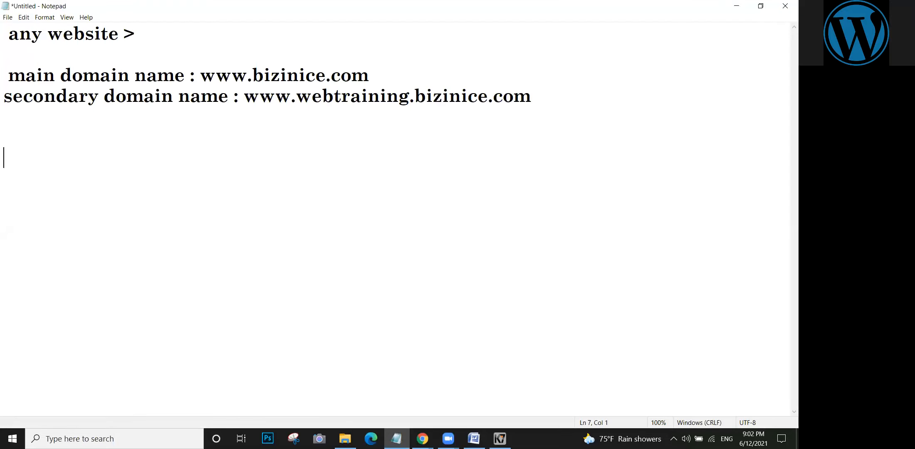
type("domai")
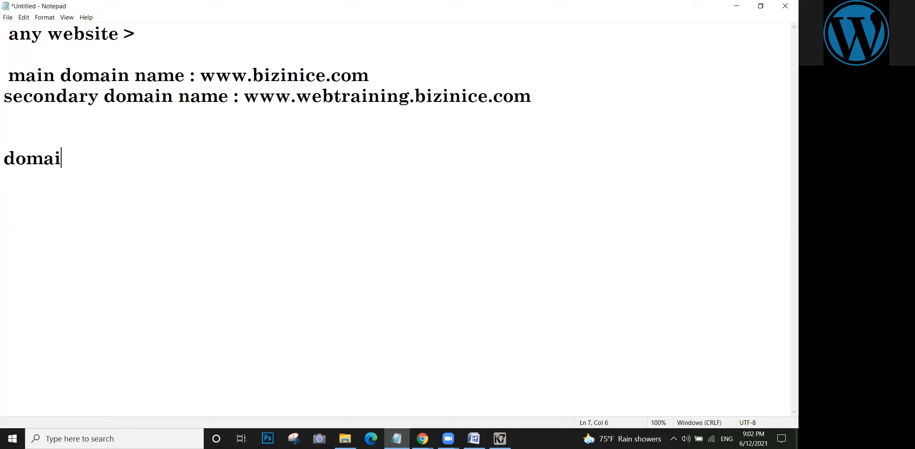
type("n and hosting")
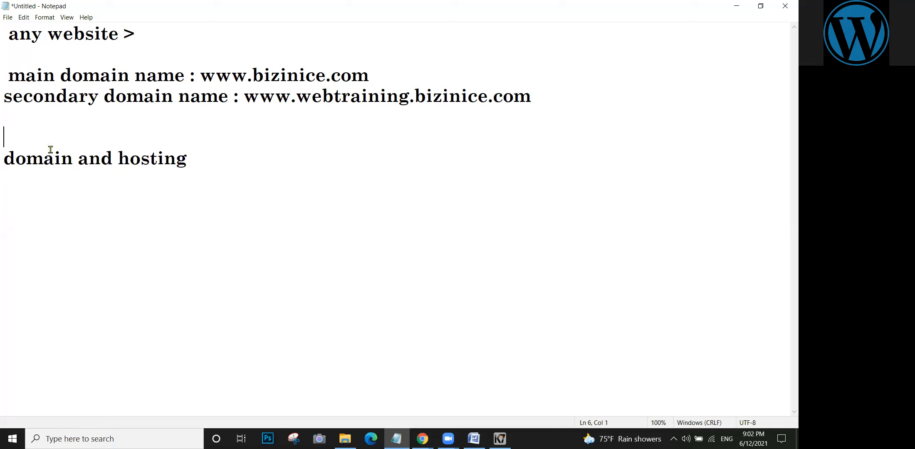
left_click_drag(4, 157, 305, 162)
left_click(306, 162)
left_click(422, 439)
- Close the cPanel and training tabs, then log into cPanel from the Web Hosting - Babal Unlimited service
left_click(474, 6)
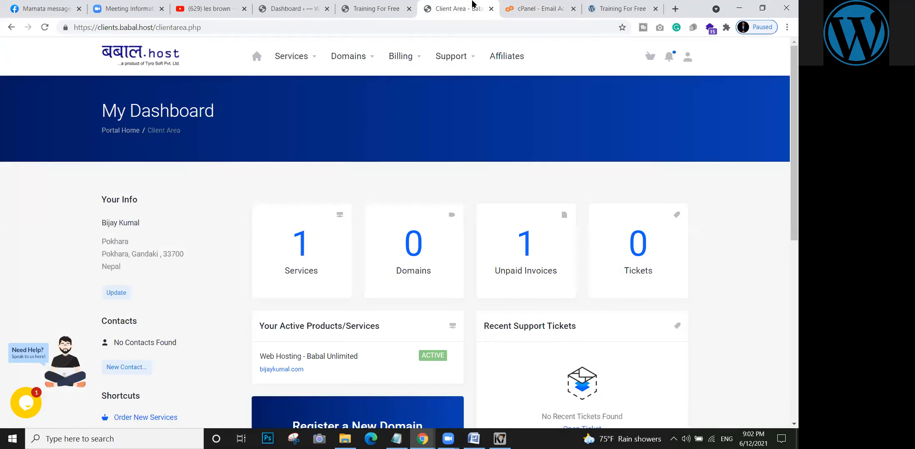
left_click(573, 9)
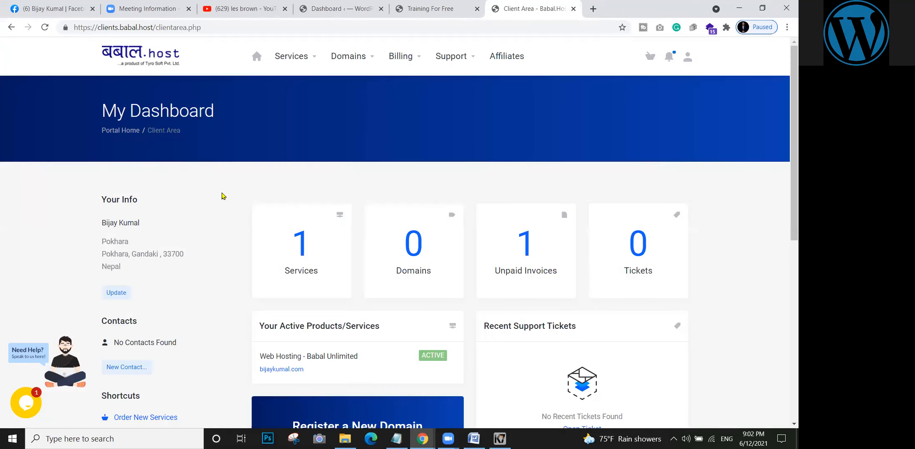
left_click(574, 8)
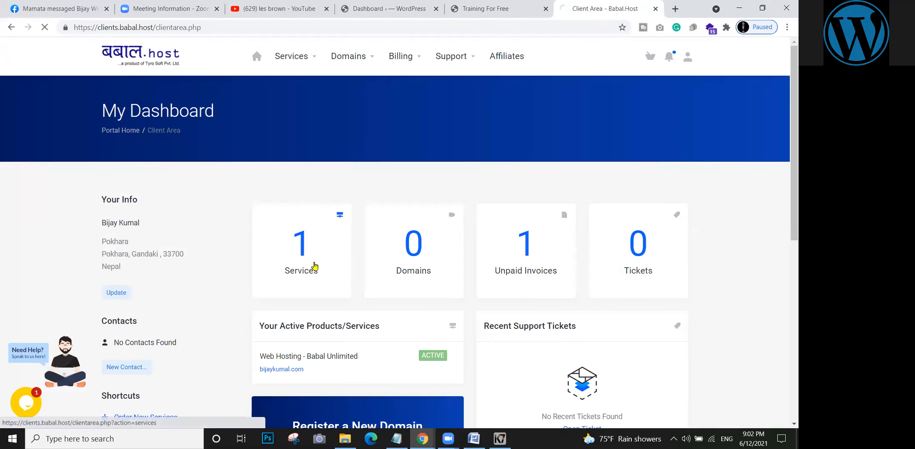
left_click(315, 266)
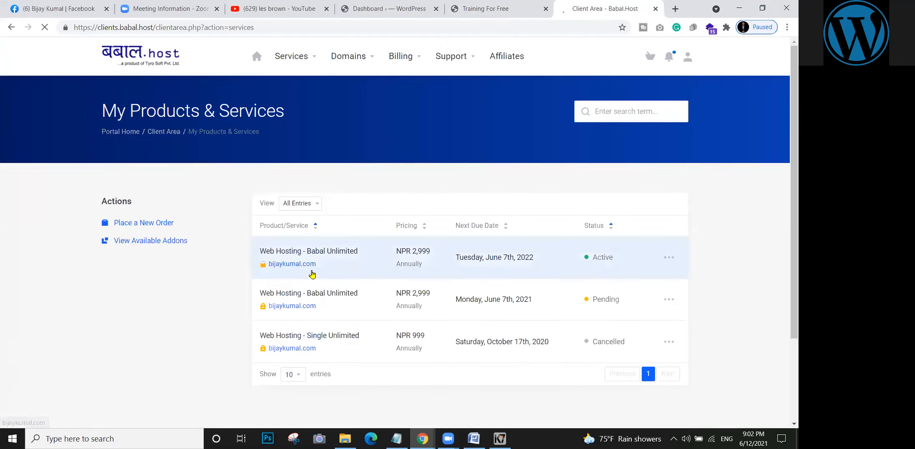
left_click(327, 262)
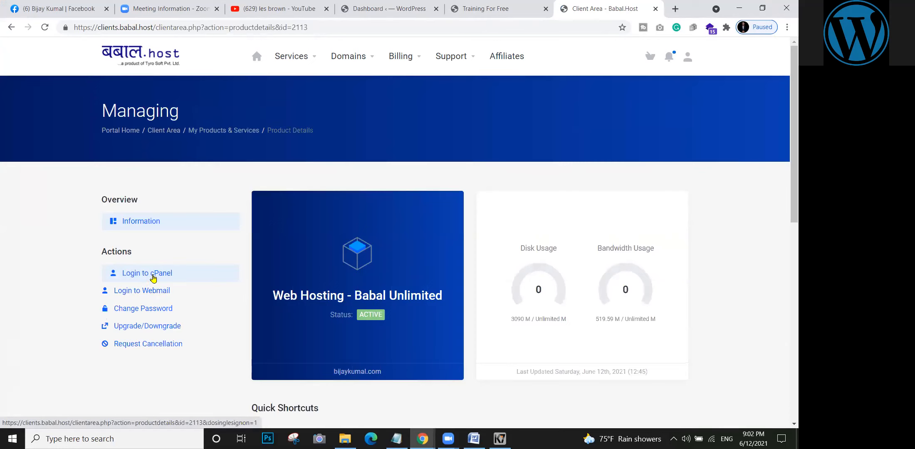
left_click(171, 274)
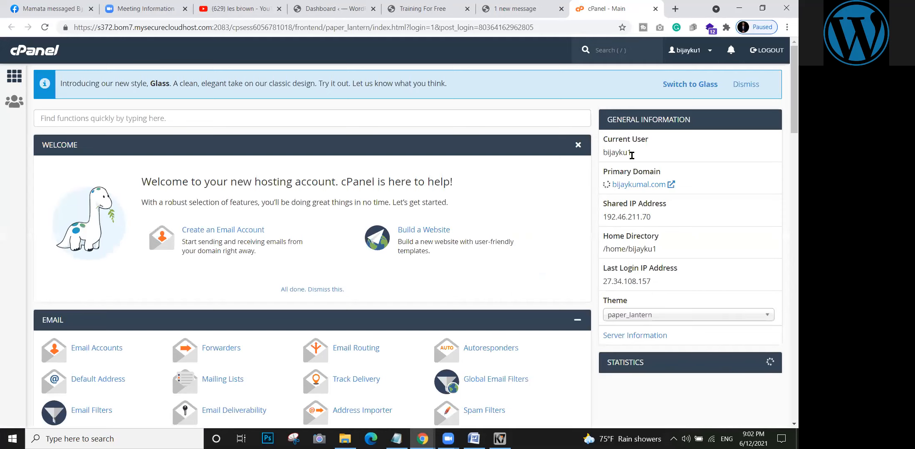
- Search cPanel's functions for 'sub' and open the Subdomains page
left_click(317, 120)
type("s")
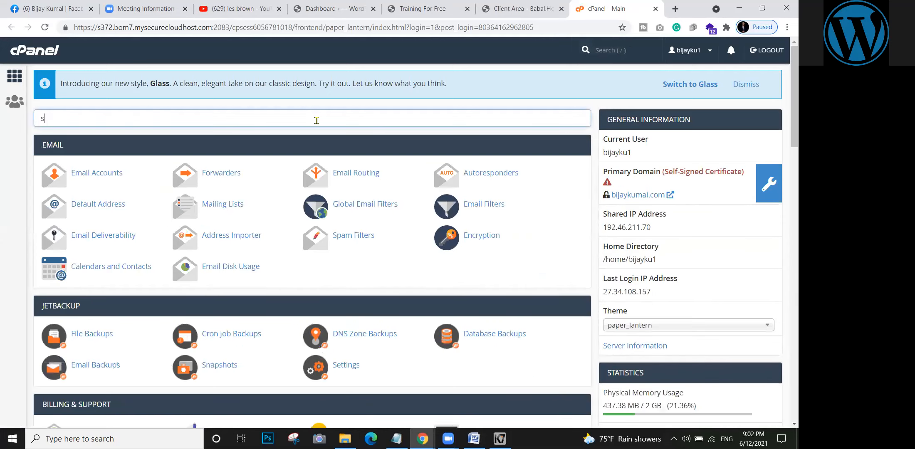
type("ub")
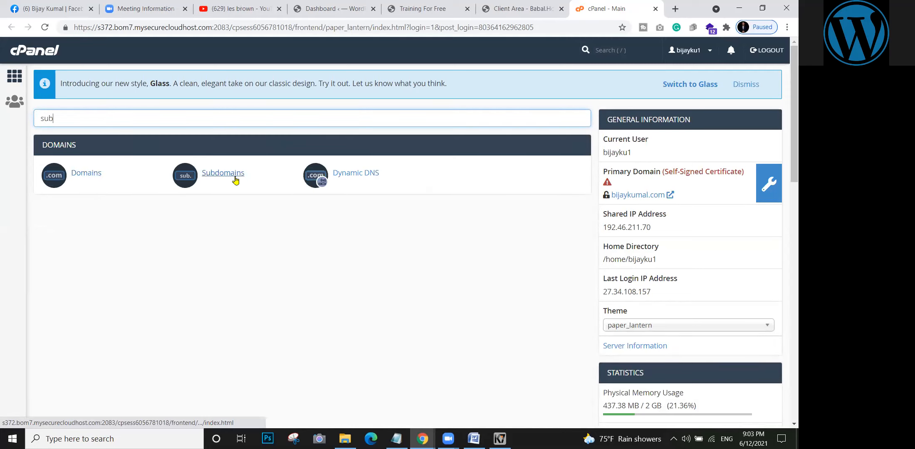
left_click(222, 210)
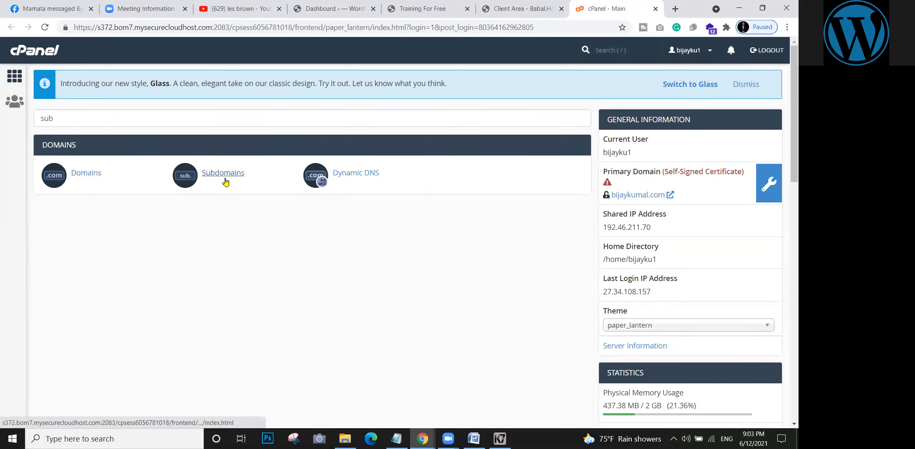
left_click(231, 176)
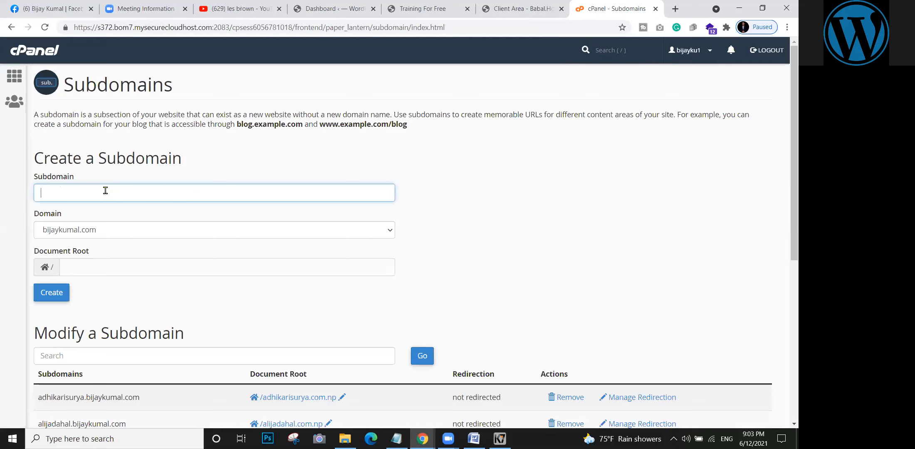
- Enter 'join' as the new subdomain name and remove its stray trailing space
left_click(42, 231)
left_click(75, 233)
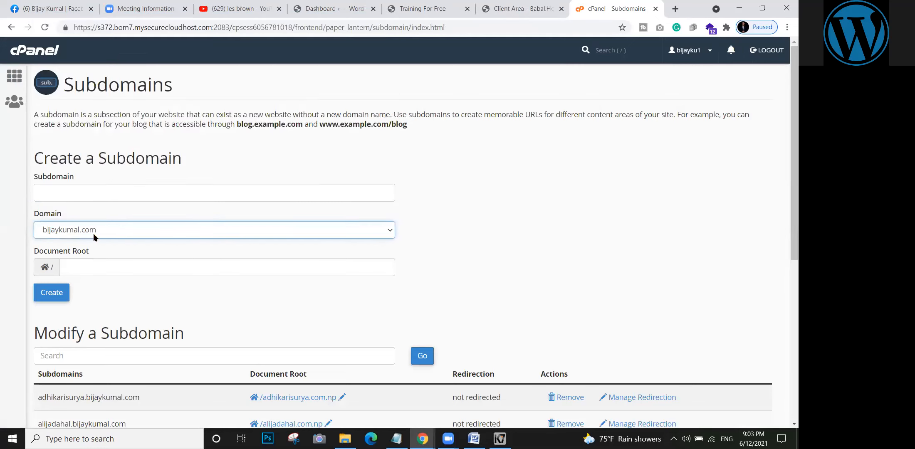
left_click(112, 233)
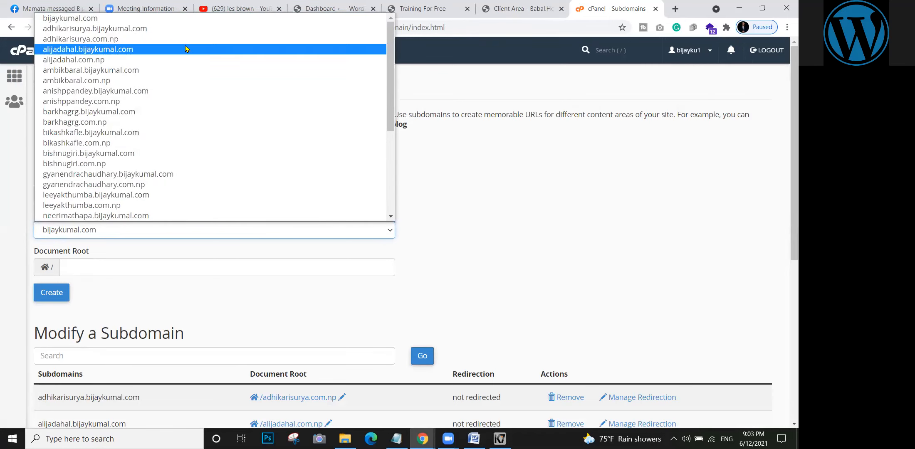
scroll(177, 135, "down", 5)
scroll(162, 152, "up", 4)
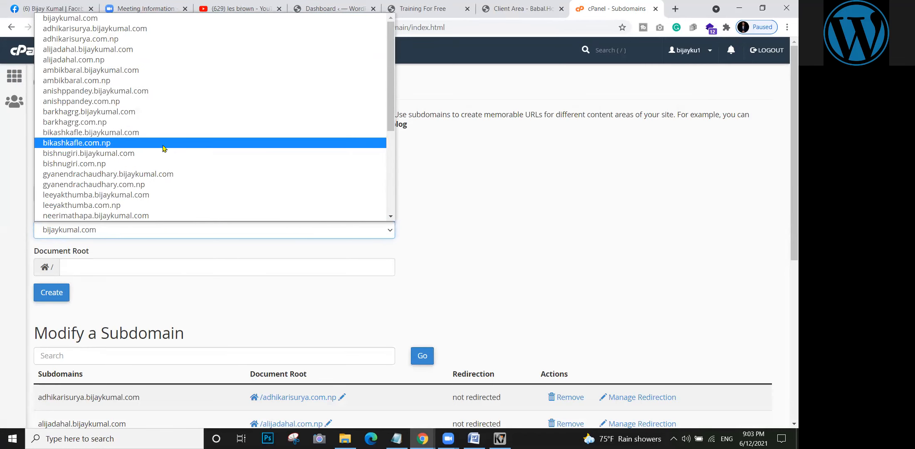
left_click(175, 60)
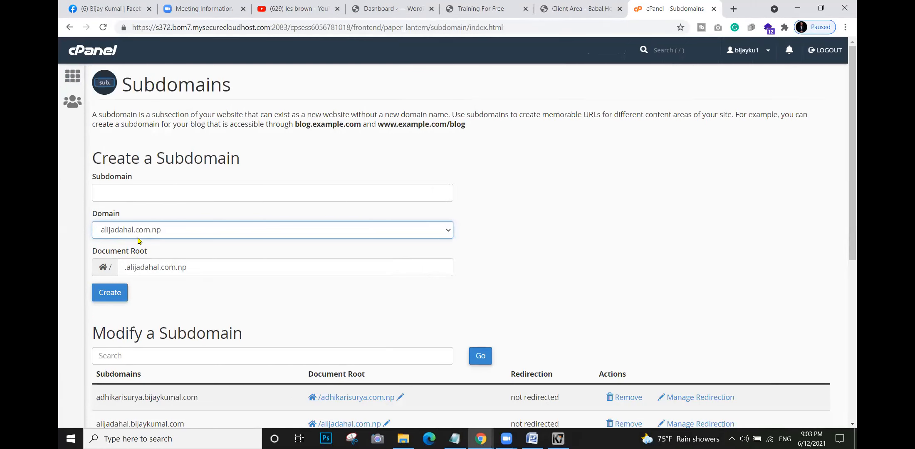
left_click(77, 201)
type("join")
left_click(109, 267)
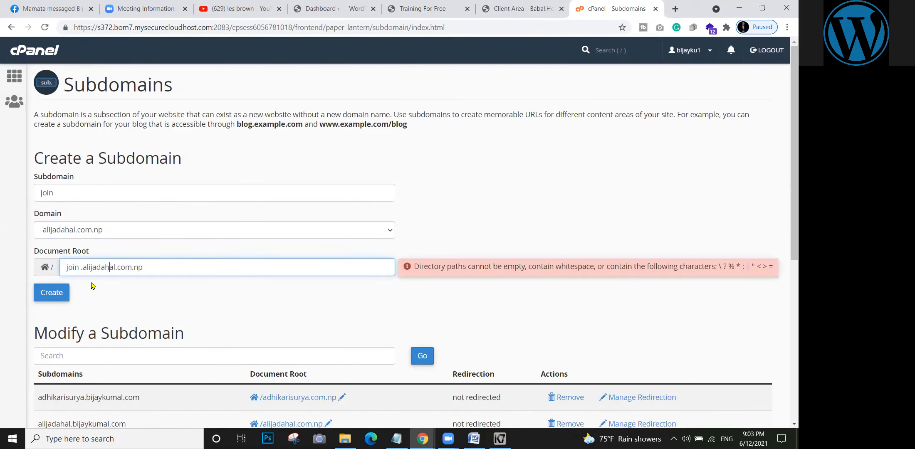
left_click(73, 192)
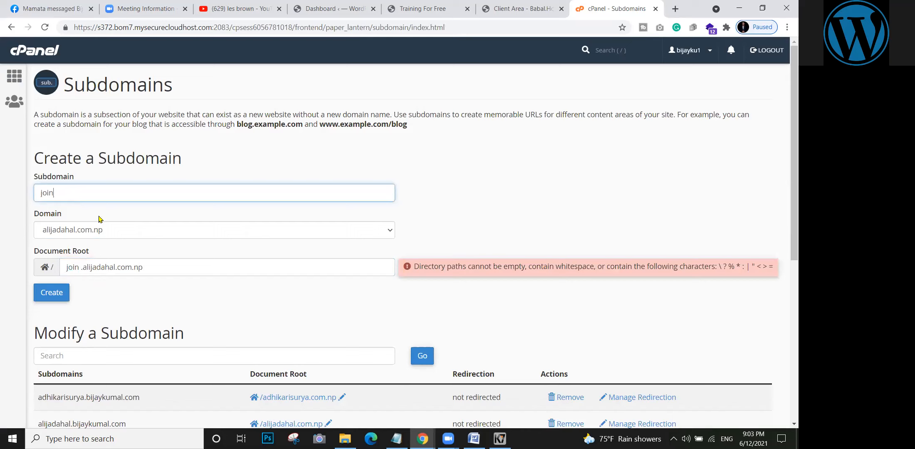
key("BackSpace")
left_click(83, 263)
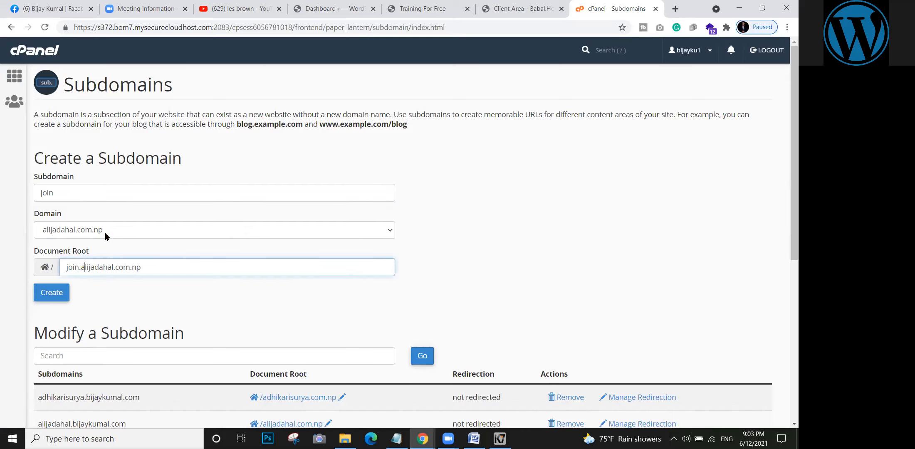
left_click(105, 233)
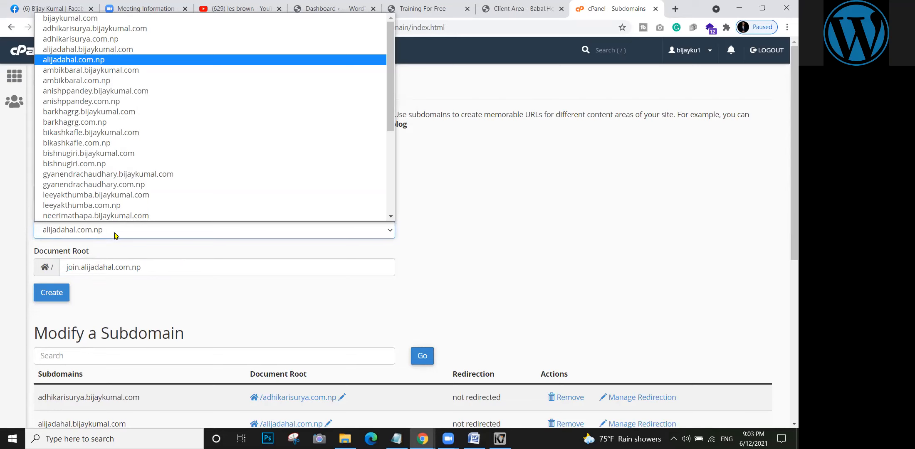
left_click(165, 142)
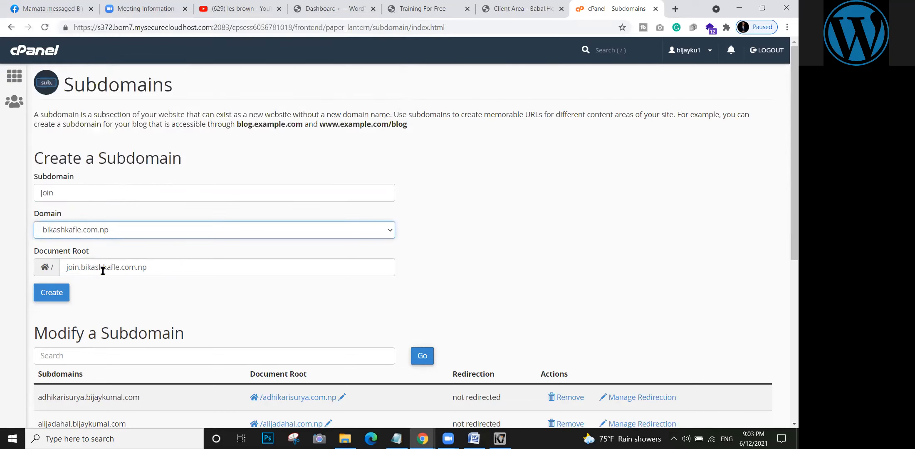
left_click_drag(70, 267, 148, 268)
left_click(142, 268)
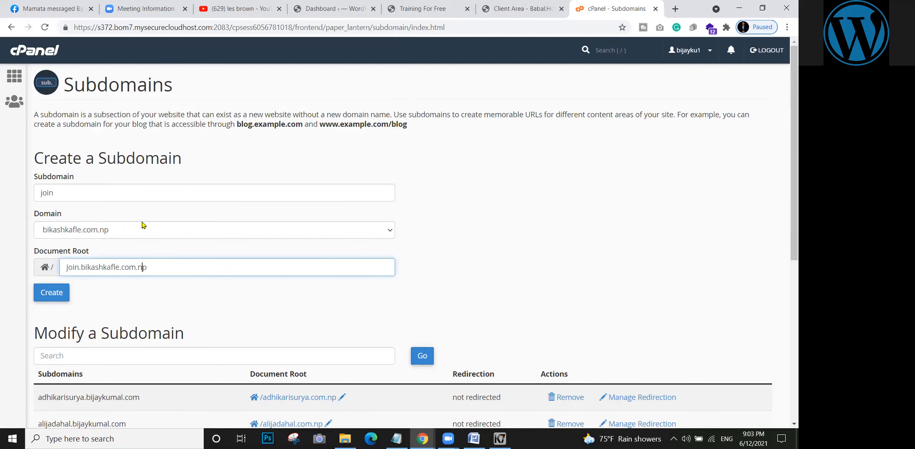
left_click(142, 228)
scroll(149, 196, "down", 3)
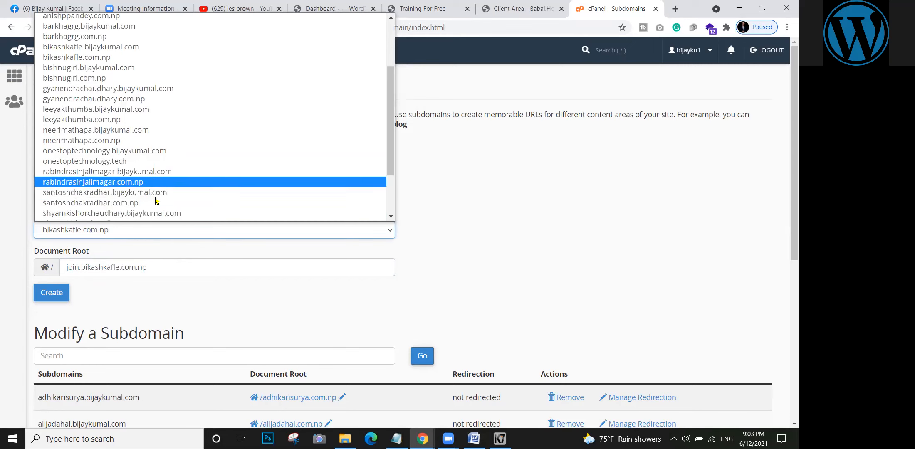
left_click(172, 175)
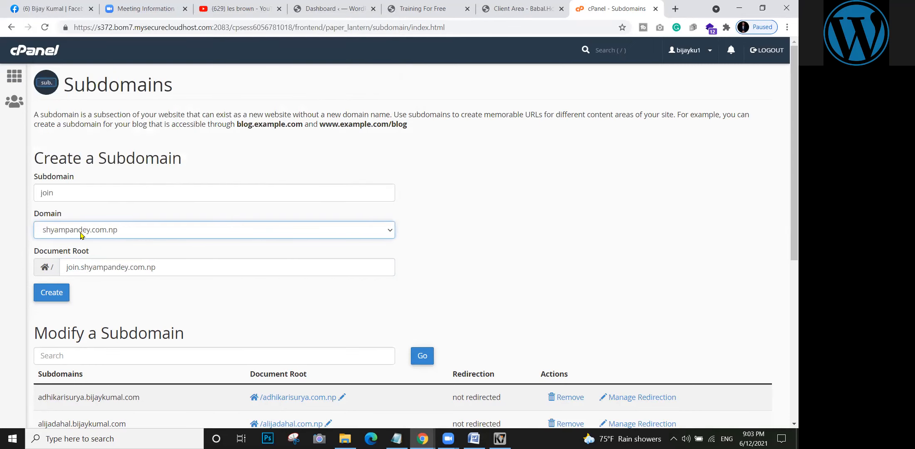
left_click(95, 232)
left_click(97, 233)
left_click(86, 268)
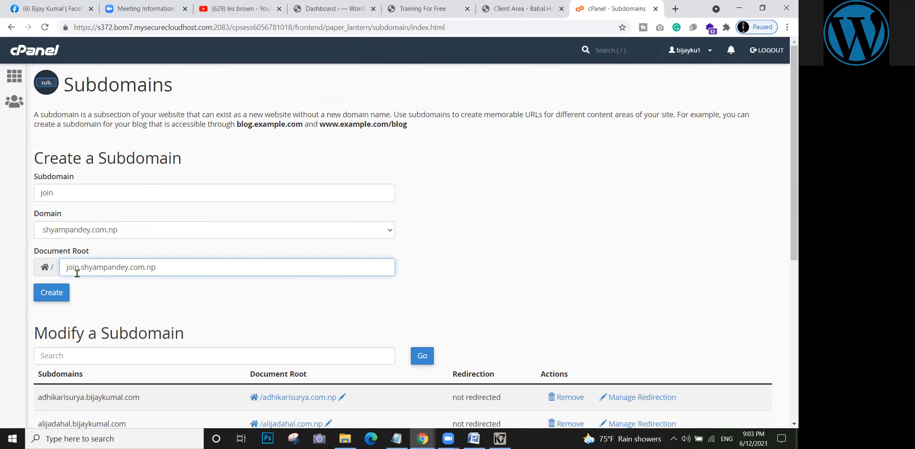
left_click_drag(66, 267, 165, 265)
left_click(165, 265)
scroll(163, 298, "down", 3)
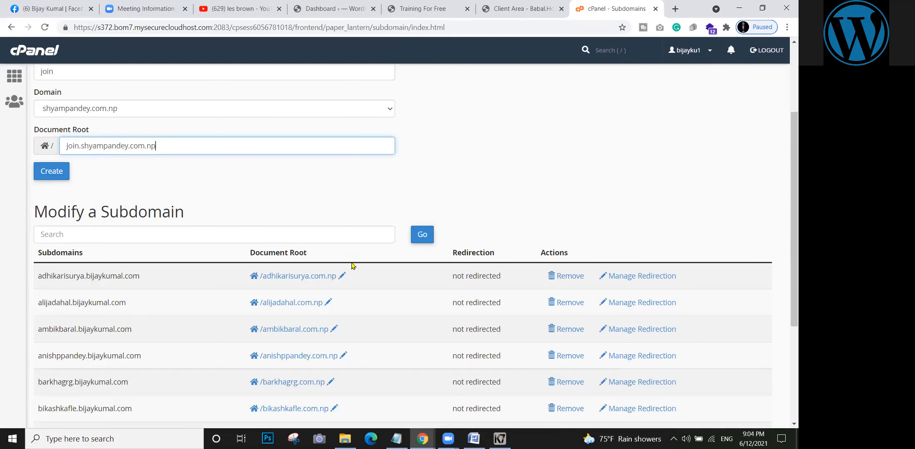
scroll(350, 275, "down", 1)
scroll(347, 292, "down", 3)
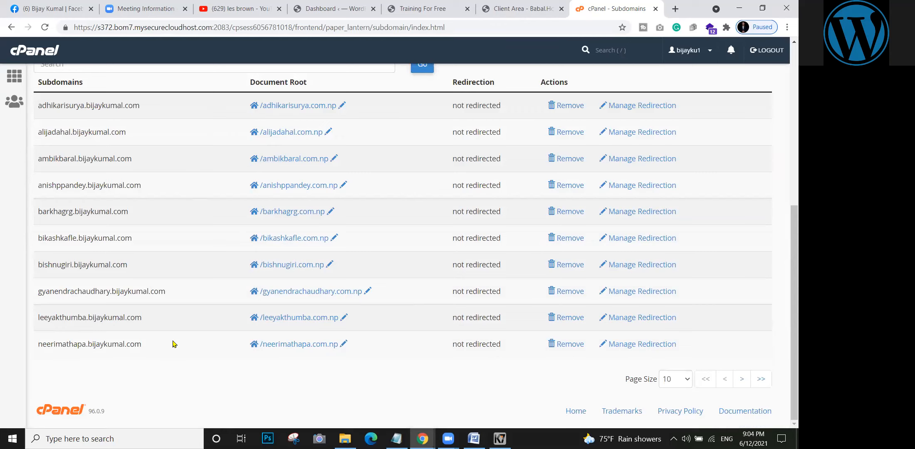
scroll(191, 214, "up", 2)
scroll(168, 323, "down", 2)
scroll(184, 302, "up", 7)
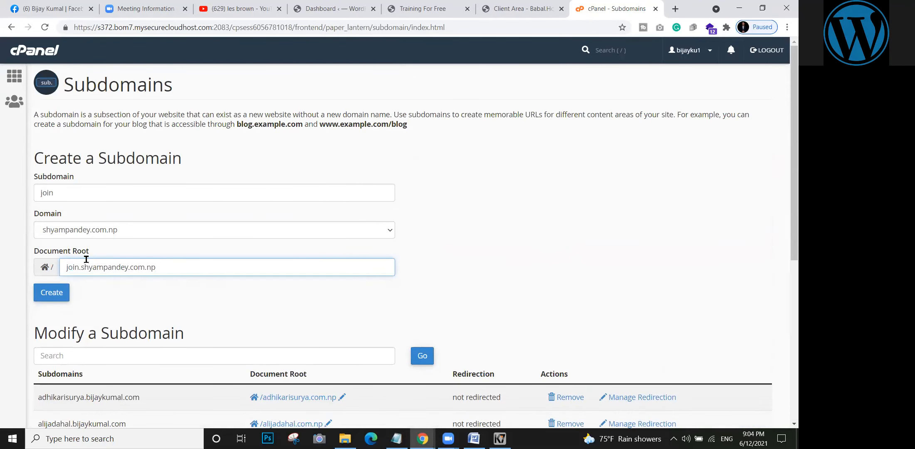
left_click(87, 232)
left_click(87, 232)
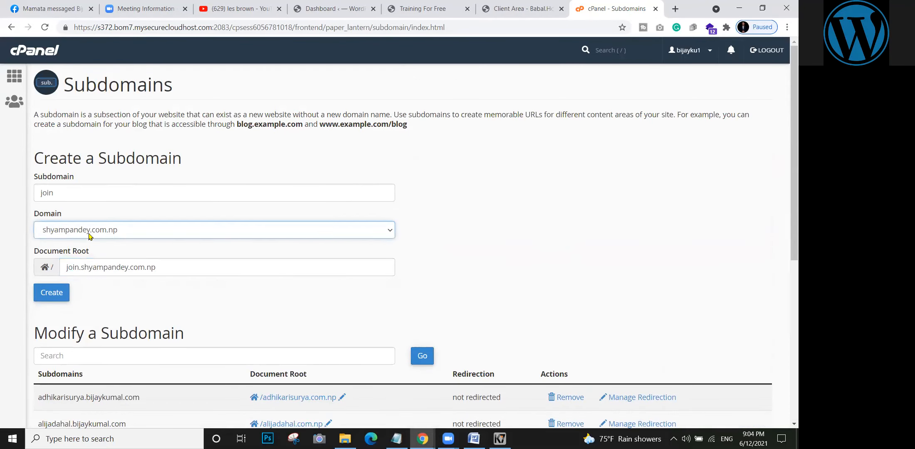
left_click(79, 190)
left_click_drag(79, 190, 33, 192)
left_click(62, 194)
left_click(76, 194)
left_click_drag(73, 267, 146, 267)
left_click(59, 192)
left_click_drag(59, 192, 5, 188)
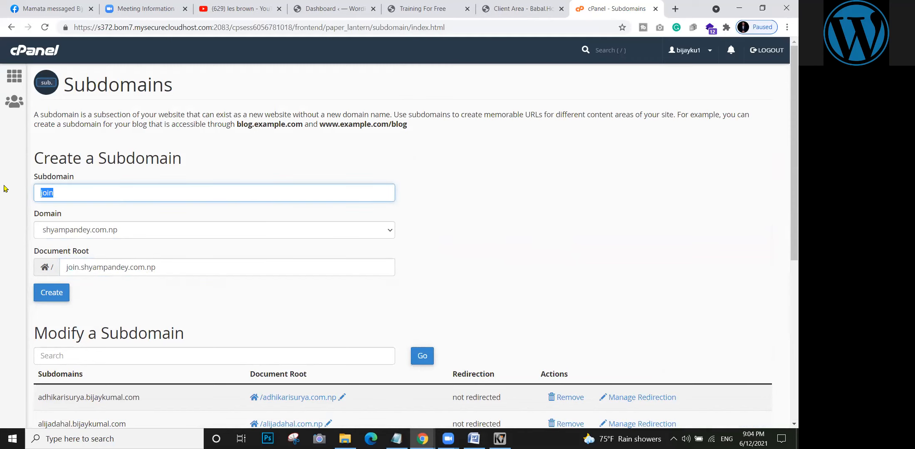
type("training")
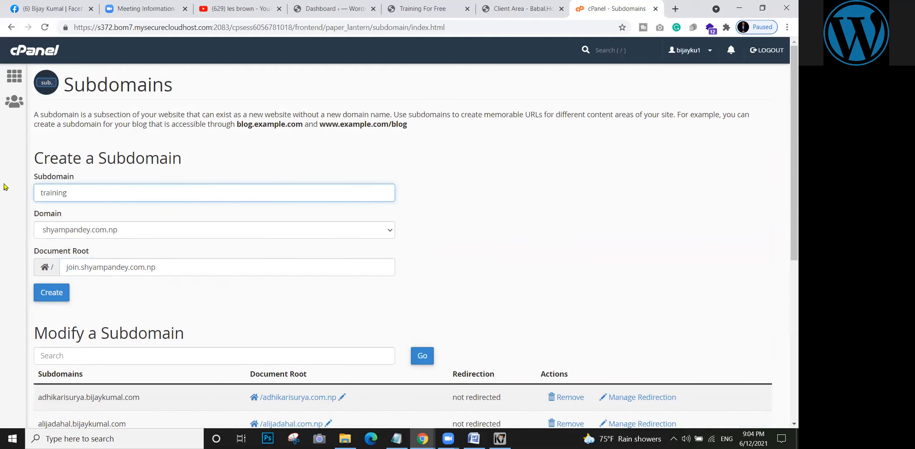
left_click(98, 268)
left_click(169, 294)
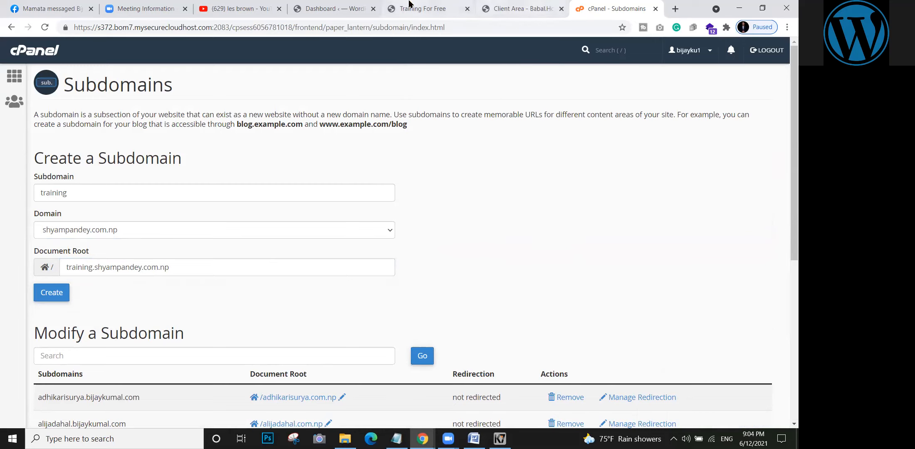
left_click(418, 9)
scroll(429, 205, "down", 2)
scroll(432, 197, "up", 7)
scroll(443, 190, "down", 1)
scroll(492, 177, "up", 1)
left_click(594, 5)
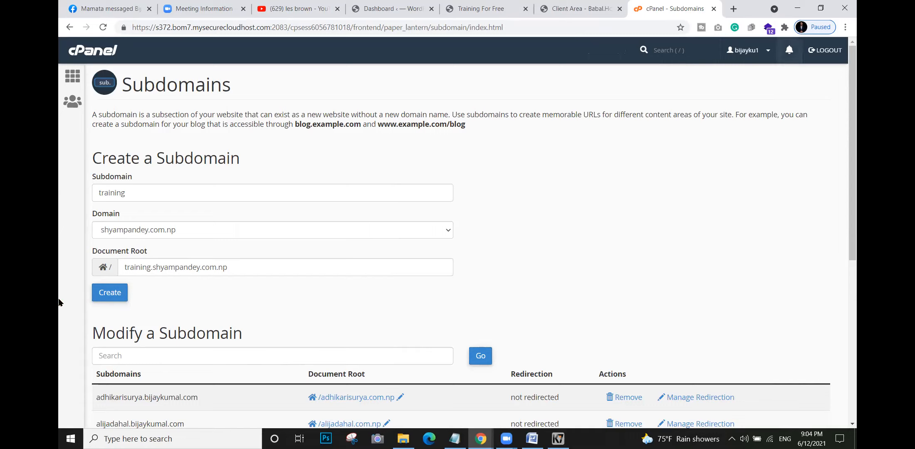
left_click(125, 296)
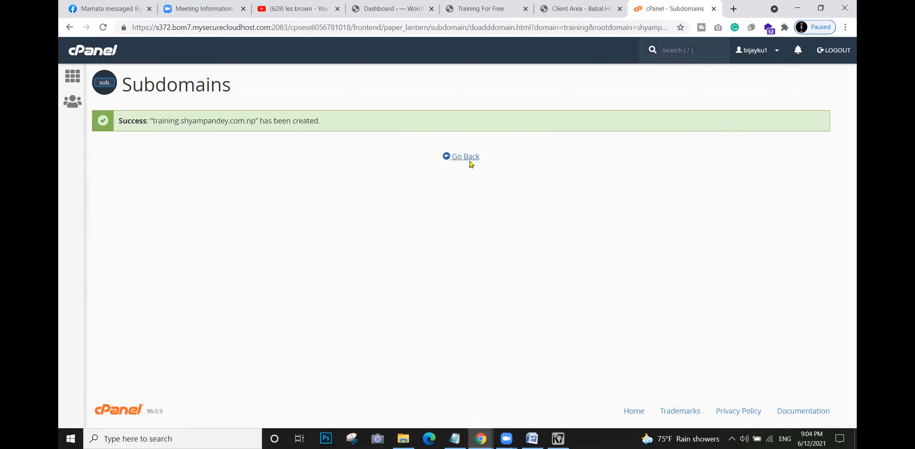
left_click(470, 161)
scroll(421, 252, "down", 3)
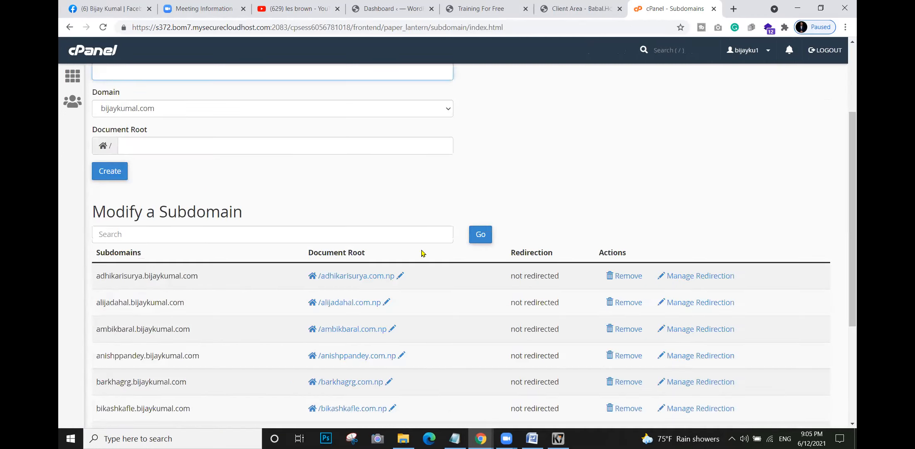
scroll(422, 253, "down", 3)
left_click(103, 28)
scroll(399, 196, "down", 6)
scroll(402, 215, "up", 6)
scroll(402, 214, "down", 5)
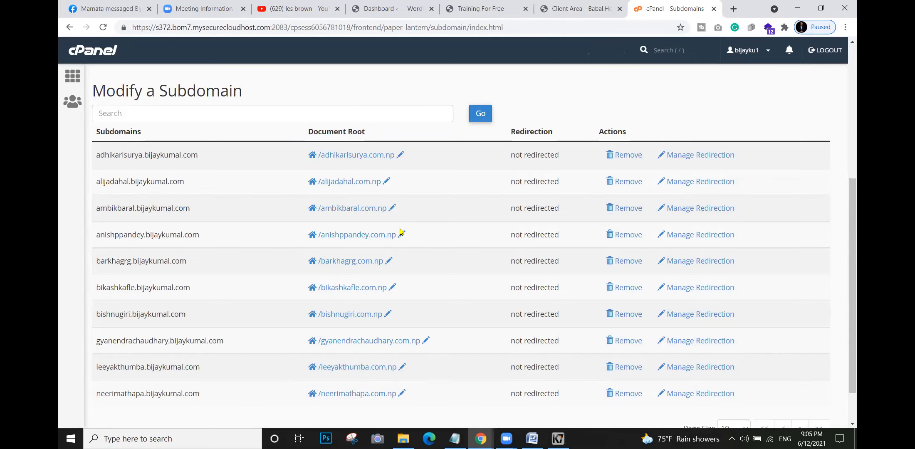
scroll(400, 231, "down", 2)
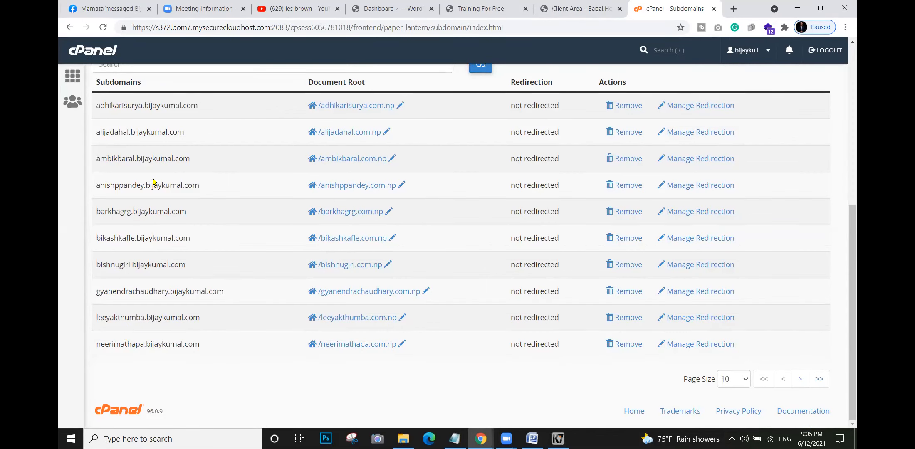
scroll(154, 187, "up", 3)
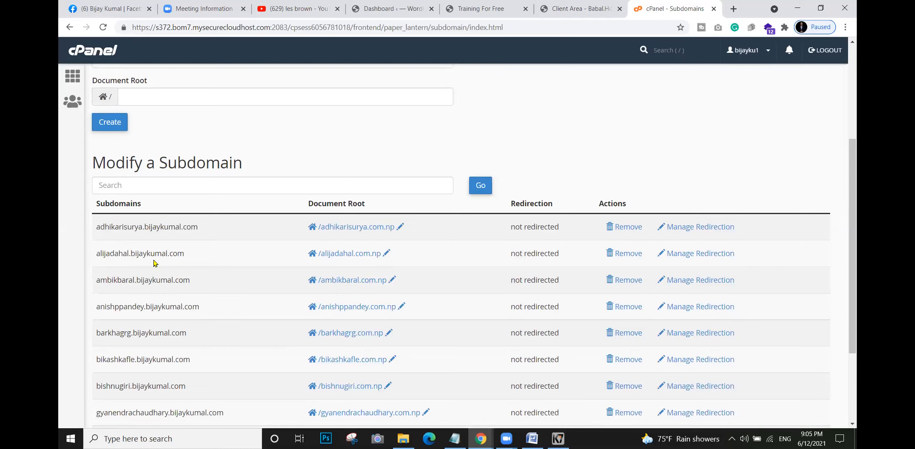
left_click(103, 27)
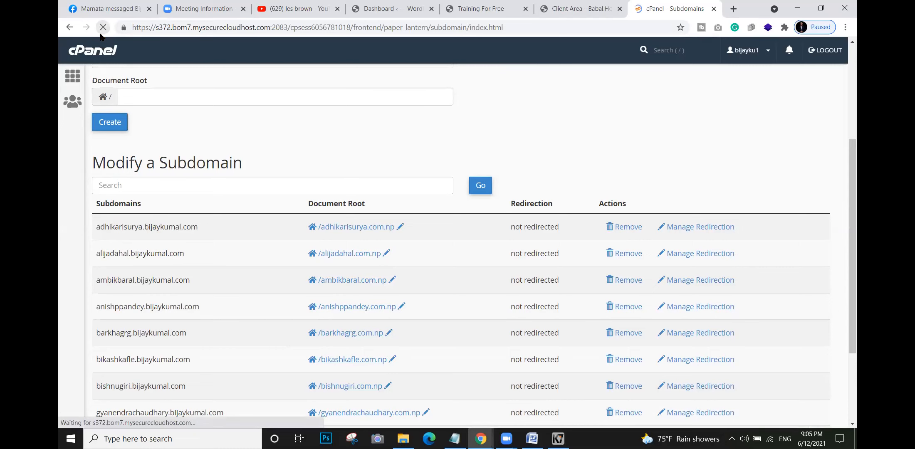
scroll(250, 246, "down", 3)
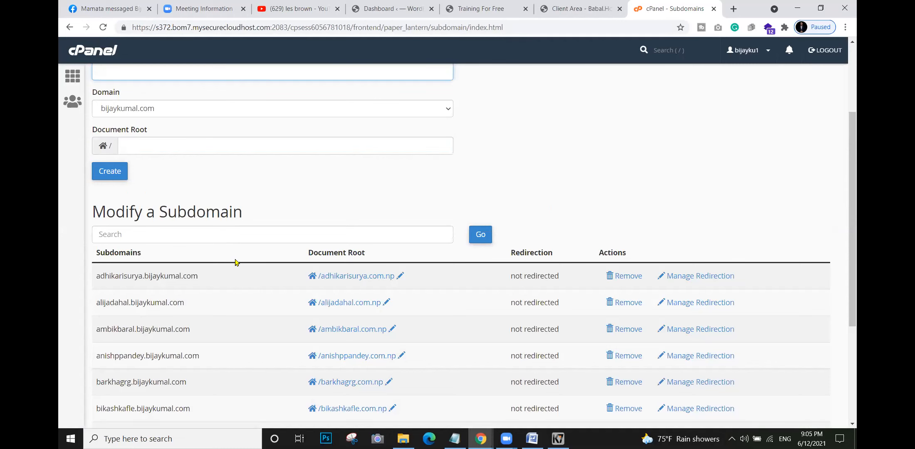
scroll(236, 263, "down", 3)
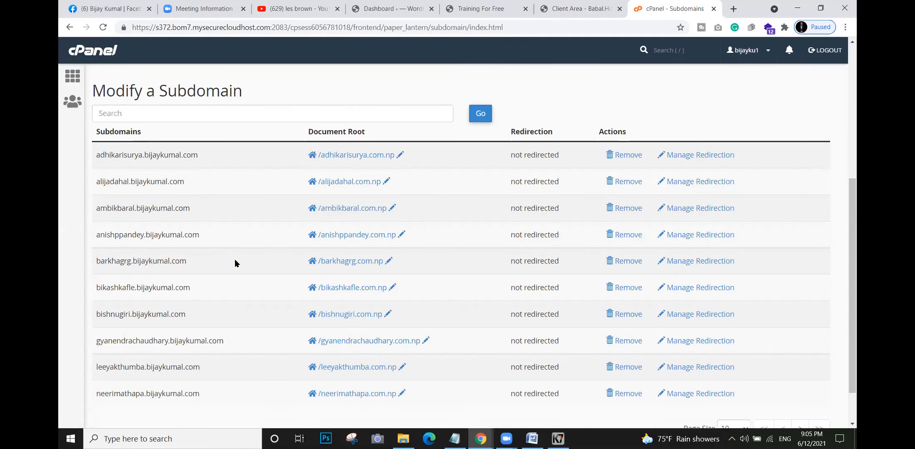
scroll(236, 268, "down", 2)
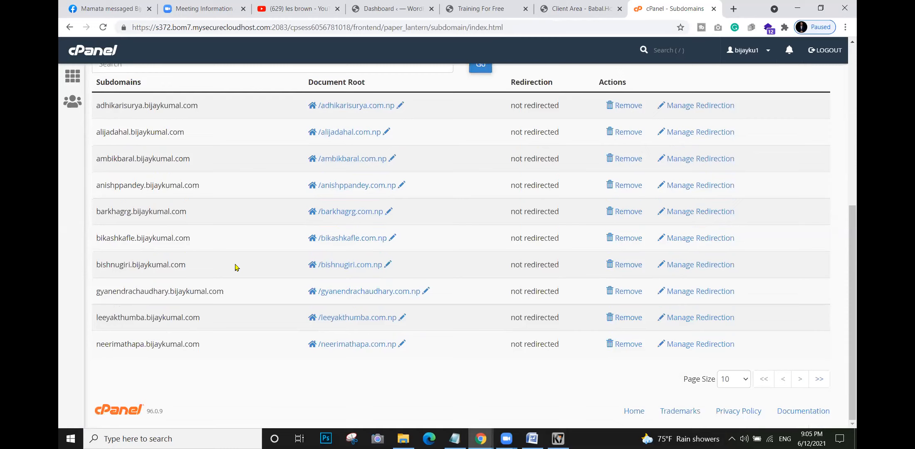
left_click_drag(107, 344, 200, 345)
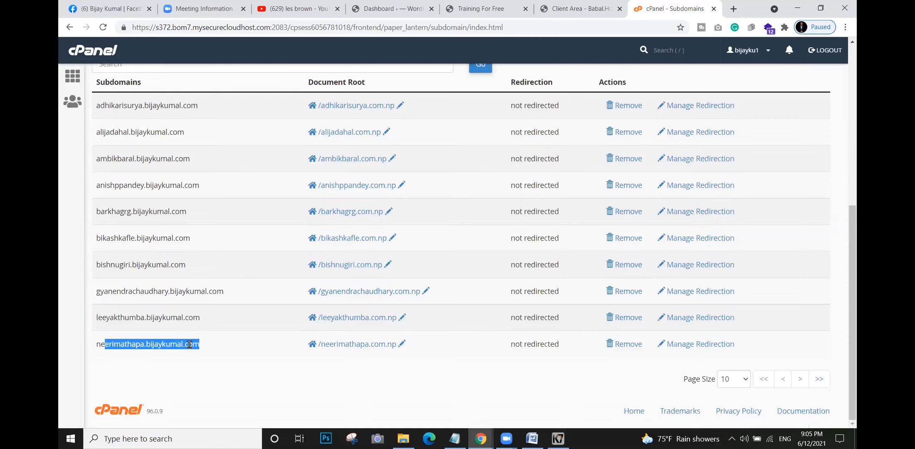
left_click_drag(118, 317, 180, 336)
left_click(132, 380)
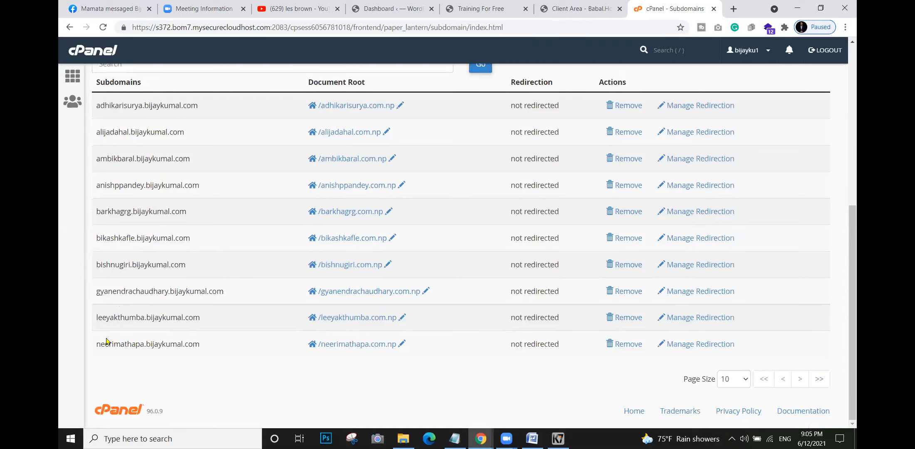
left_click_drag(107, 344, 172, 354)
left_click_drag(121, 317, 183, 318)
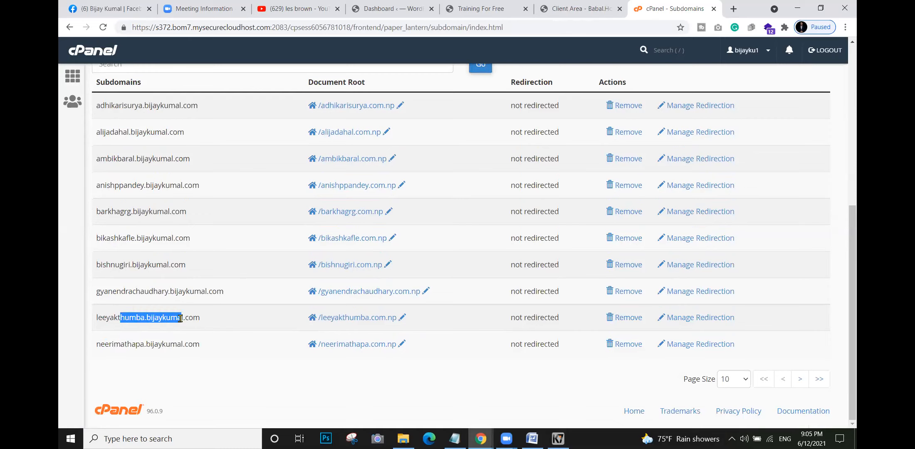
left_click_drag(136, 291, 194, 294)
left_click_drag(123, 265, 164, 266)
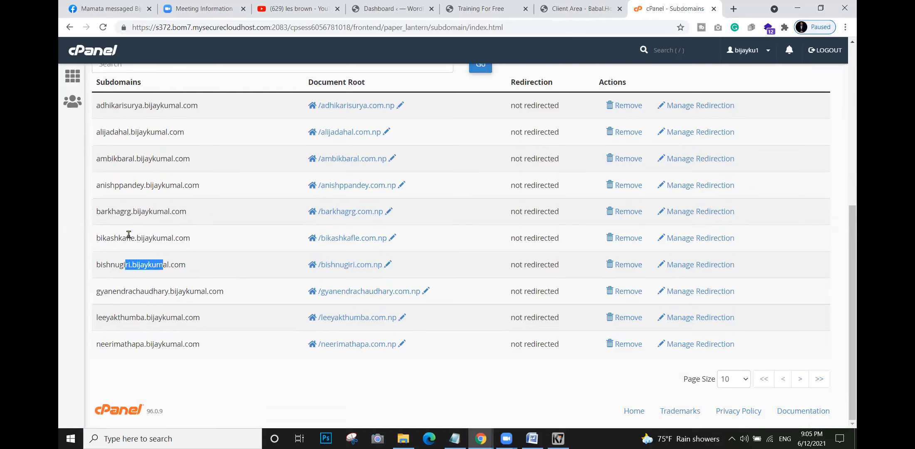
left_click_drag(111, 238, 158, 235)
left_click_drag(112, 212, 144, 212)
left_click_drag(124, 185, 152, 188)
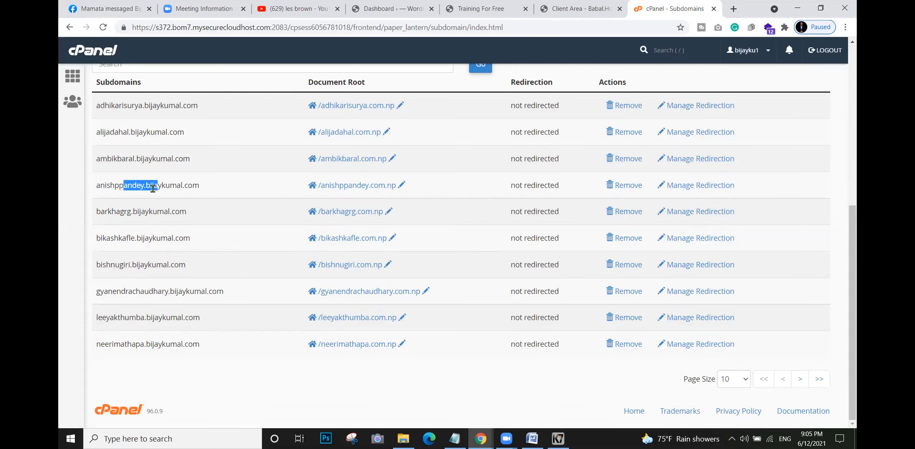
scroll(201, 211, "up", 3)
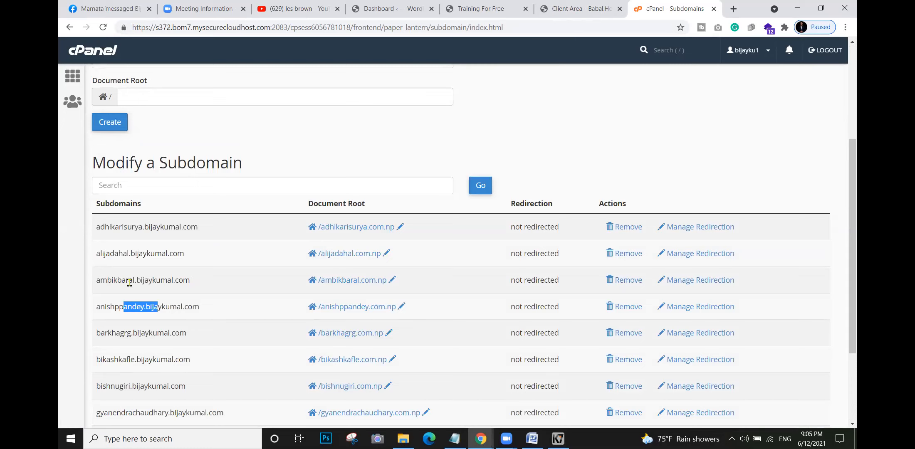
left_click_drag(121, 281, 164, 282)
left_click_drag(109, 254, 155, 258)
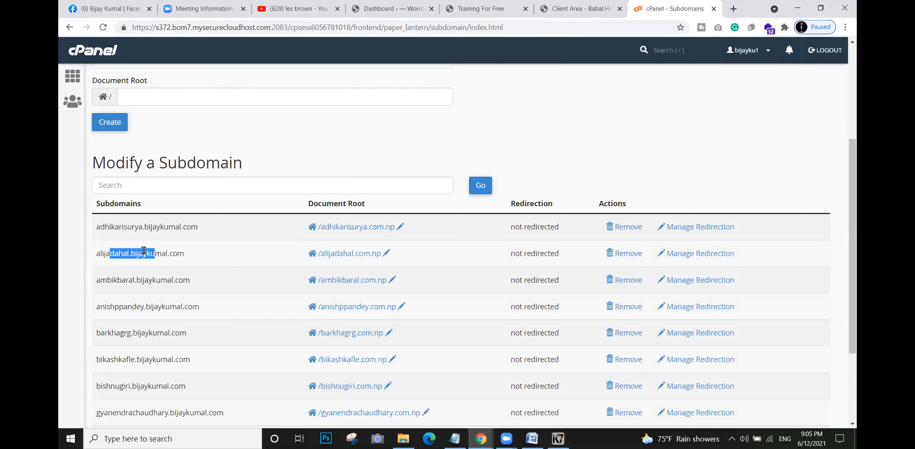
left_click_drag(126, 227, 178, 228)
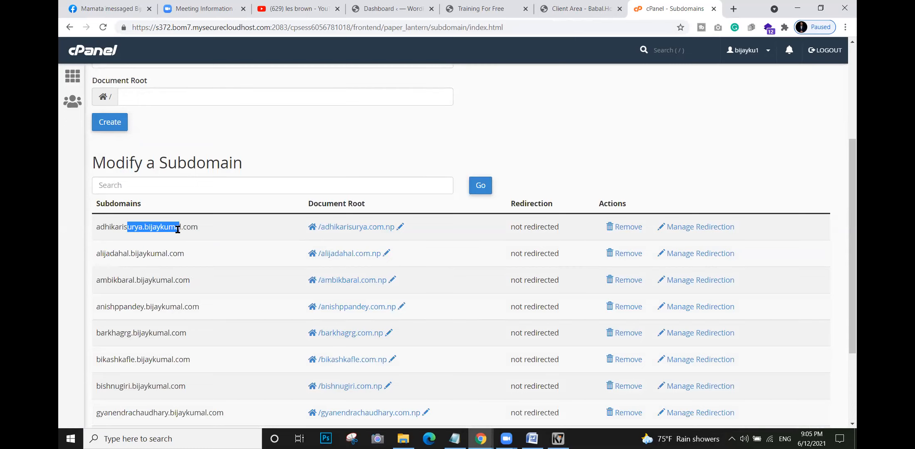
scroll(255, 295, "up", 4)
scroll(254, 287, "down", 5)
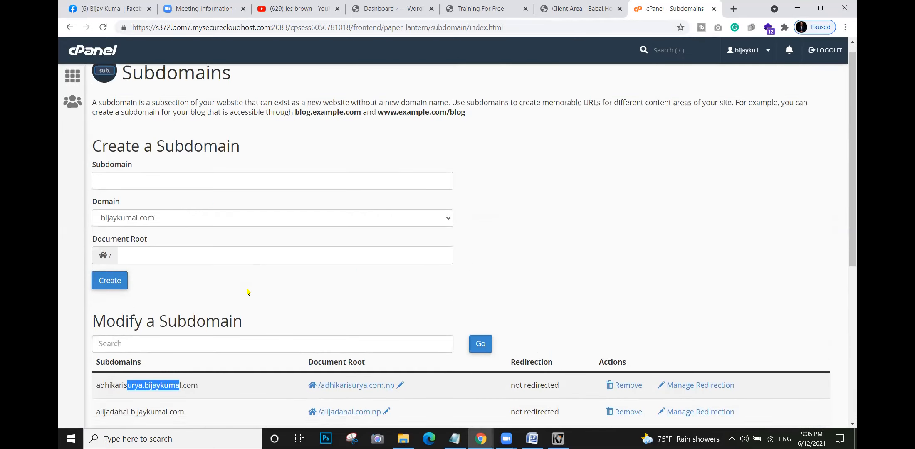
left_click_drag(214, 152, 216, 378)
scroll(216, 377, "down", 2)
left_click(385, 393)
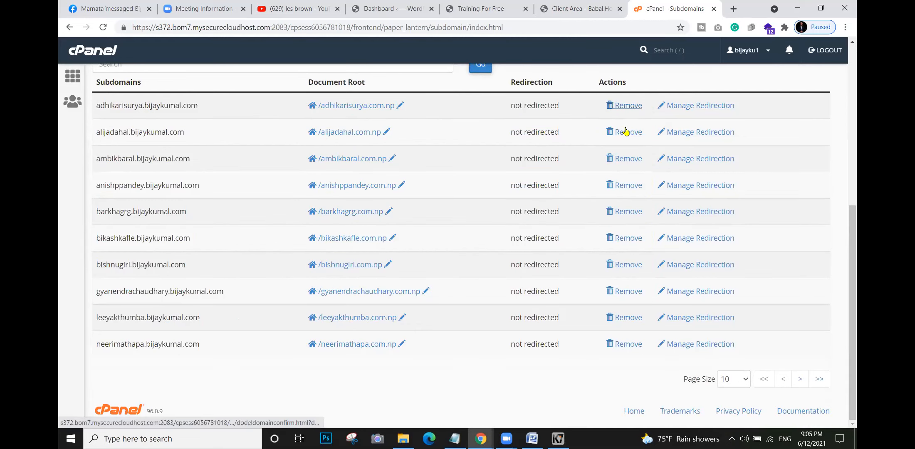
scroll(499, 379, "up", 7)
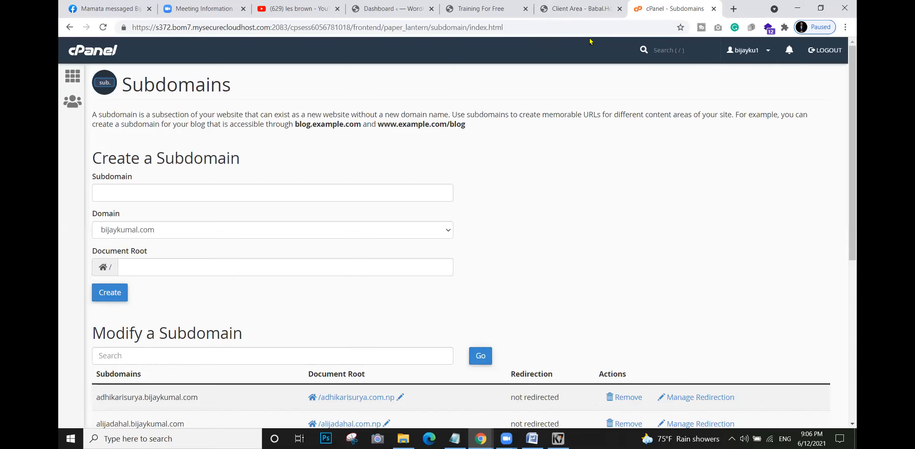
left_click(602, 29)
- Go to babal.host and open all Unlimited Cloud Hosting plans, noting Single Unlimited's name and price
type("bab")
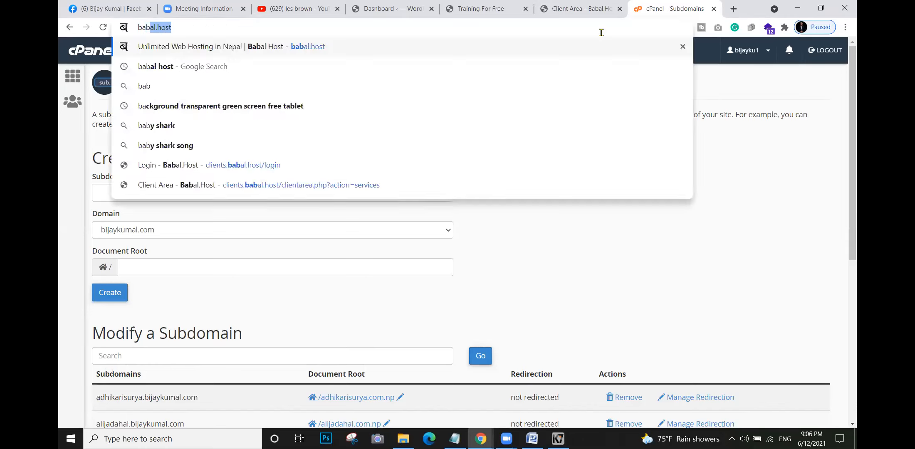
key("Return")
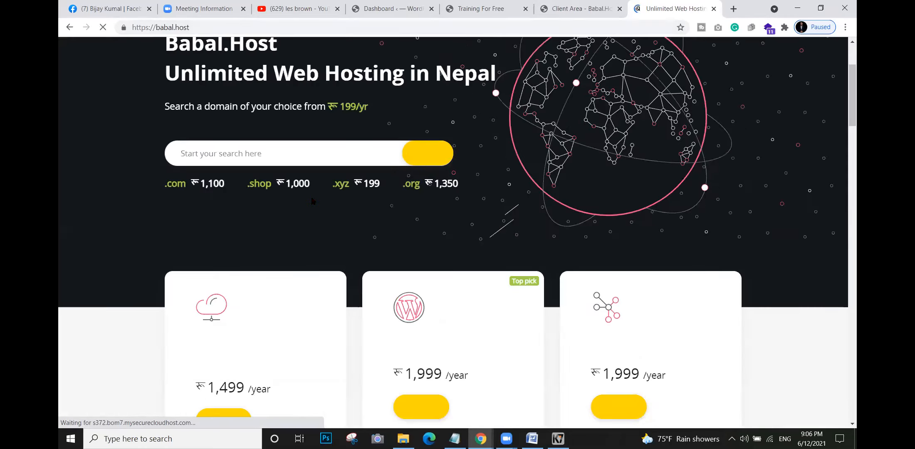
scroll(301, 217, "down", 3)
left_click(214, 295)
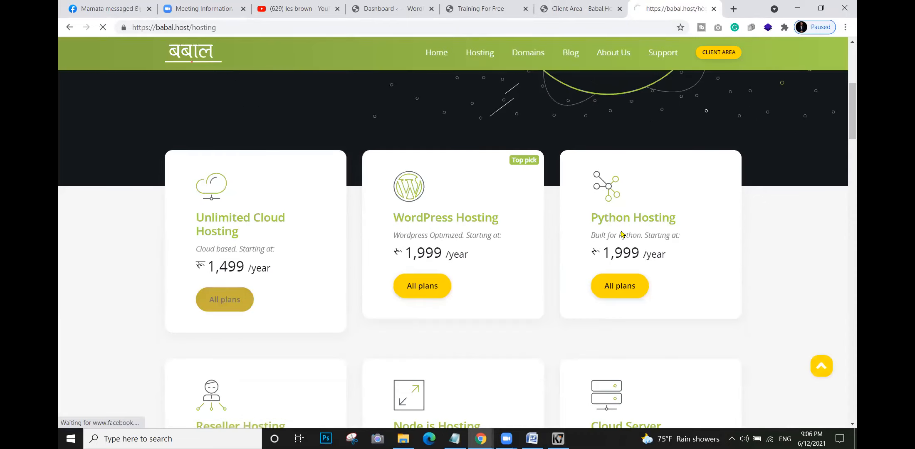
scroll(621, 236, "down", 10)
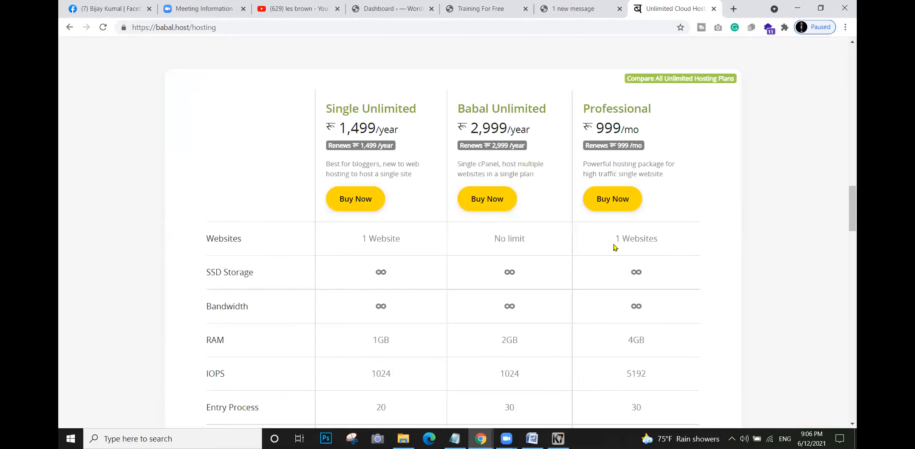
scroll(614, 248, "up", 3)
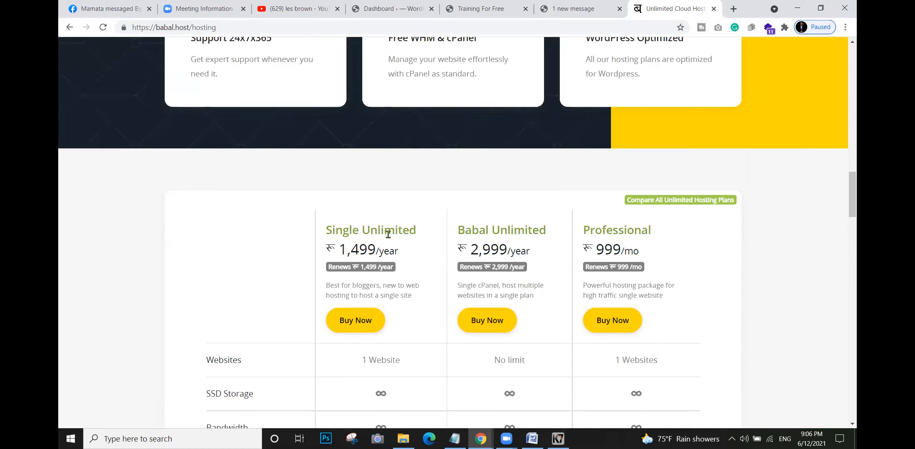
triple_click(389, 234)
left_click_drag(397, 227, 292, 211)
left_click(459, 218)
left_click_drag(463, 227, 576, 229)
left_click(560, 236)
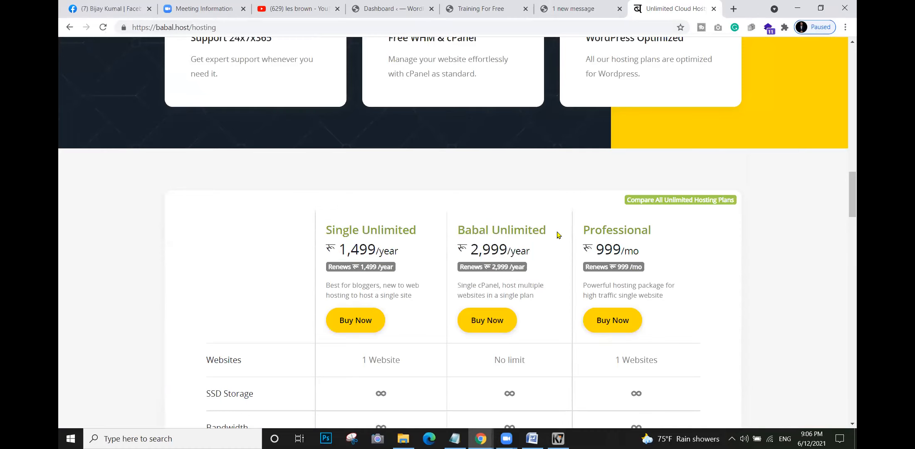
- Scroll the plan comparison and highlight the Database Limit row, where Single Unlimited allows 3
scroll(558, 237, "down", 15)
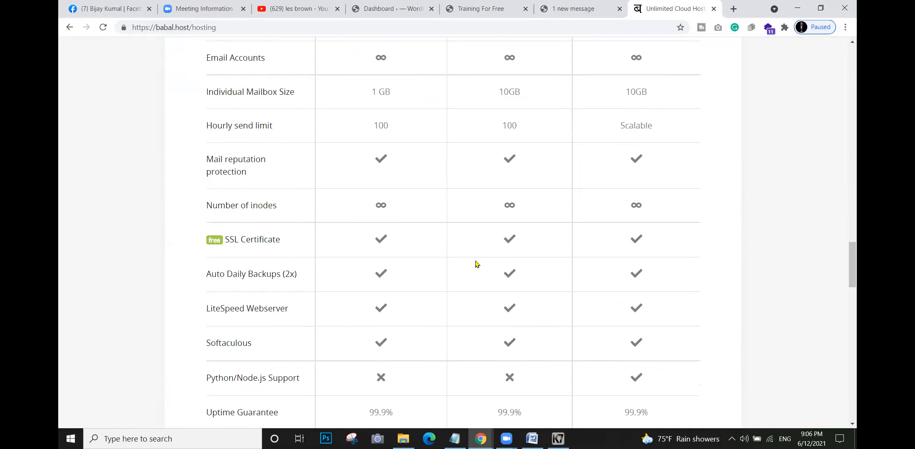
scroll(355, 283, "down", 3)
scroll(354, 286, "down", 3)
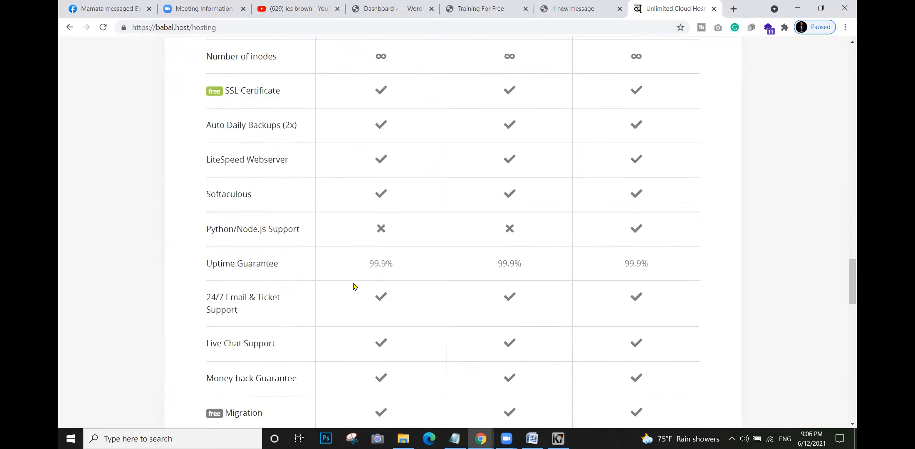
scroll(355, 286, "up", 3)
scroll(354, 286, "up", 3)
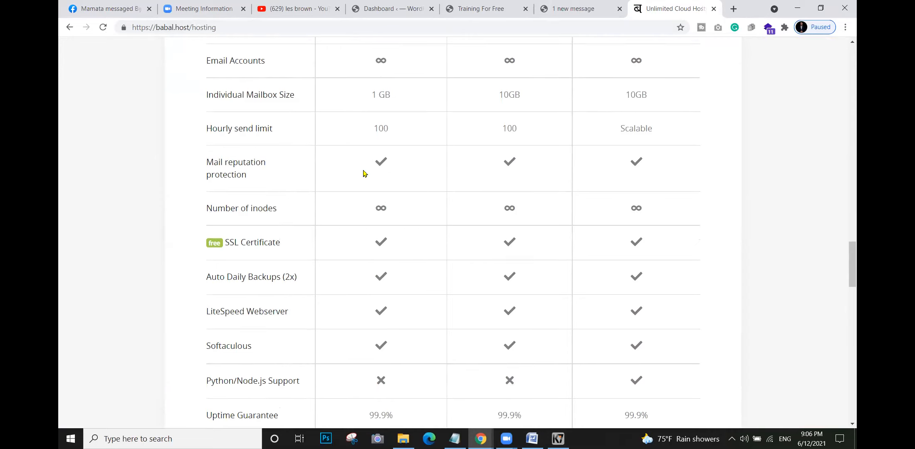
scroll(361, 177, "up", 3)
left_click_drag(211, 143, 189, 146)
left_click(272, 145)
left_click(241, 148)
left_click_drag(275, 147, 220, 153)
left_click_drag(338, 154, 402, 153)
left_click(415, 155)
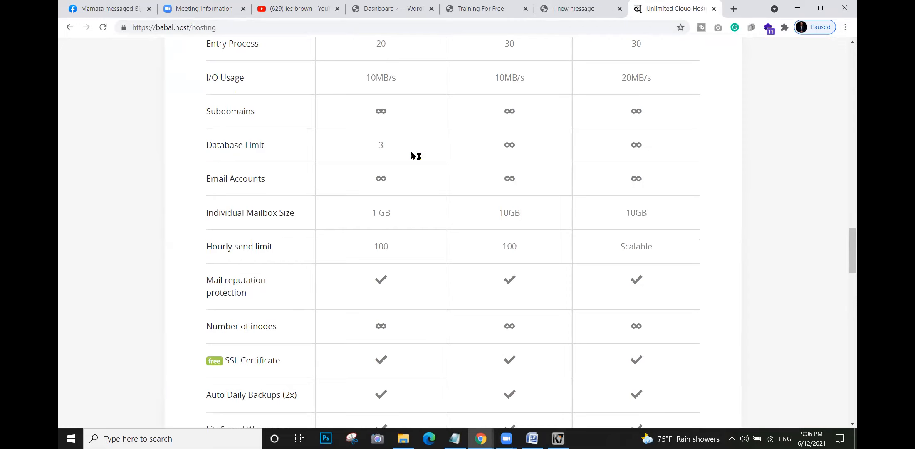
left_click_drag(412, 154, 343, 149)
left_click(477, 153)
left_click_drag(390, 151, 350, 161)
left_click(387, 138)
double_click(409, 146)
left_click(497, 145)
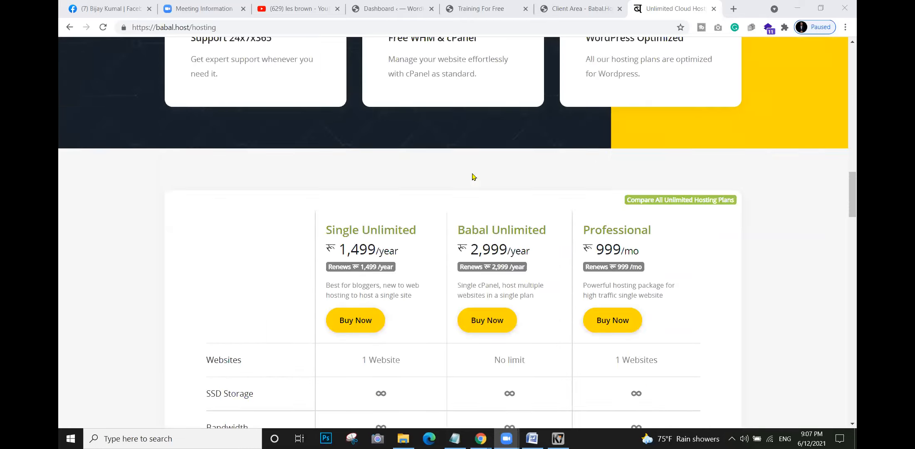
- Order the Single Unlimited plan from the babal.host/hosting page
scroll(470, 179, "up", 10)
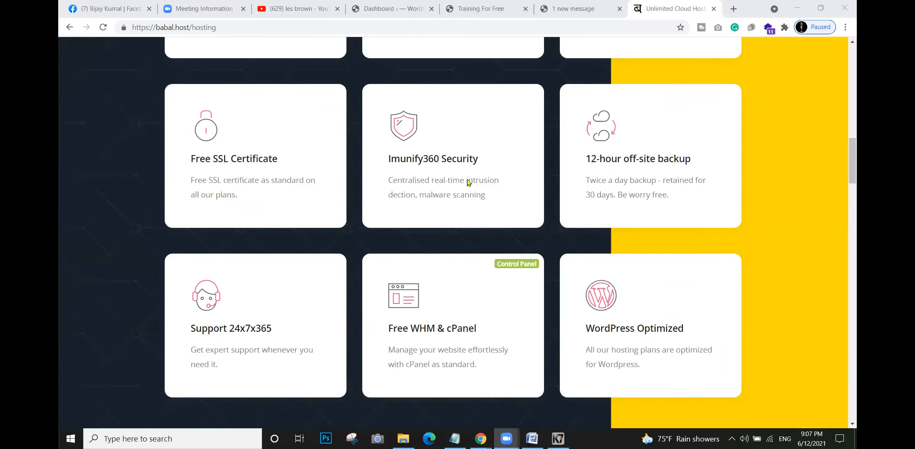
scroll(395, 216, "up", 10)
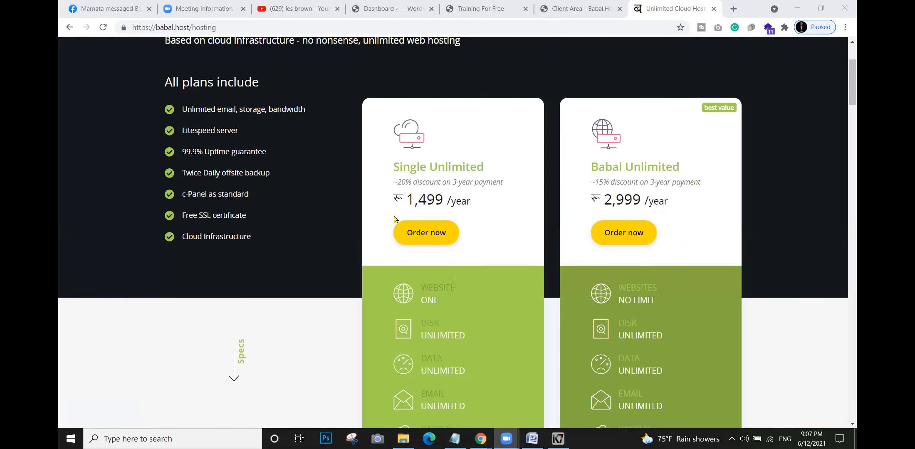
left_click(433, 234)
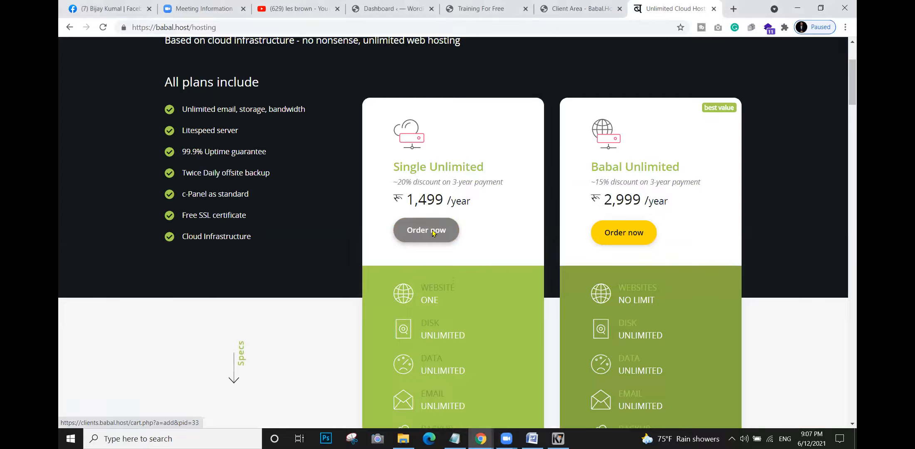
left_click(432, 230)
scroll(431, 233, "down", 3)
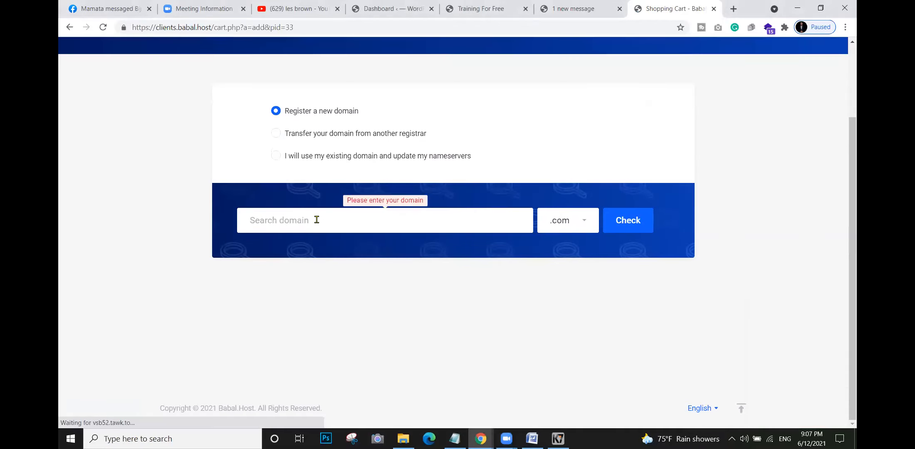
- Use the existing .com.np domain for the Single Unlimited order, reaching configuration with NPR 1,694 due
left_click(293, 156)
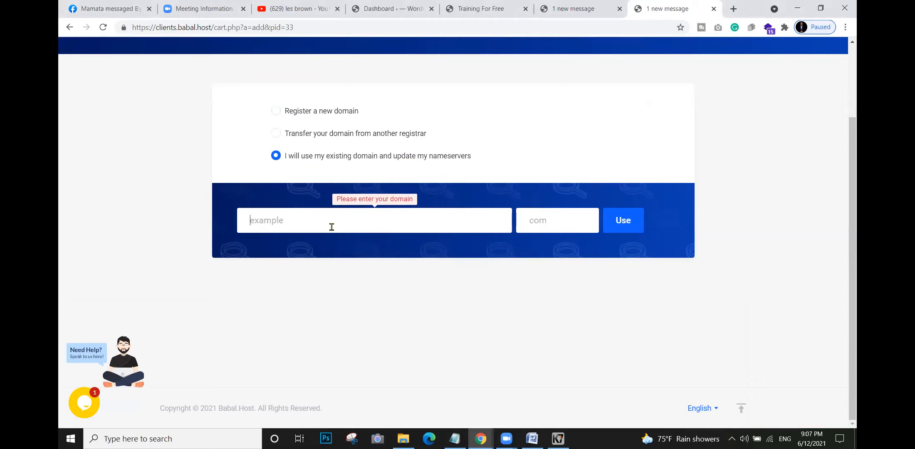
type("bijaykumal")
left_click(570, 220)
type("com.np")
left_click(623, 224)
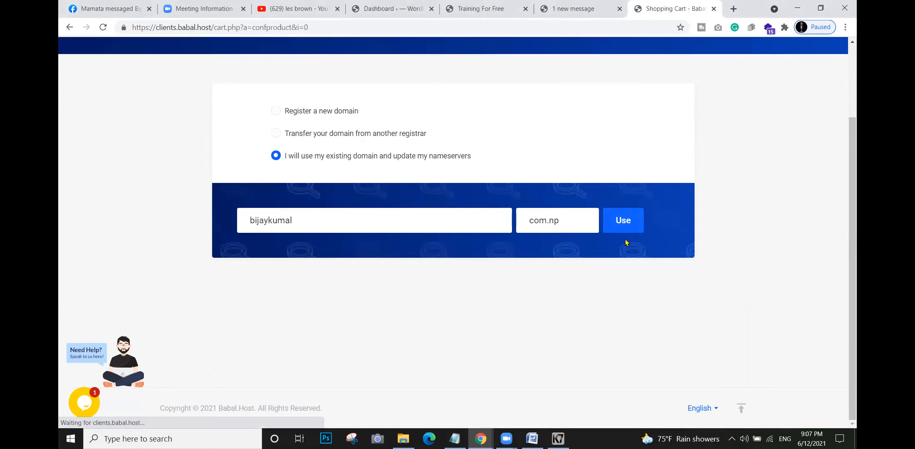
scroll(468, 271, "down", 3)
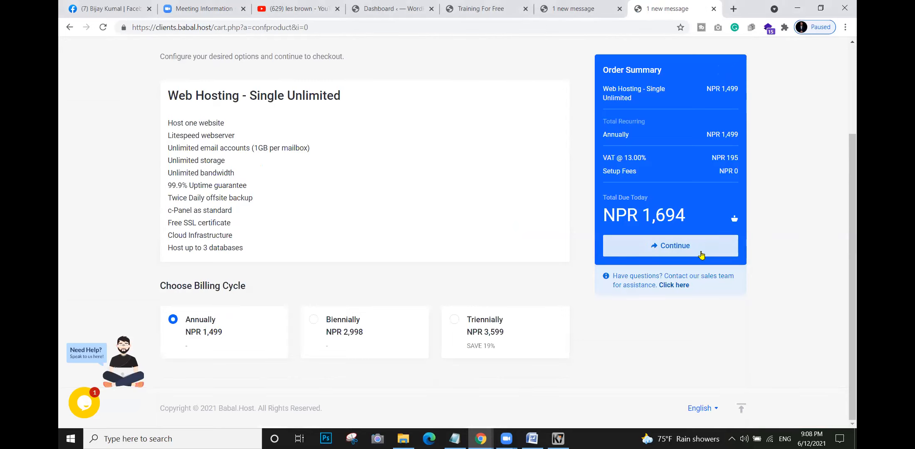
- Close the Shopping Cart tab to return to the Managing page for Web Hosting - Babal Unlimited
scroll(699, 269, "up", 2)
scroll(699, 273, "down", 2)
scroll(678, 313, "up", 1)
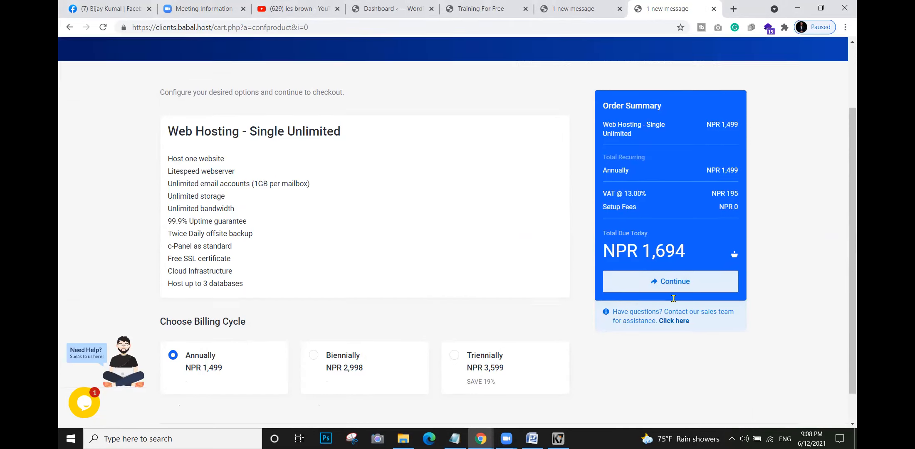
scroll(674, 299, "up", 2)
left_click(714, 8)
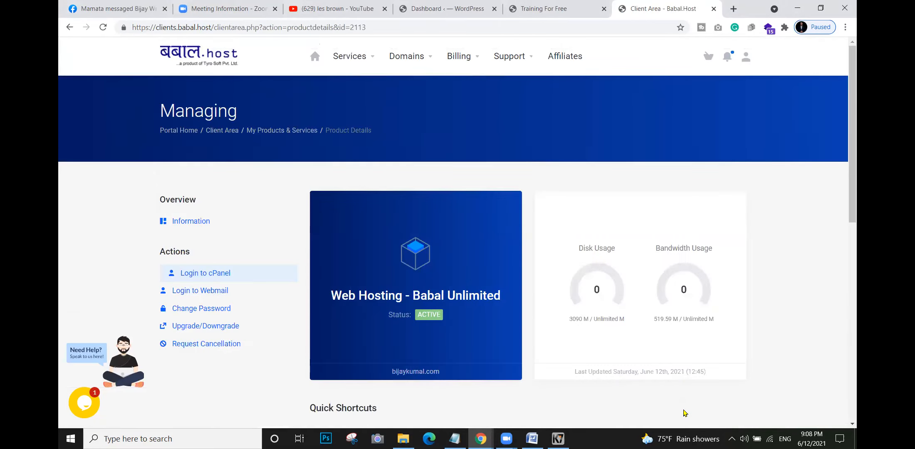
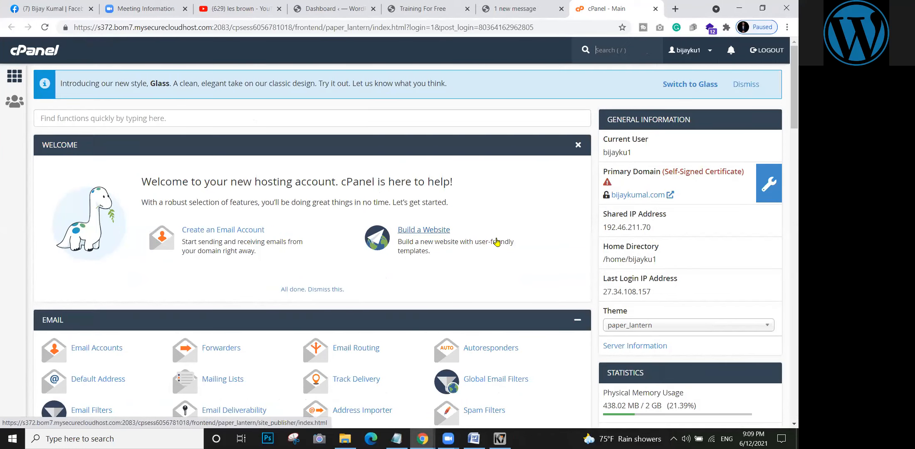
- Scroll the cPanel home page to the Domains section and open Addon Domains
scroll(499, 243, "down", 8)
scroll(502, 242, "down", 2)
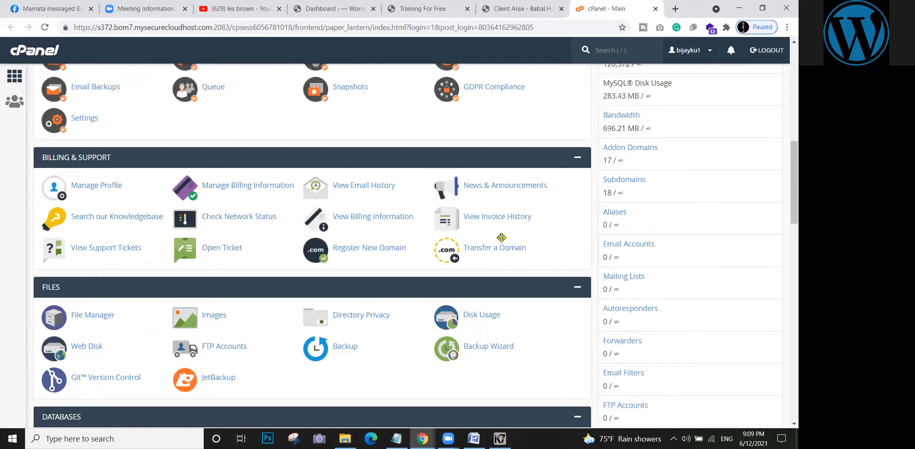
scroll(502, 238, "down", 6)
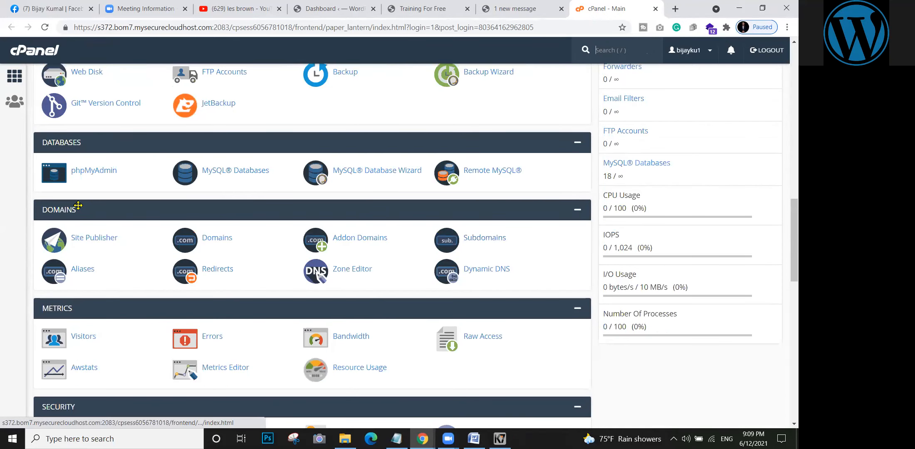
mouse_move(87, 206)
left_mouse_down()
mouse_move(42, 212)
mouse_move(93, 215)
mouse_move(84, 213)
left_mouse_up()
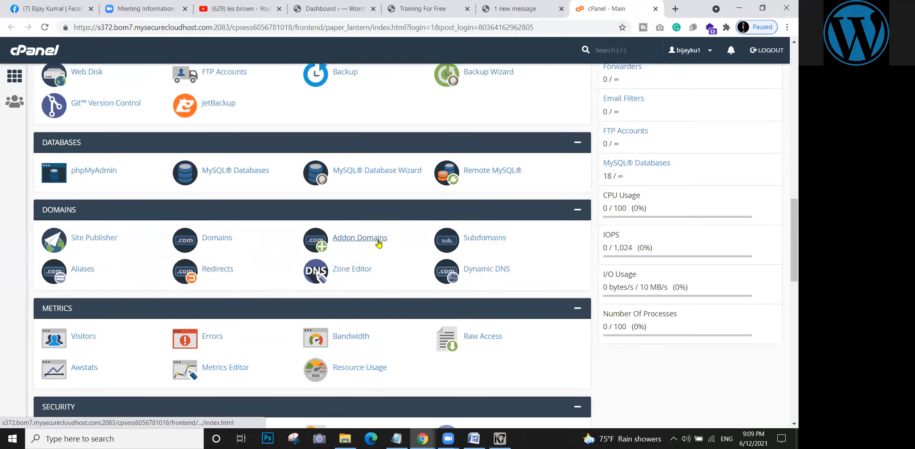
left_click(349, 242)
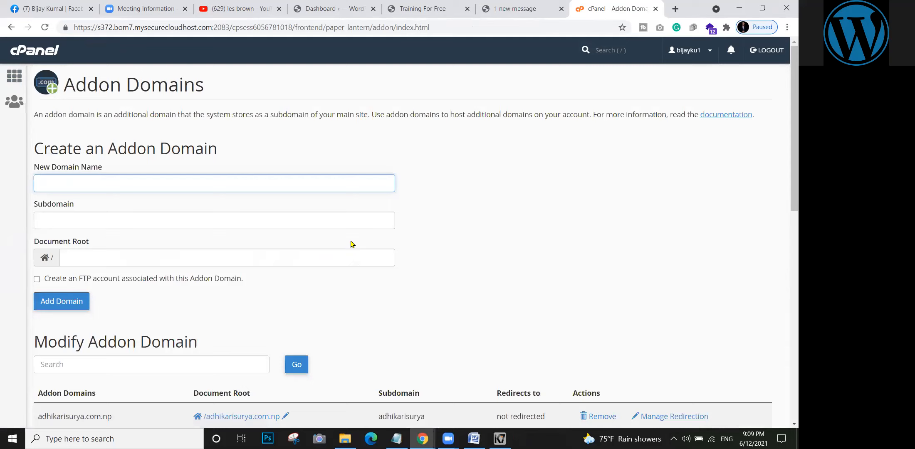
- Look over the New Domain Name and Subdomain fields without adding anything, then close the cPanel tab
left_click(187, 225)
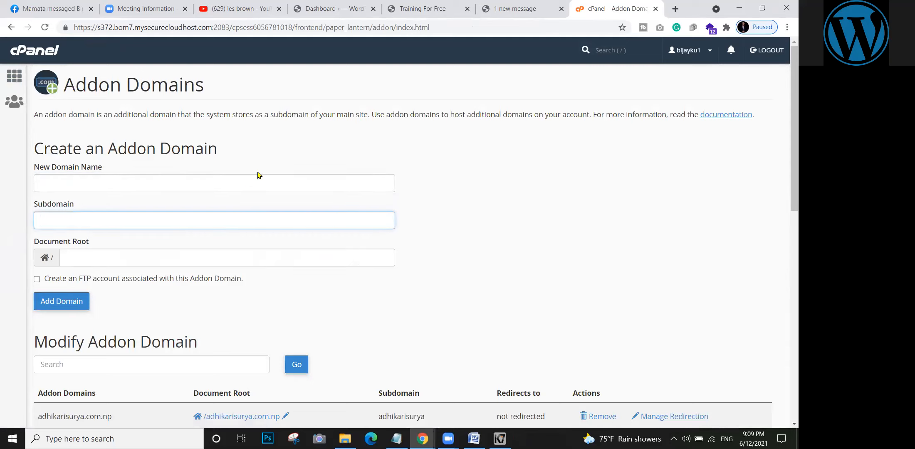
left_click(254, 220)
left_click(9, 316)
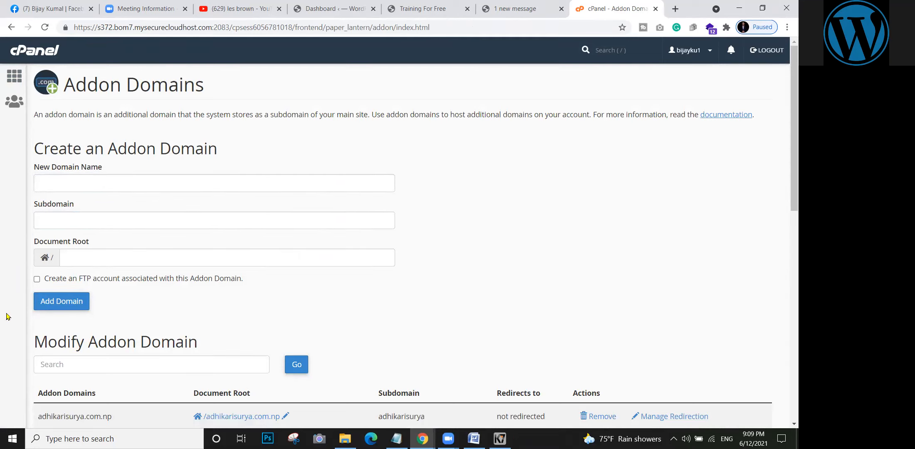
left_click(655, 9)
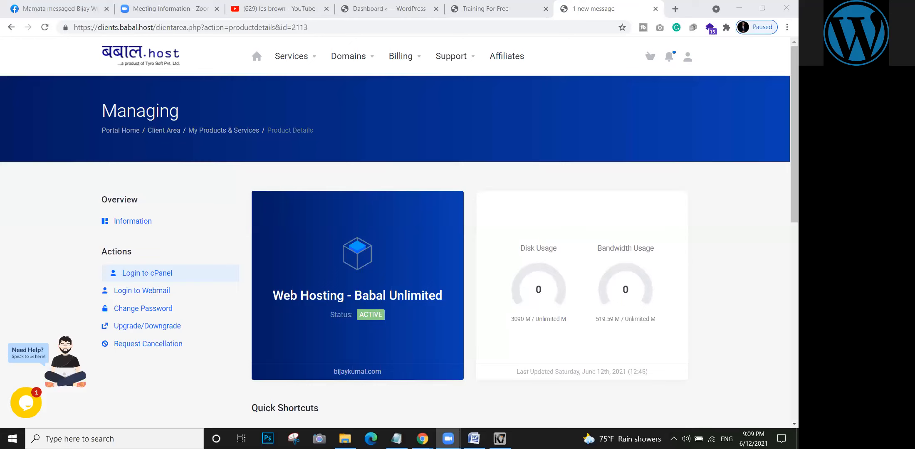
- Close the extra hosting browser window, keeping the Babal.Host client area in view
left_click(475, 439)
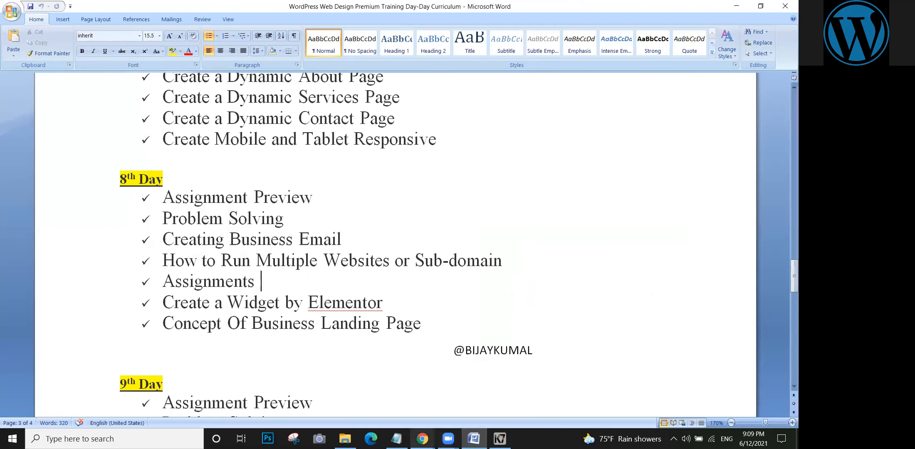
left_click(478, 389)
left_click(787, 6)
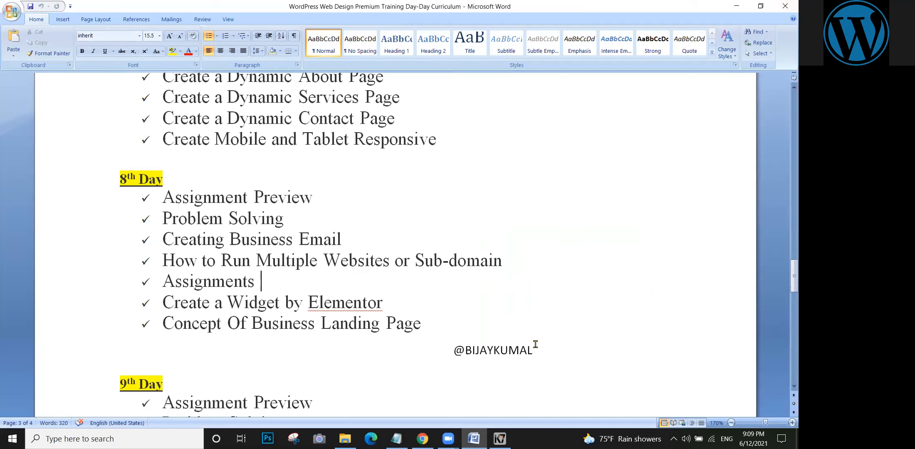
left_click(422, 439)
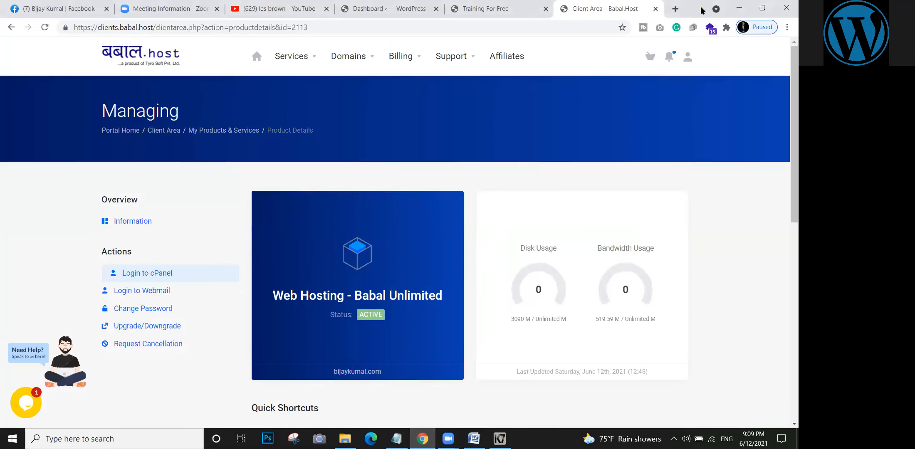
- Open bizinice.com in a new browser tab
left_click(676, 9)
type("b")
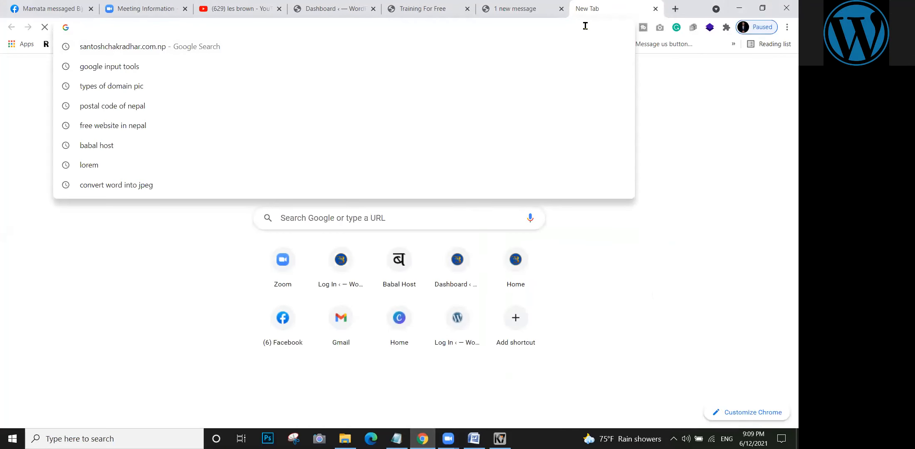
type("i")
key("Return")
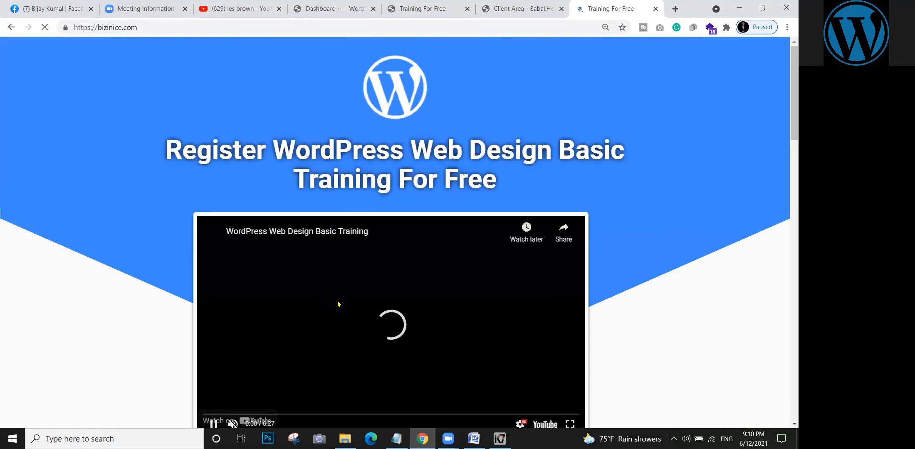
- Pause the embedded training video on the bizinice.com page
left_click(496, 305)
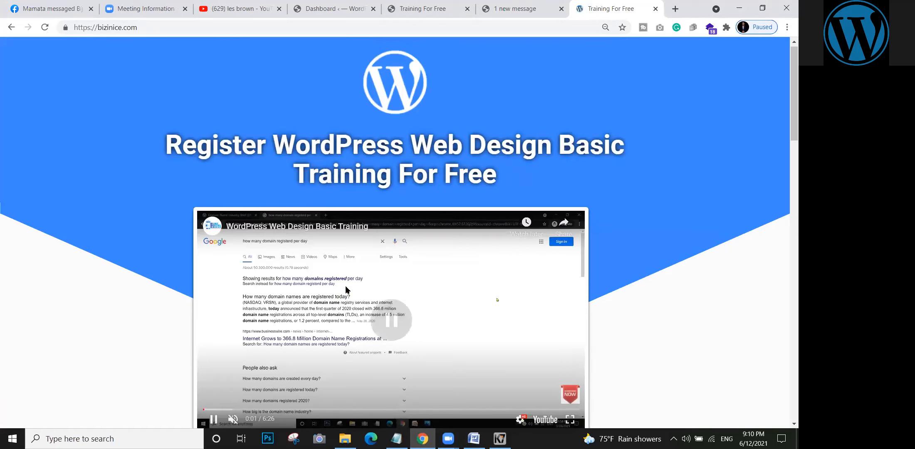
scroll(430, 116, "down", 10)
scroll(437, 130, "up", 10)
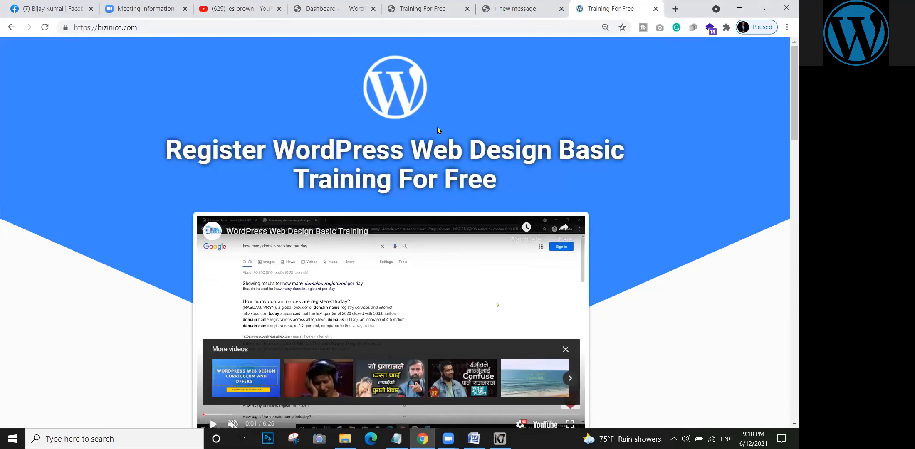
scroll(437, 130, "down", 3)
- Open simonzon.com in another new tab
left_click(633, 11)
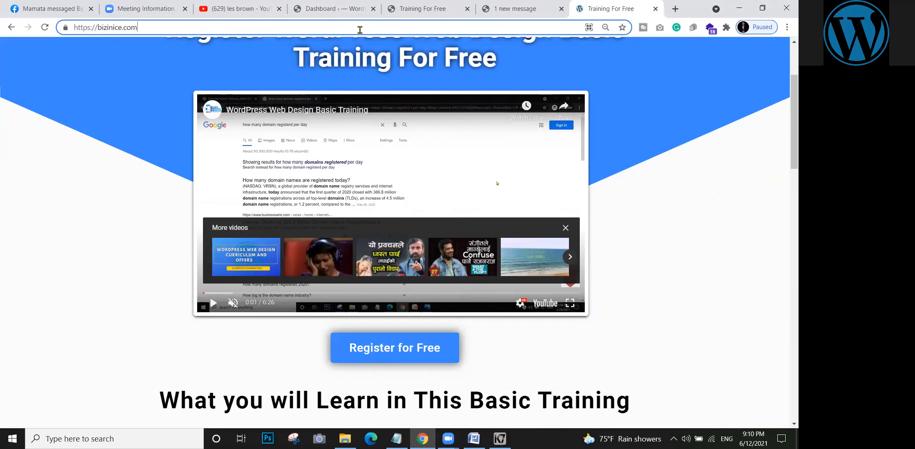
left_click(675, 9)
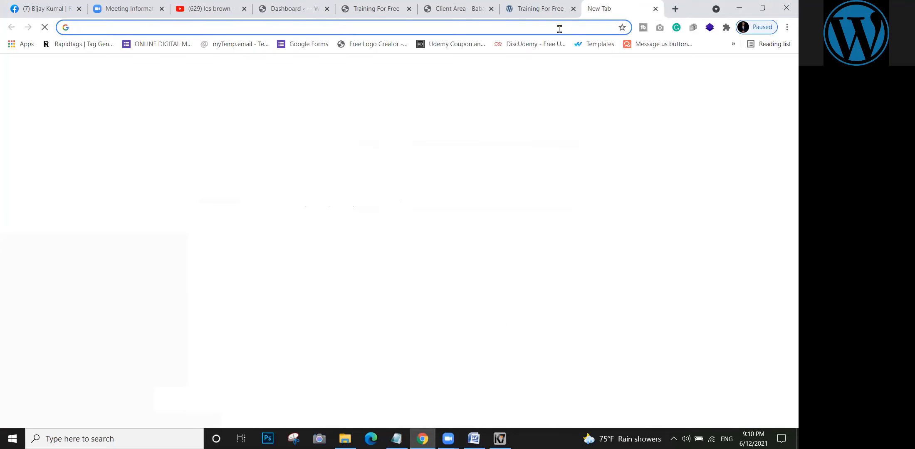
type("simonzon.com")
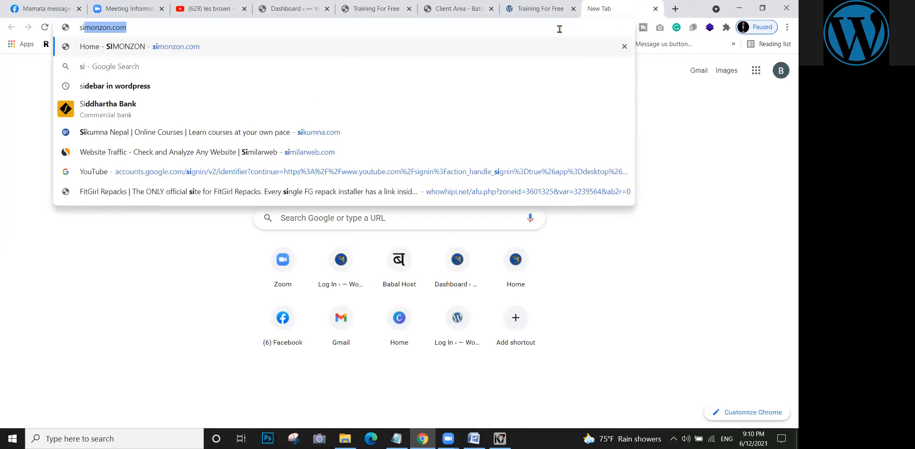
key("Return")
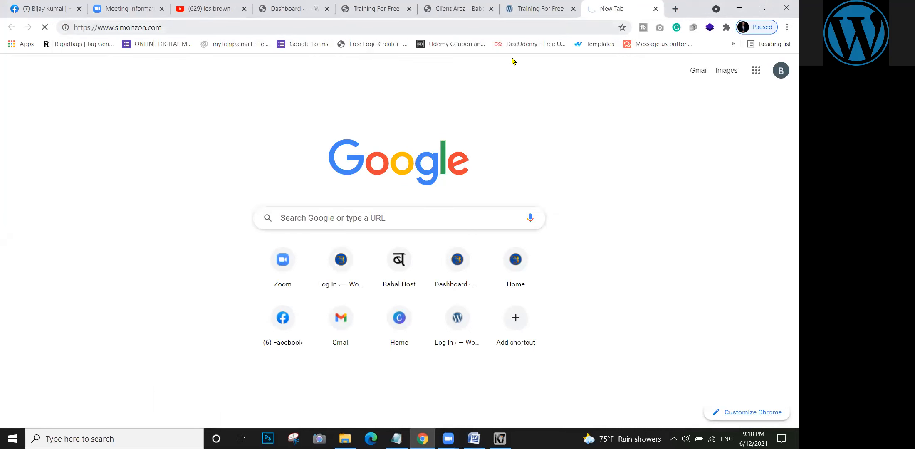
- Back on the bizinice.com page, select its full web address
left_click(548, 5)
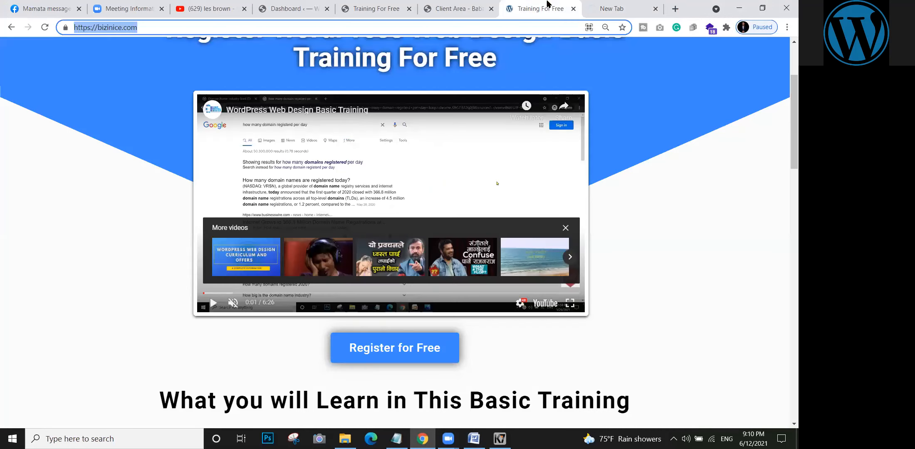
left_click(517, 27)
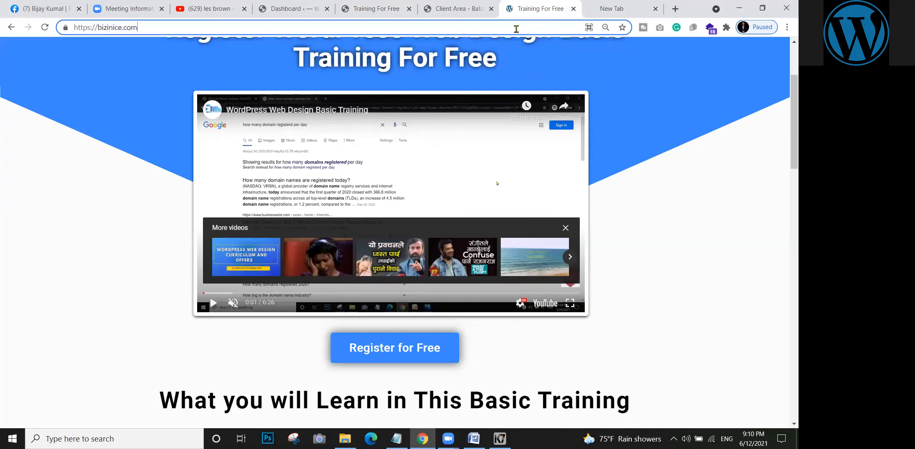
scroll(653, 107, "up", 3)
scroll(656, 110, "down", 3)
scroll(656, 109, "up", 3)
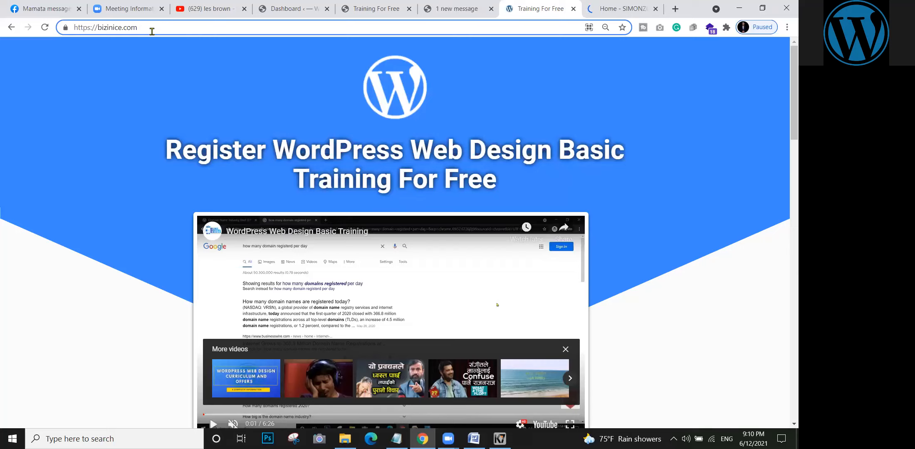
left_click_drag(138, 28, 75, 32)
left_click(516, 79)
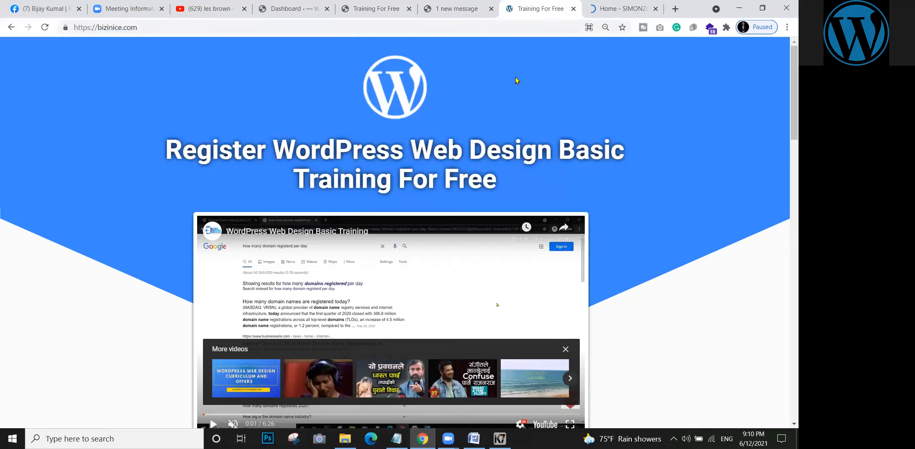
left_click(215, 29)
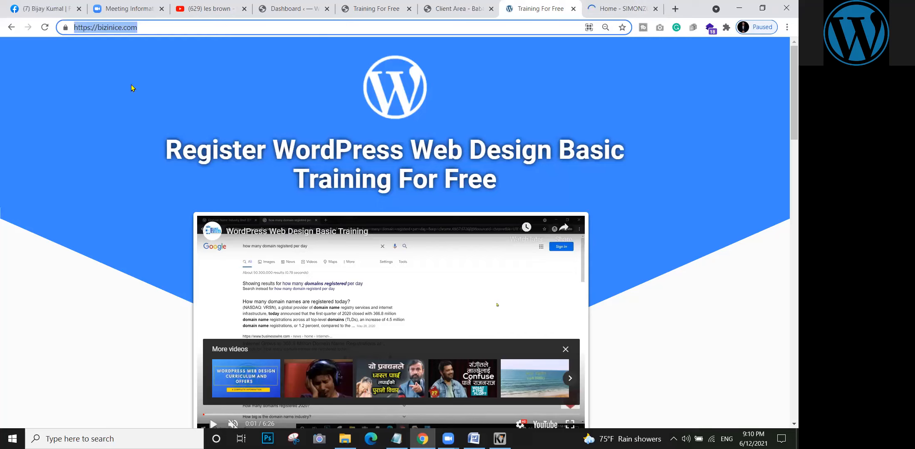
left_click(184, 27)
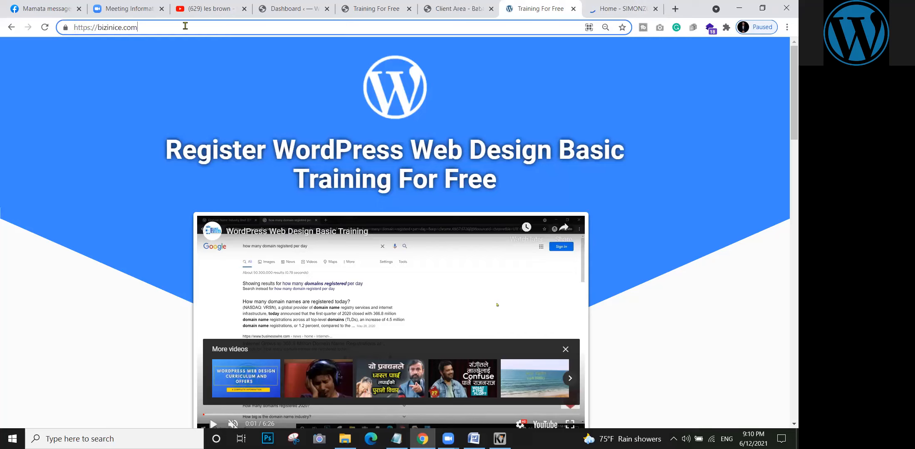
left_click_drag(165, 27, 75, 34)
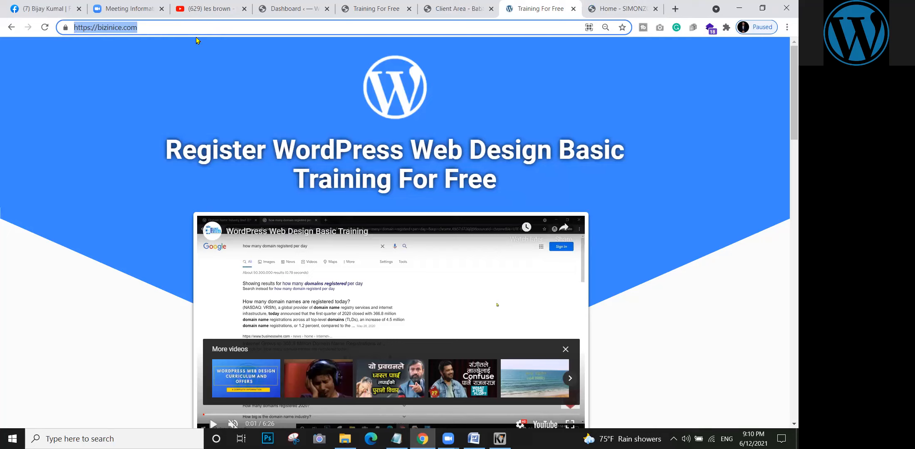
left_click_drag(216, 25, 76, 29)
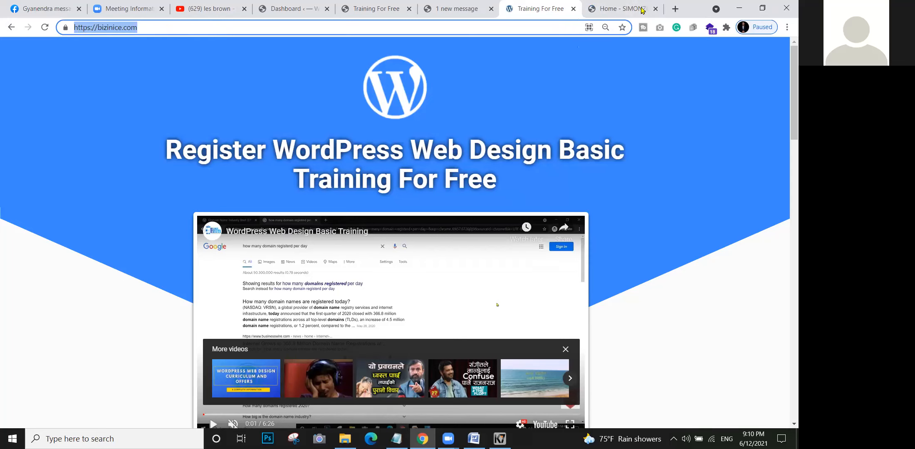
- Close the simonzon.com and bizinice.com tabs
left_click(657, 12)
left_click(656, 9)
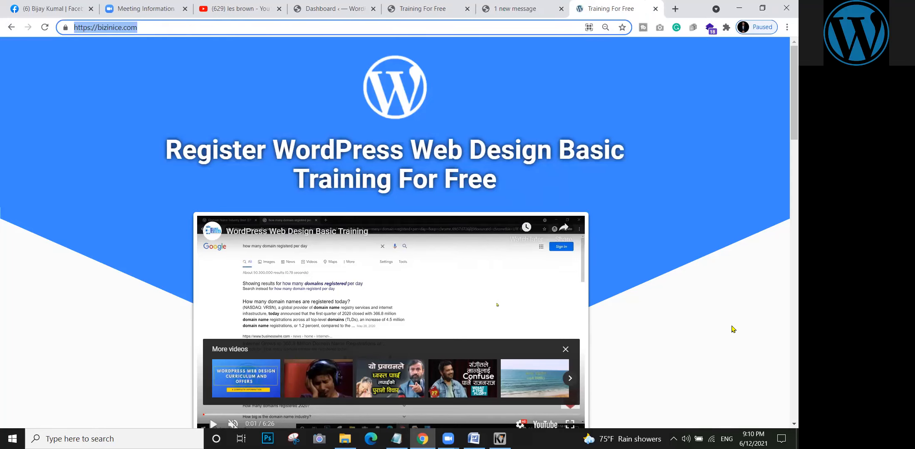
left_click(655, 9)
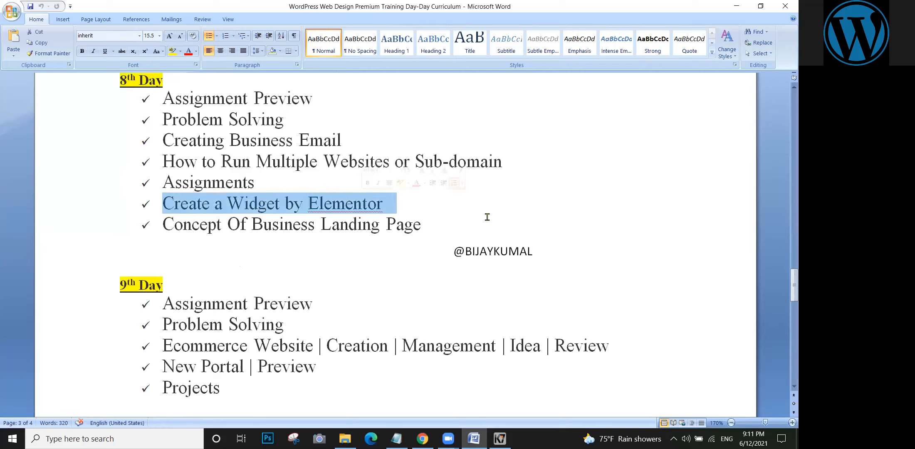
- Undo the merge so 'Create a Widget by Elementor' is its own line, then close the Babal.Host tab
left_click(461, 231)
key("ctrl+z")
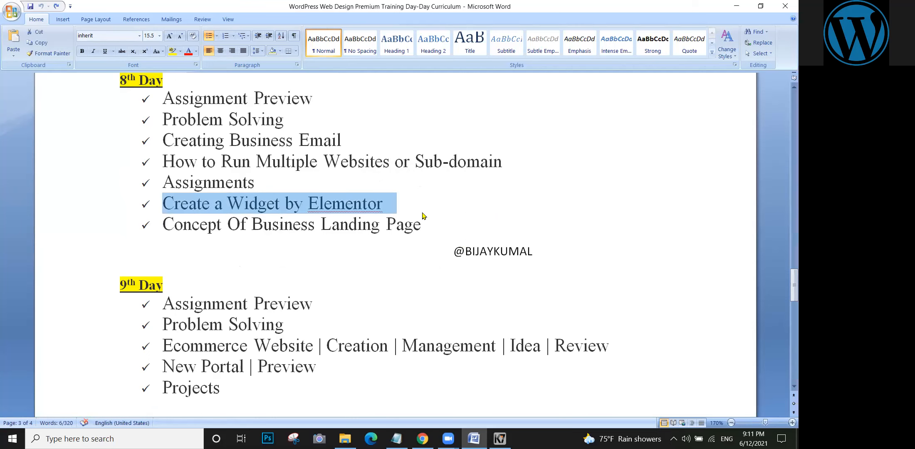
left_click(425, 210)
left_click(423, 439)
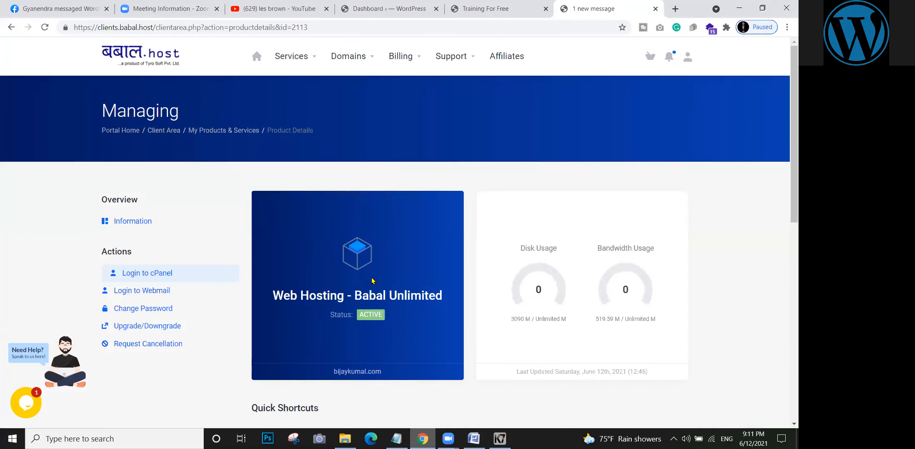
left_click(656, 8)
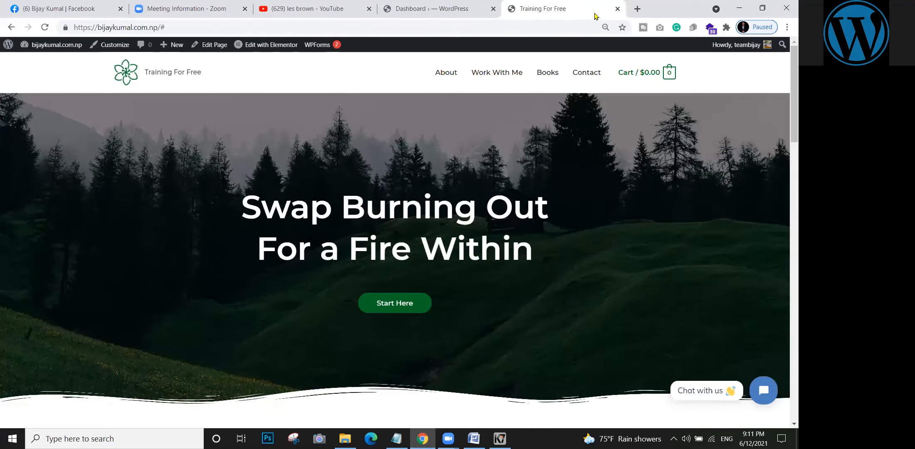
- Switch to the WordPress Dashboard tab and close the YouTube, Zoom and Facebook tabs
left_click(487, 7)
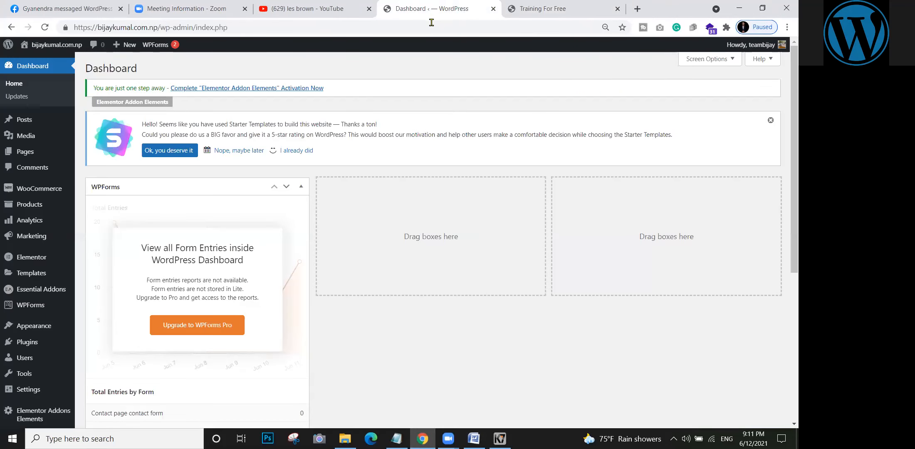
left_click(369, 8)
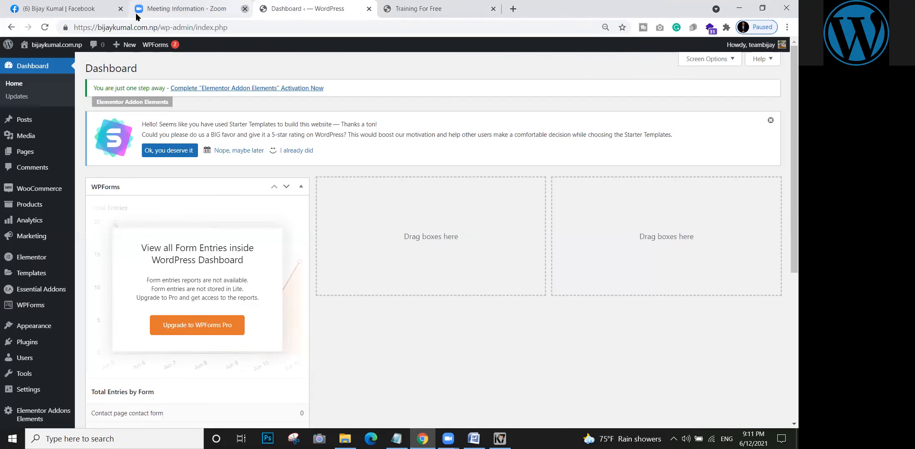
left_click(245, 8)
left_click(120, 8)
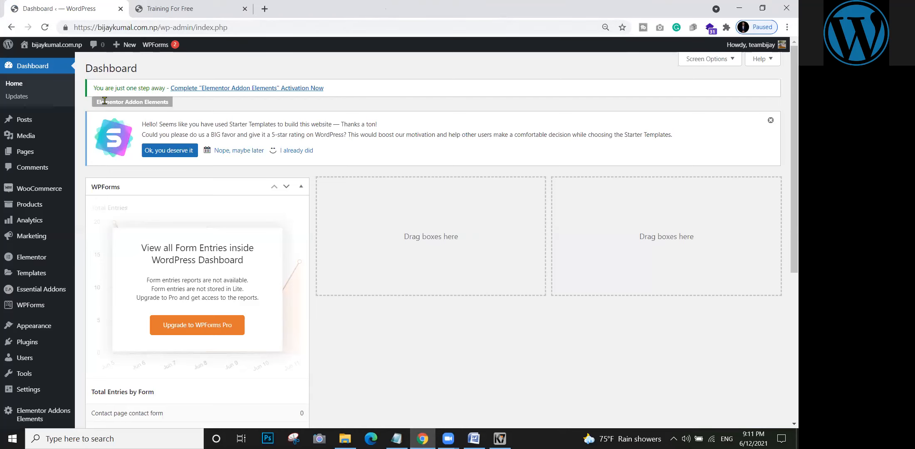
mouse_move(58, 236)
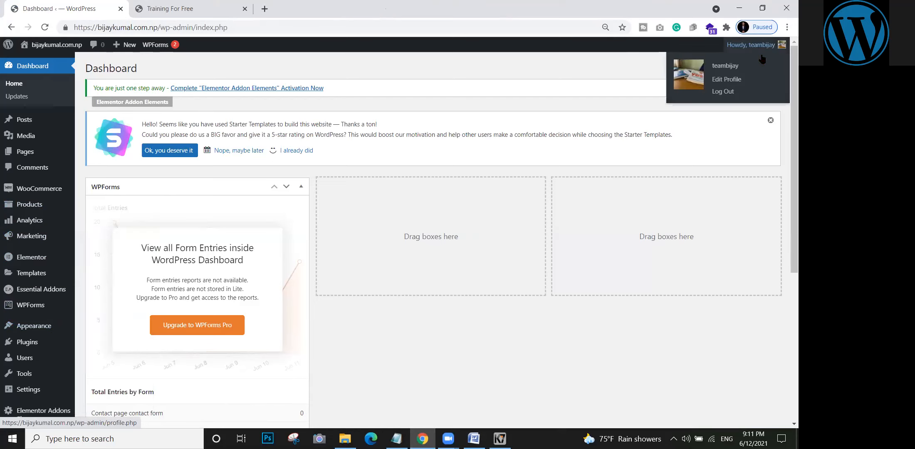
left_click(289, 27)
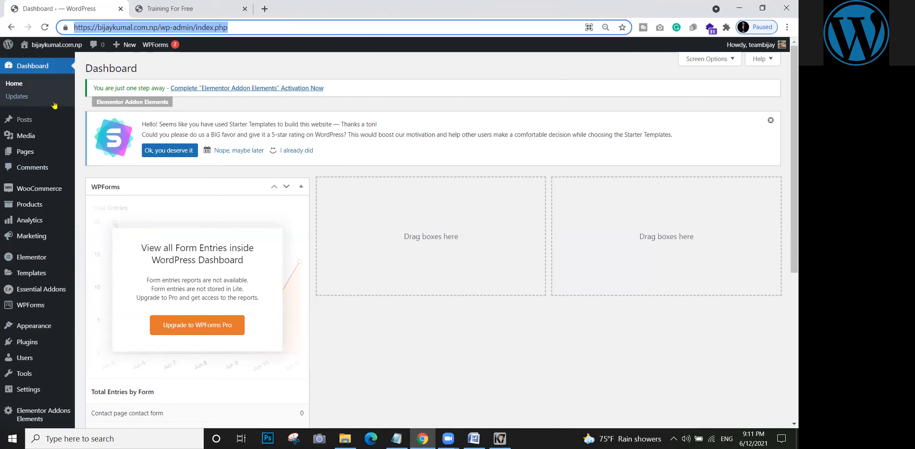
- Open Tools > WP Reset from the admin sidebar
scroll(39, 374, "down", 5)
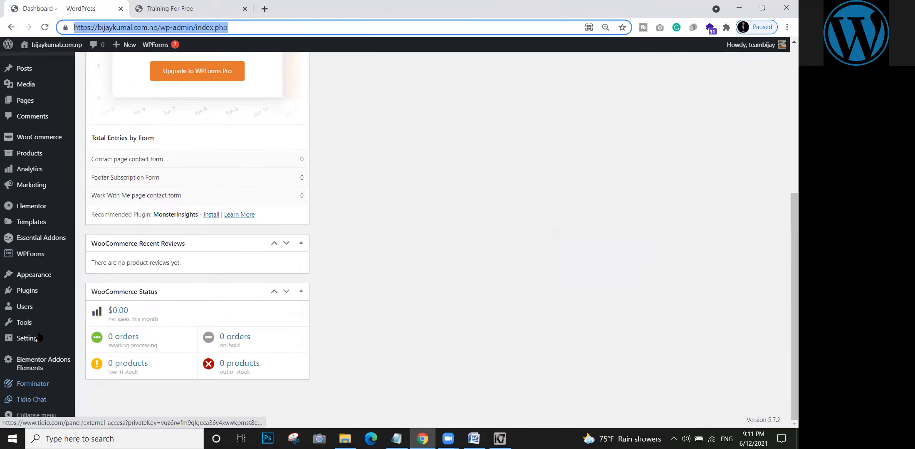
mouse_move(42, 332)
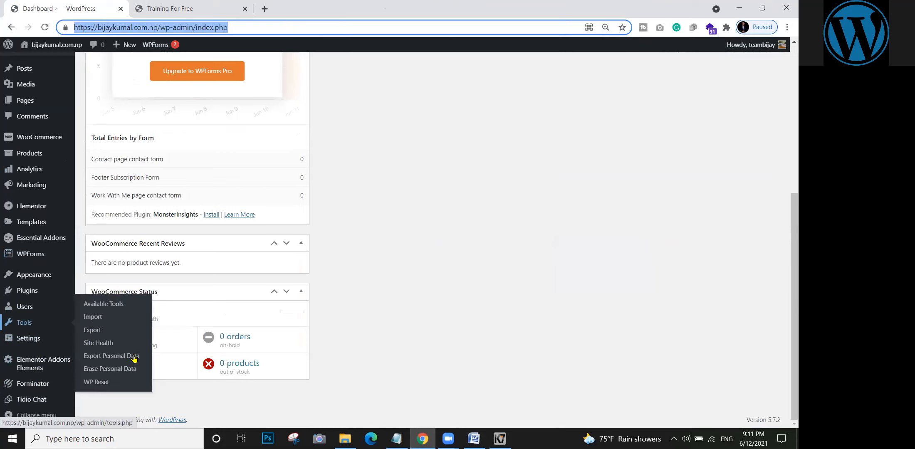
left_click(113, 385)
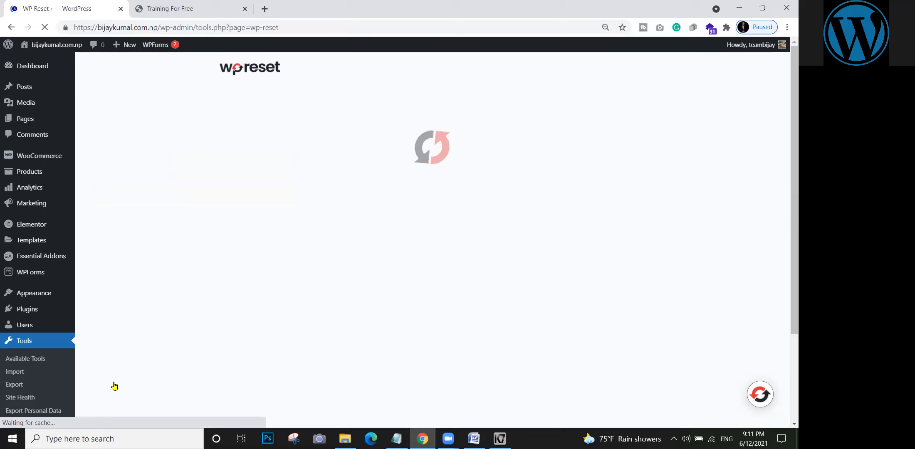
- Enter 'reset' as confirmation in WP Reset's Site Reset, then run and confirm the reset
scroll(327, 319, "down", 20)
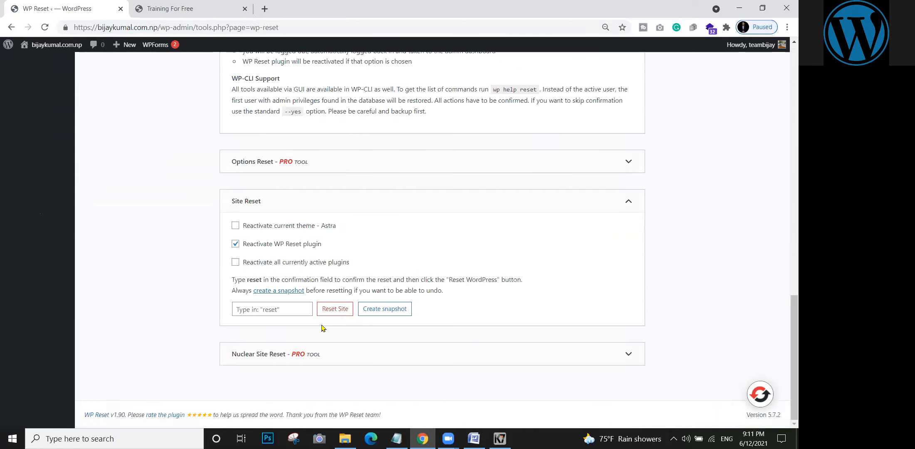
left_click(293, 308)
type("reet")
left_click(342, 312)
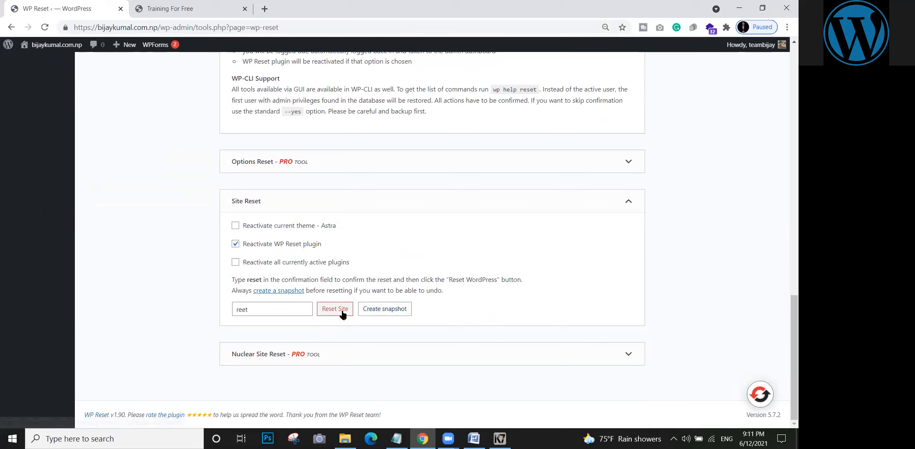
left_click(300, 311)
key("BackSpace")
type("set")
left_click(334, 312)
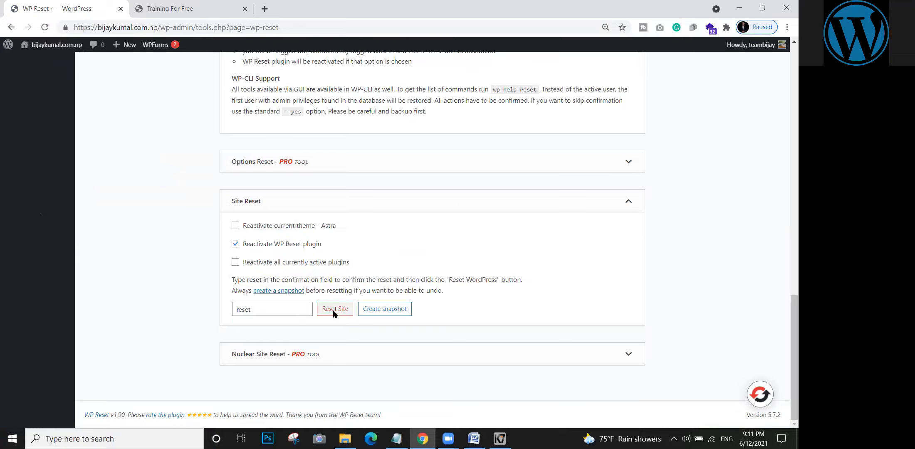
left_click(368, 305)
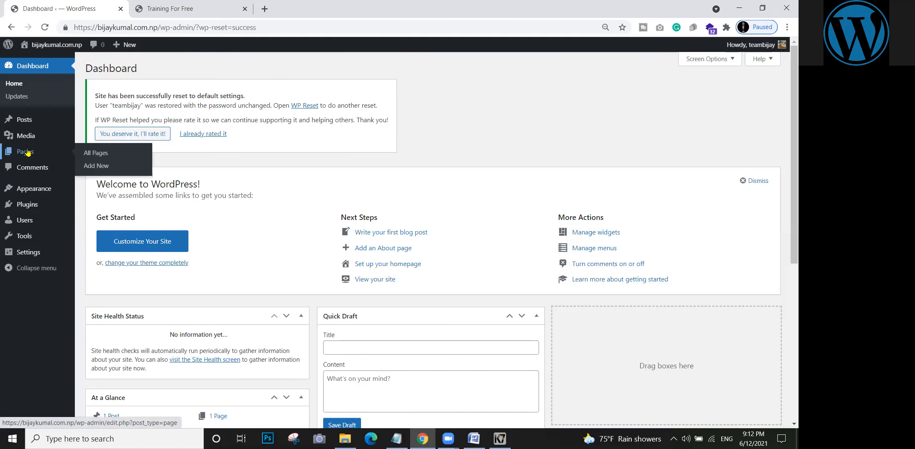
- Open All Pages, showing only the Sample Page and Privacy Policy draft
left_click(26, 153)
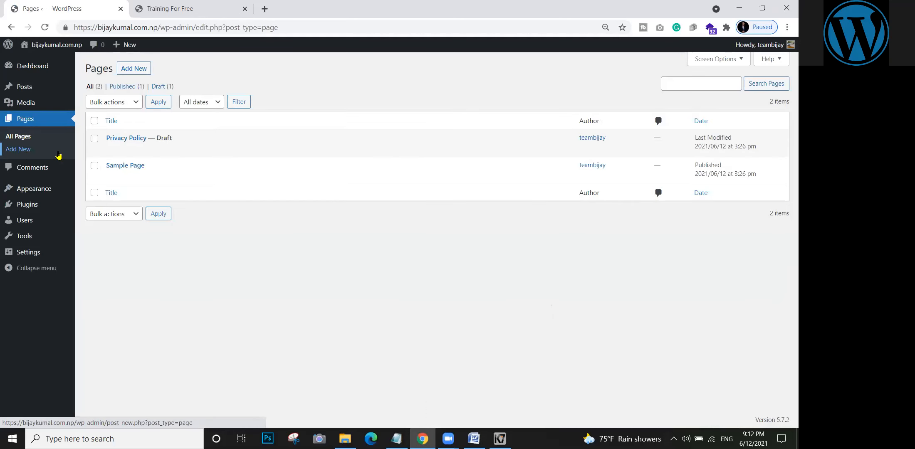
mouse_move(4, 211)
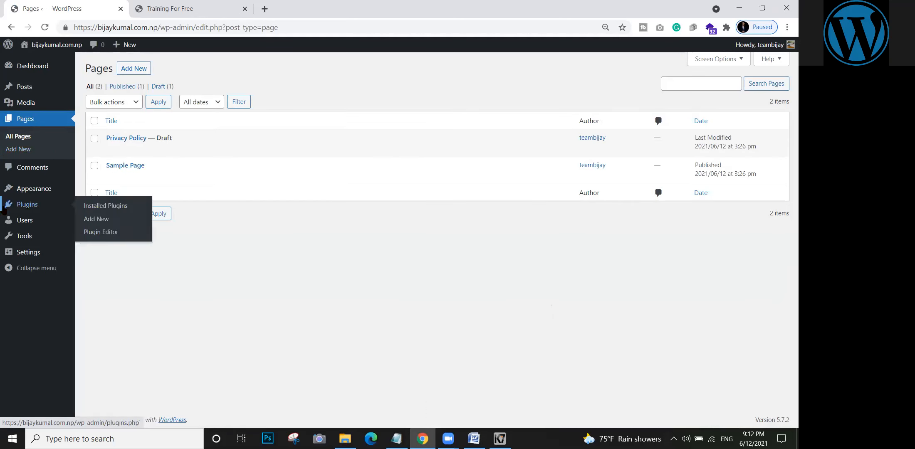
- In Installed Plugins, tick Elementor, Addon Elements, Pro, Essential Addons and Forminator, then bulk Activate
left_click(33, 210)
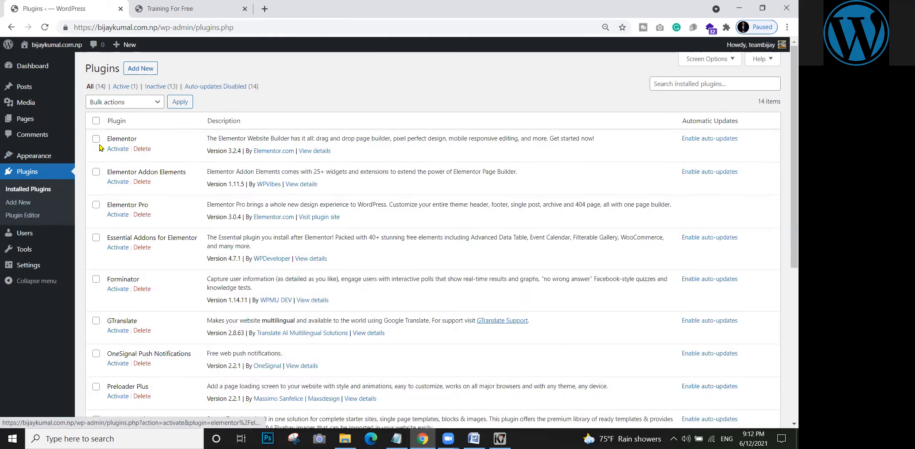
left_click(96, 139)
left_click(96, 172)
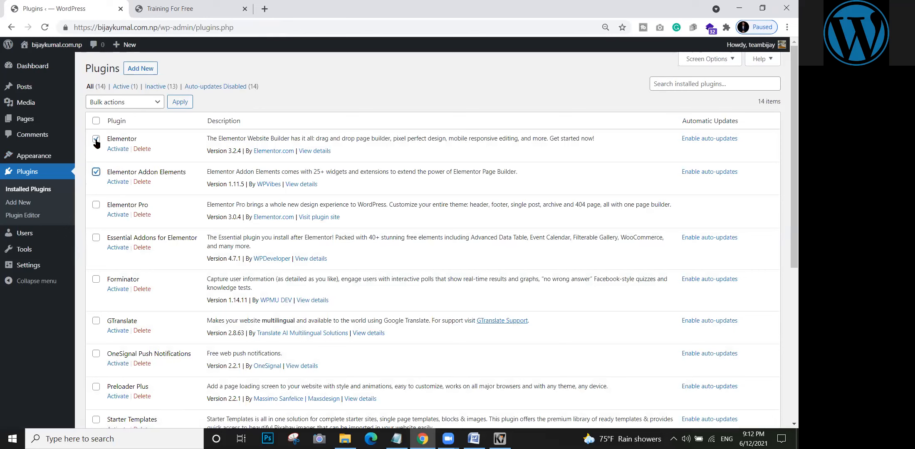
left_click(96, 204)
left_click(97, 238)
left_click(94, 281)
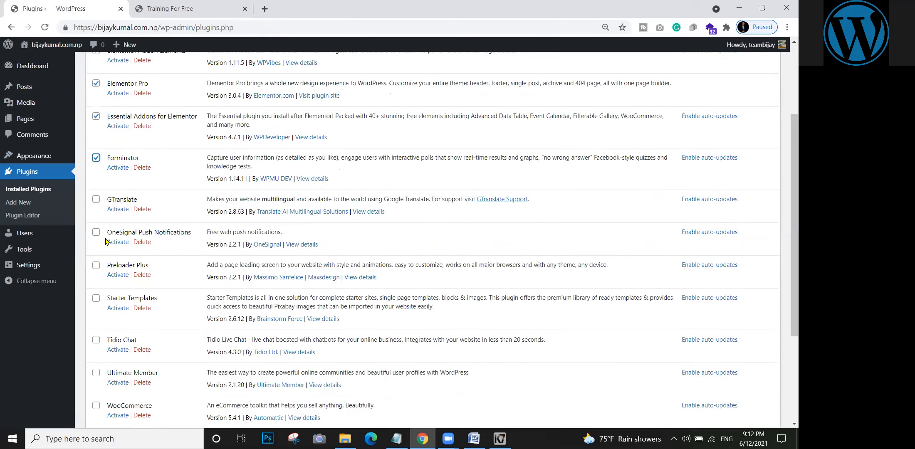
left_click(96, 266)
scroll(220, 264, "down", 3)
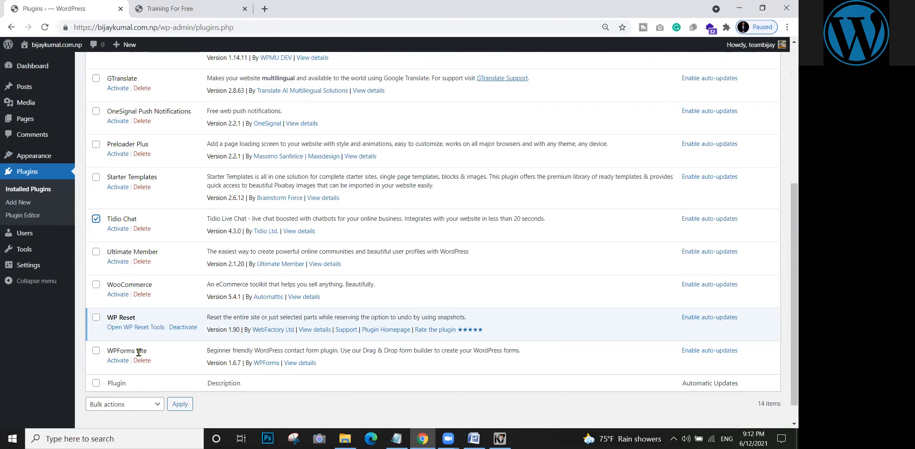
scroll(182, 261, "up", 6)
left_click(141, 103)
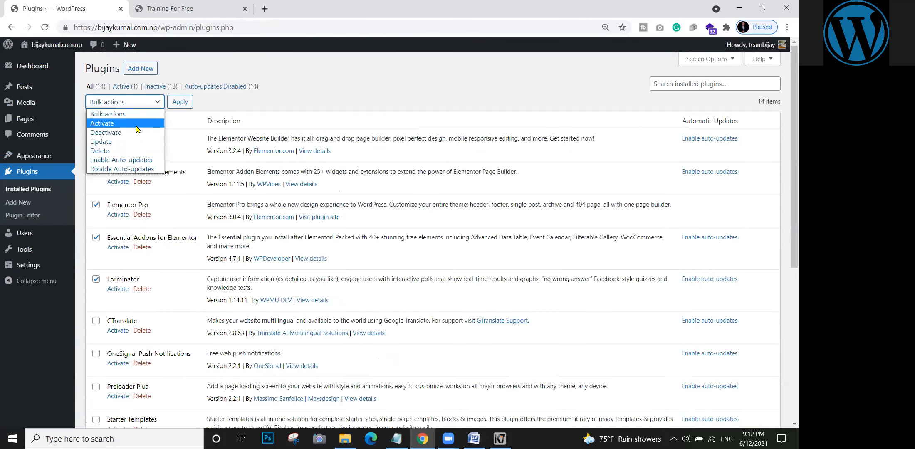
left_click(108, 123)
left_click(180, 102)
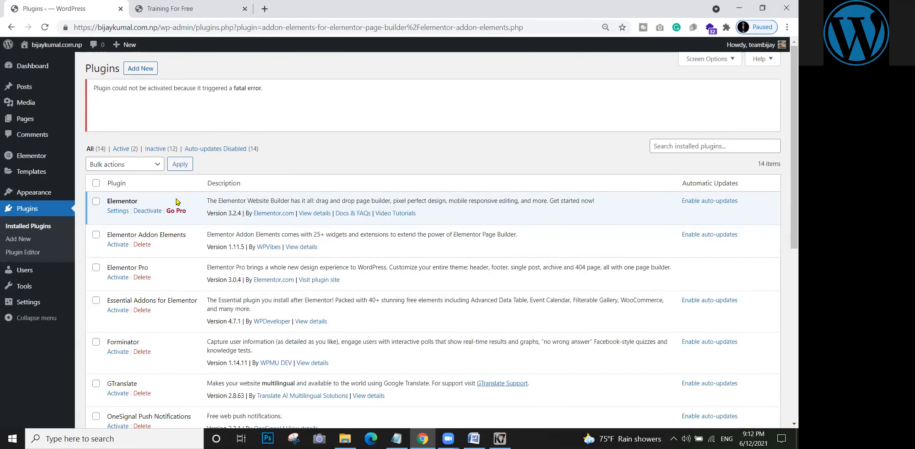
- Re-tick Elementor Pro, Elementor, Essential Addons, Forminator and Tidio Chat and bulk Activate them
scroll(177, 204, "down", 5)
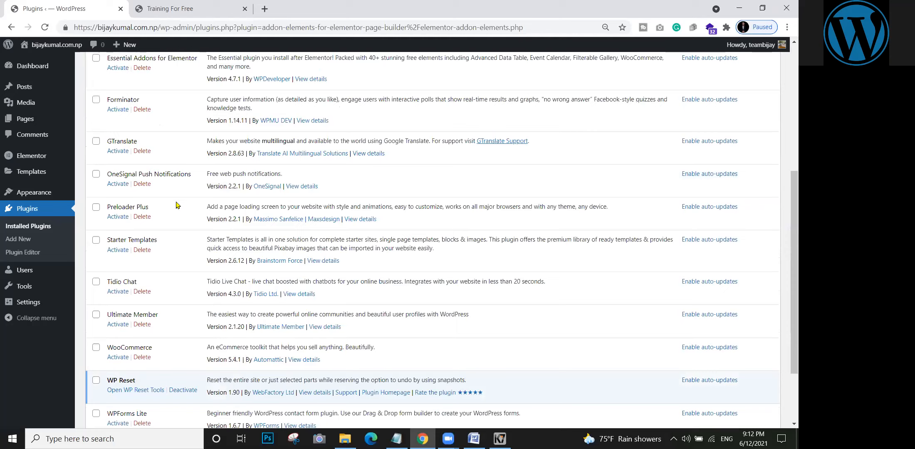
scroll(176, 204, "up", 3)
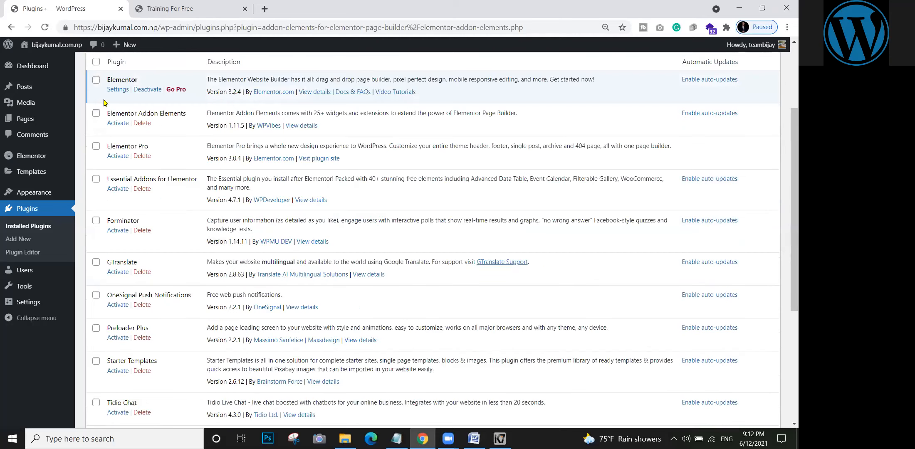
scroll(156, 134, "up", 3)
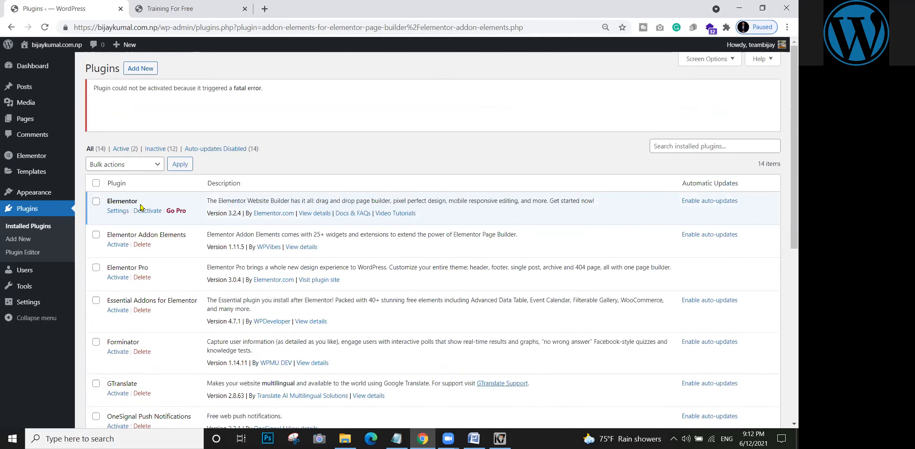
left_click(96, 270)
scroll(187, 258, "down", 3)
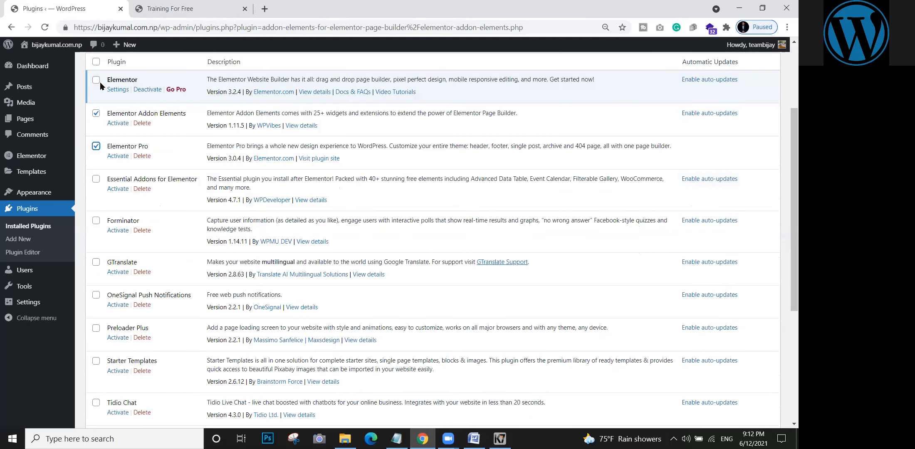
left_click(98, 82)
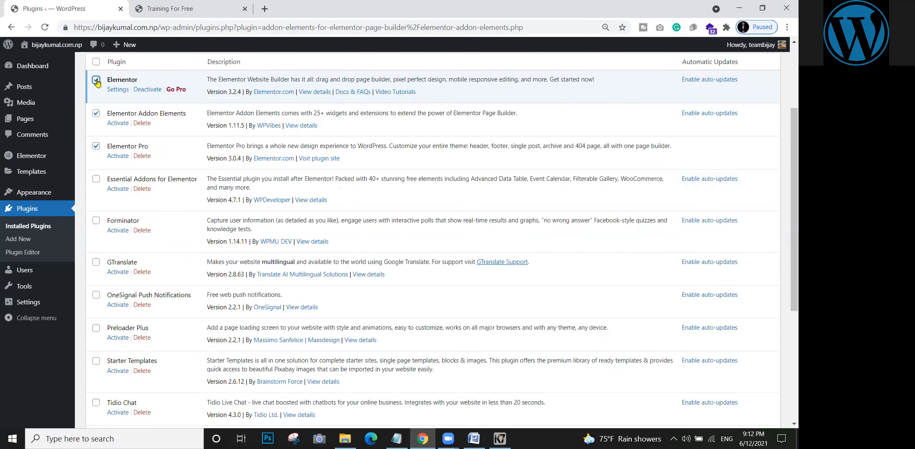
left_click(96, 181)
left_click(97, 222)
scroll(185, 254, "down", 3)
left_click(96, 283)
scroll(269, 214, "up", 6)
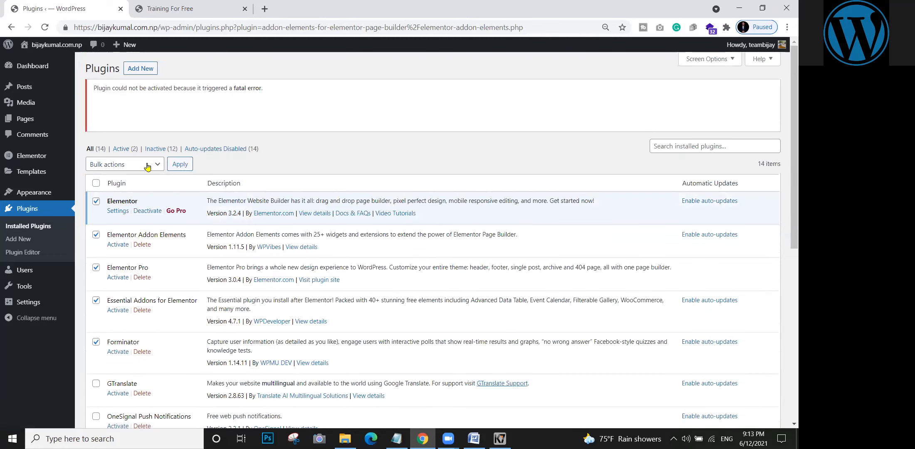
left_click(147, 167)
left_click(107, 186)
left_click(175, 166)
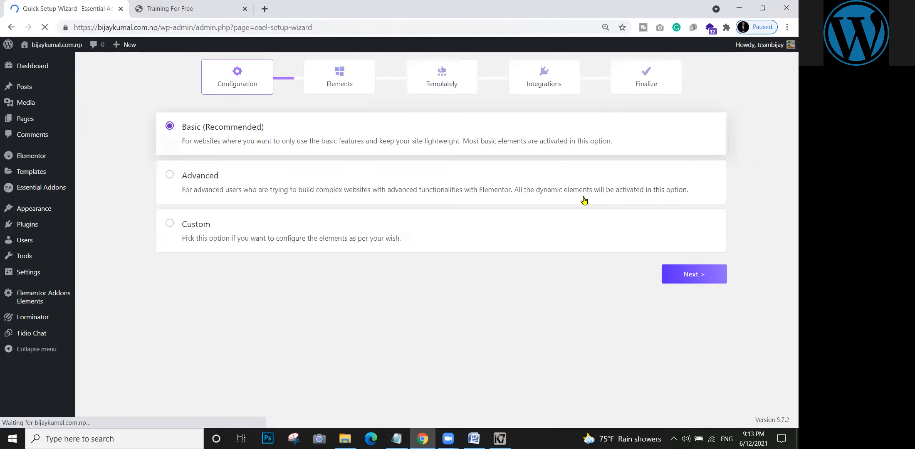
- Go through the Essential Addons wizard's Templately, Integrations and Finalize steps, then return to the Dashboard
left_click(691, 275)
scroll(712, 361, "down", 3)
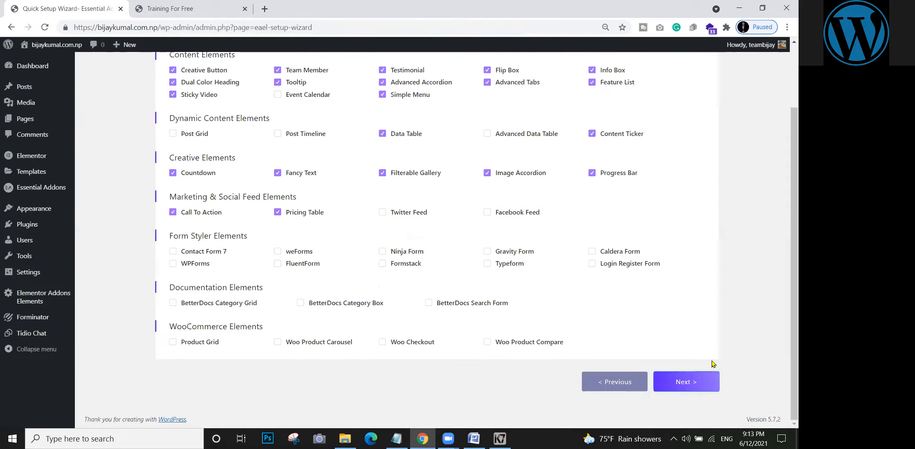
left_click(700, 387)
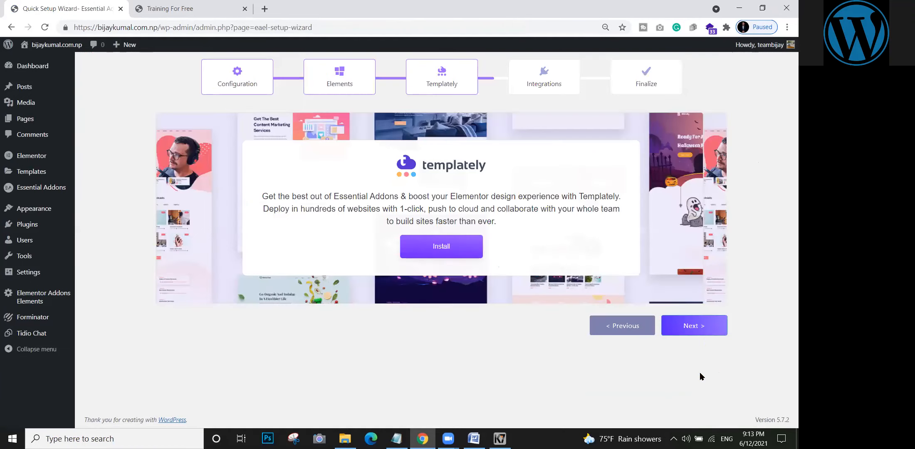
left_click(703, 336)
scroll(697, 358, "down", 5)
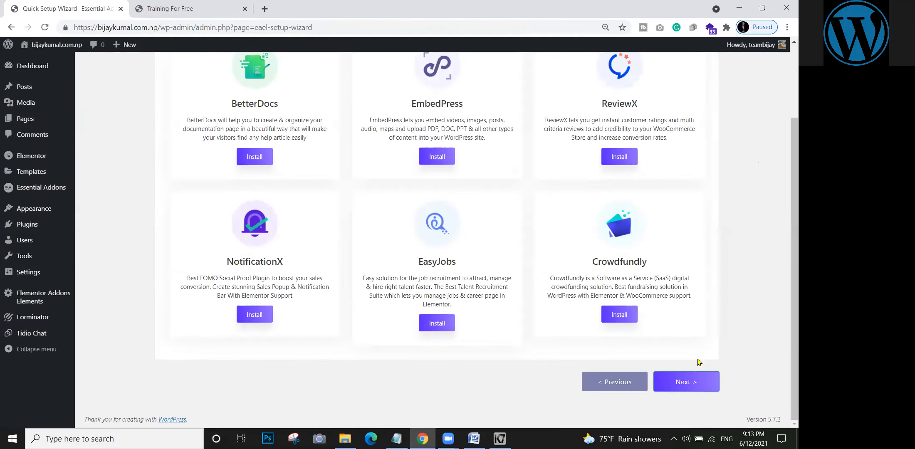
left_click(690, 387)
scroll(692, 391, "down", 1)
left_click(686, 382)
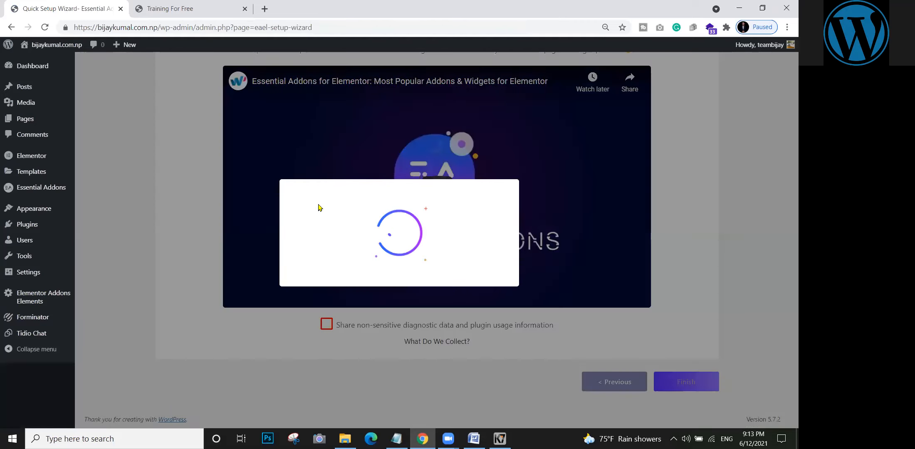
mouse_move(113, 85)
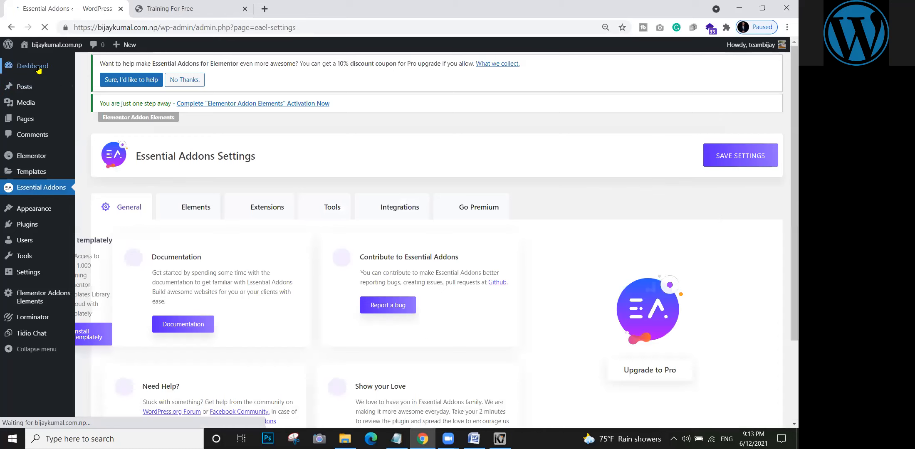
left_click(38, 69)
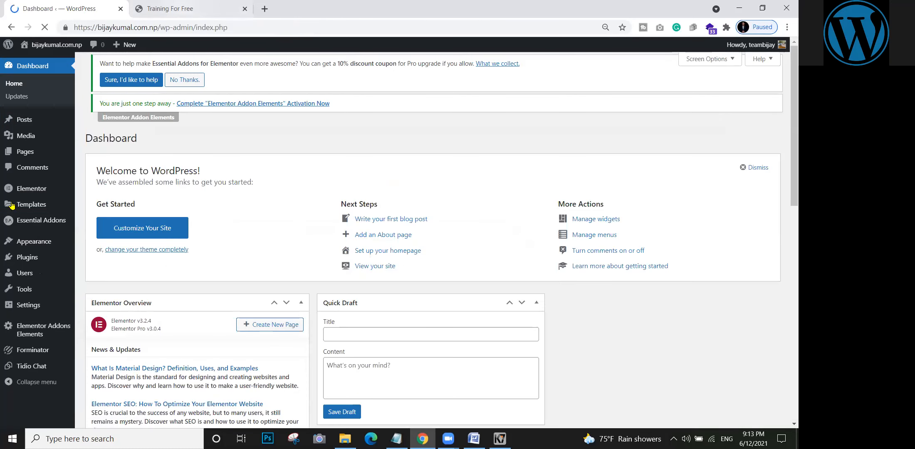
- Activate the Astra theme in place of Twenty Nineteen from the installed themes list
mouse_move(28, 213)
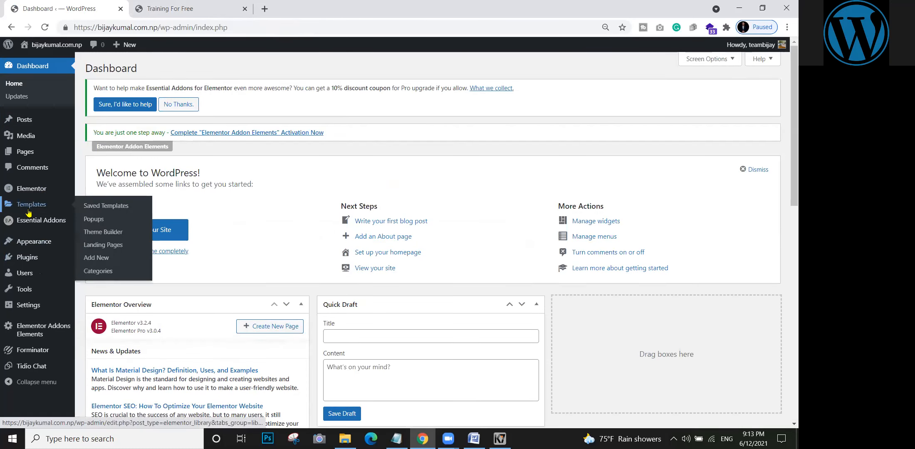
mouse_move(43, 179)
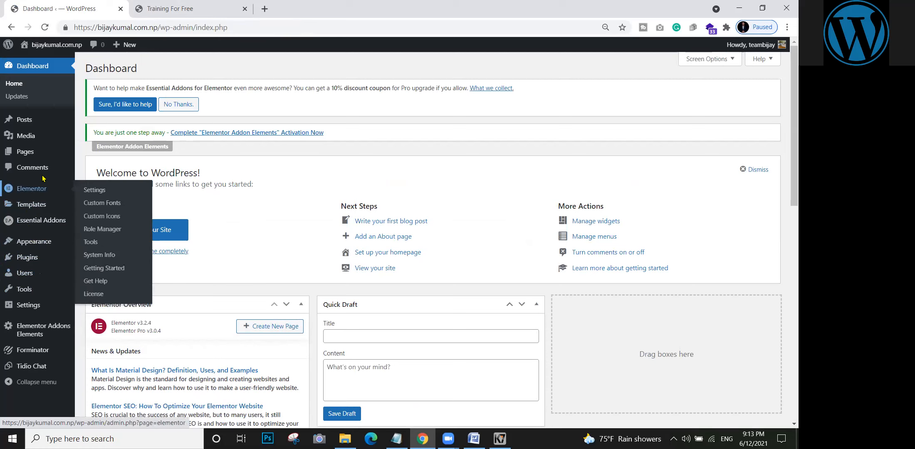
mouse_move(42, 242)
left_click(91, 245)
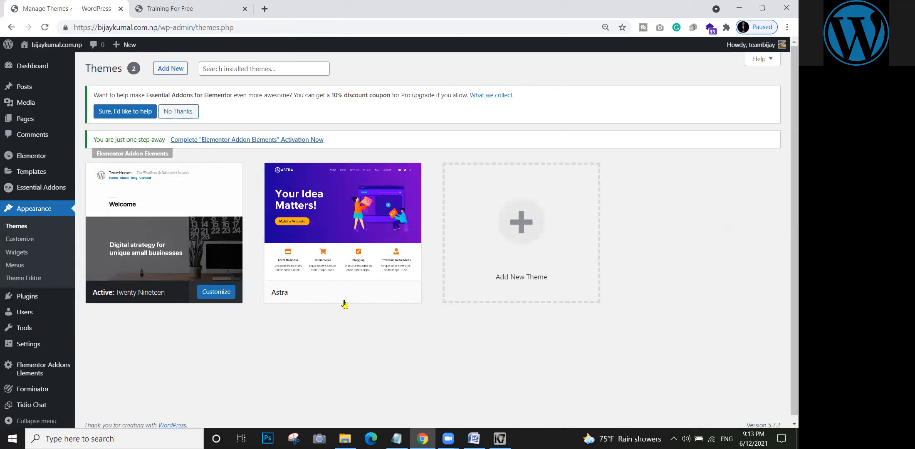
left_click(351, 292)
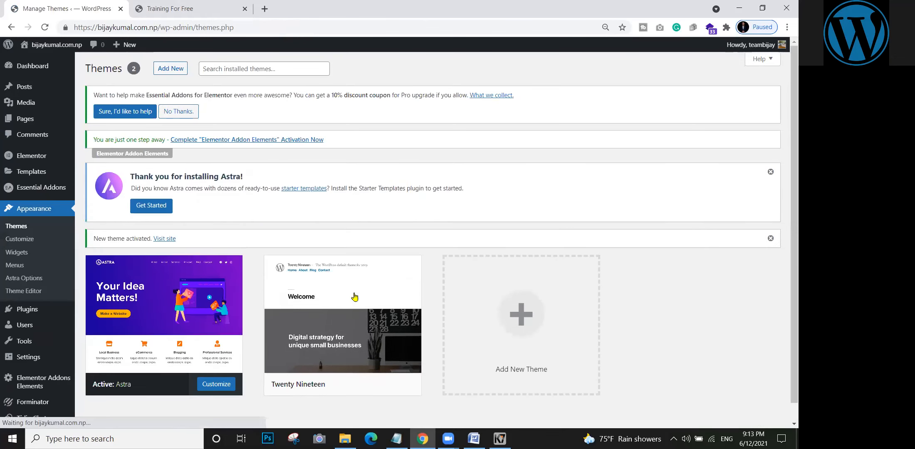
left_click(34, 89)
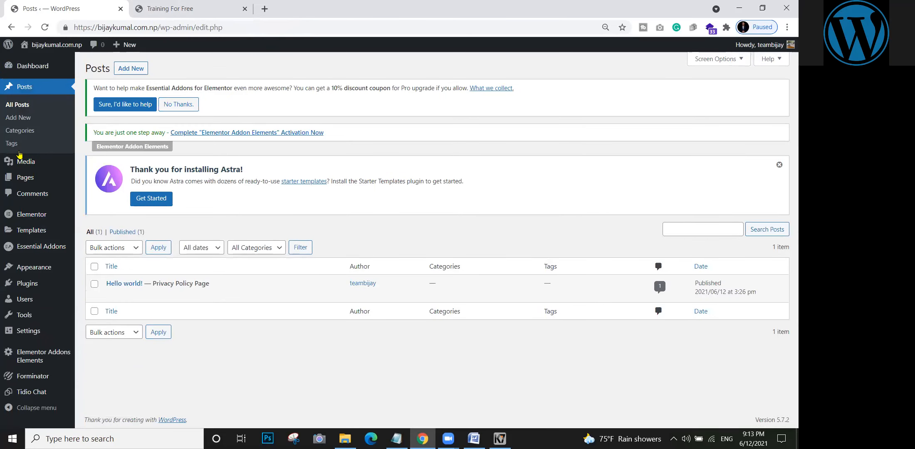
- View the Hello world! post in a new tab under Astra, then go back to the Posts list
mouse_move(142, 282)
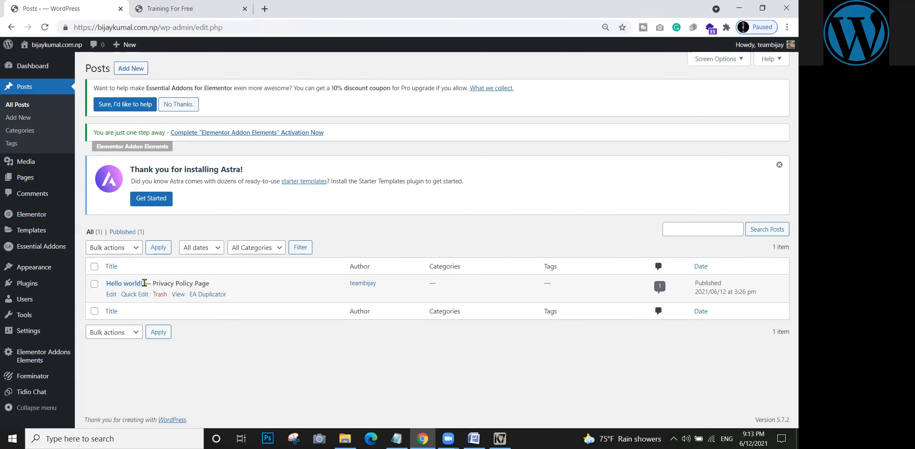
right_click(179, 296)
left_click(208, 303)
left_click(189, 8)
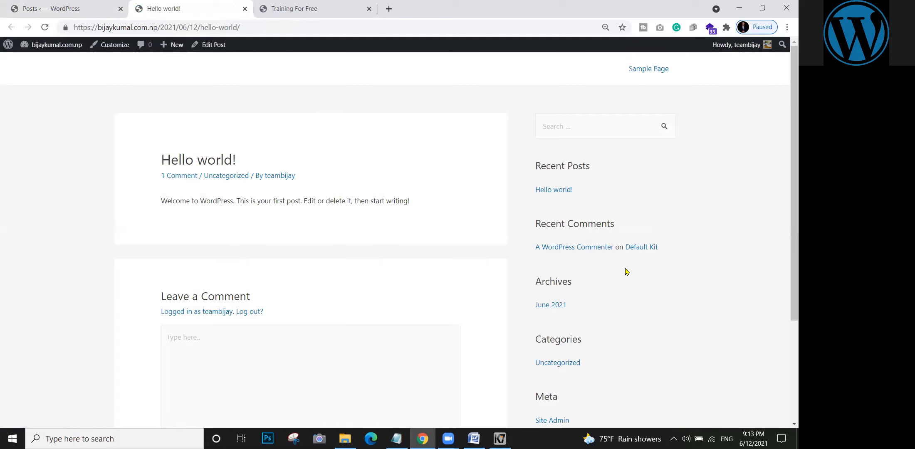
scroll(627, 271, "down", 3)
scroll(598, 265, "up", 3)
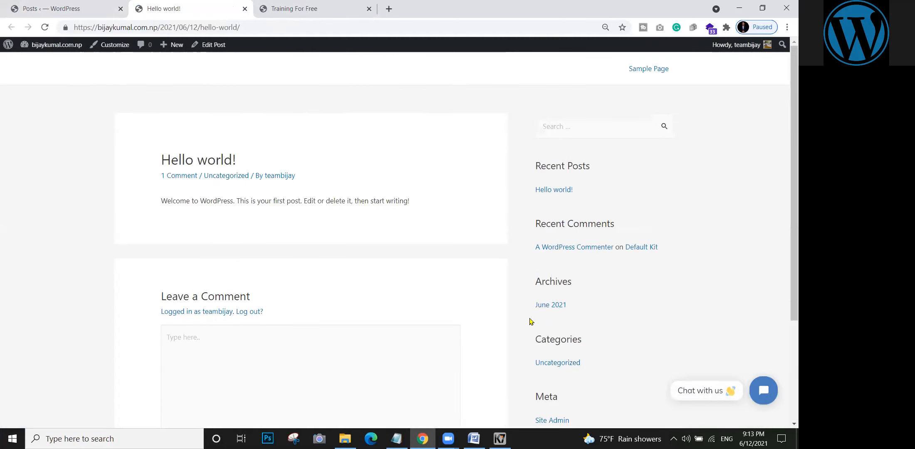
scroll(599, 148, "down", 3)
scroll(606, 291, "down", 1)
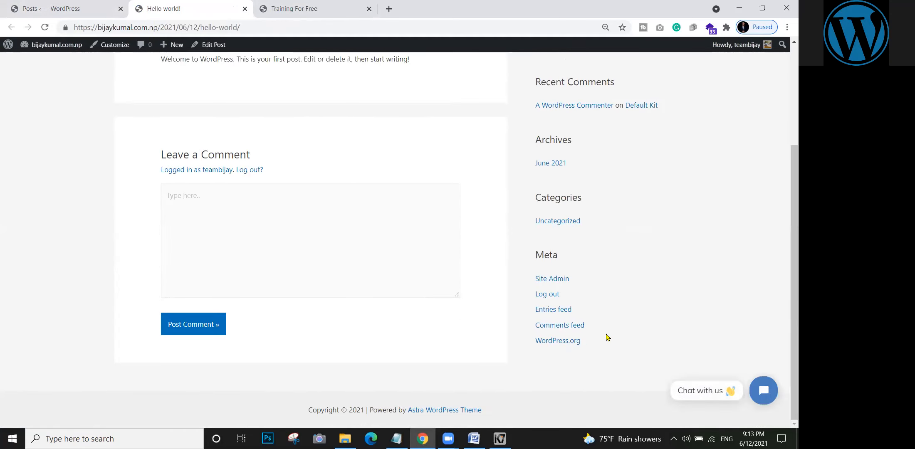
scroll(602, 333, "up", 3)
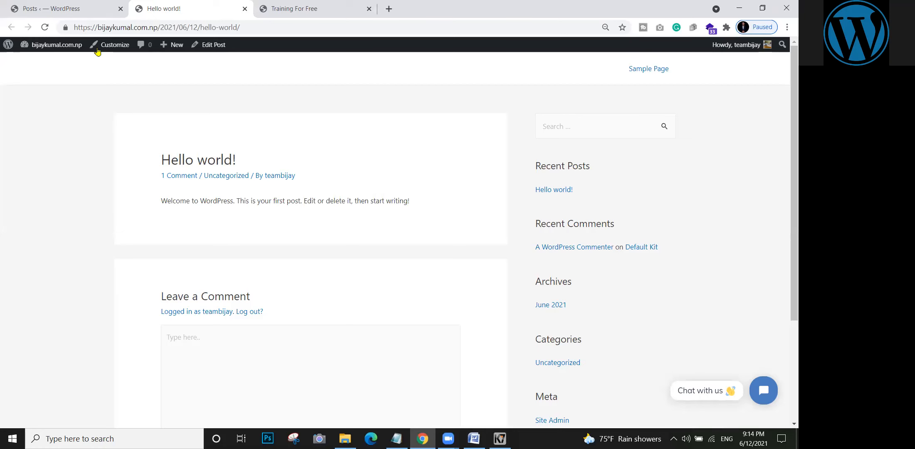
left_click(7, 5)
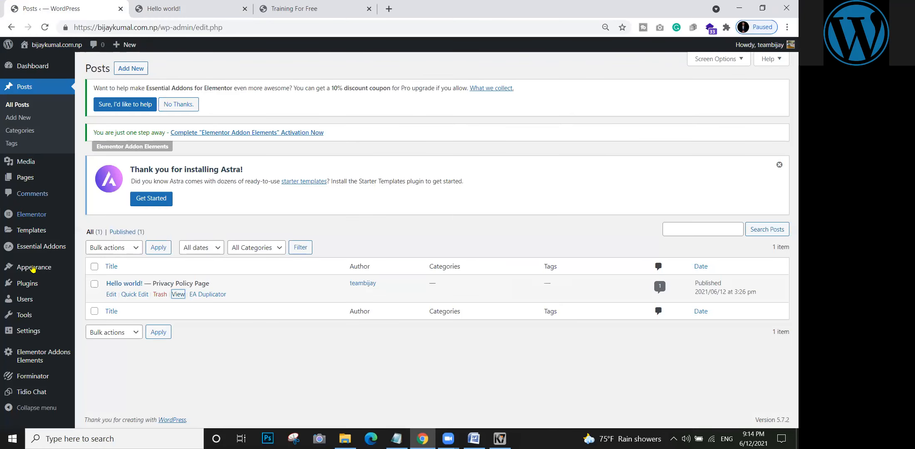
- On the Widgets screen, drop Calendar into Footer Bar Section 1 and Image into Footer Bar Section 2
mouse_move(31, 274)
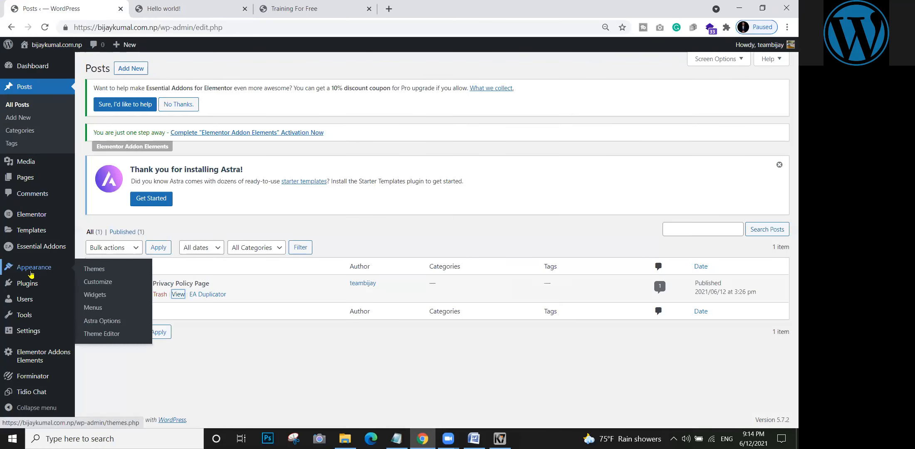
left_click(95, 296)
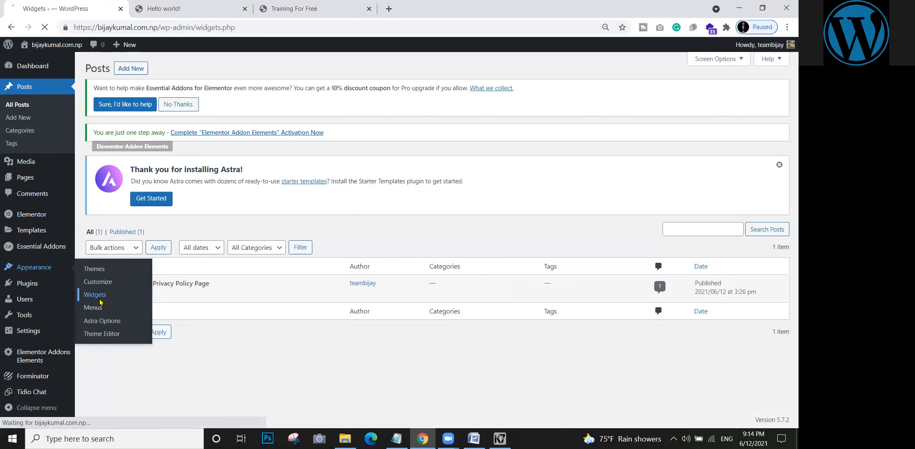
scroll(524, 286, "down", 1)
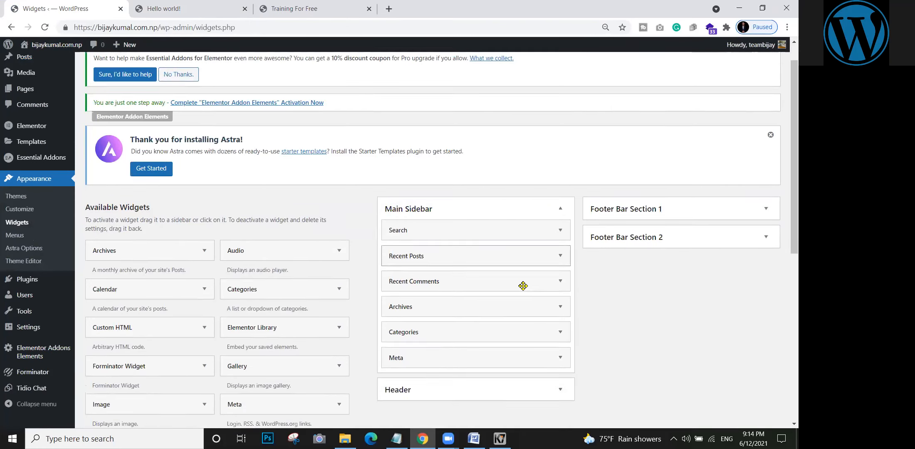
scroll(523, 286, "down", 6)
scroll(503, 194, "up", 9)
scroll(480, 229, "down", 5)
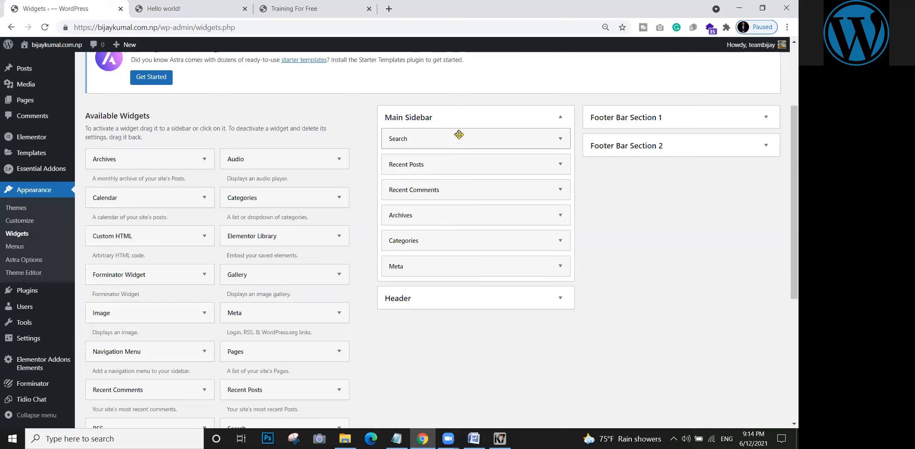
left_click_drag(119, 197, 694, 129)
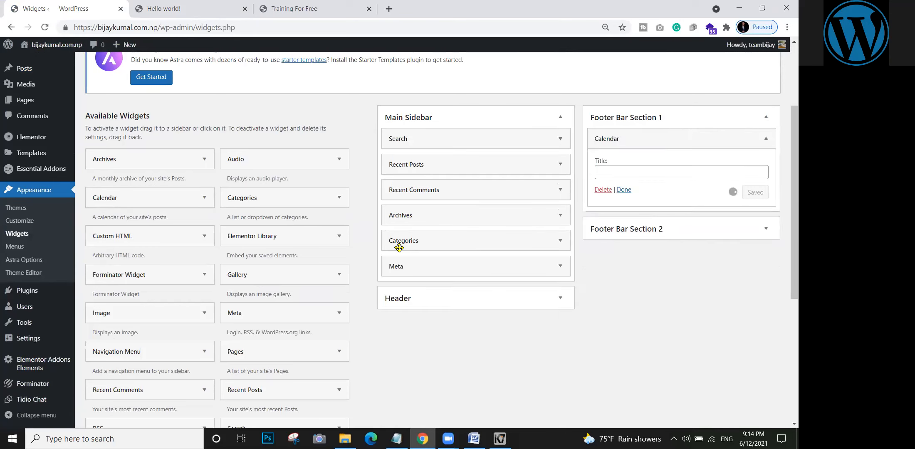
left_click(624, 190)
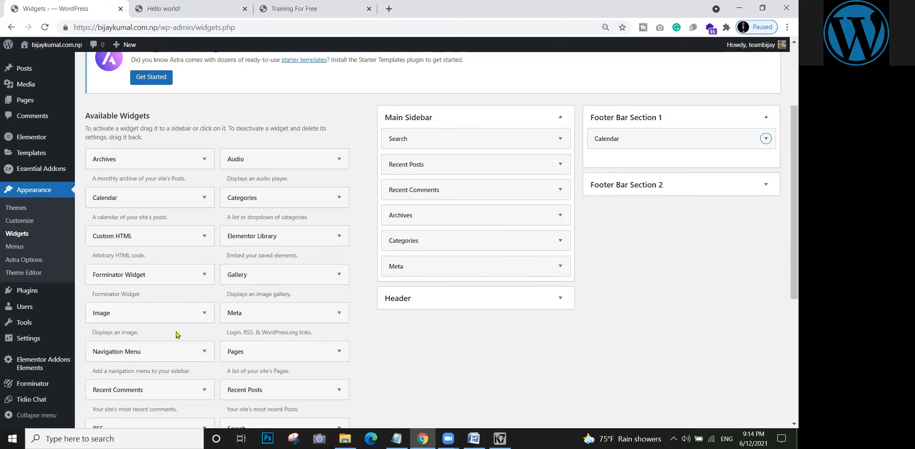
left_click_drag(147, 315, 615, 195)
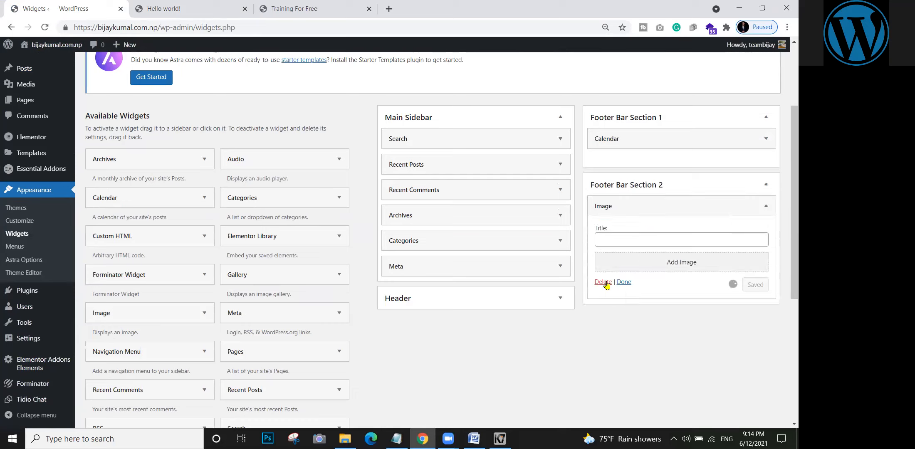
- Upload the 'How To Buy Domain In NEPAL' image into the Image widget and save it
left_click(611, 263)
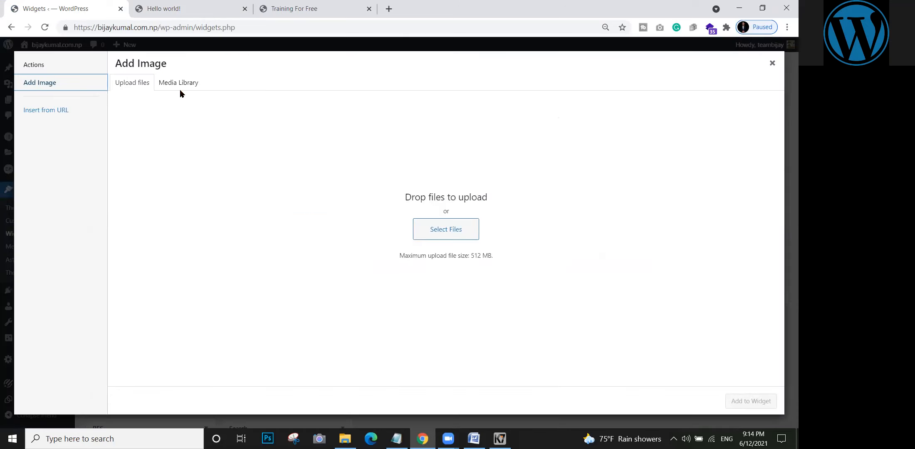
left_click(433, 232)
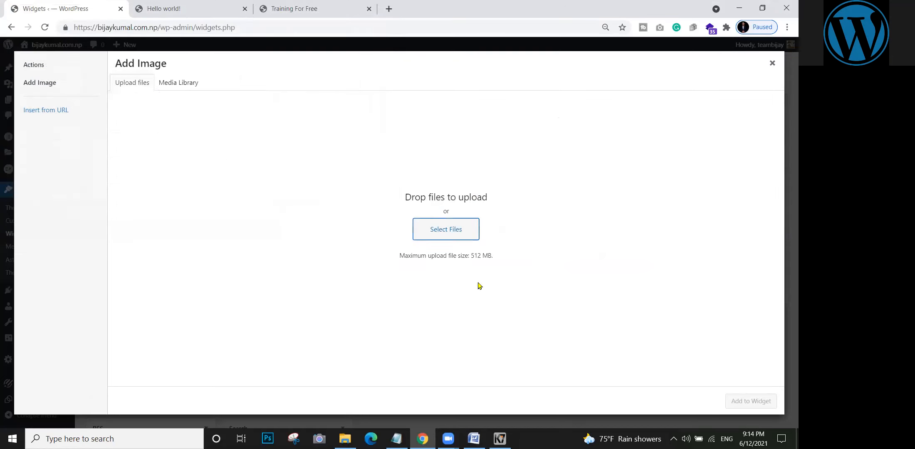
left_click(312, 233)
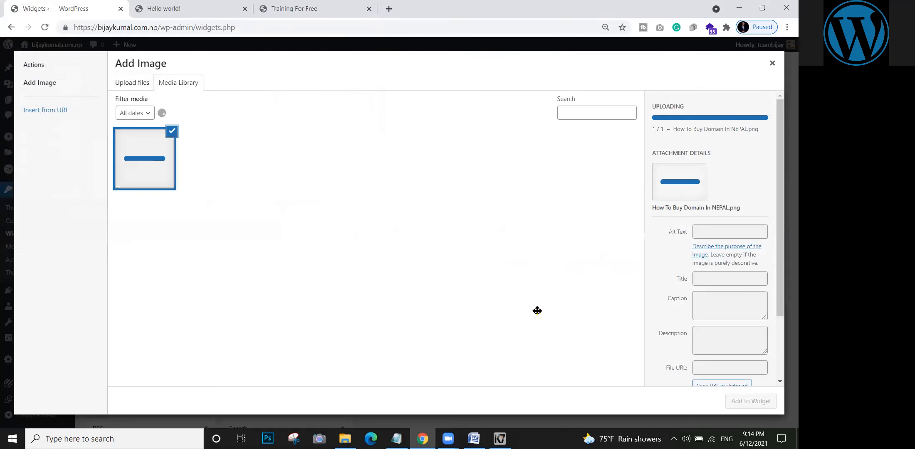
scroll(712, 362, "down", 3)
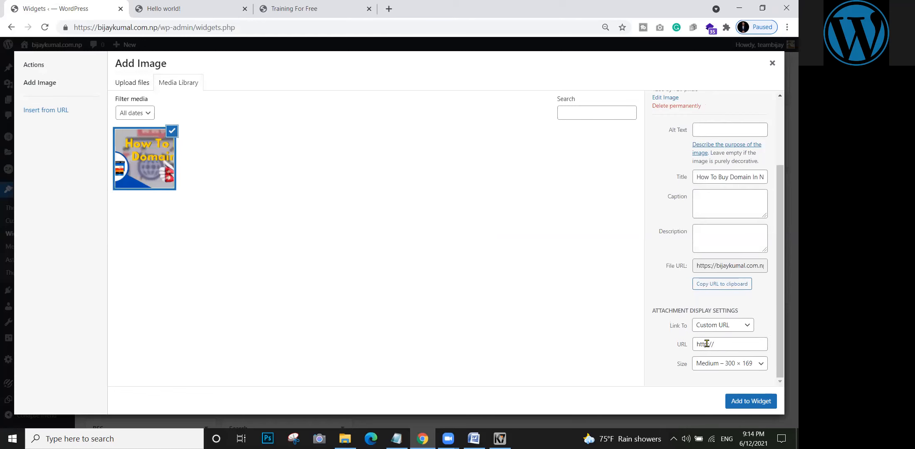
left_click(772, 406)
left_click(754, 394)
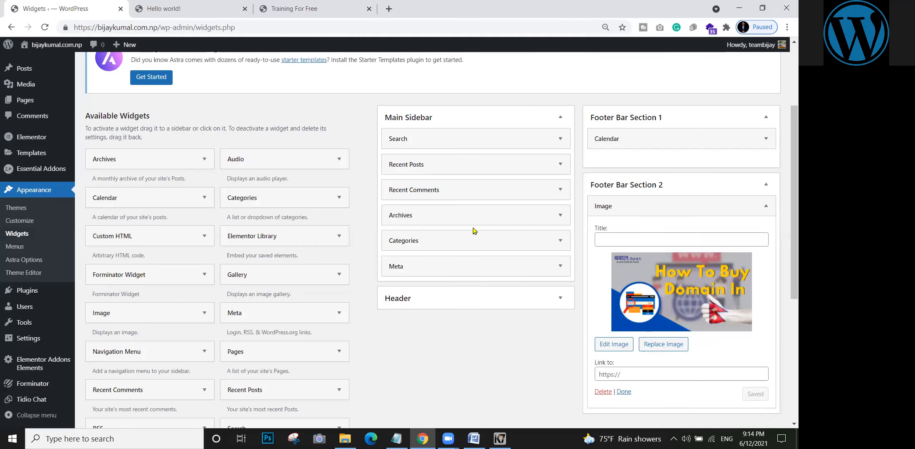
scroll(417, 221, "up", 2)
scroll(346, 211, "down", 7)
scroll(350, 213, "up", 9)
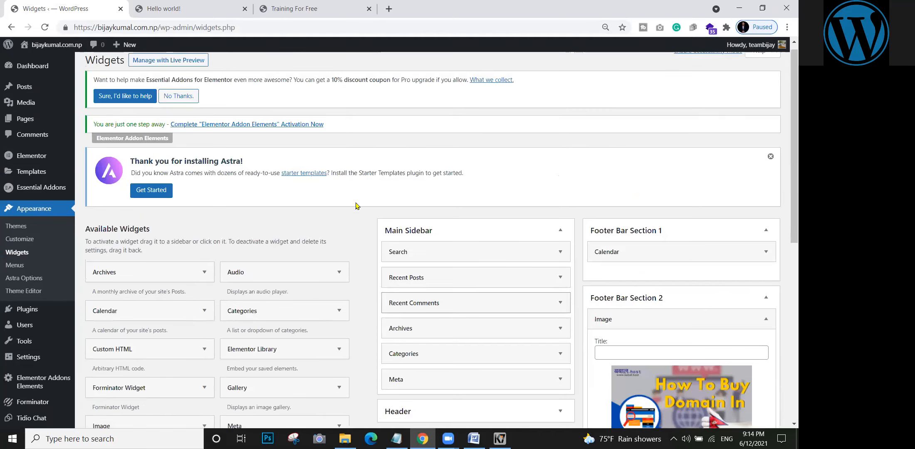
- Close the Training For Free tab and return to the Hello world! post
left_click(280, 4)
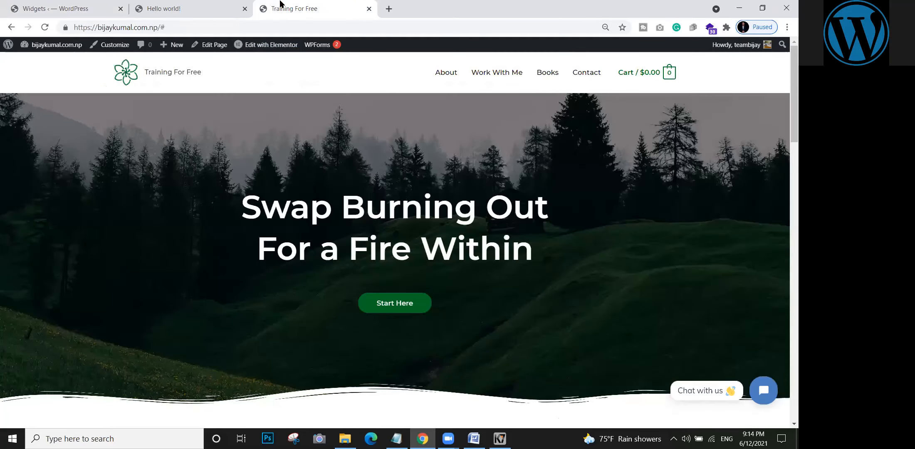
left_click(369, 9)
left_click(45, 27)
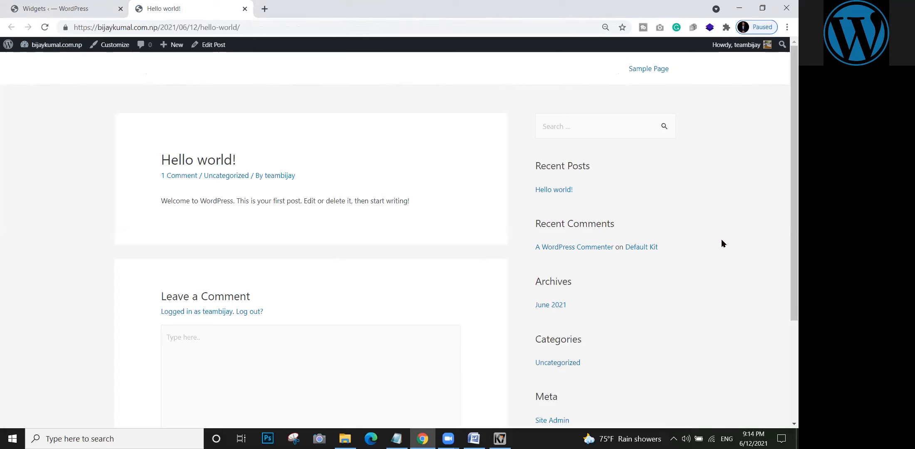
- Move the Image widget from the footer section into the Main Sidebar
scroll(723, 244, "down", 3)
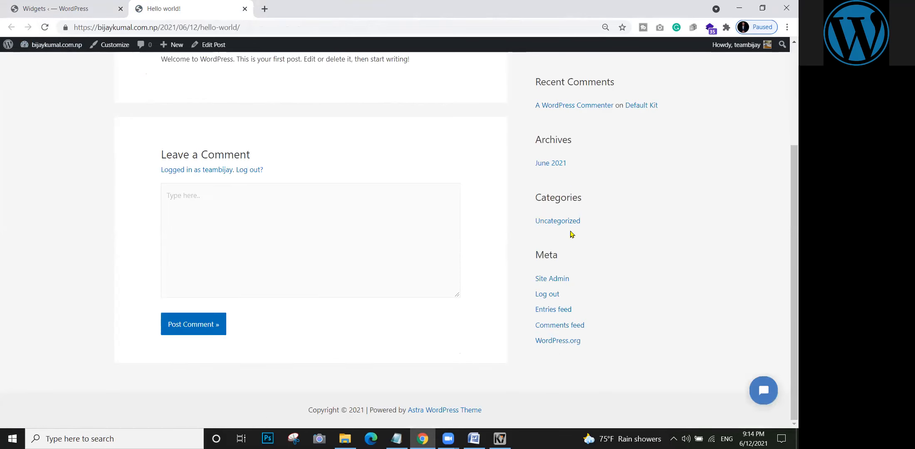
scroll(668, 175, "up", 3)
scroll(653, 269, "down", 3)
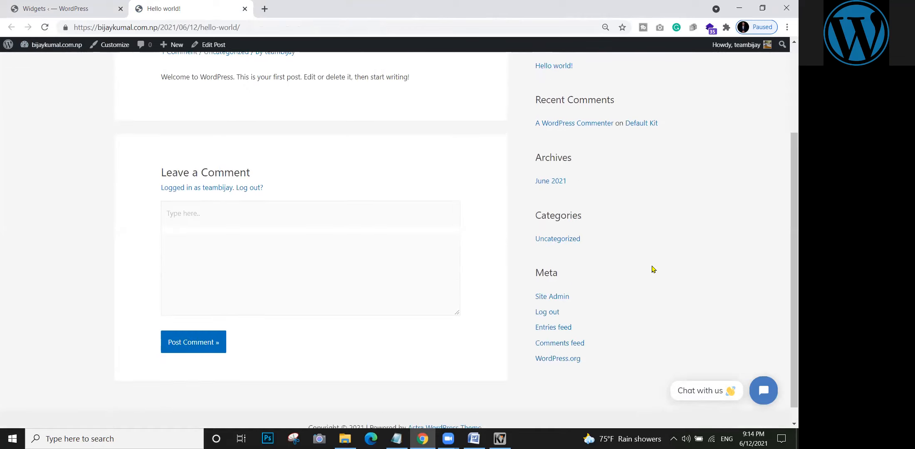
scroll(653, 268, "down", 1)
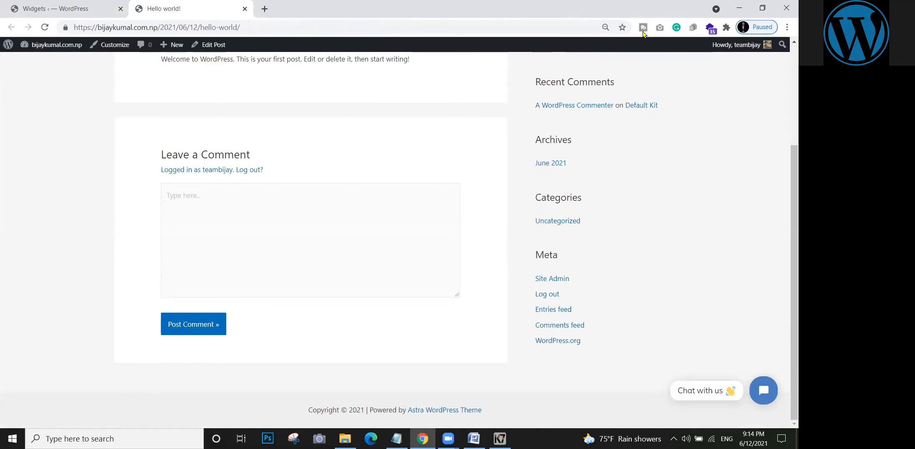
scroll(641, 218, "up", 3)
left_click(59, 5)
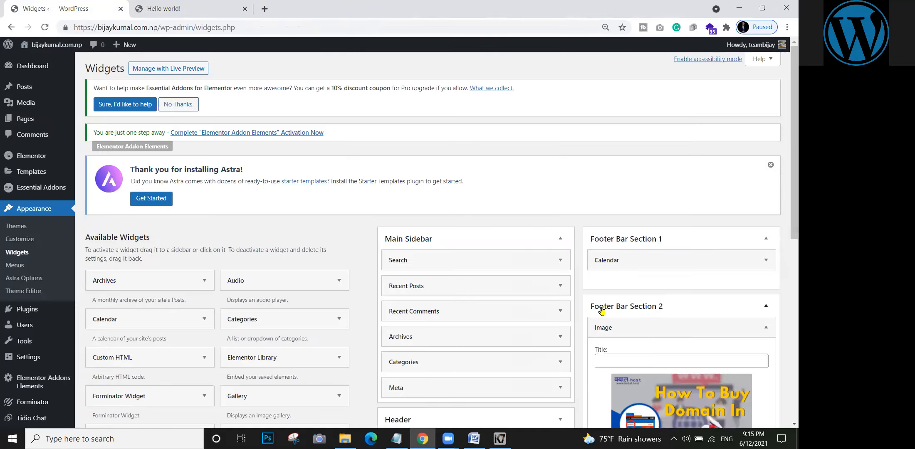
scroll(632, 249, "down", 3)
left_click_drag(658, 206, 561, 270)
- Delete the Meta, Archives, Recent Comments and Recent Posts widgets from the Main Sidebar
left_click(560, 267)
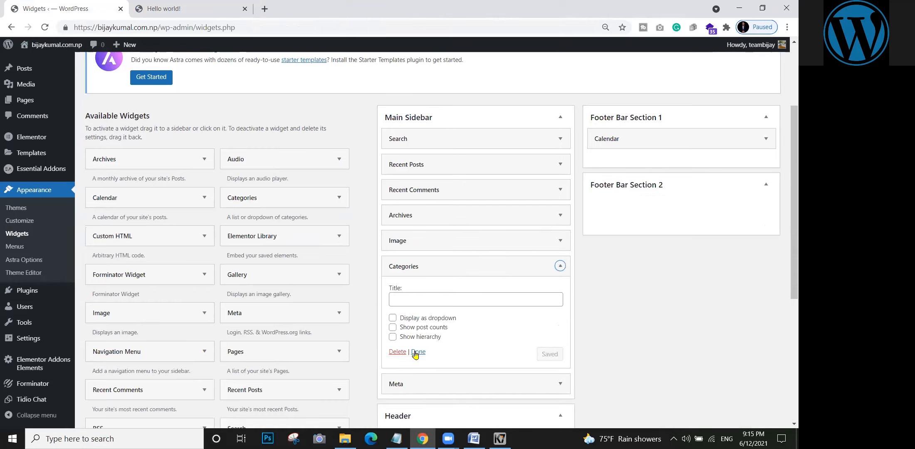
left_click(560, 266)
left_click(397, 317)
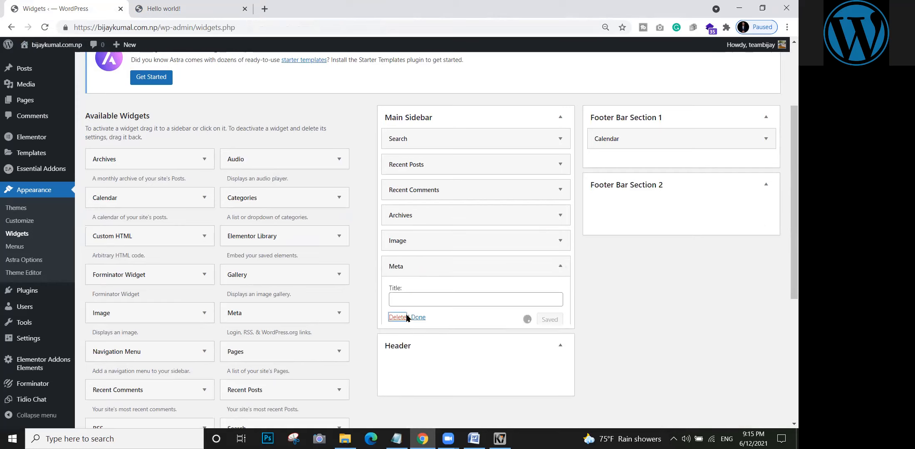
left_click(561, 215)
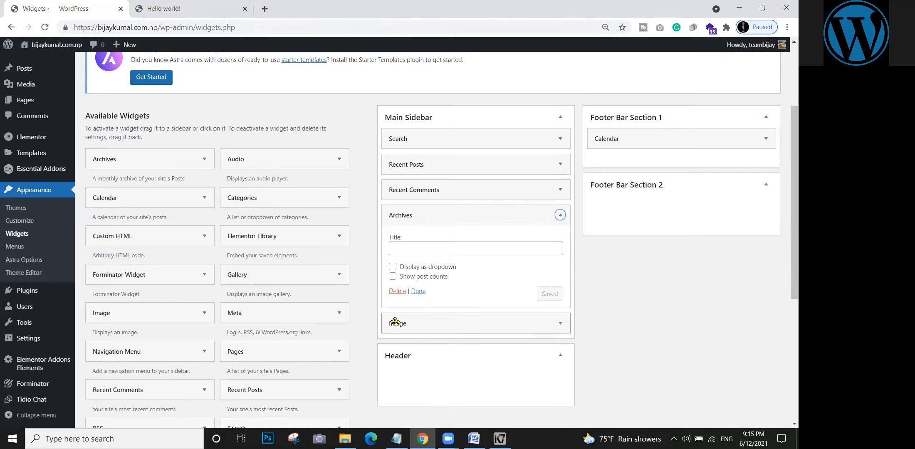
left_click(398, 291)
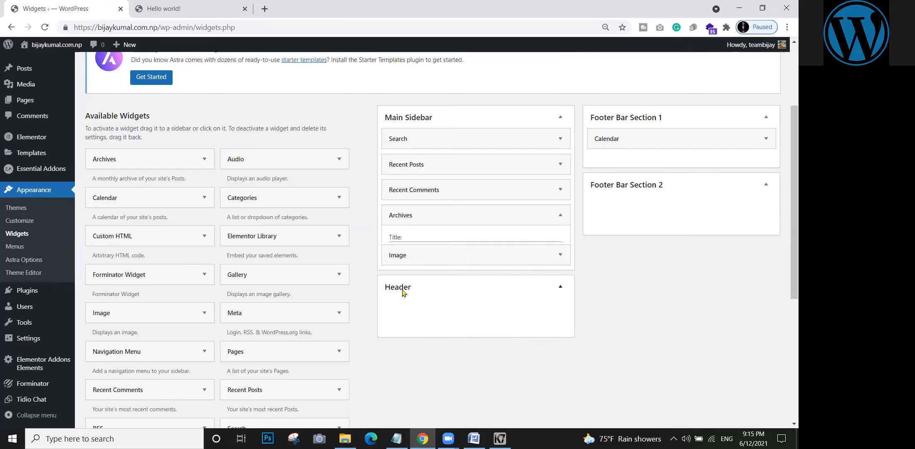
left_click(561, 190)
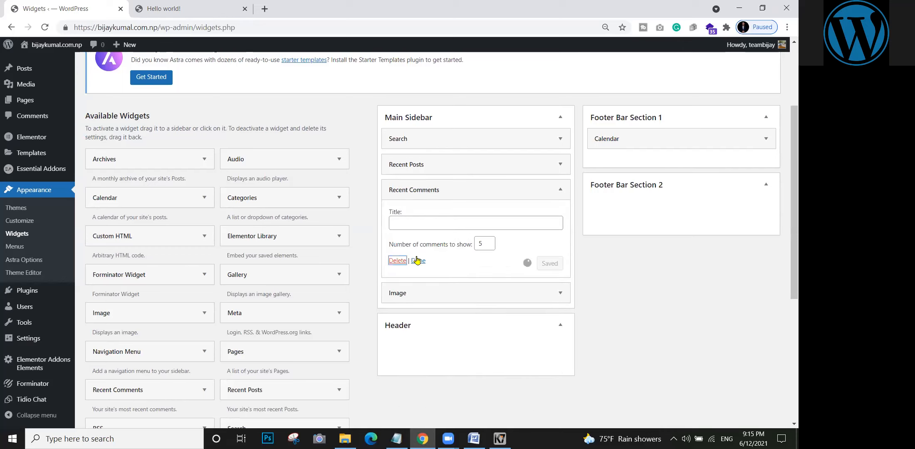
left_click(406, 261)
left_click(559, 165)
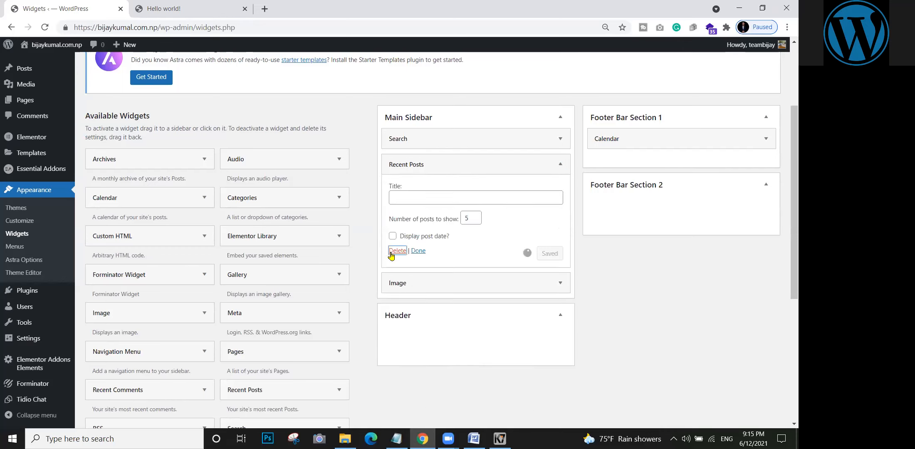
left_click(396, 250)
- Move the Calendar widget into the Main Sidebar between Search and Image
left_click_drag(672, 143, 486, 180)
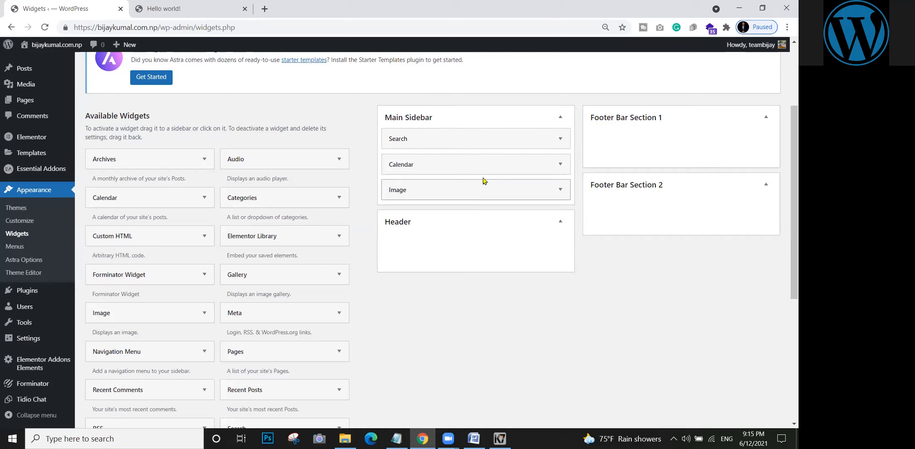
scroll(292, 364, "down", 5)
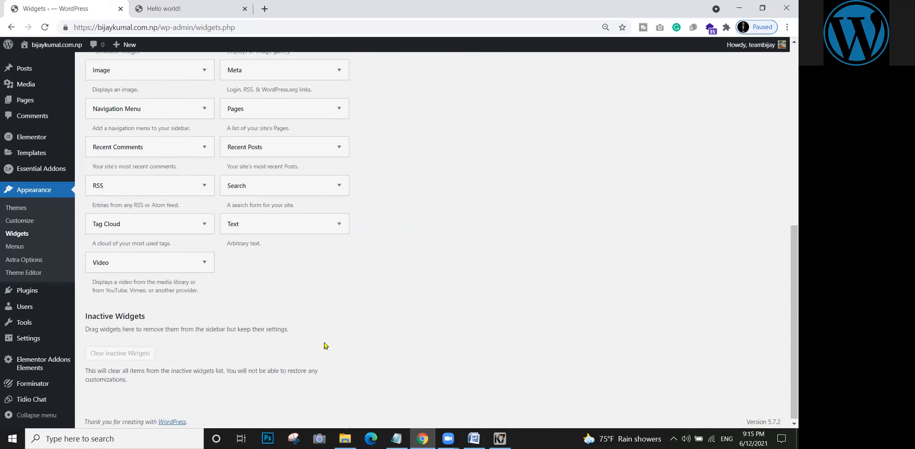
scroll(364, 316, "up", 8)
scroll(449, 305, "down", 10)
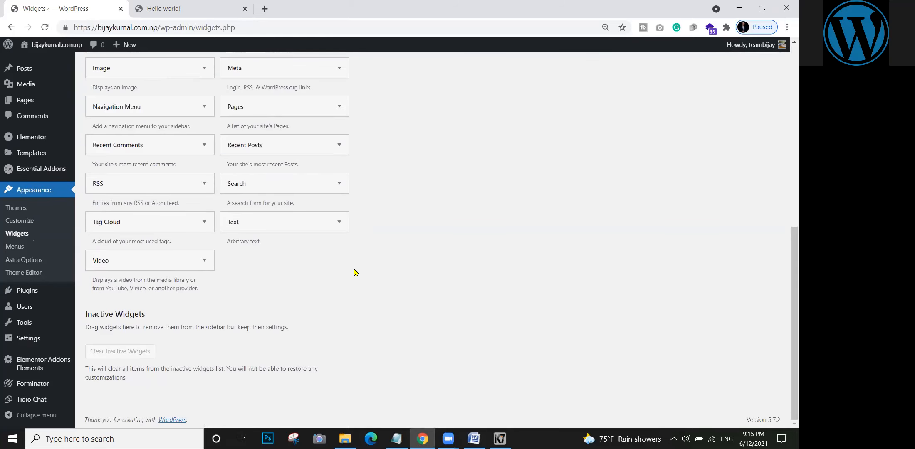
scroll(362, 260, "up", 10)
left_click(175, 9)
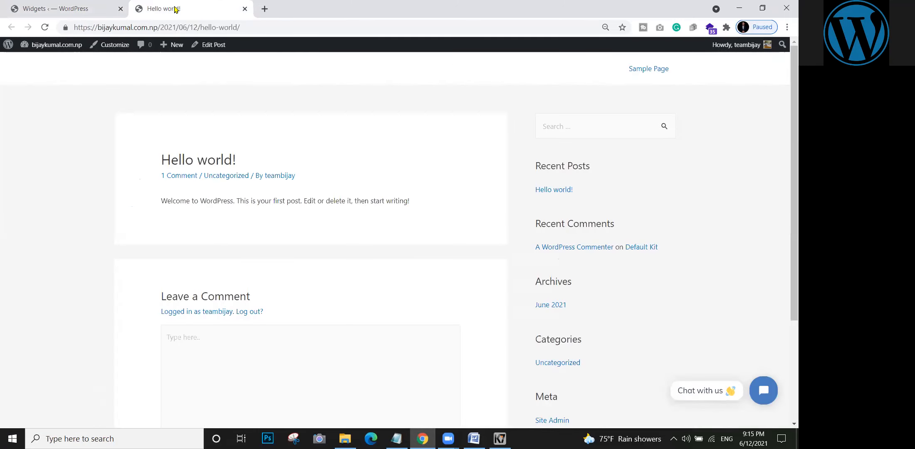
left_click(46, 28)
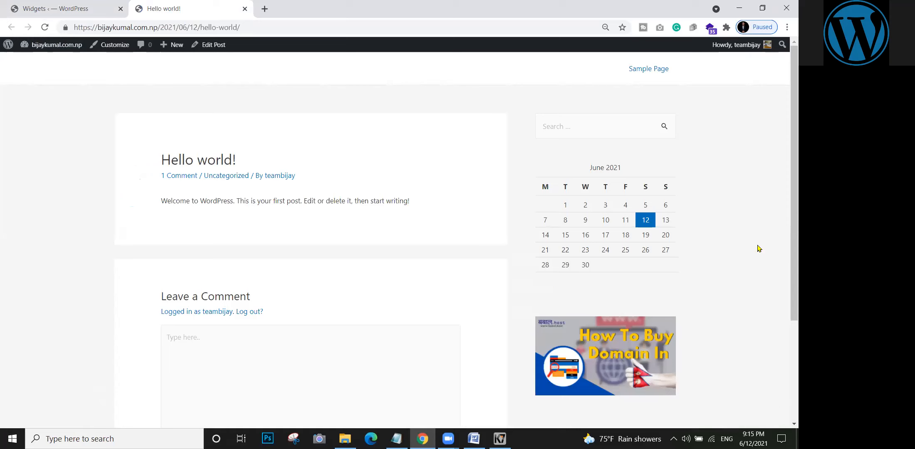
scroll(600, 211, "down", 3)
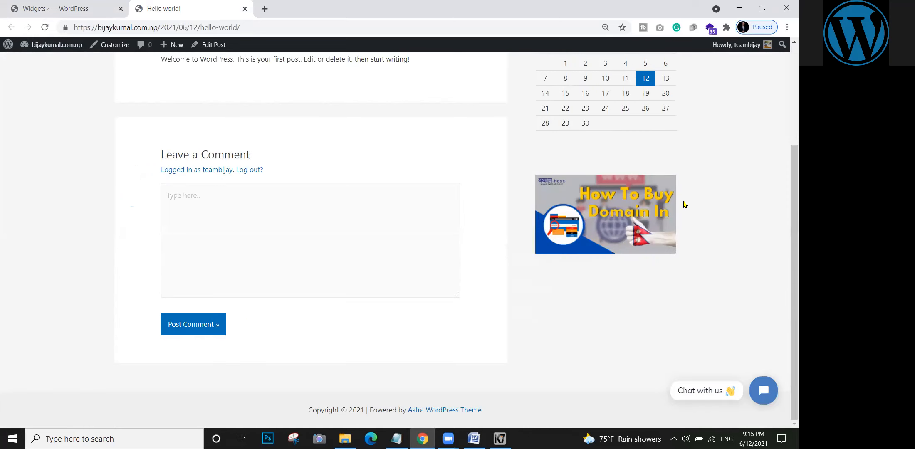
scroll(594, 204, "up", 3)
left_click(609, 109)
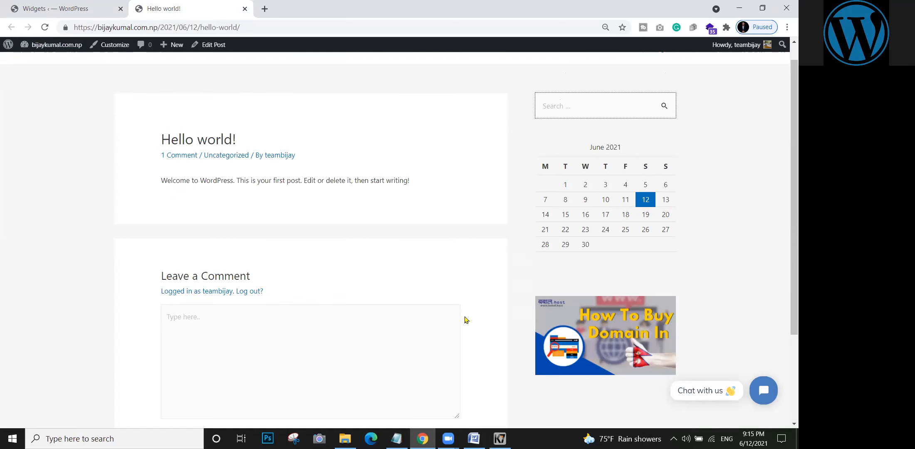
left_click(59, 8)
left_click(412, 259)
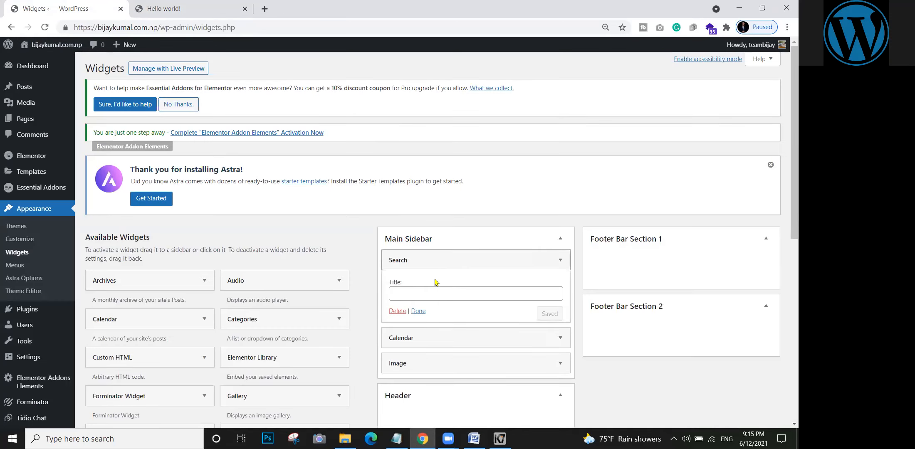
left_click(435, 241)
left_click(441, 244)
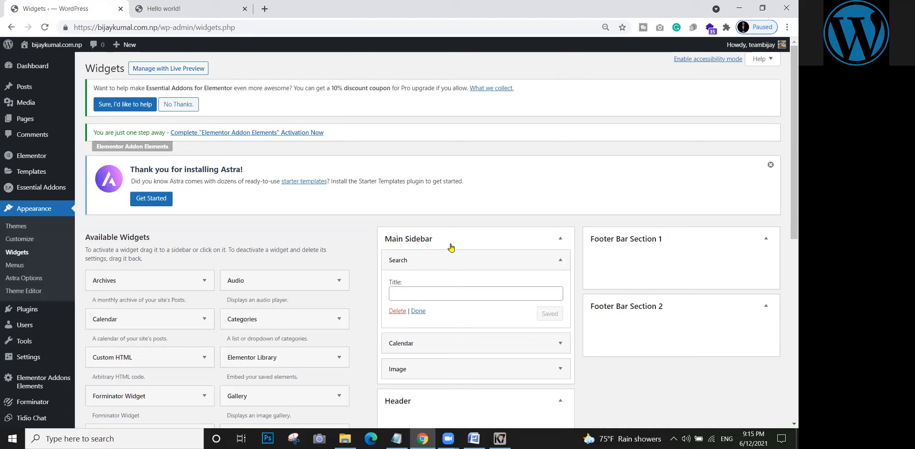
left_click(442, 261)
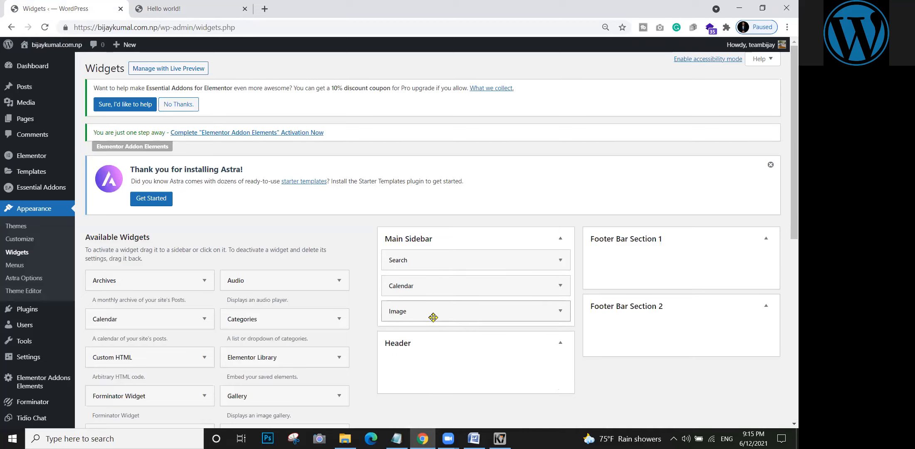
left_click(189, 9)
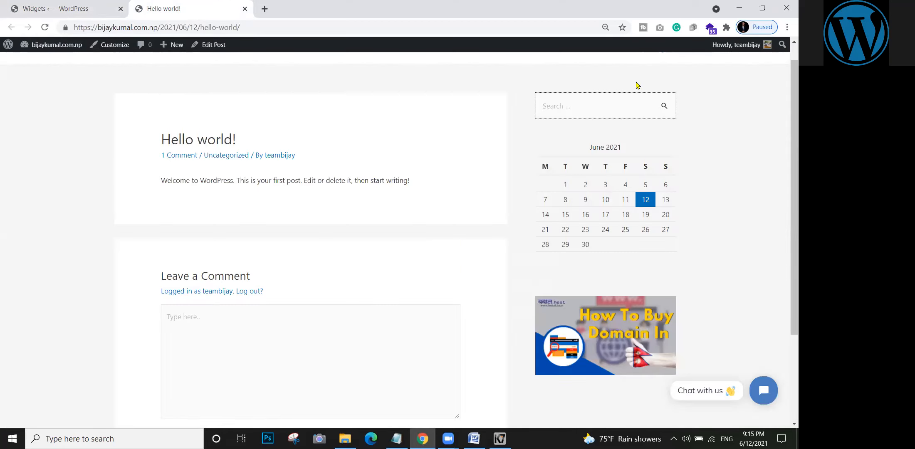
left_click_drag(630, 156, 686, 212)
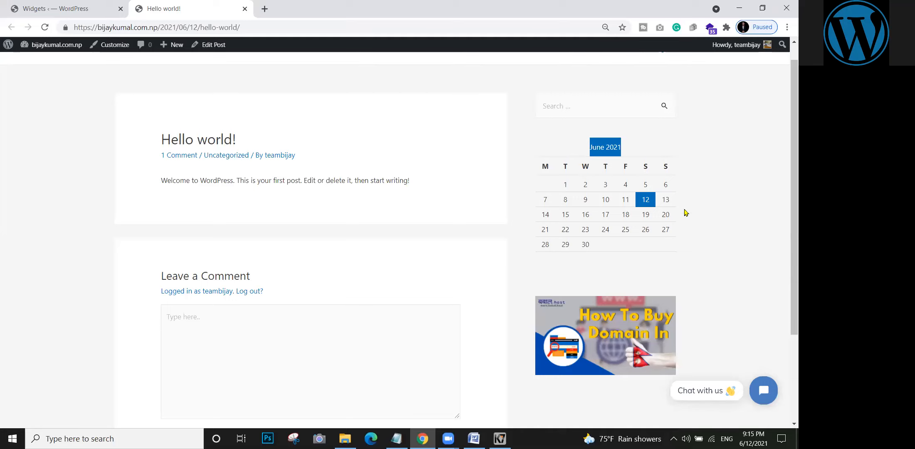
left_click(45, 27)
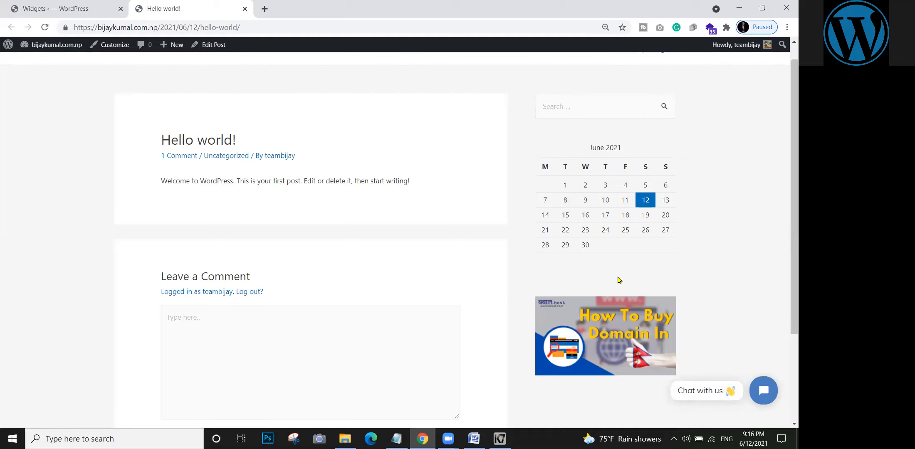
left_click(99, 6)
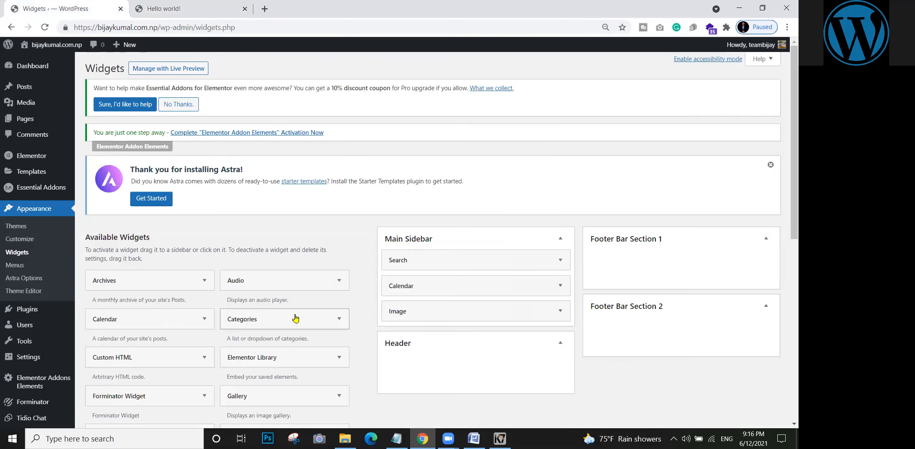
- Open the Pages list, then load the Online Khabar news site in a new tab
left_click(26, 120)
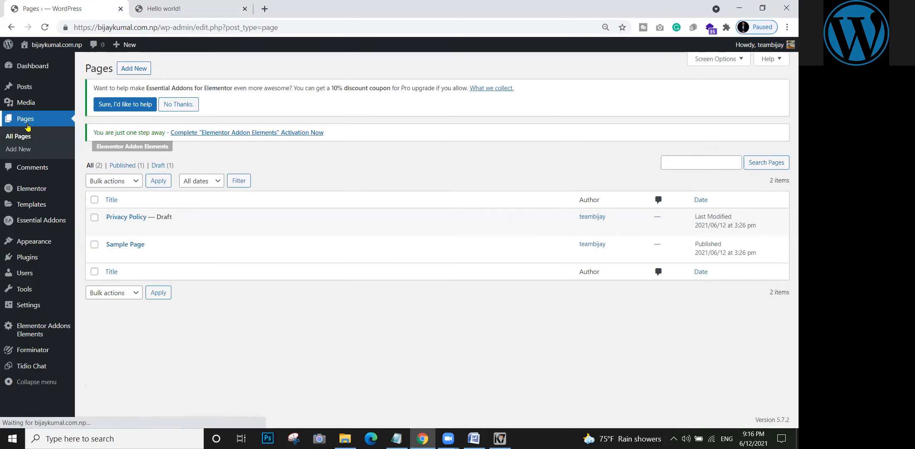
left_click(264, 8)
left_click(274, 30)
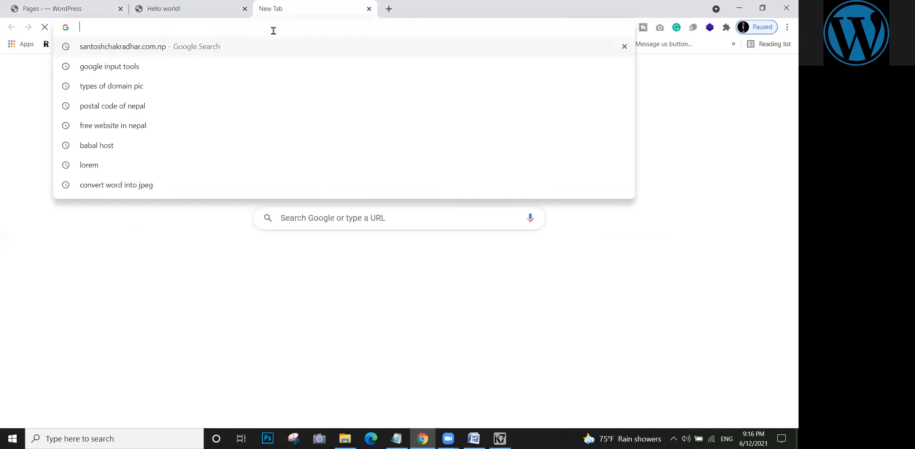
type("on")
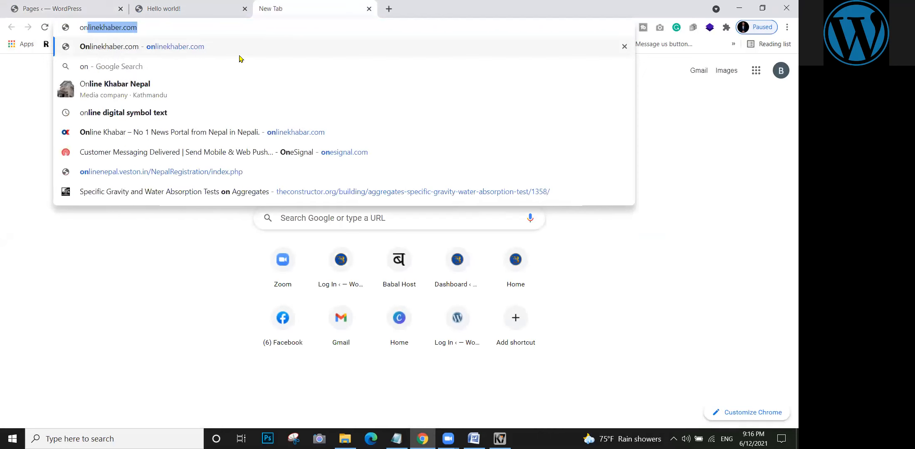
left_click(245, 133)
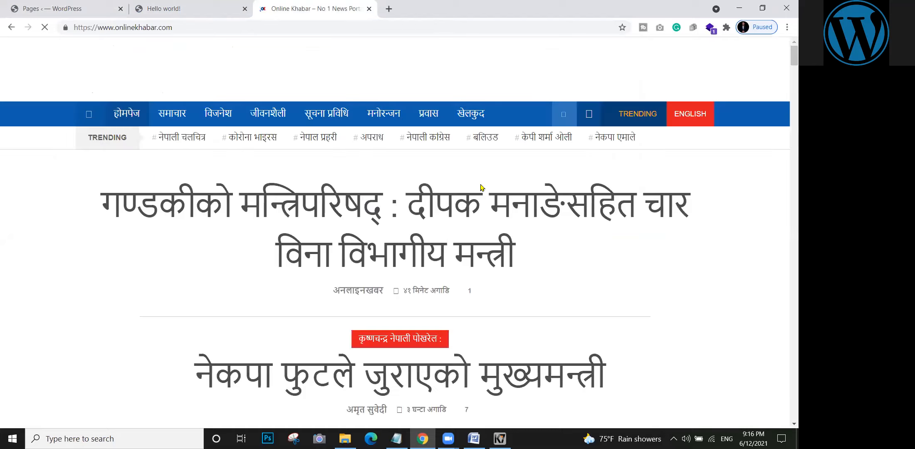
- Browse the Online Khabar homepage, highlighting the देश section, then return to the WordPress Pages tab
scroll(451, 246, "down", 10)
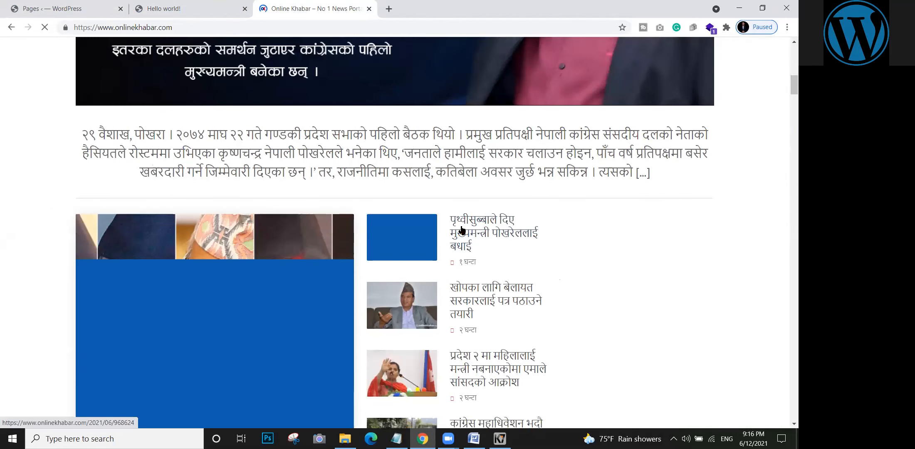
scroll(458, 235, "down", 10)
scroll(464, 225, "down", 10)
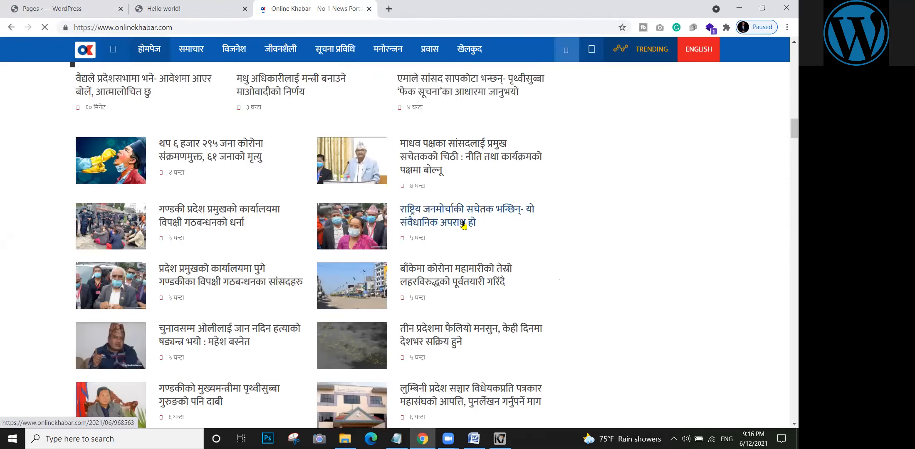
scroll(466, 233, "down", 10)
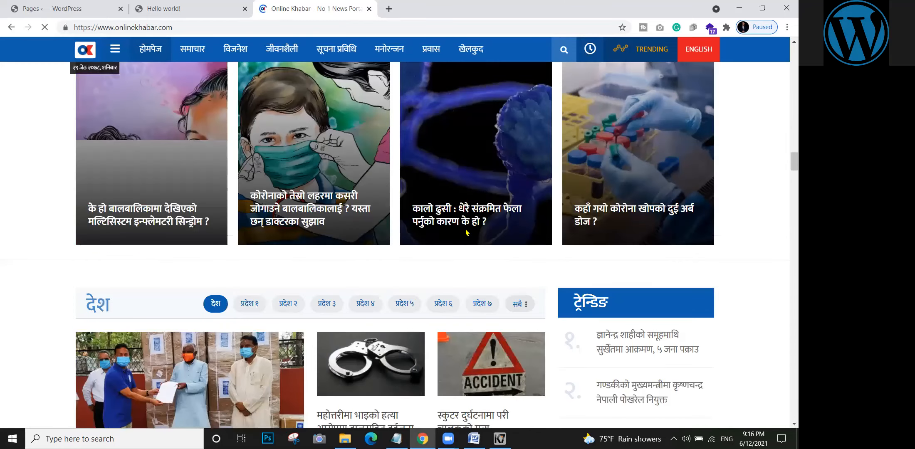
scroll(466, 235, "down", 2)
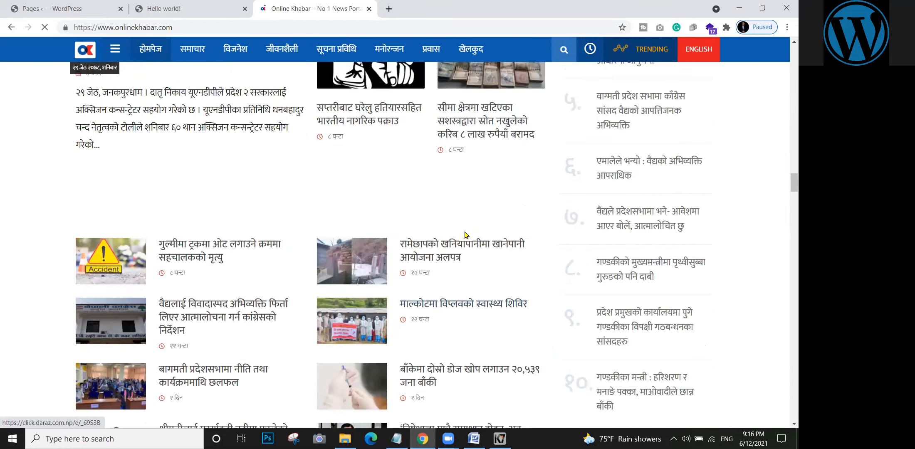
scroll(583, 199, "up", 8)
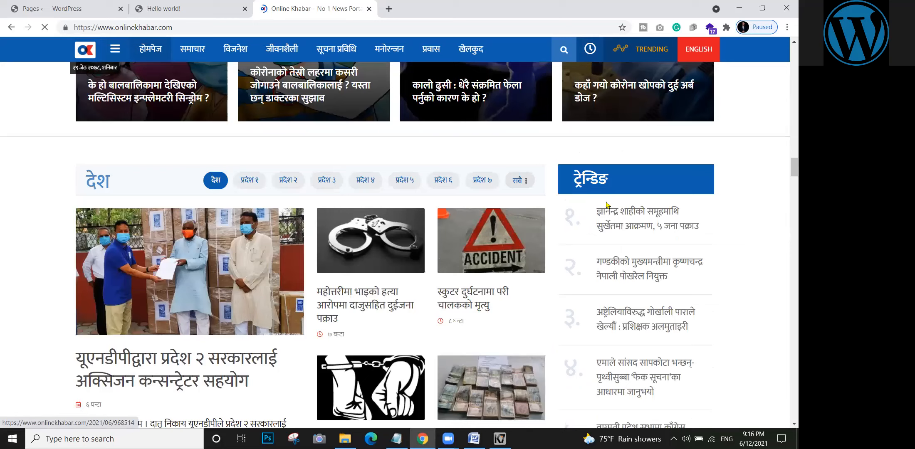
left_click_drag(608, 180, 554, 185)
scroll(622, 200, "down", 10)
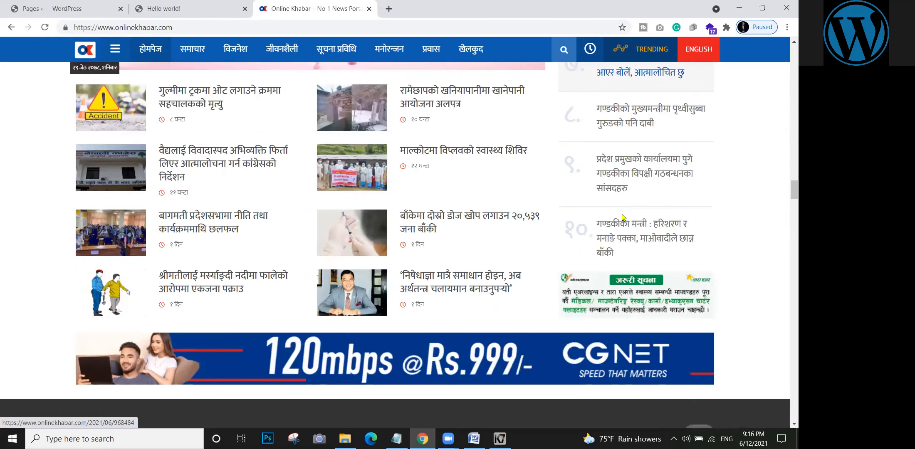
scroll(622, 217, "up", 15)
scroll(621, 218, "down", 10)
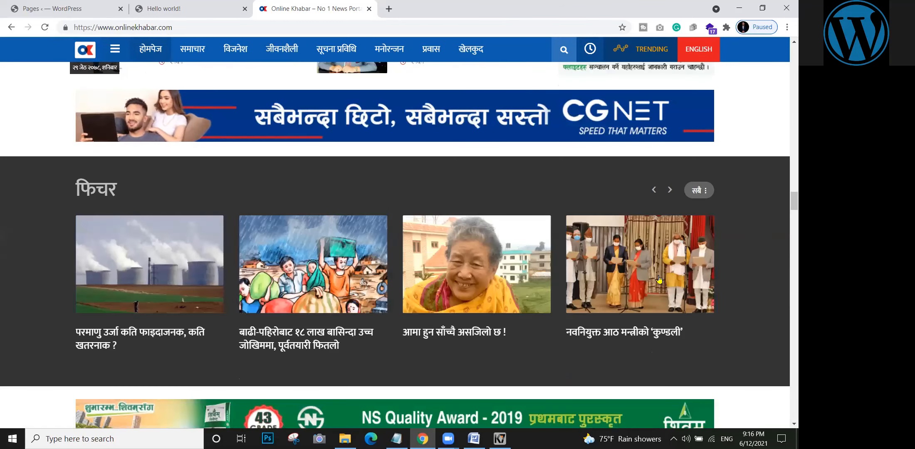
scroll(620, 221, "down", 5)
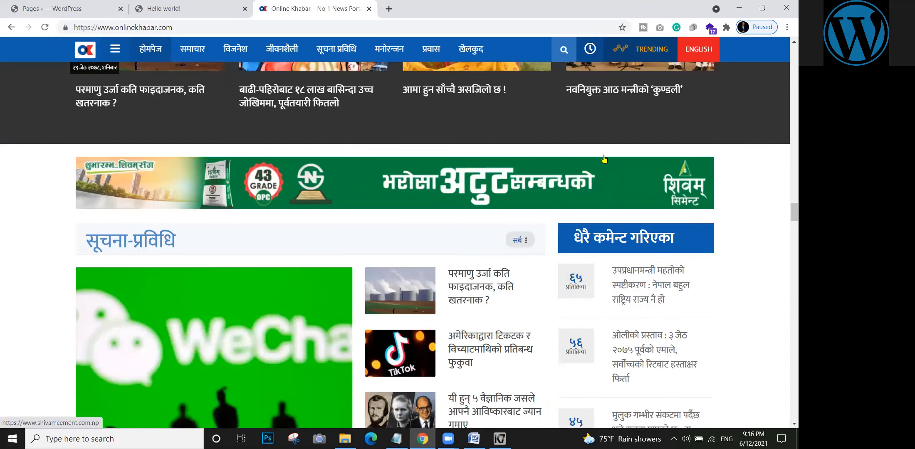
scroll(540, 230, "down", 3)
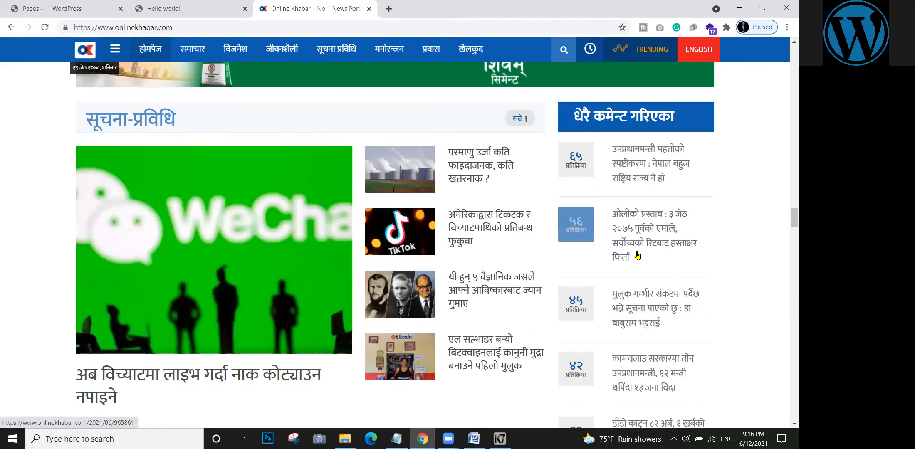
scroll(484, 291, "down", 14)
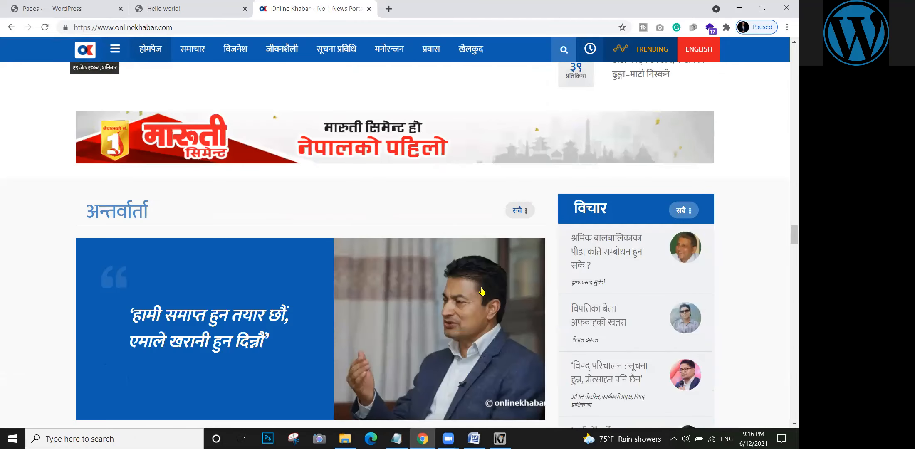
scroll(520, 278, "up", 10)
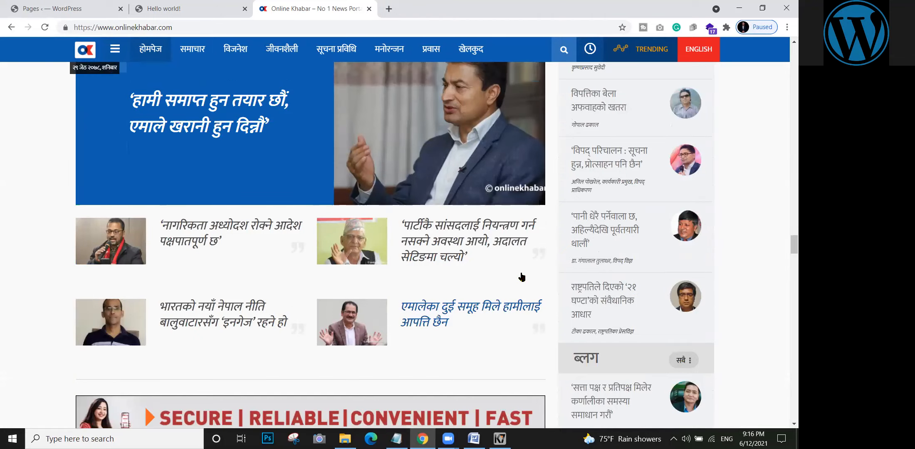
scroll(516, 280, "down", 11)
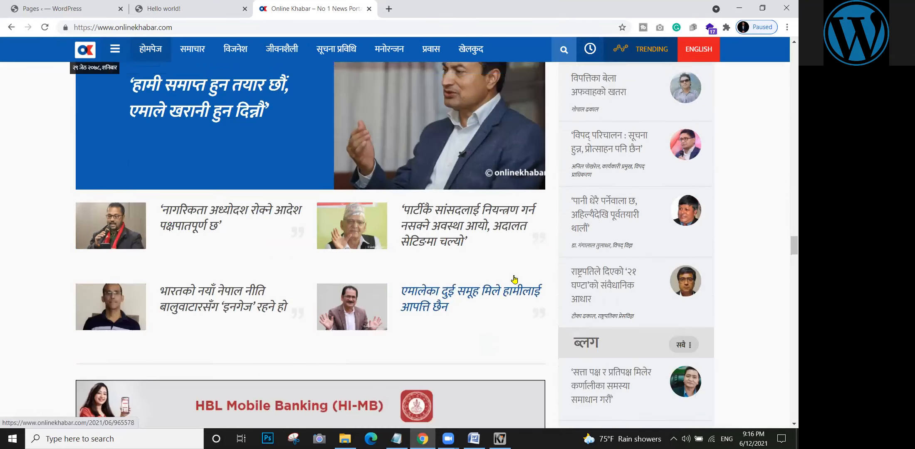
scroll(515, 276, "up", 5)
scroll(514, 276, "up", 10)
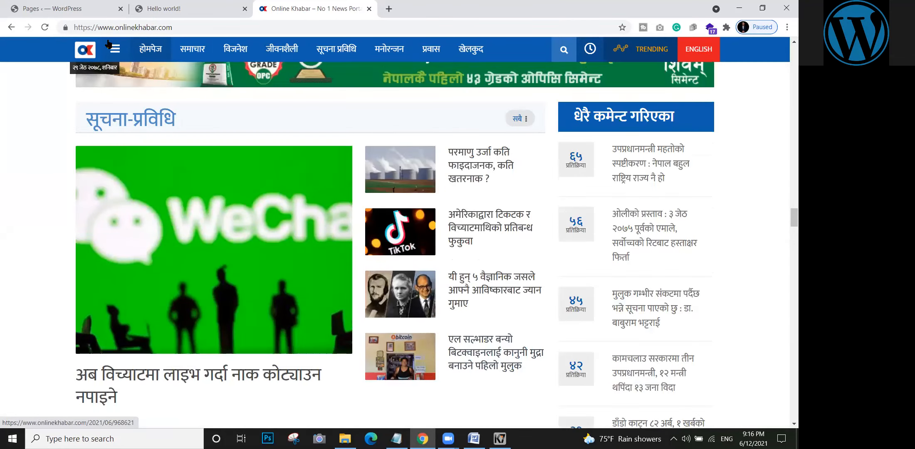
left_click(158, 10)
left_click(31, 10)
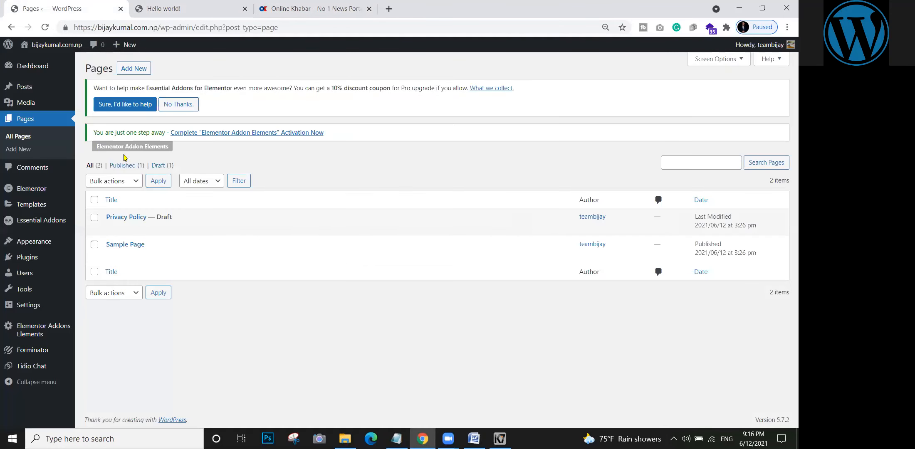
- Open the Add New Page editor in a separate tab and switch to it
right_click(134, 68)
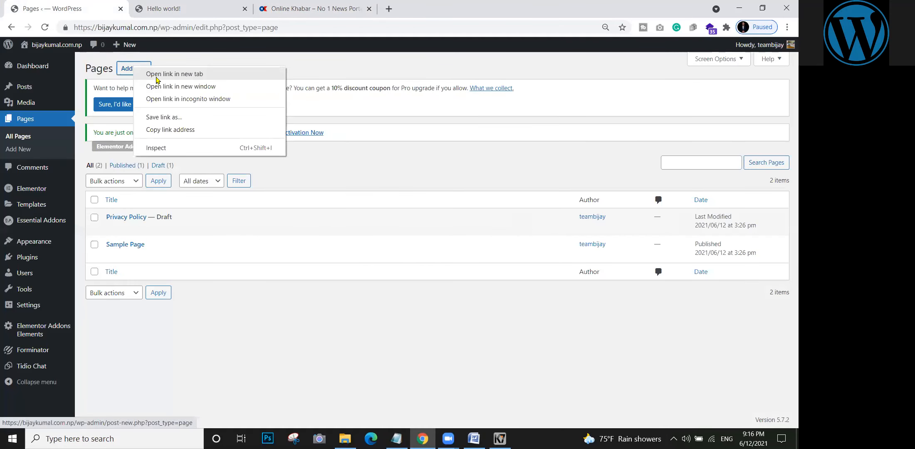
left_click(156, 75)
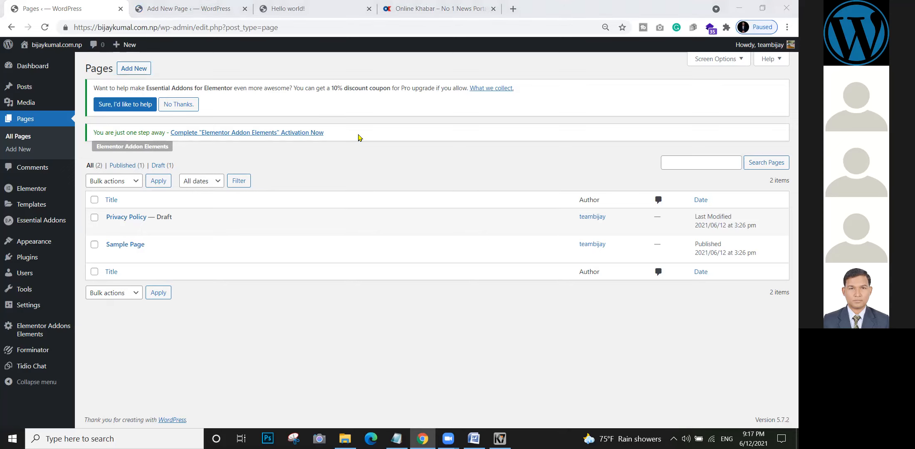
left_click(165, 10)
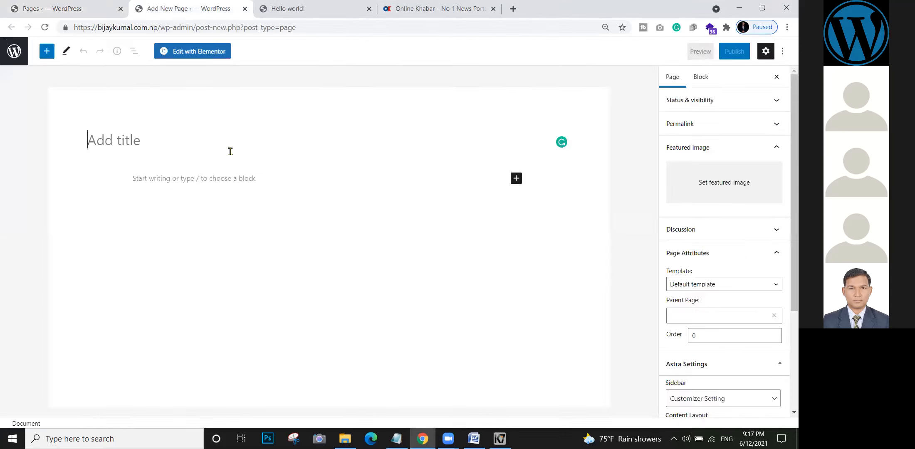
- Title the new page 'Home' and choose the Elementor Full Width template
left_click(143, 140)
type("choe")
key("BackSpace")
key("BackSpace")
key("BackSpace")
key("BackSpace")
type("Home")
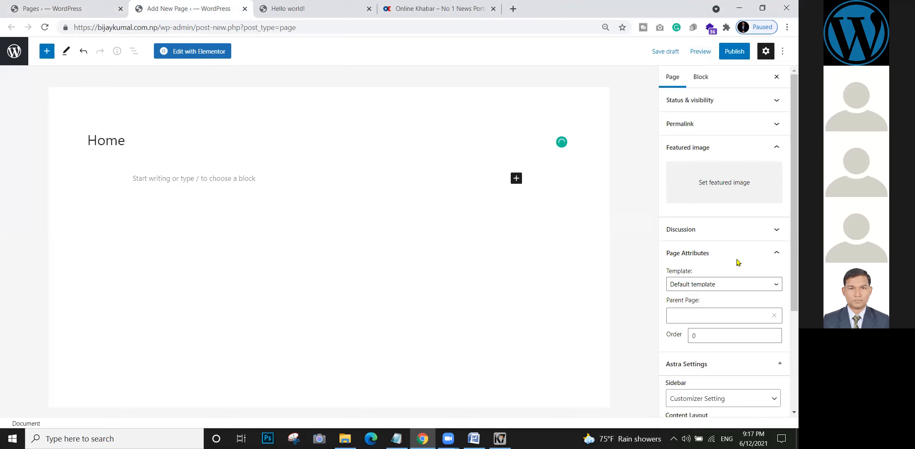
scroll(737, 262, "down", 3)
left_click(736, 162)
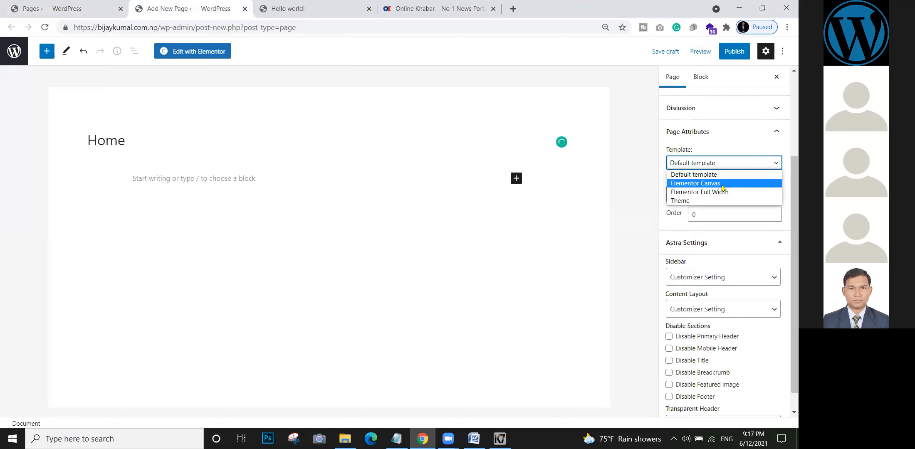
left_click(699, 193)
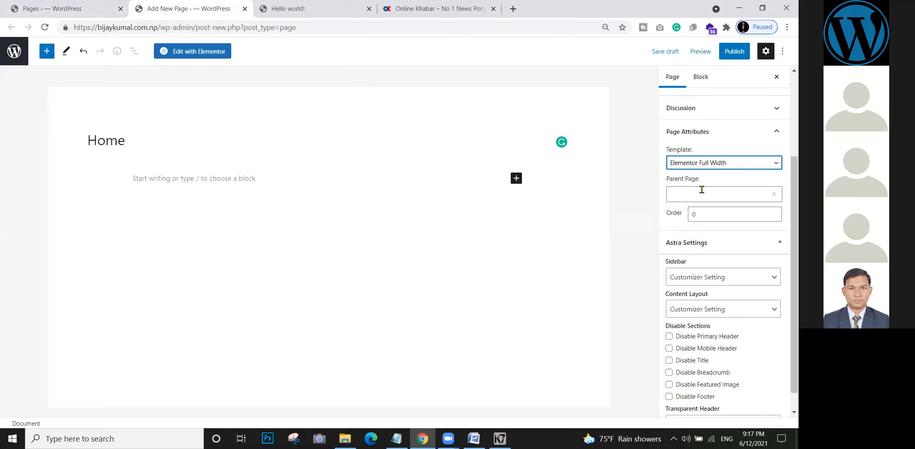
- Publish and update the Home page, then open it in Elementor
left_click(735, 52)
left_click(705, 54)
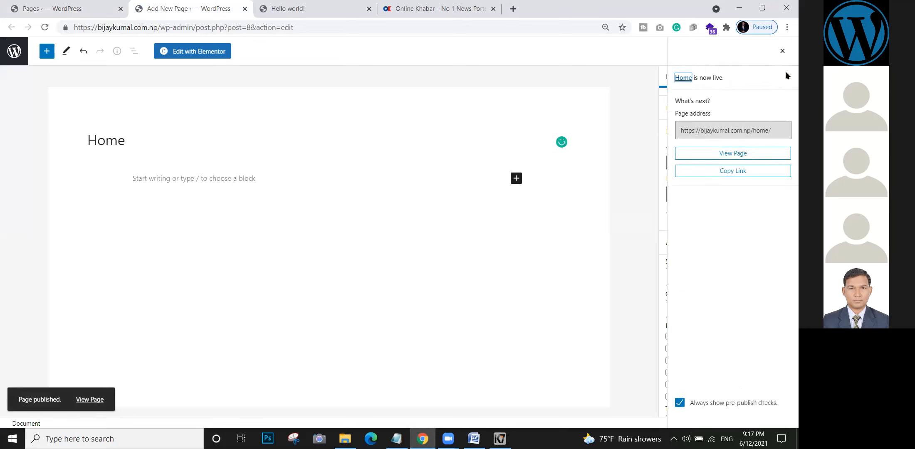
left_click(782, 51)
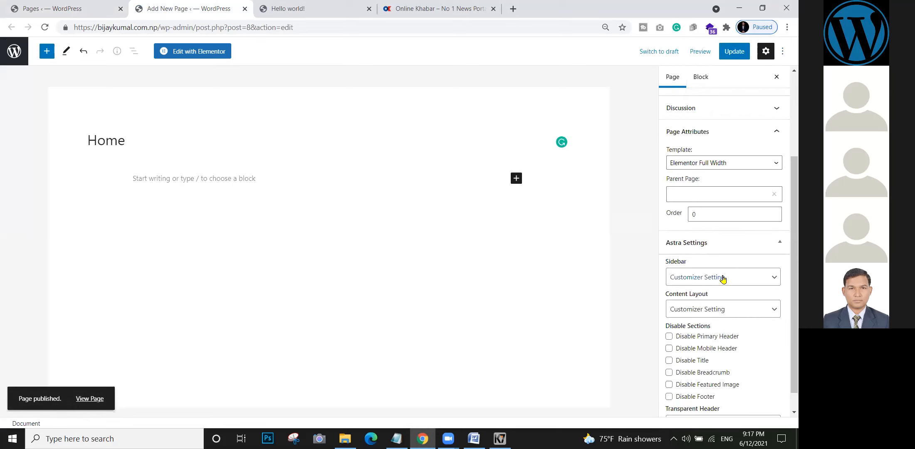
scroll(723, 353, "down", 1)
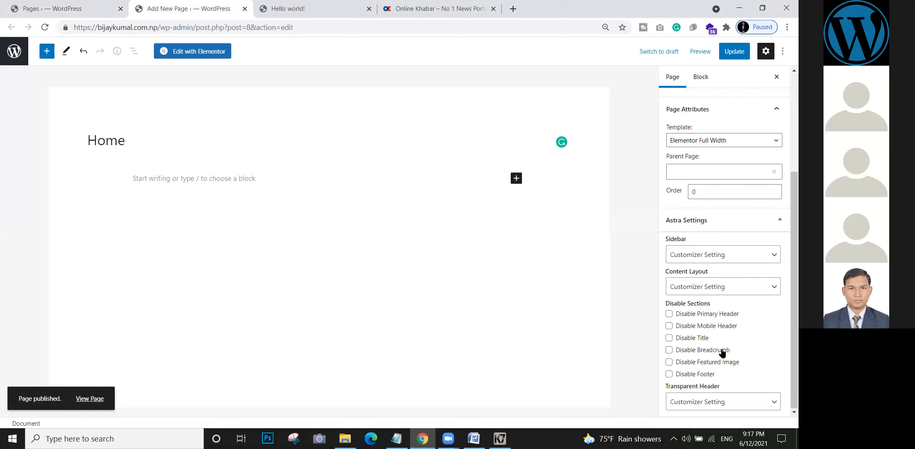
left_click(752, 255)
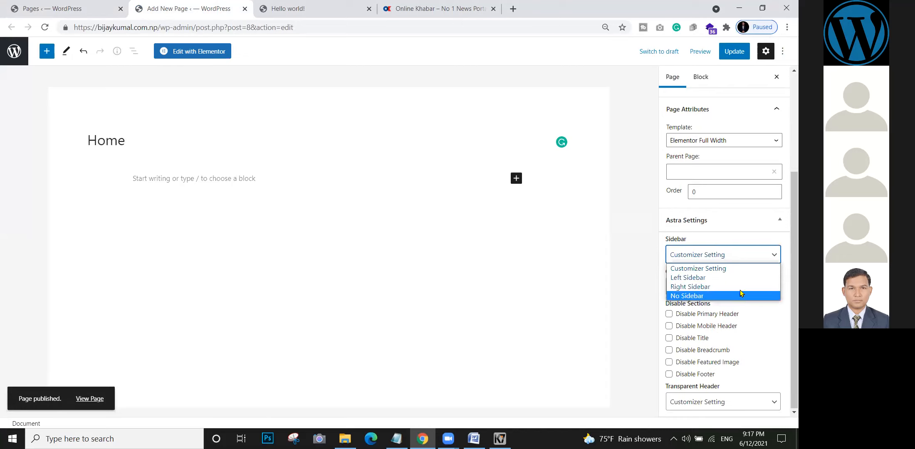
left_click(616, 243)
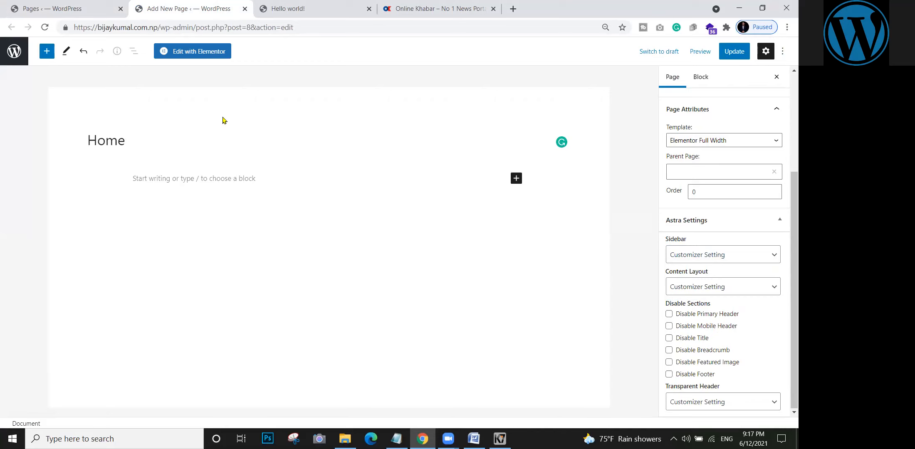
left_click(729, 51)
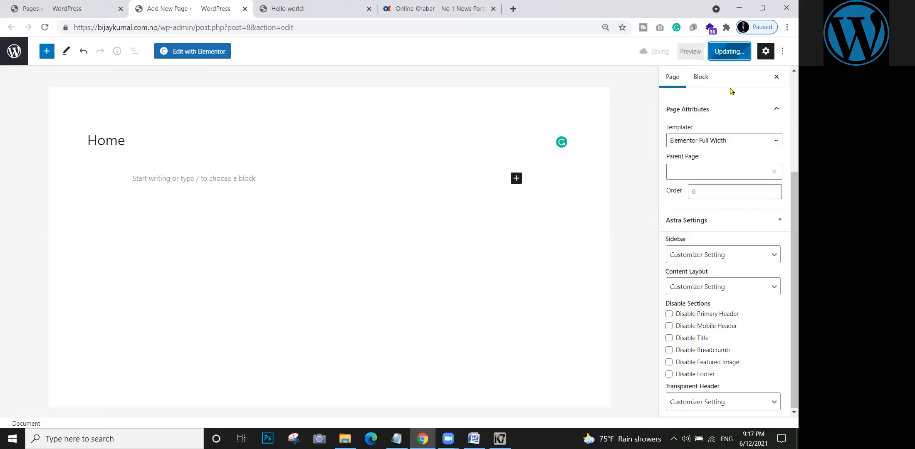
left_click(186, 53)
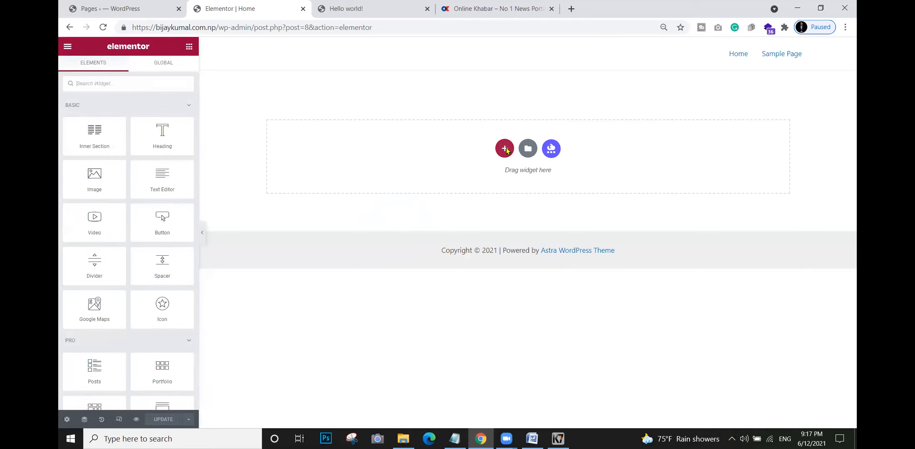
- Add a two-column section and place an Image widget in its right column
left_click(505, 149)
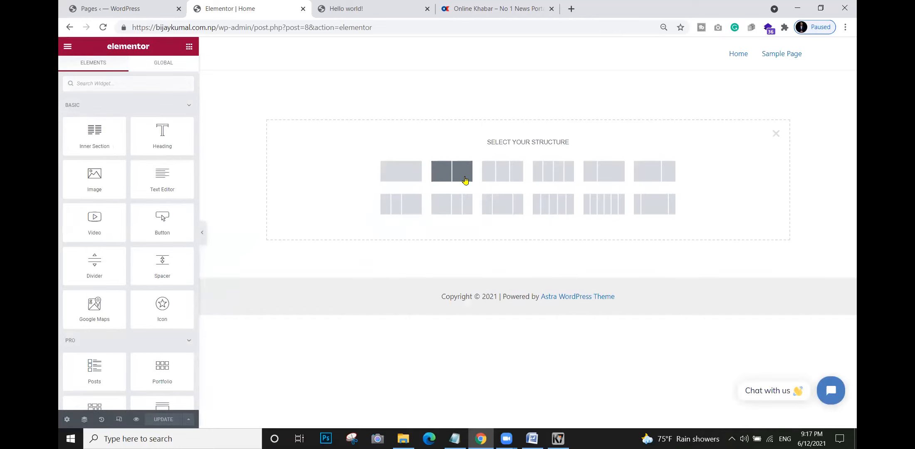
left_click(465, 180)
left_click(188, 46)
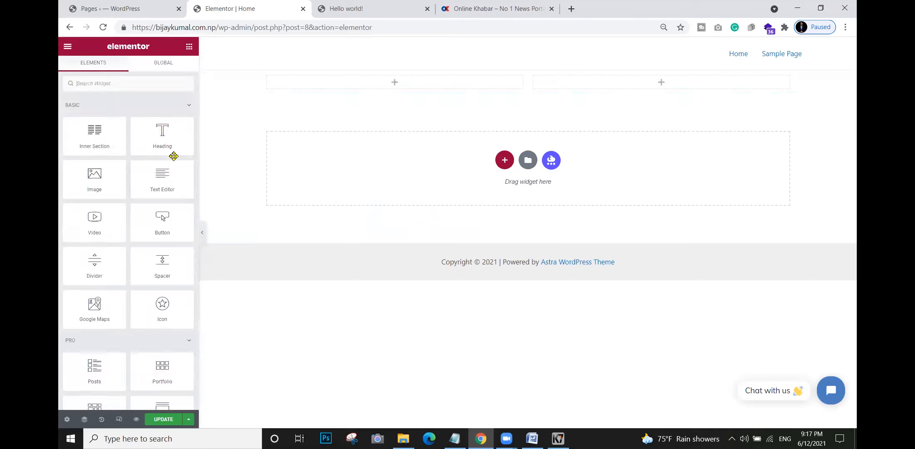
left_click_drag(112, 186, 561, 135)
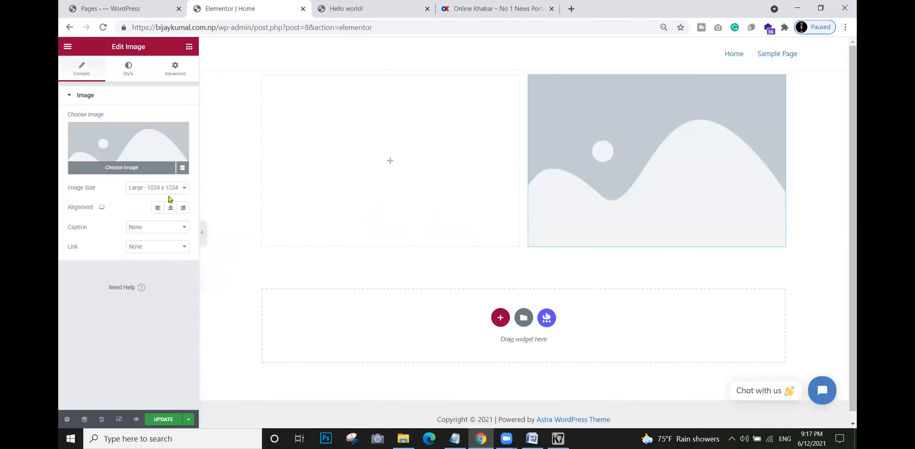
- Upload the man-in-suit photo from Downloads and insert it into the Image widget
left_click(164, 129)
left_click(483, 229)
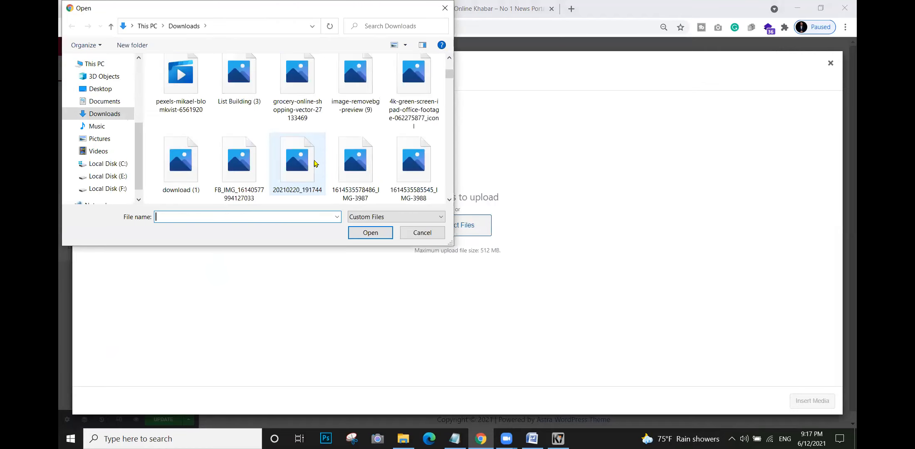
scroll(316, 163, "down", 3)
scroll(333, 164, "down", 2)
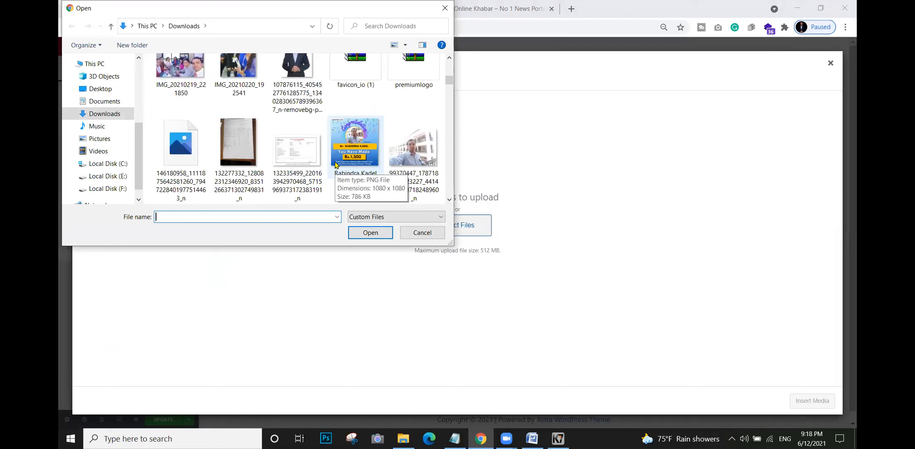
left_click(297, 66)
left_click(368, 233)
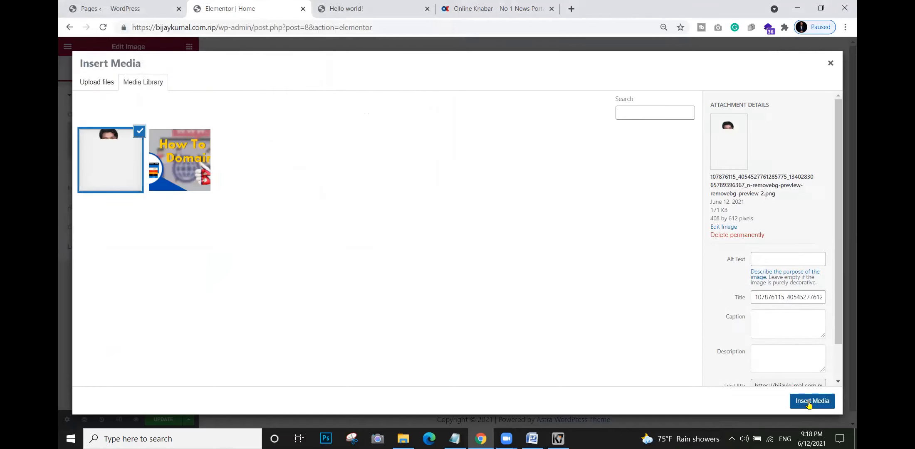
left_click(812, 401)
- Set the photo to a custom image size of 400 × 450
left_click(149, 188)
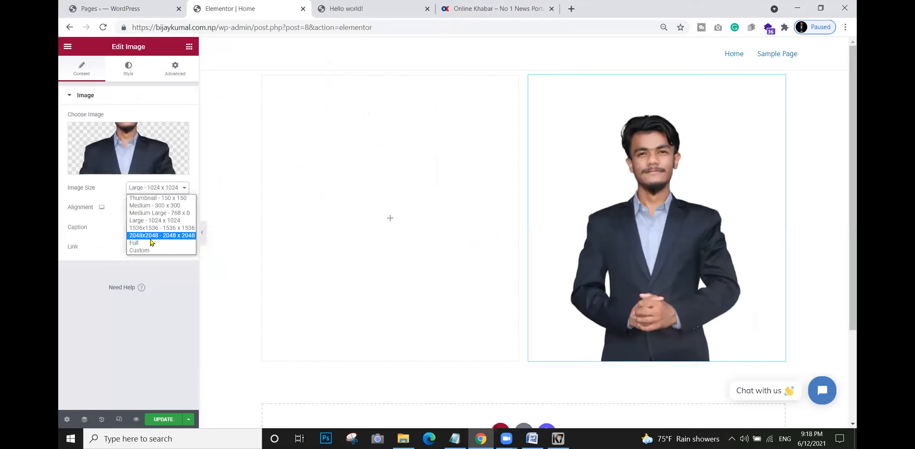
left_click(148, 251)
left_click(122, 236)
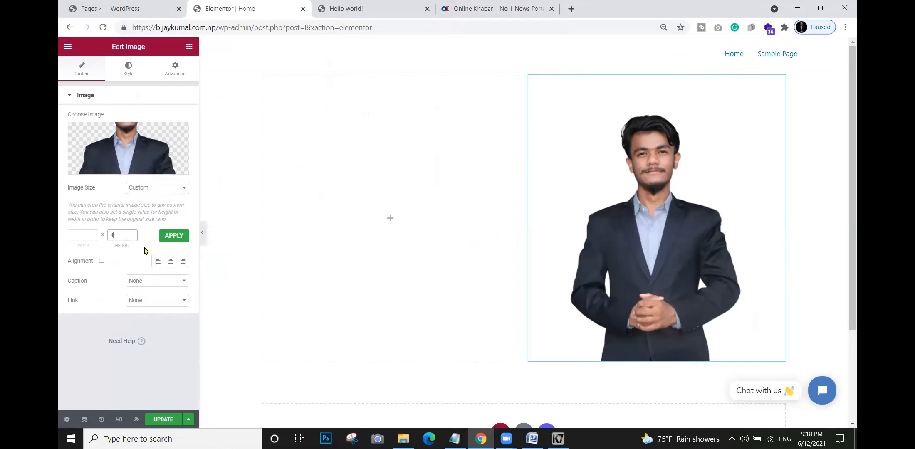
left_click(90, 234)
type("400")
left_click(174, 235)
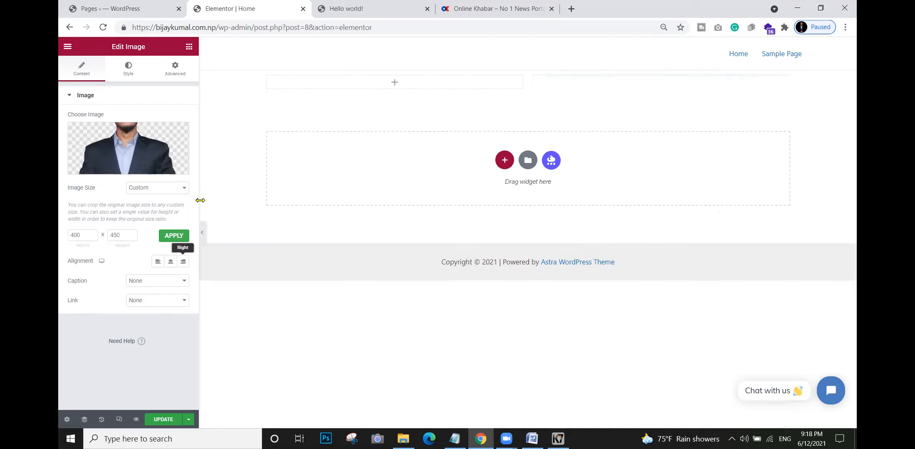
left_click(189, 47)
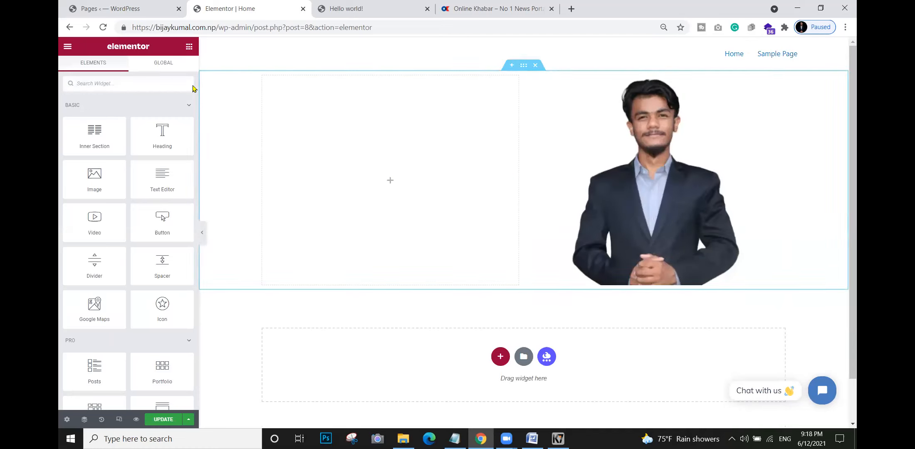
- Add a Heading, a Text Editor paragraph and a Click here button to the left column
left_click_drag(163, 138, 341, 154)
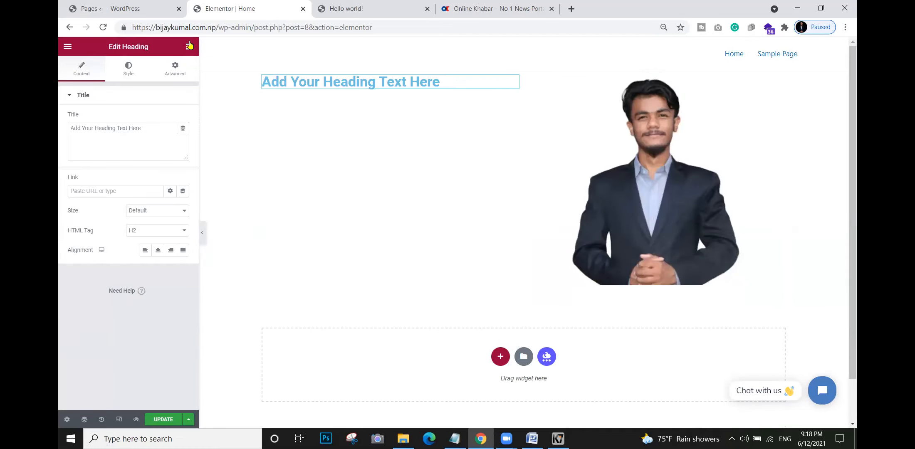
left_click(189, 47)
left_click_drag(153, 178, 394, 96)
left_click(189, 47)
left_click_drag(153, 229, 260, 186)
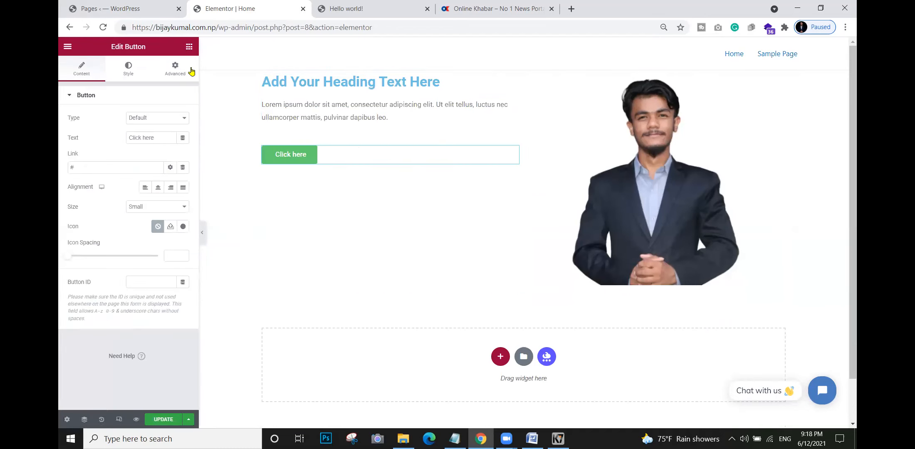
- Unlink the heading's margins and change its text colour to light blue #27BFFF
left_click(508, 85)
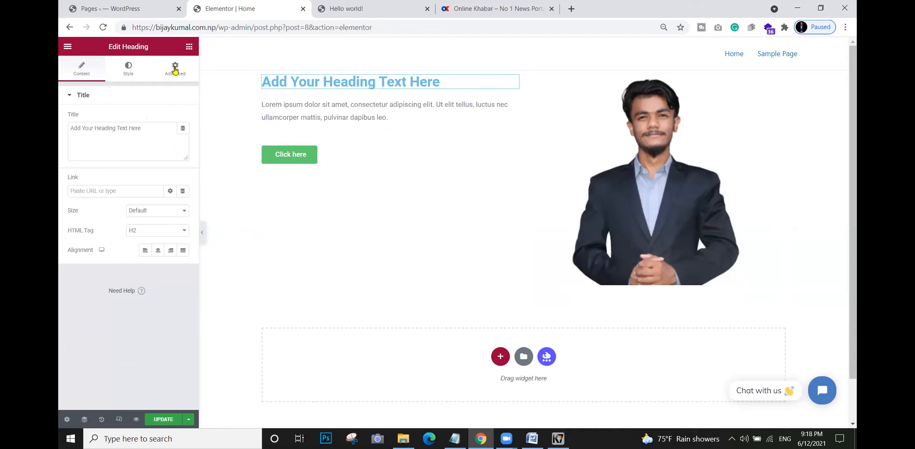
left_click(174, 68)
left_click(177, 129)
double_click(82, 129)
type("250")
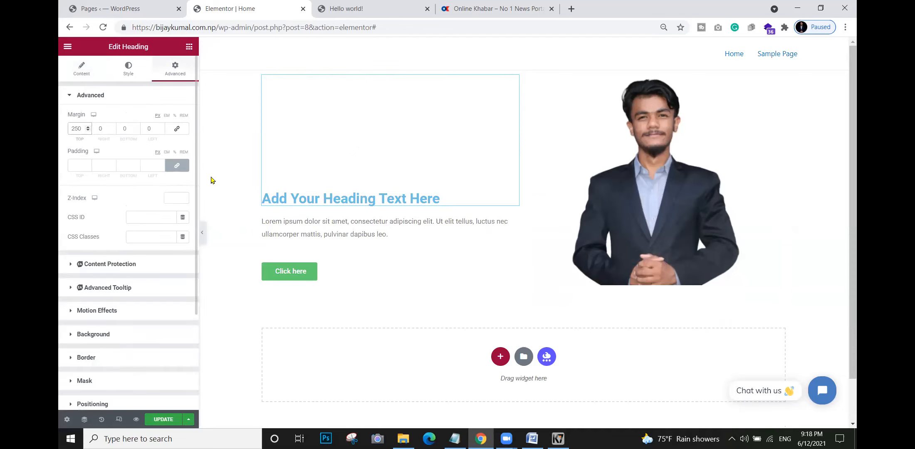
left_click(124, 71)
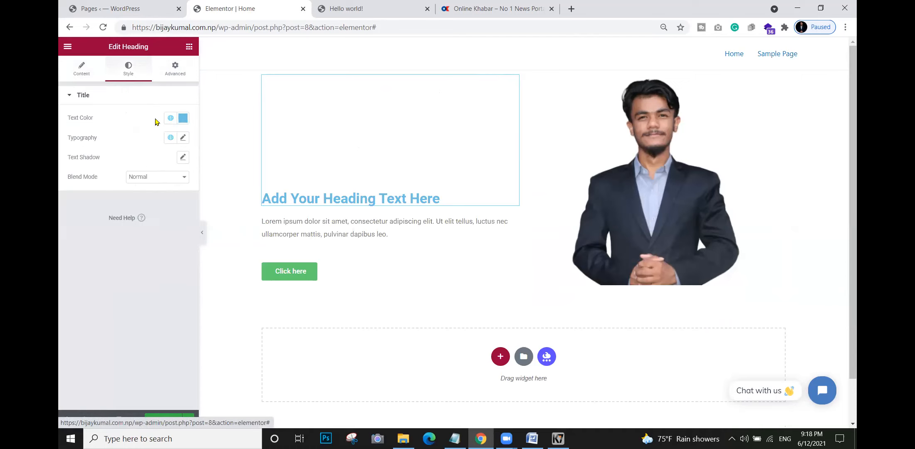
left_click(183, 118)
left_click_drag(108, 208, 73, 242)
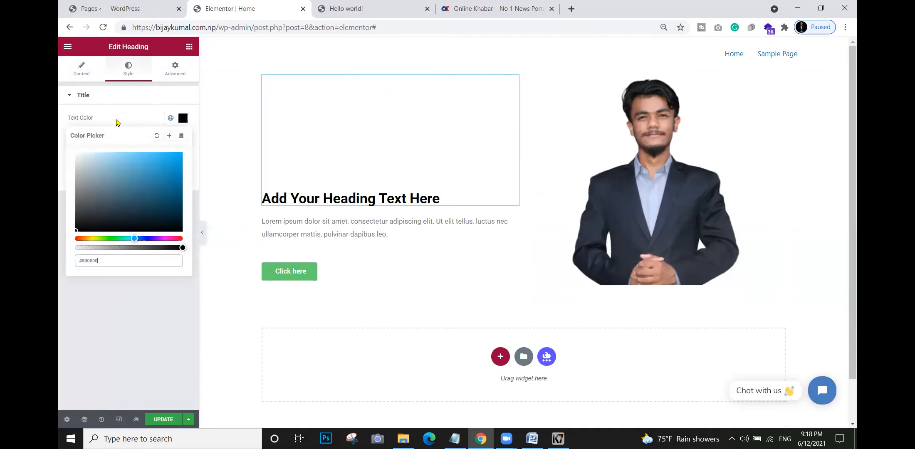
left_click_drag(128, 169, 166, 151)
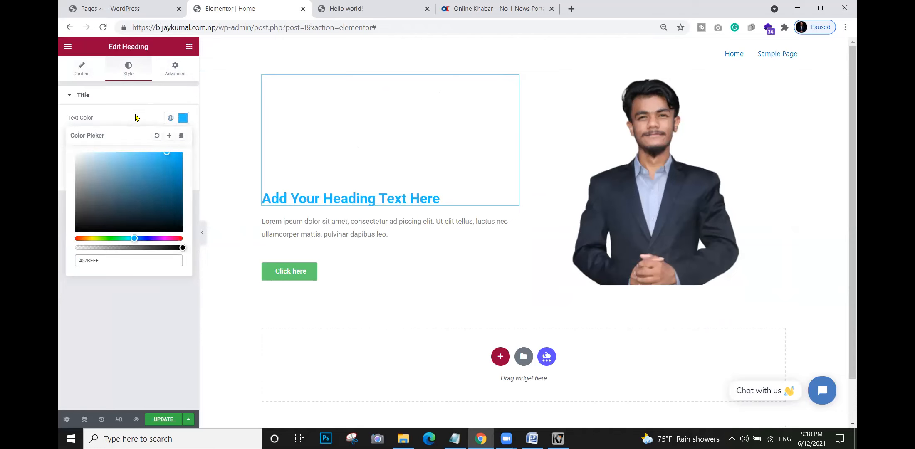
left_click(136, 119)
- Set the heading typography size to 54 and its top margin to 200
left_click(183, 137)
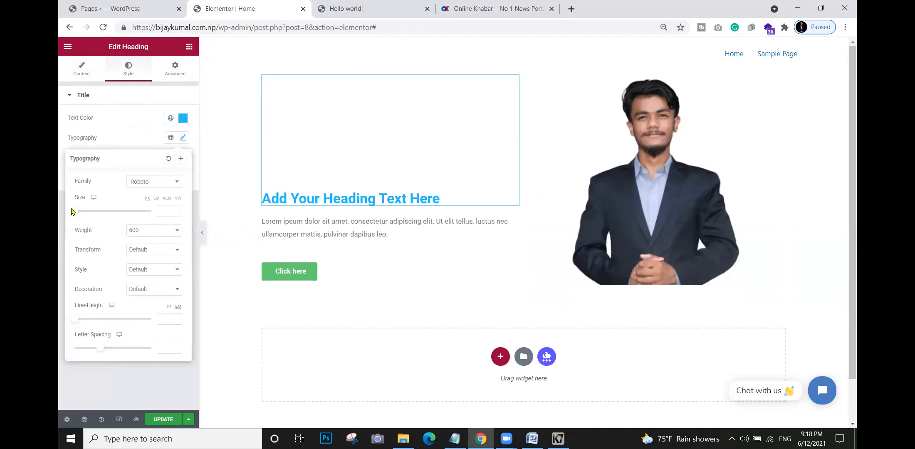
left_click_drag(72, 212, 91, 213)
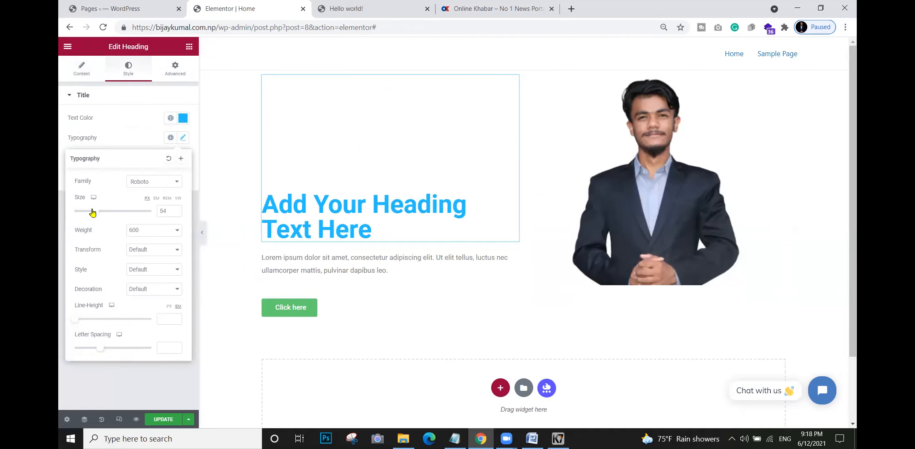
left_click(175, 68)
left_click(88, 131)
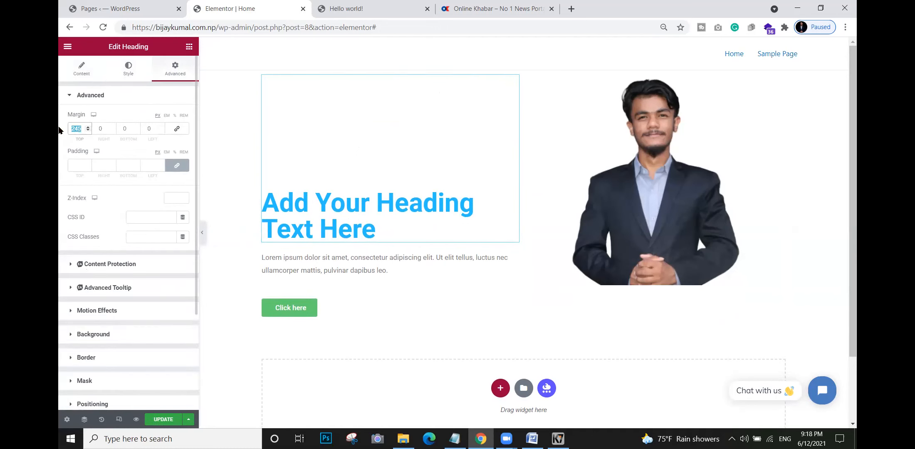
type("200")
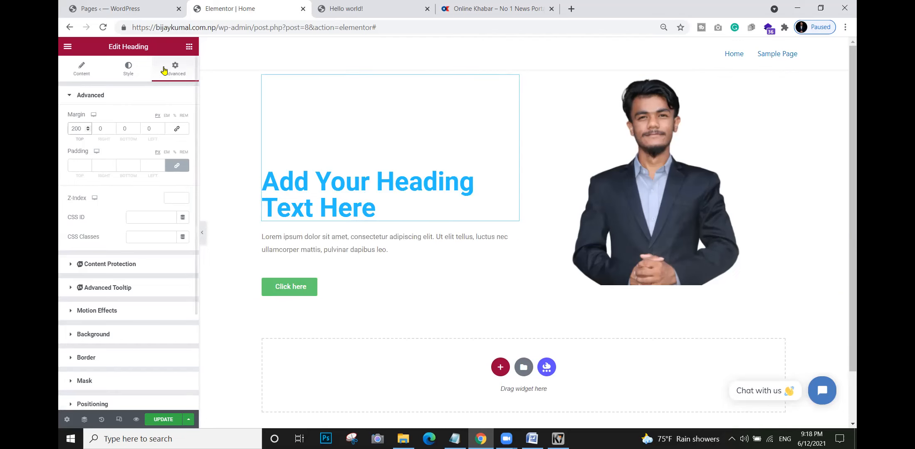
left_click(489, 77)
left_click(524, 65)
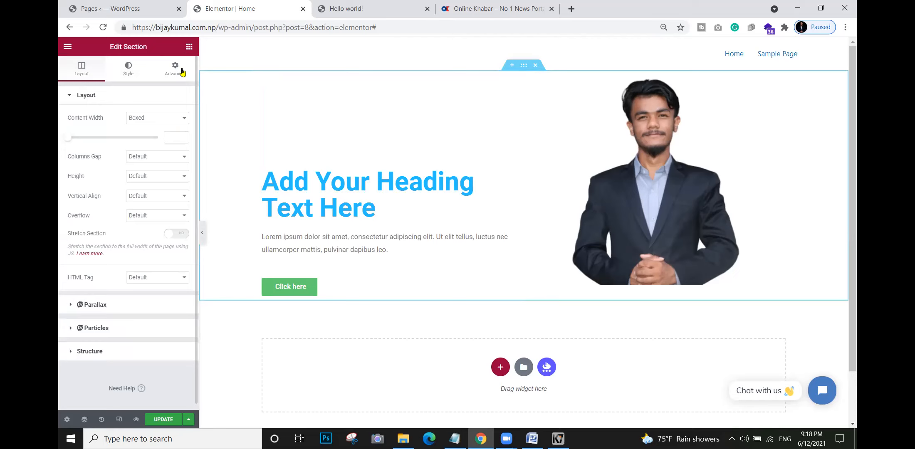
- Turn on the EAE Particles animated background for the section
left_click(129, 78)
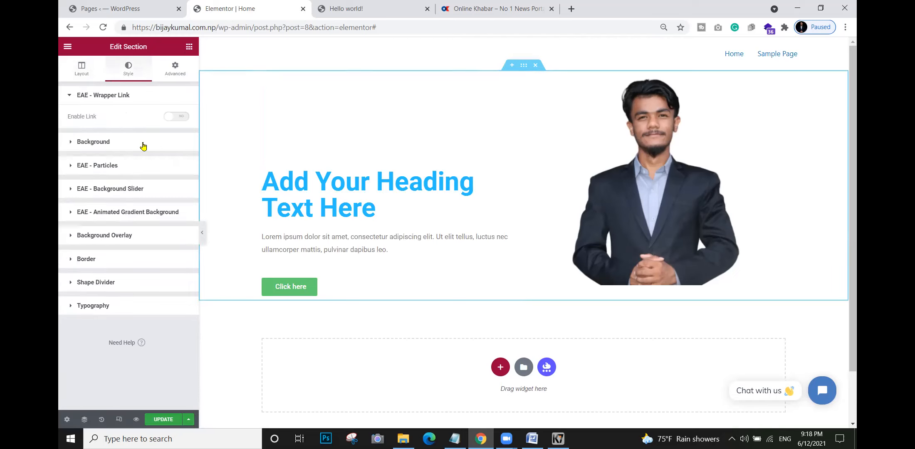
left_click(143, 145)
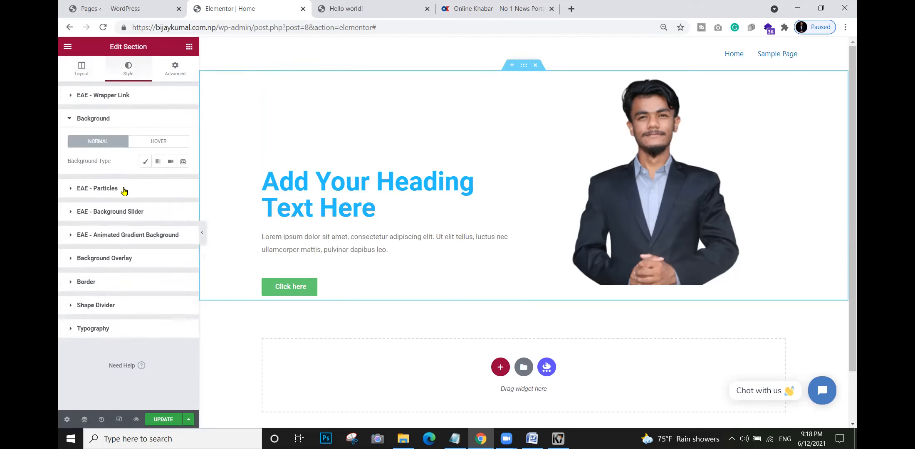
left_click(140, 191)
left_click(180, 162)
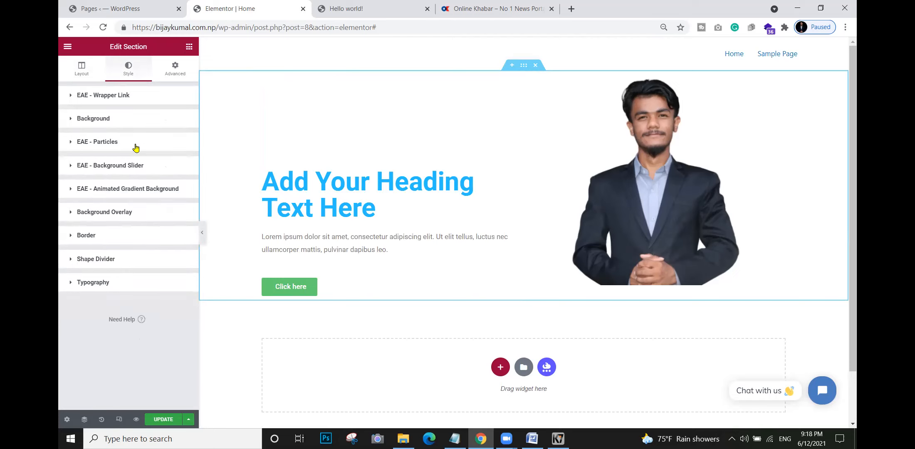
left_click(136, 146)
left_click(171, 163)
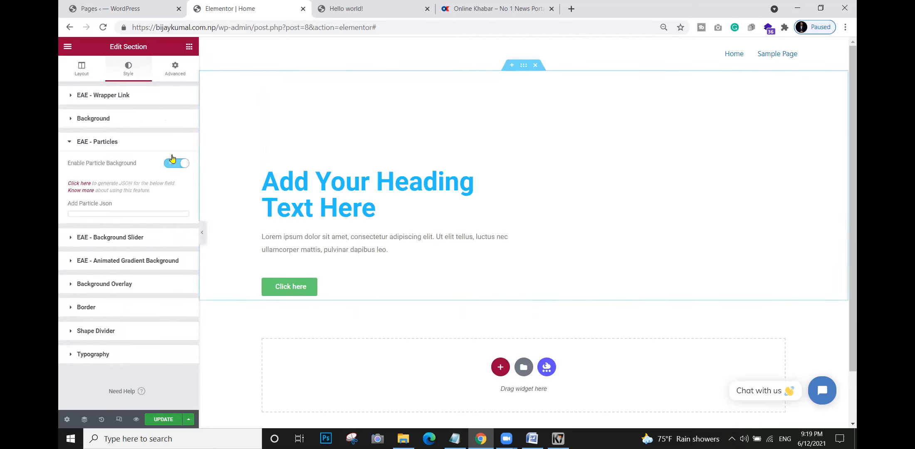
- Set the section background to Classic with a dark grey colour
left_click(136, 125)
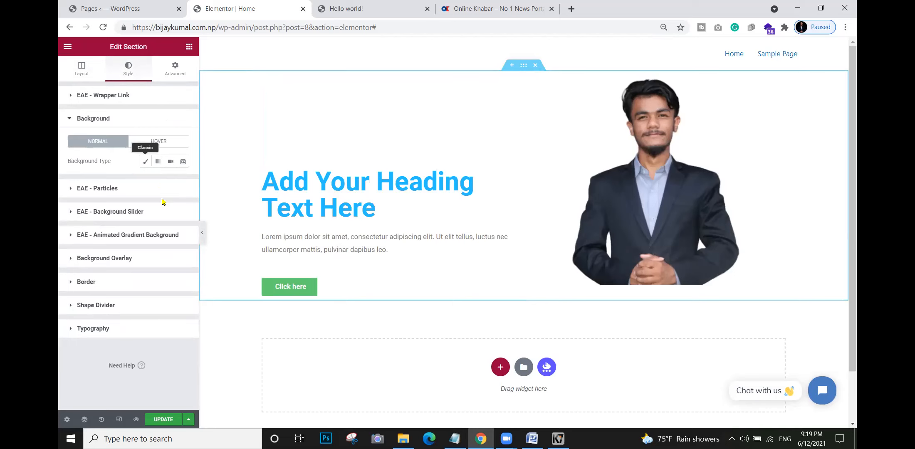
left_click(145, 161)
left_click(183, 180)
left_click(76, 278)
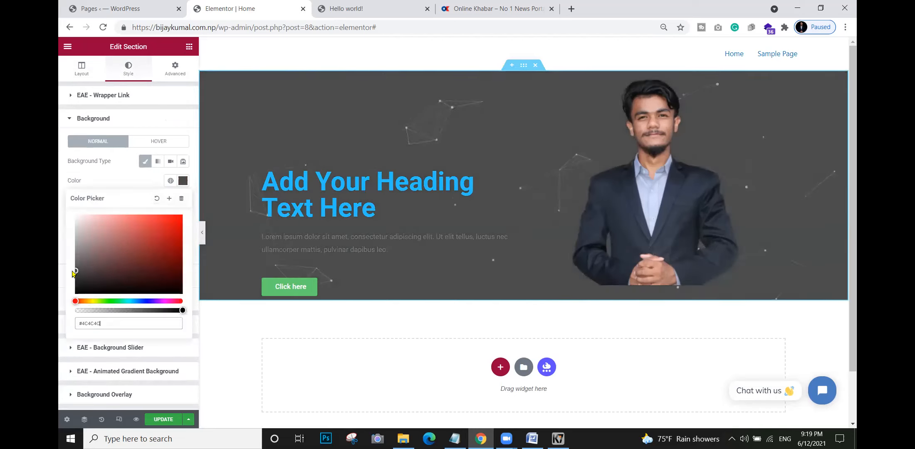
left_click_drag(64, 286, 68, 286)
left_click_drag(69, 287, 69, 285)
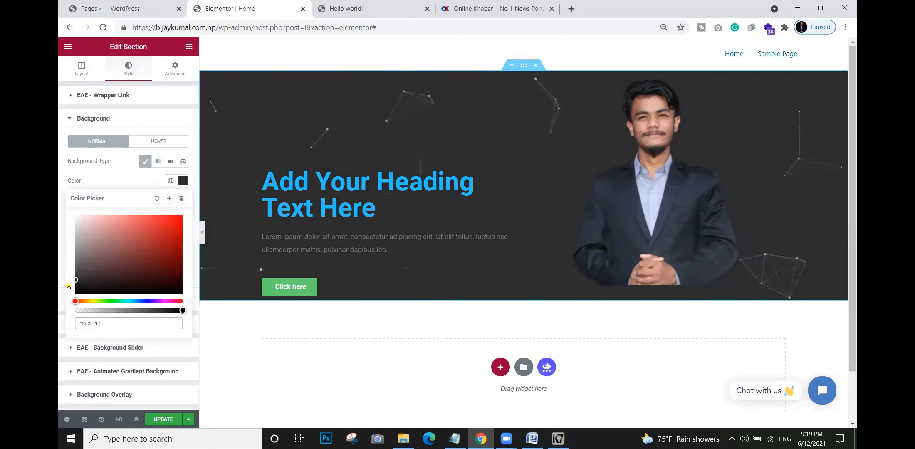
left_click(622, 204)
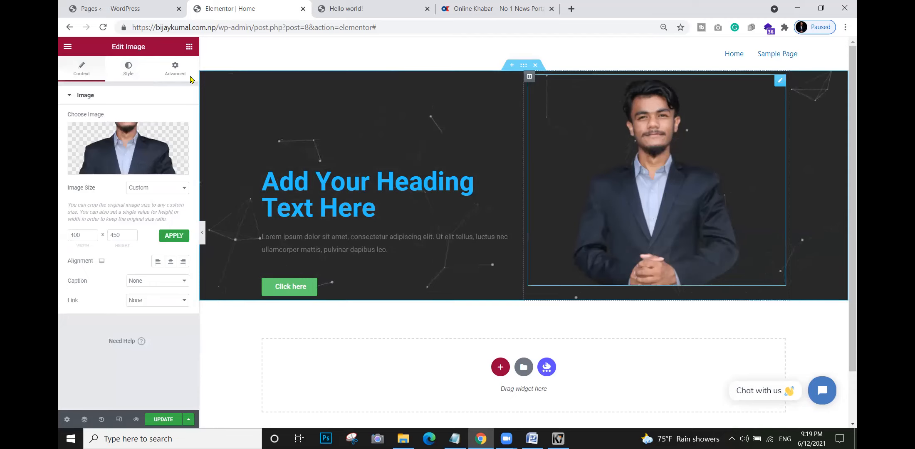
- Give the portrait a 30 top and -23 bottom margin, then open the paragraph's Style tab
left_click(175, 69)
left_click(177, 133)
left_click(87, 126)
left_click_drag(87, 129, 138, 131)
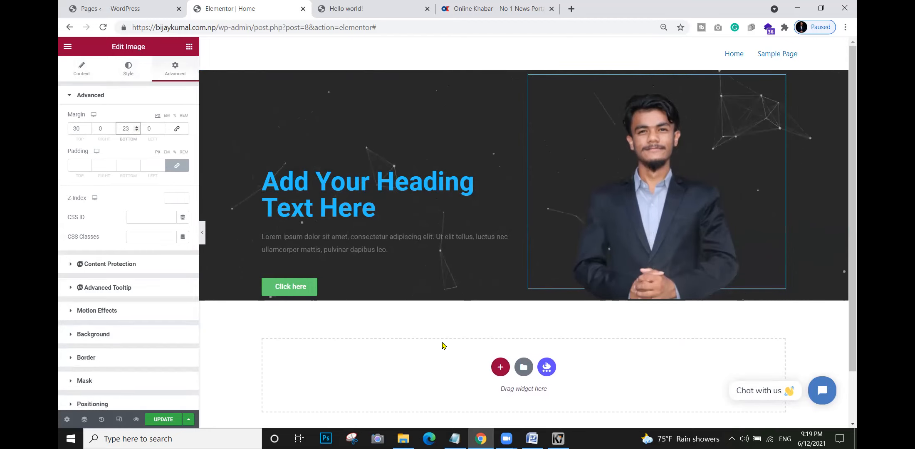
scroll(482, 279, "down", 2)
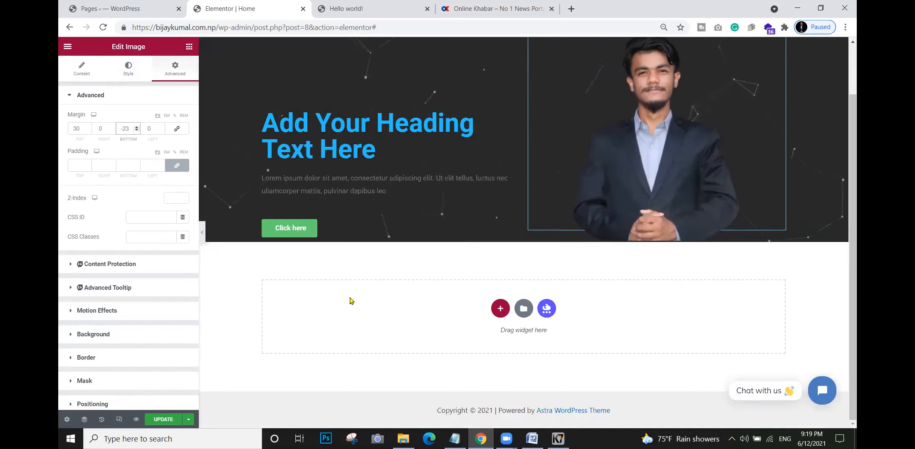
left_click(374, 191)
left_click(129, 69)
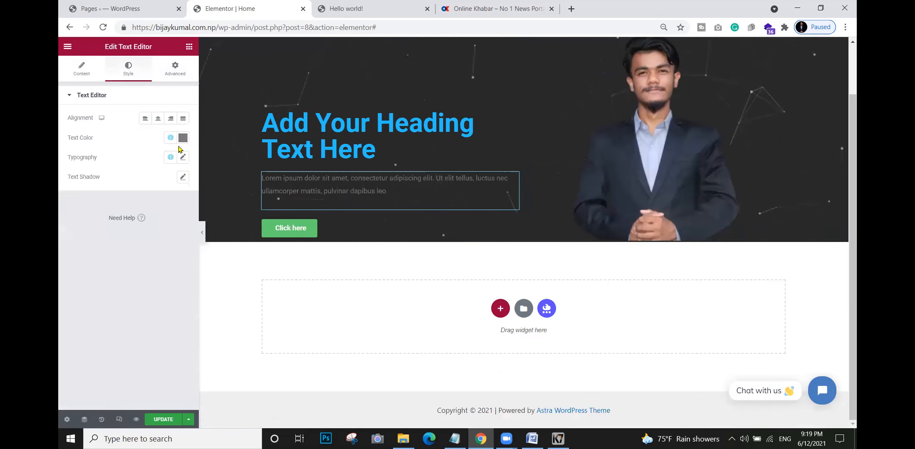
- Make the hero paragraph text white and preview the page at full width
left_click(75, 124)
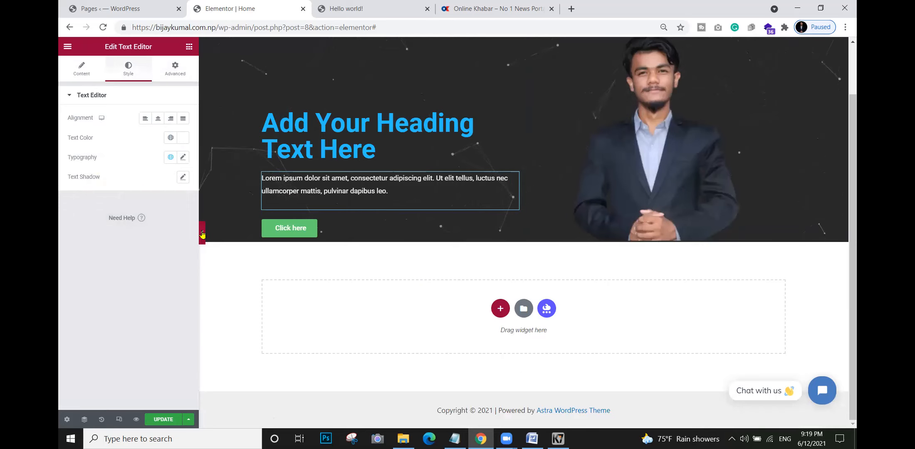
left_click(202, 234)
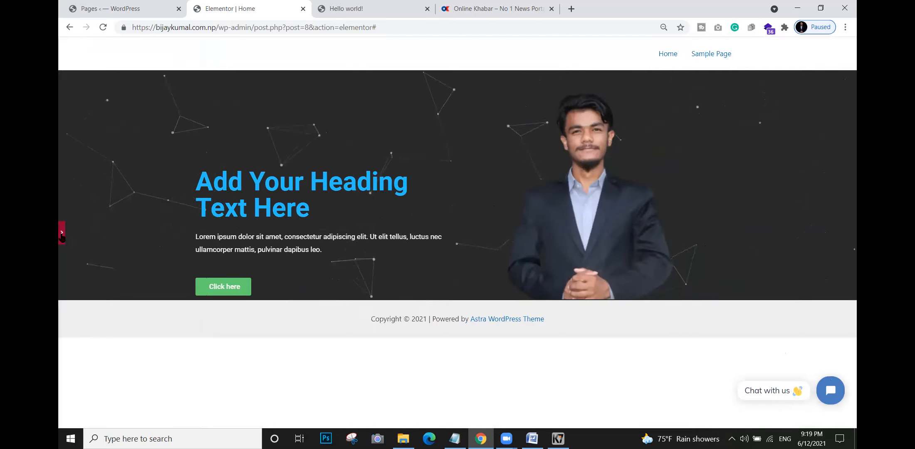
left_click(61, 233)
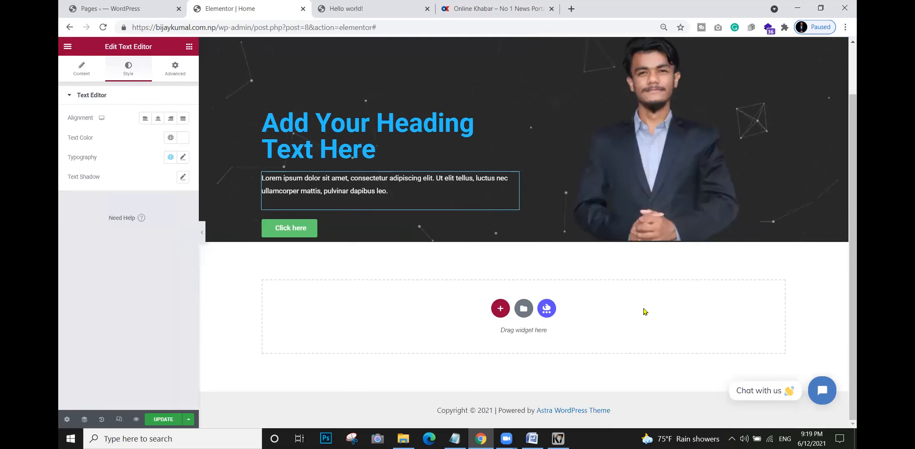
left_click(487, 9)
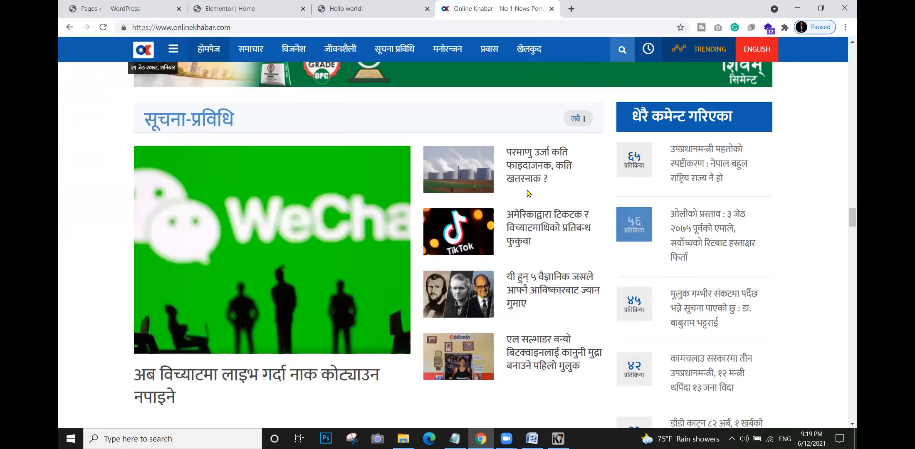
left_click(356, 5)
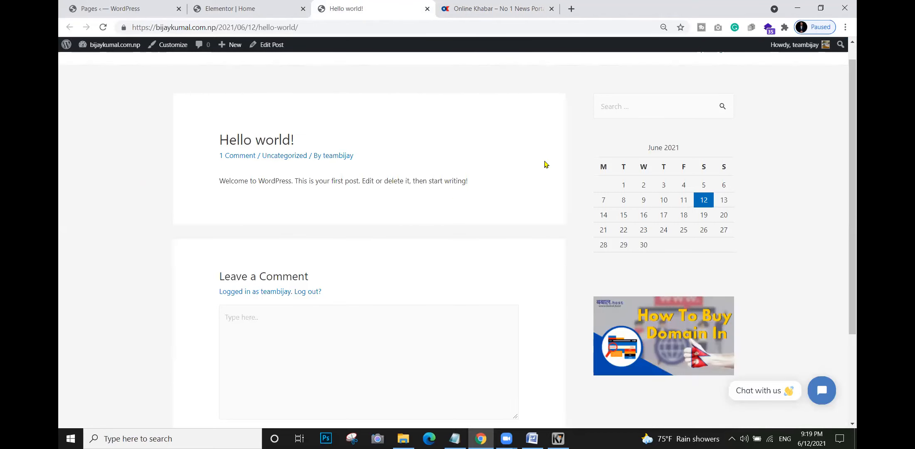
left_click(249, 5)
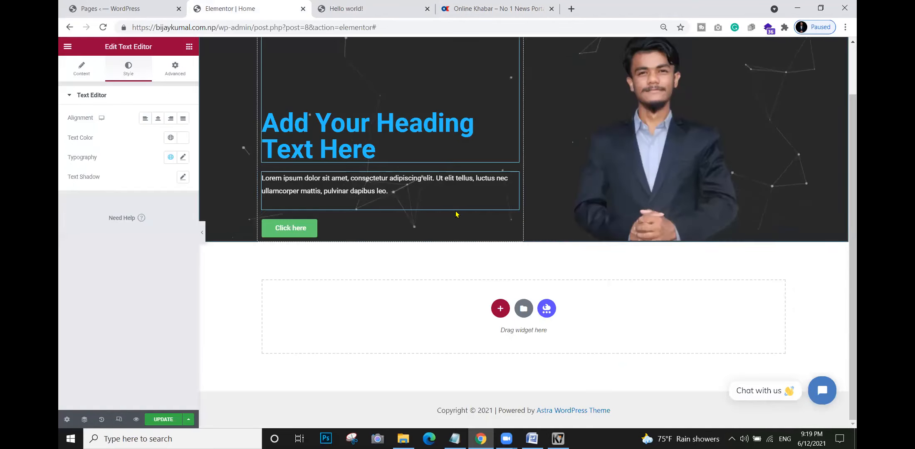
- Start a new section below the hero using the 66/33 two-column structure
left_click(500, 310)
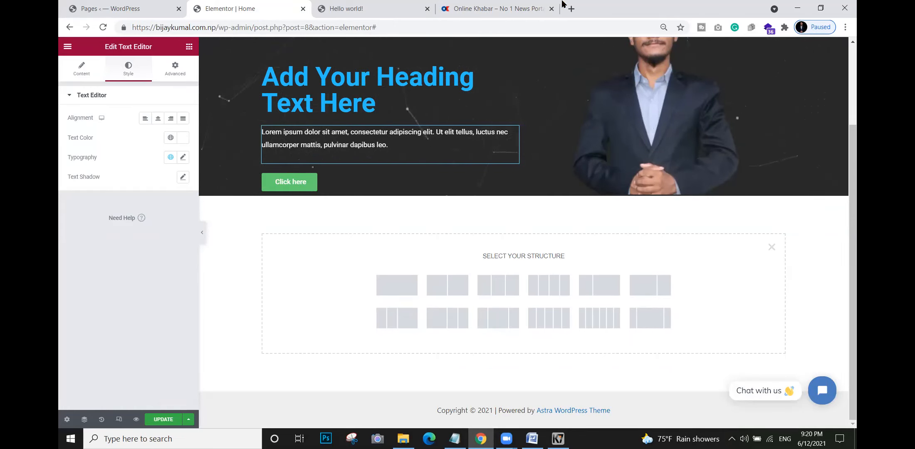
left_click(527, 4)
scroll(530, 155, "down", 6)
scroll(529, 155, "up", 4)
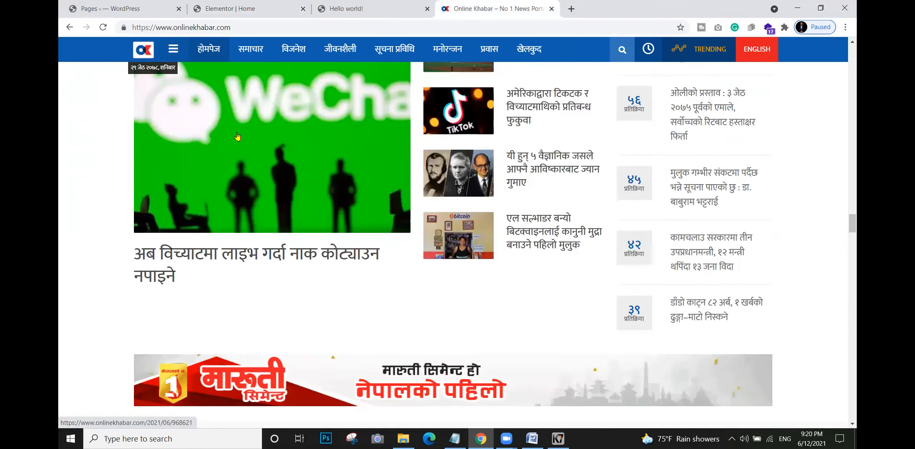
left_click(351, 7)
left_click(250, 9)
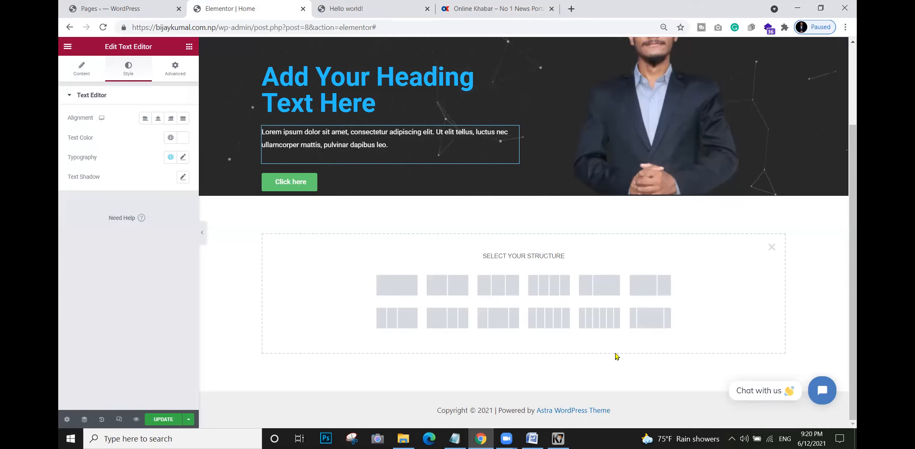
left_click(653, 293)
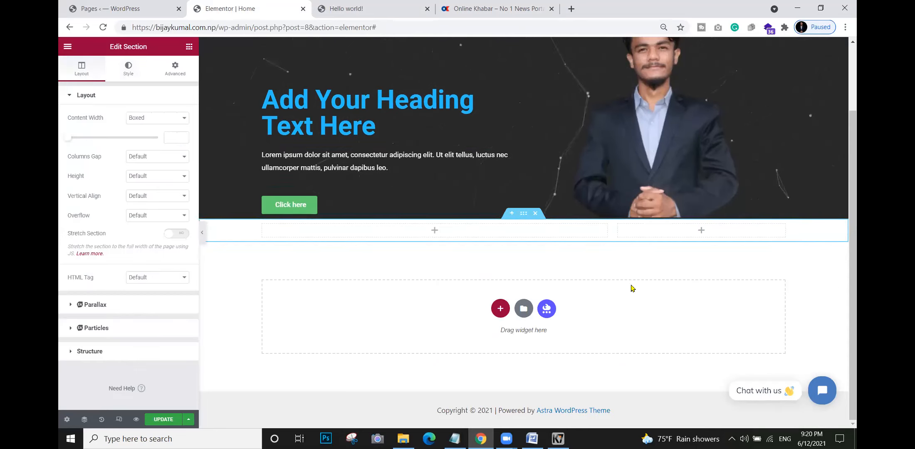
- Drop a Video widget into the wide left column, then search the widgets for 'widimage'
left_click(190, 47)
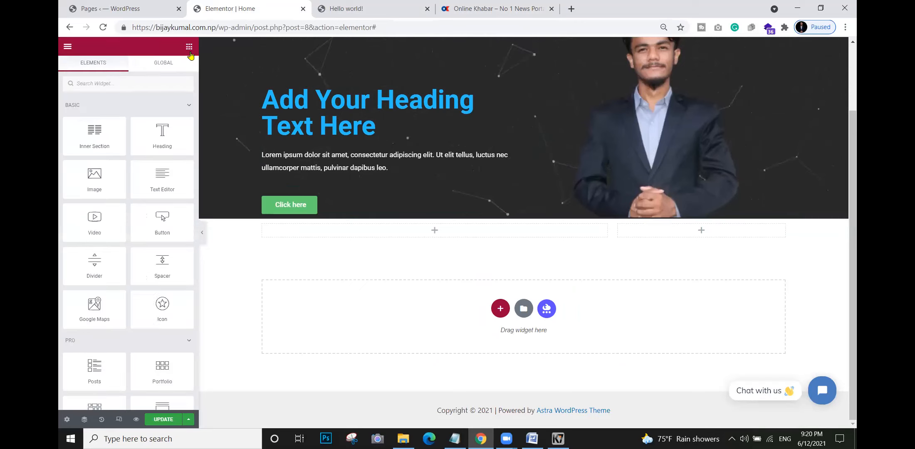
left_click_drag(94, 228, 453, 236)
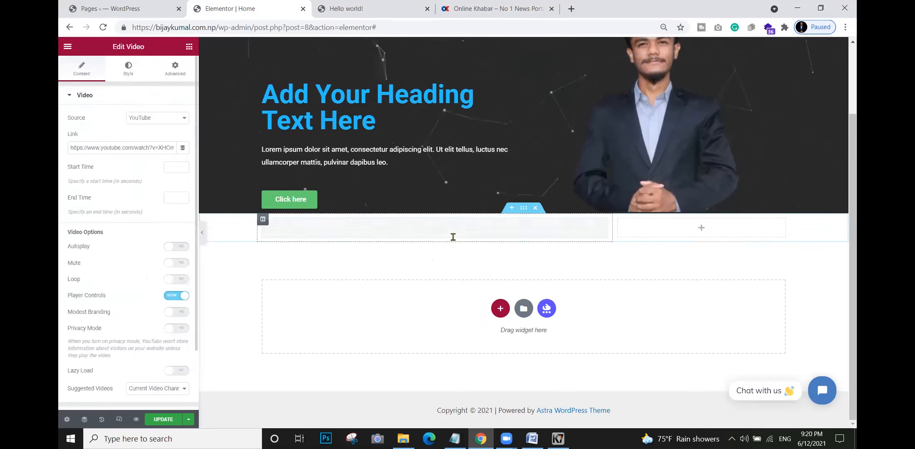
scroll(662, 259, "down", 4)
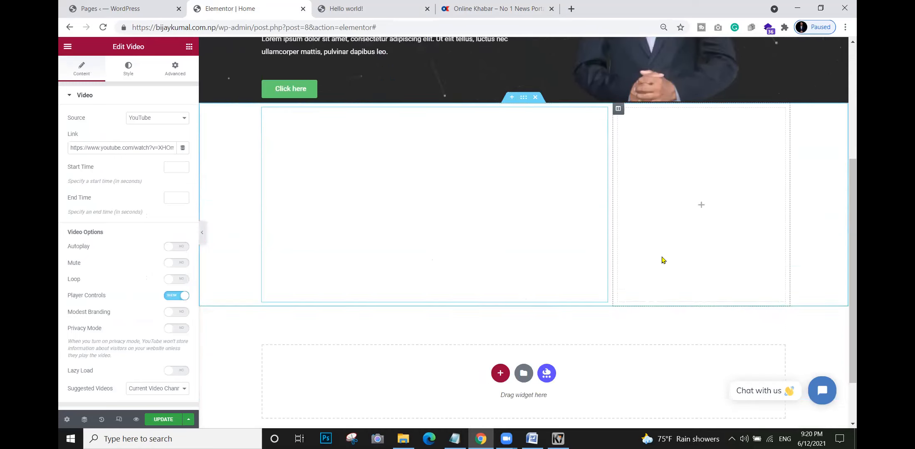
scroll(707, 179, "up", 6)
scroll(676, 268, "down", 6)
scroll(679, 190, "up", 3)
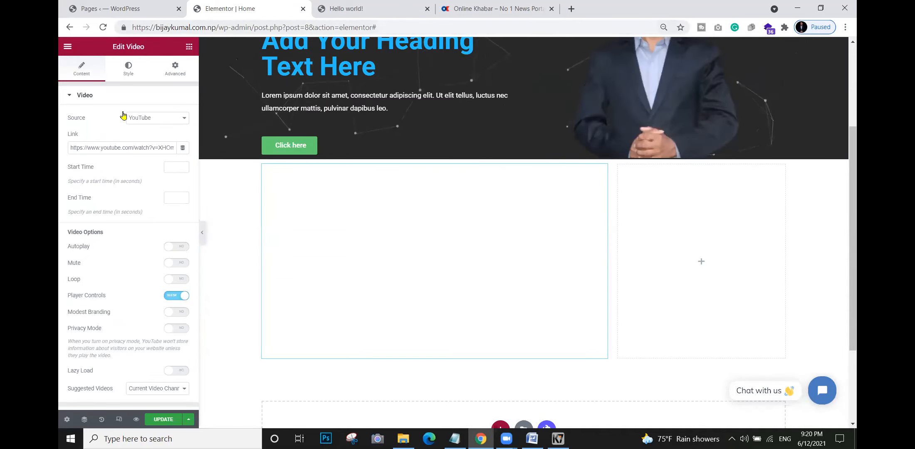
left_click(148, 84)
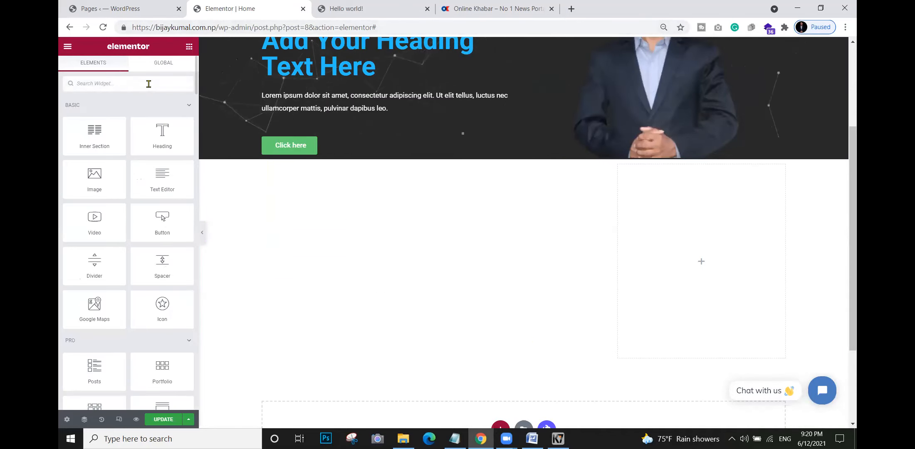
type("wid")
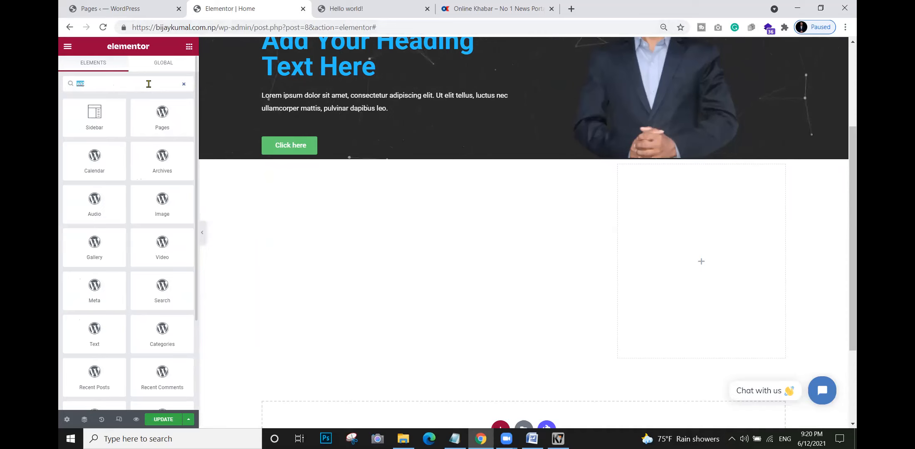
type("image")
- Add an Image to the right column, switch the video source to Vimeo and widen its column
left_click_drag(102, 124, 740, 245)
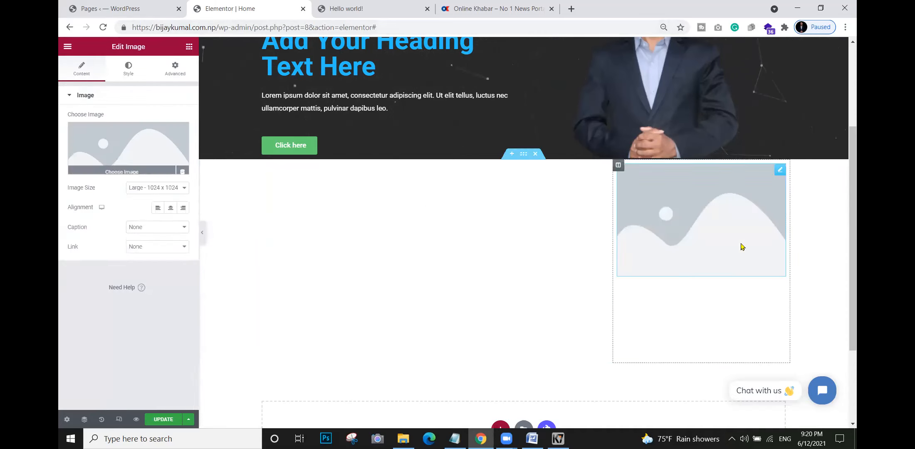
left_click(436, 236)
left_click(157, 117)
left_click(140, 133)
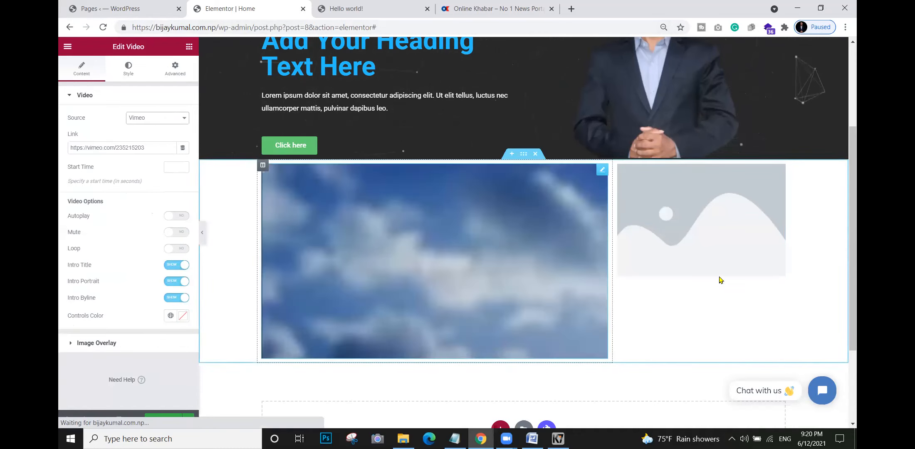
left_click_drag(614, 260, 679, 265)
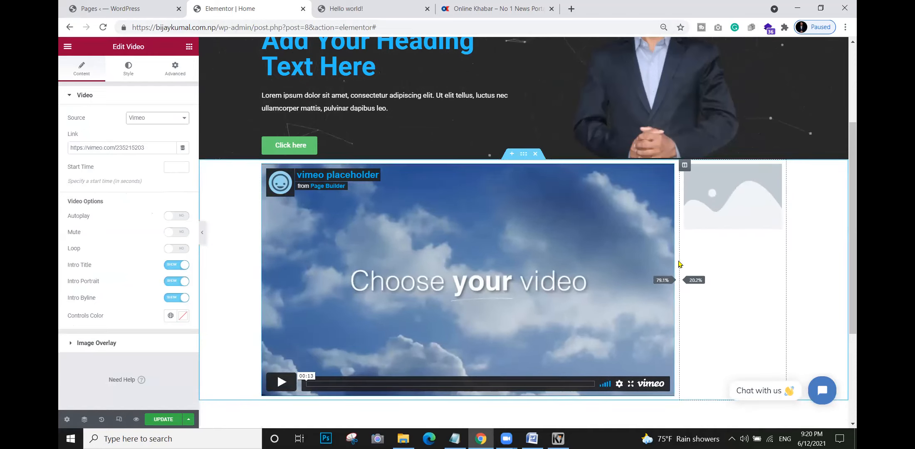
- Insert the How To Buy Domain In picture and resize the video column to about 72%
left_click(757, 213)
left_click(182, 168)
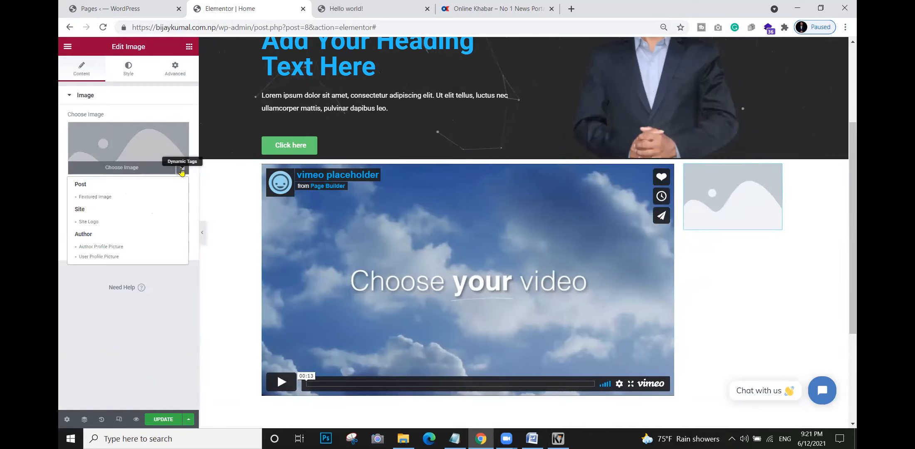
left_click(146, 170)
left_click(134, 161)
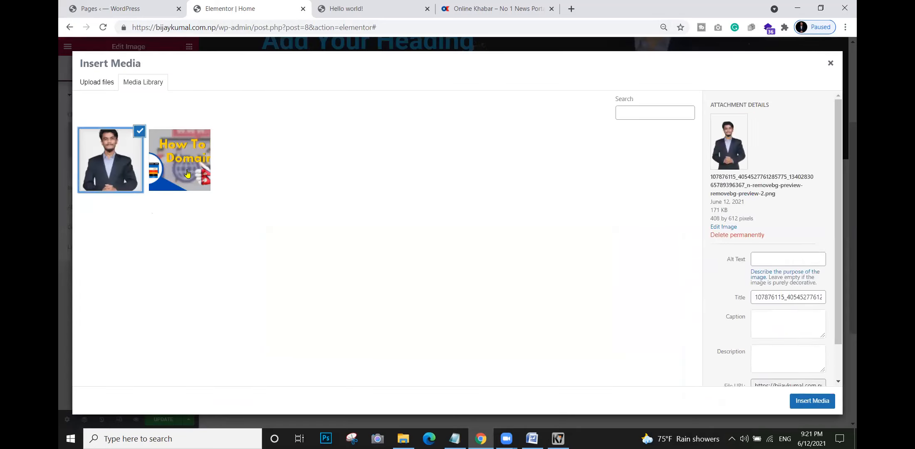
left_click(179, 160)
left_click(803, 403)
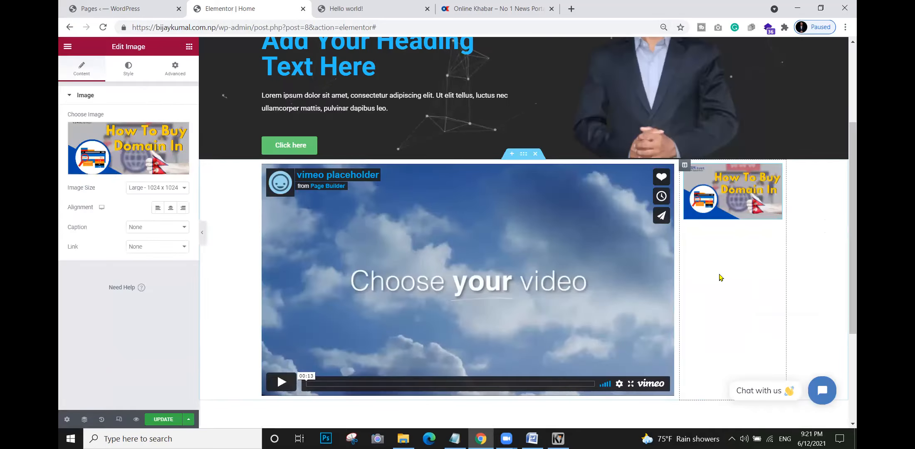
left_click_drag(679, 225, 342, 262)
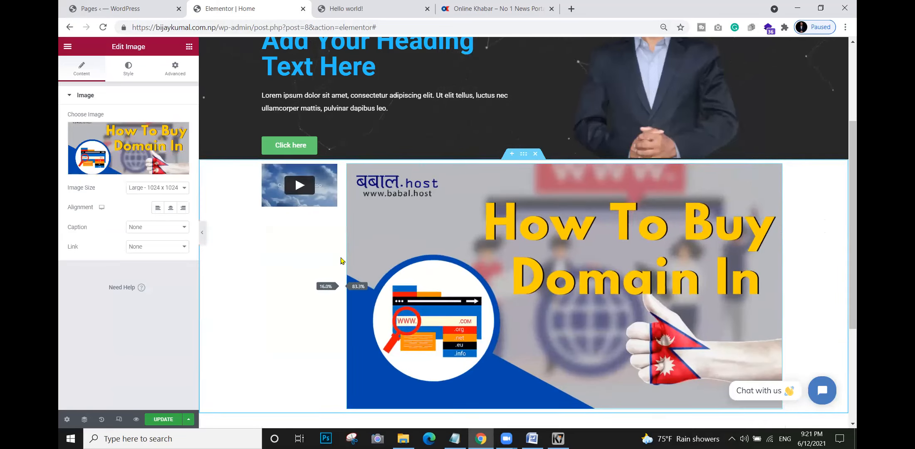
left_click_drag(437, 258, 643, 255)
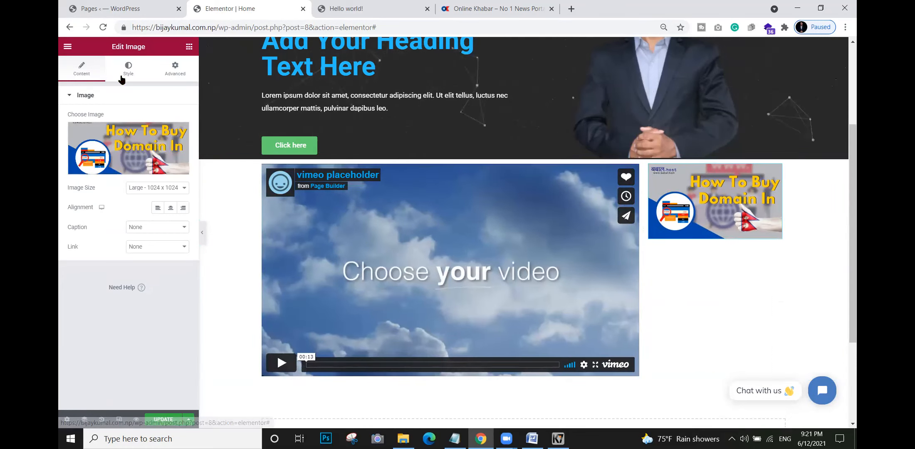
- Set the domain image's width to 100 in its Style settings
left_click(127, 80)
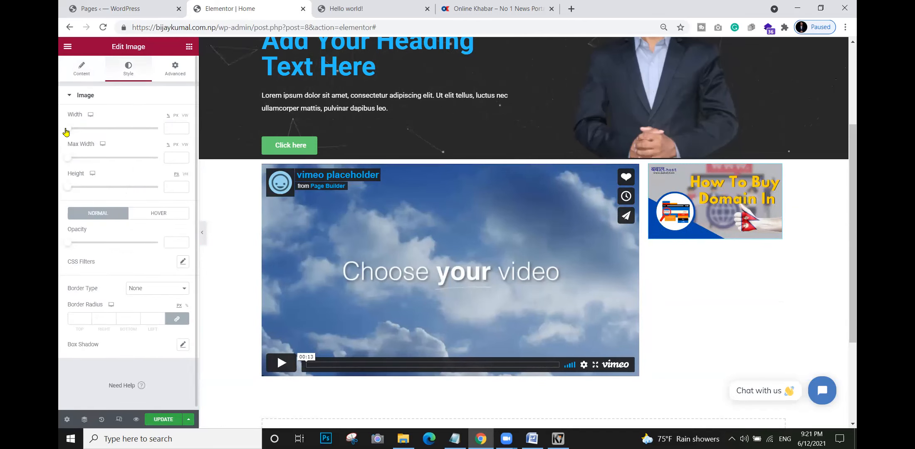
left_click_drag(68, 129, 159, 131)
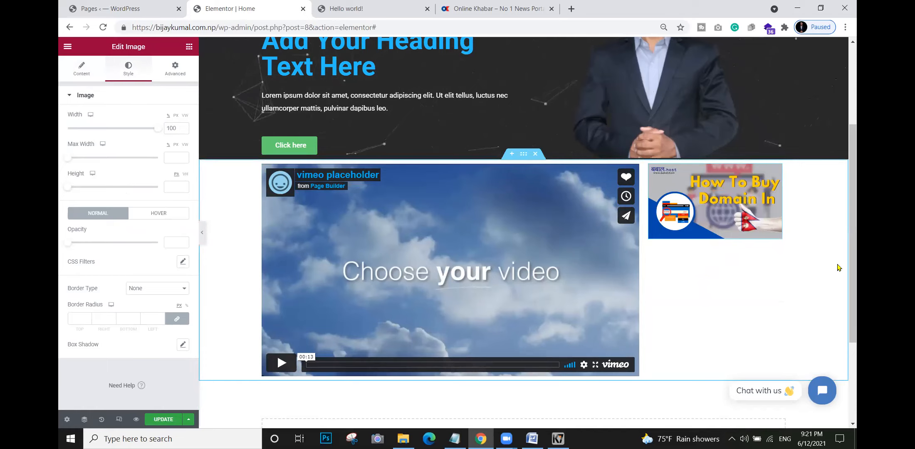
scroll(837, 287, "down", 2)
scroll(838, 291, "down", 1)
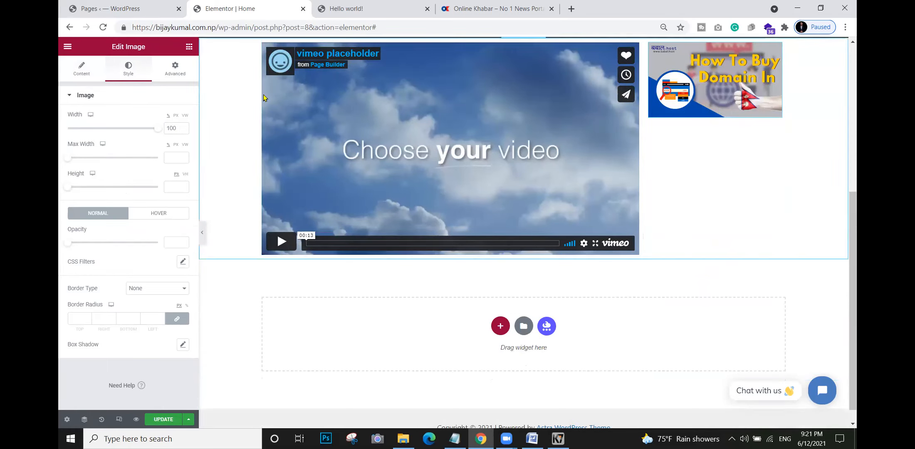
left_click(189, 46)
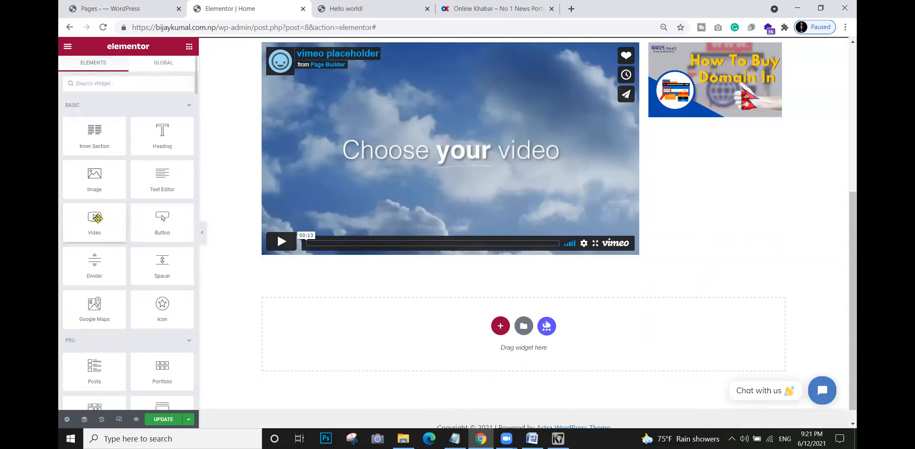
- Place a Vimeo video below the domain image with intro title, portrait and byline hidden
left_click_drag(742, 156, 724, 190)
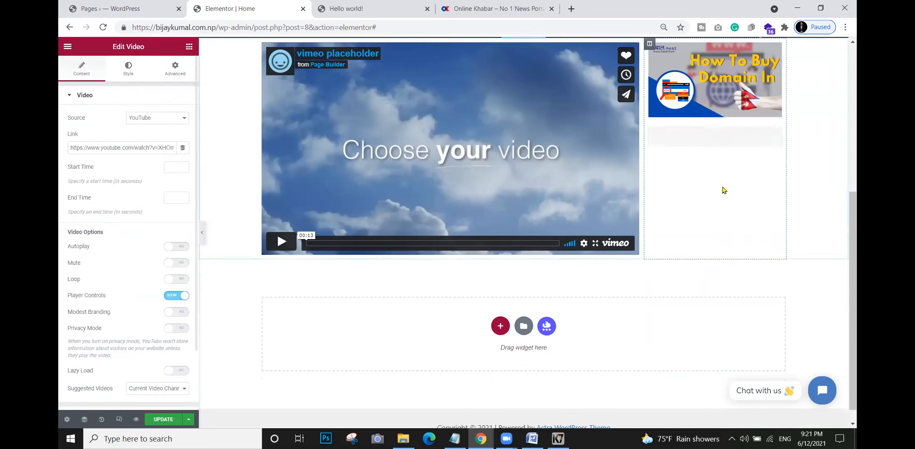
left_click(169, 118)
left_click(138, 135)
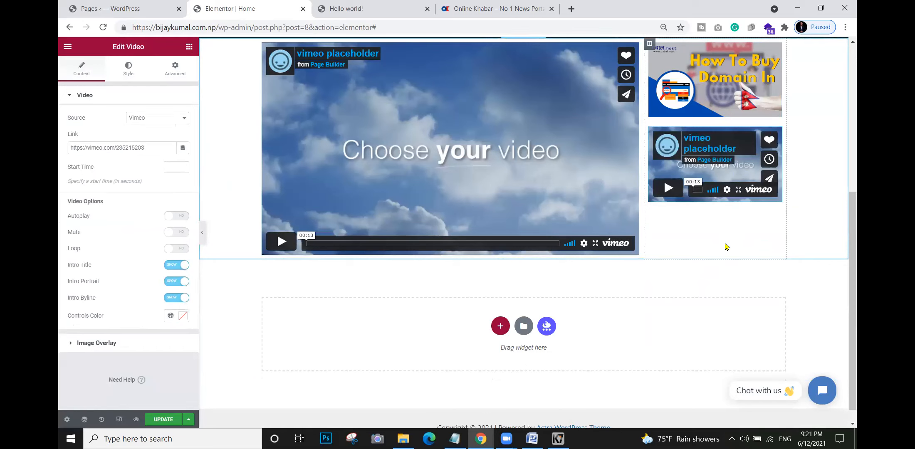
left_click(175, 265)
left_click(172, 282)
left_click(173, 298)
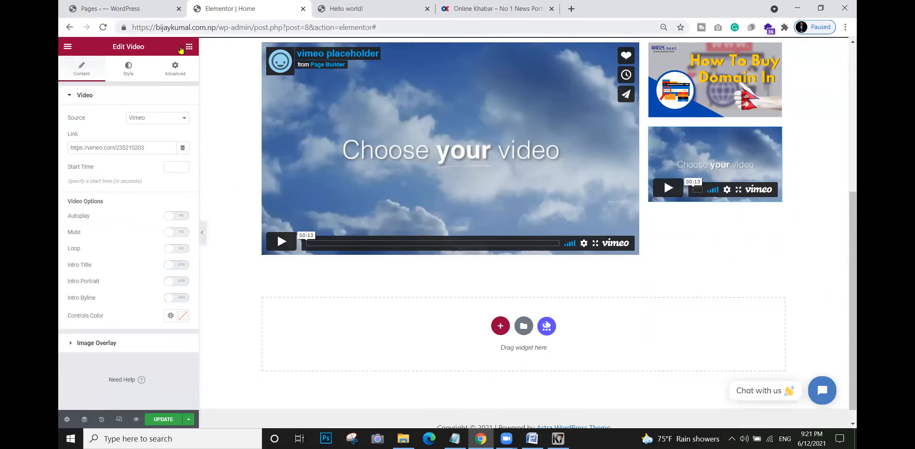
left_click(182, 49)
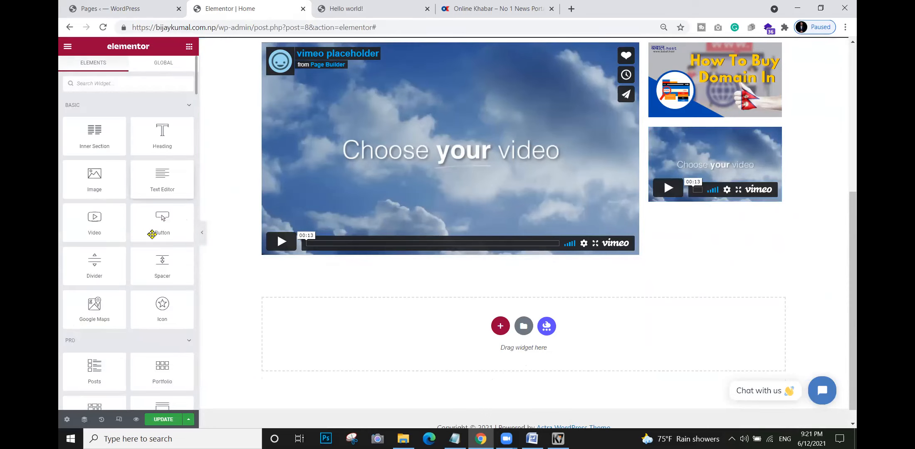
scroll(158, 233, "down", 3)
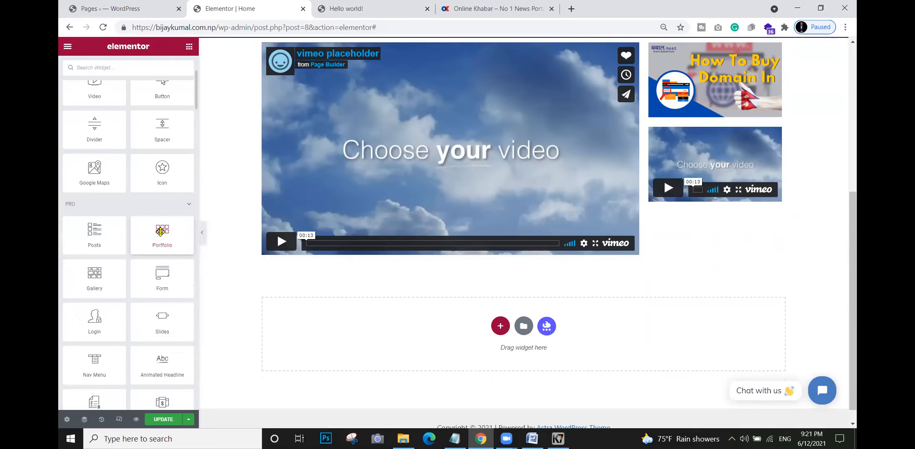
scroll(617, 276, "down", 1)
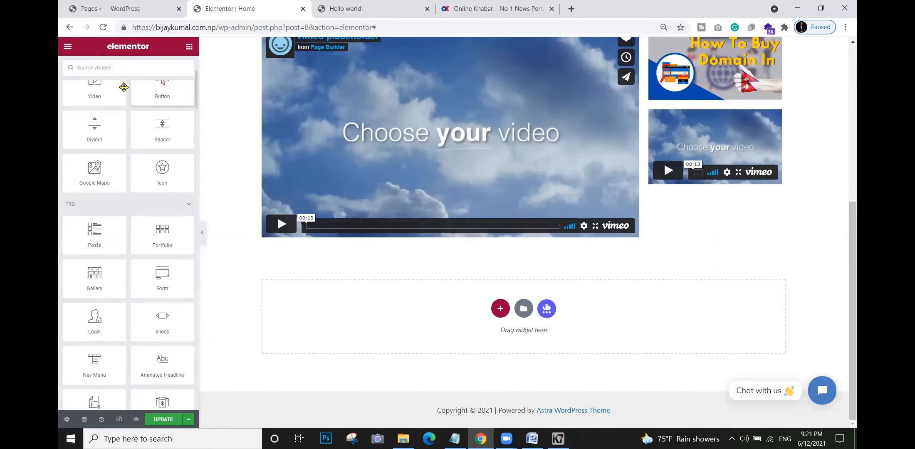
left_click(141, 71)
type("side")
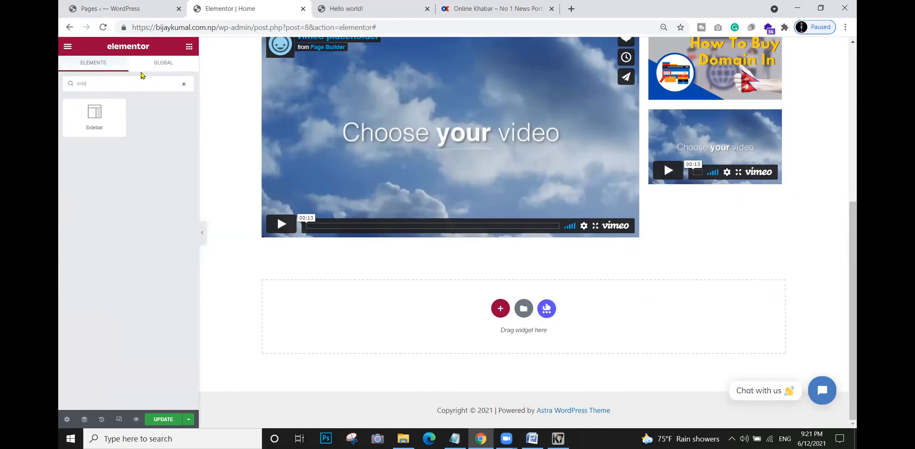
left_click_drag(63, 123, 570, 320)
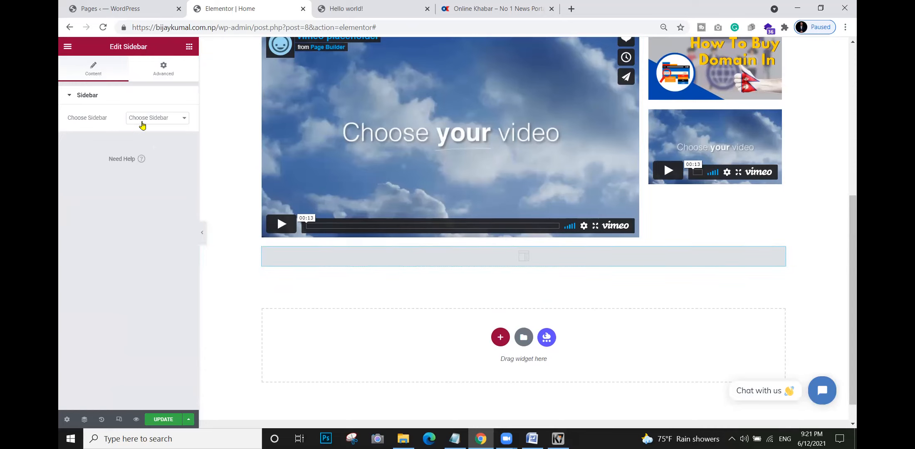
left_click(174, 120)
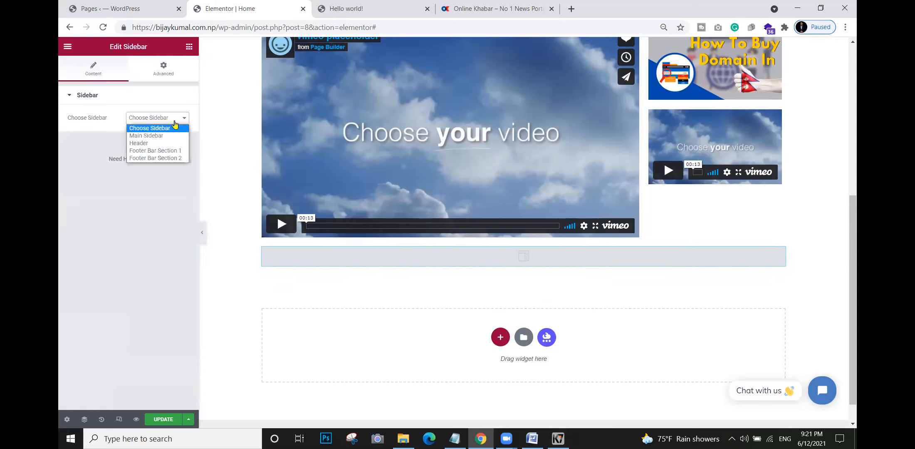
left_click(151, 137)
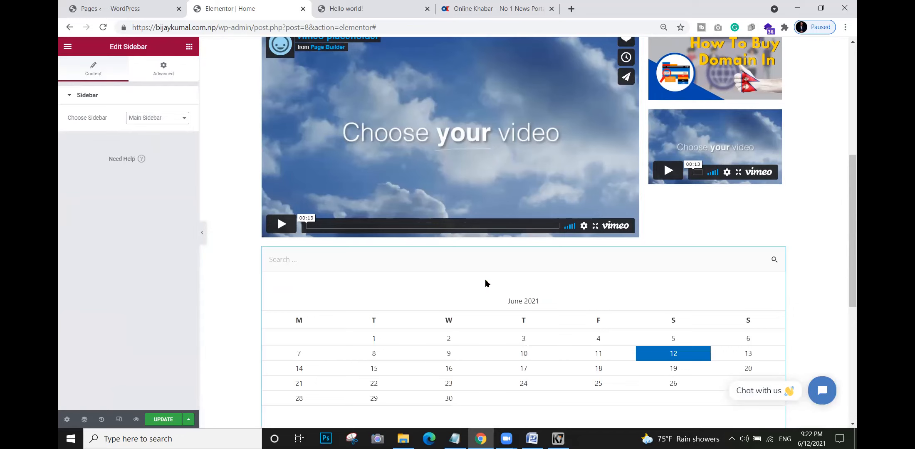
scroll(486, 284, "down", 5)
scroll(461, 159, "up", 3)
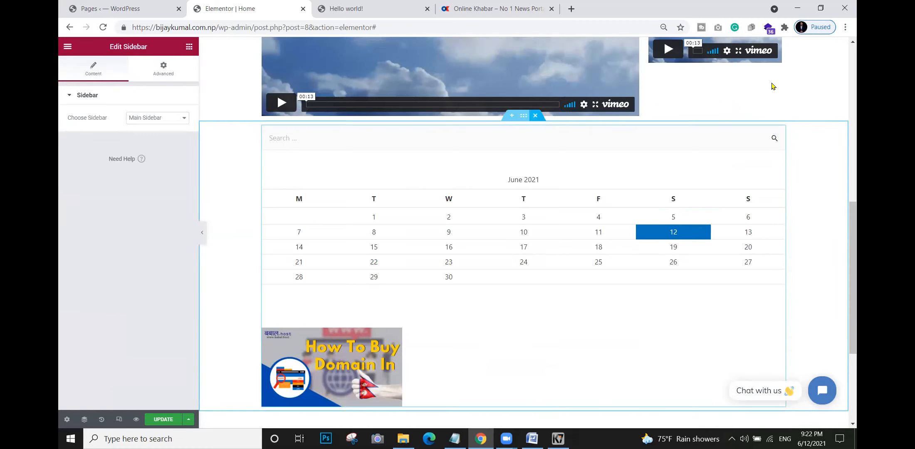
key("Delete")
- Search 'sid' and add a Sidebar widget under the small video, set to Main Sidebar
left_click(154, 80)
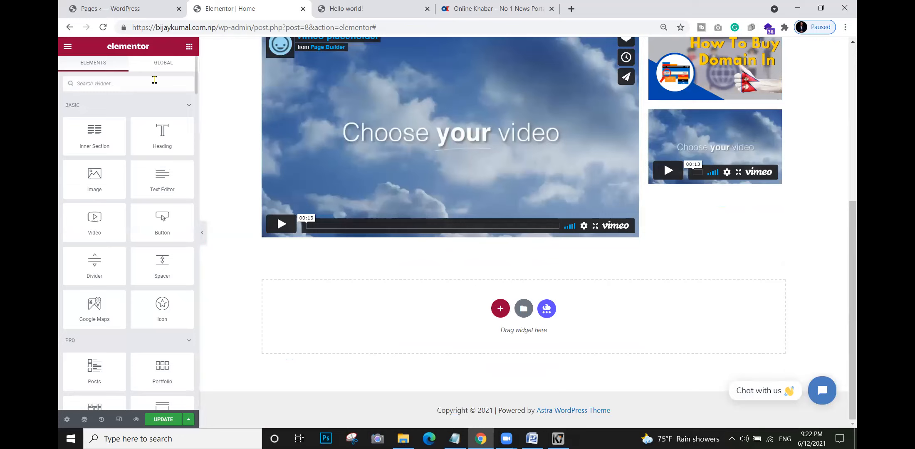
type("sid")
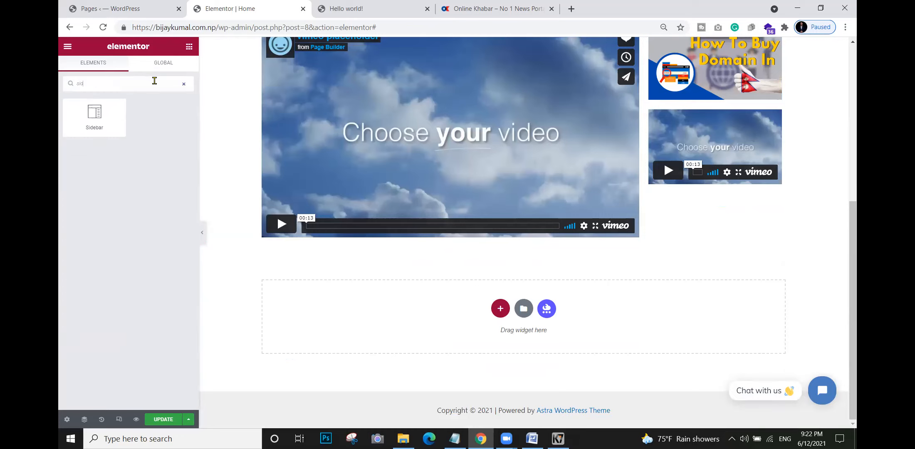
left_click_drag(99, 113, 732, 179)
left_click(153, 118)
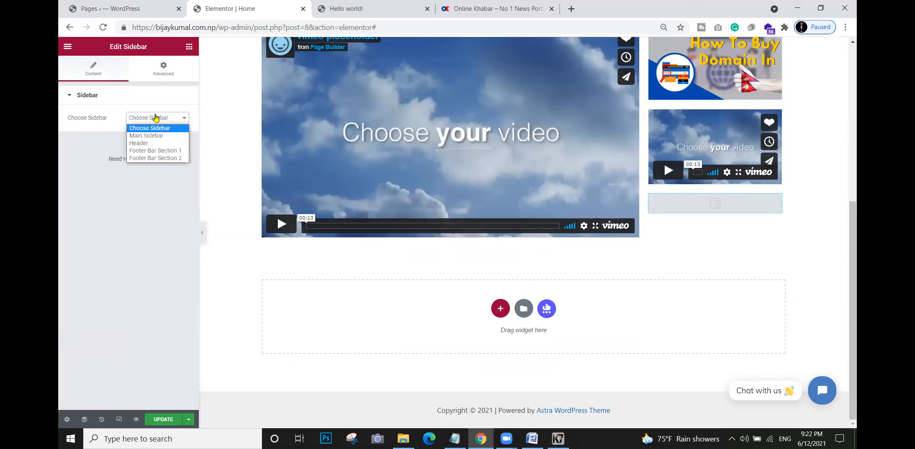
left_click(152, 139)
left_click_drag(184, 239, 65, 243)
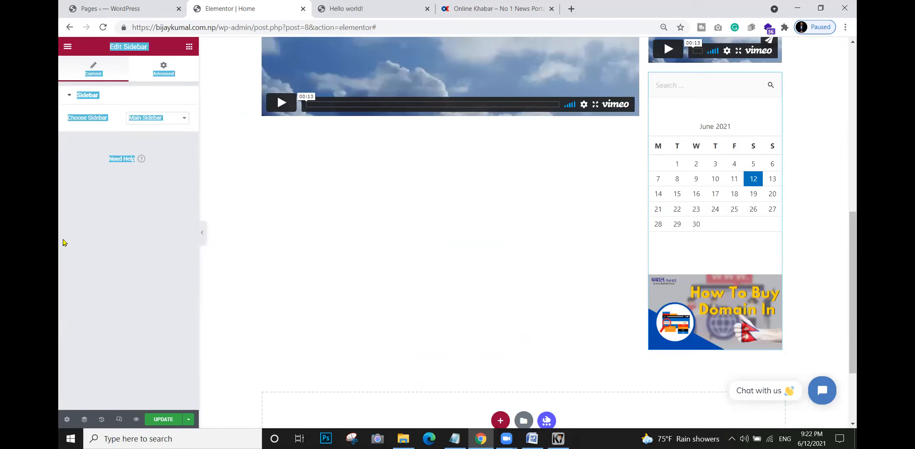
- Preview the page full width and scroll through the sidebar layout
left_click(202, 242)
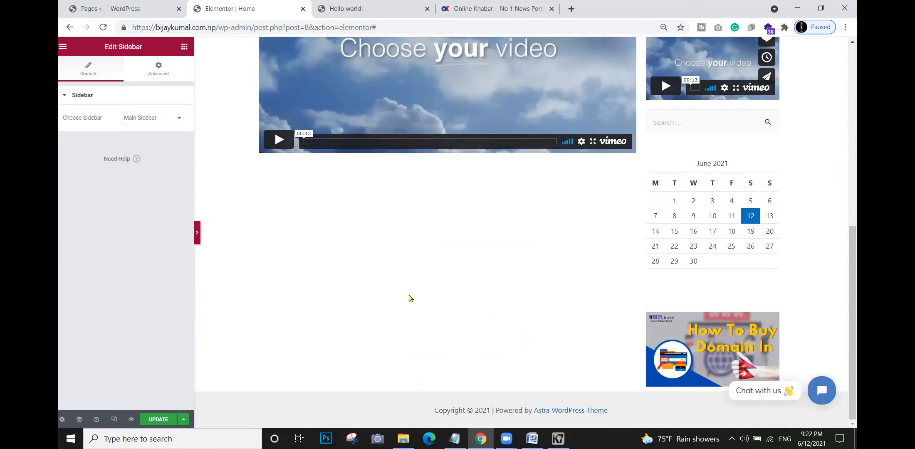
scroll(700, 240, "up", 5)
scroll(700, 248, "down", 3)
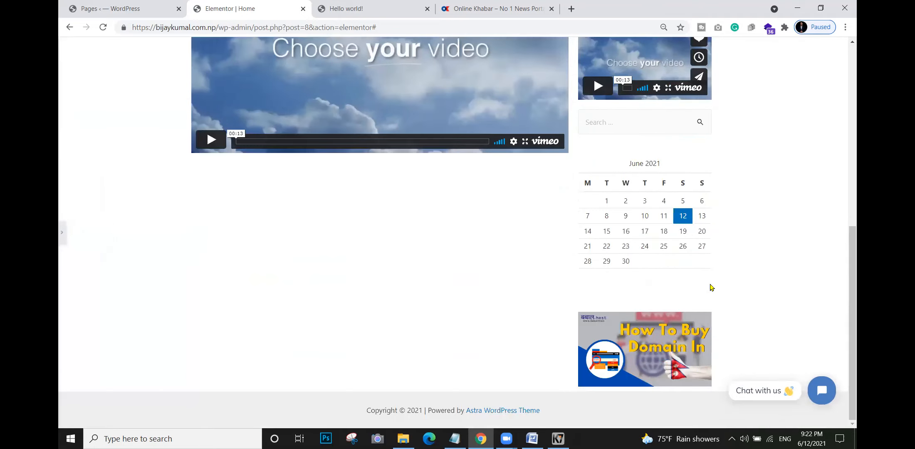
scroll(580, 280, "up", 3)
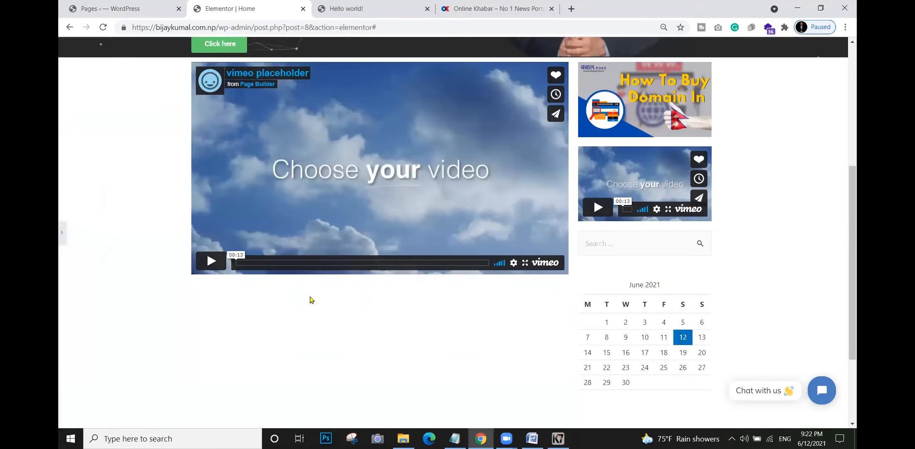
scroll(644, 211, "down", 3)
scroll(650, 208, "up", 3)
scroll(645, 235, "down", 3)
left_click_drag(622, 246, 670, 262)
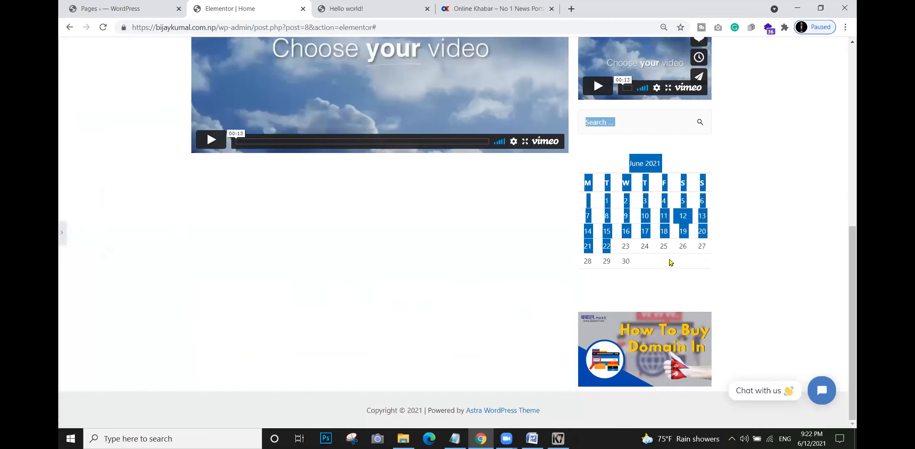
- Bring back the editing panel and save the Home page with UPDATE
left_click(62, 246)
left_click(152, 422)
scroll(435, 286, "up", 9)
scroll(569, 293, "down", 3)
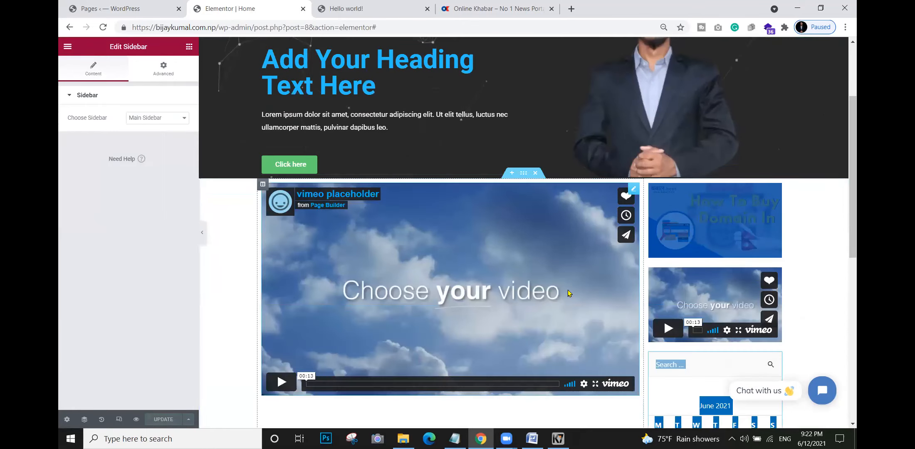
scroll(583, 299, "down", 5)
left_click(793, 266)
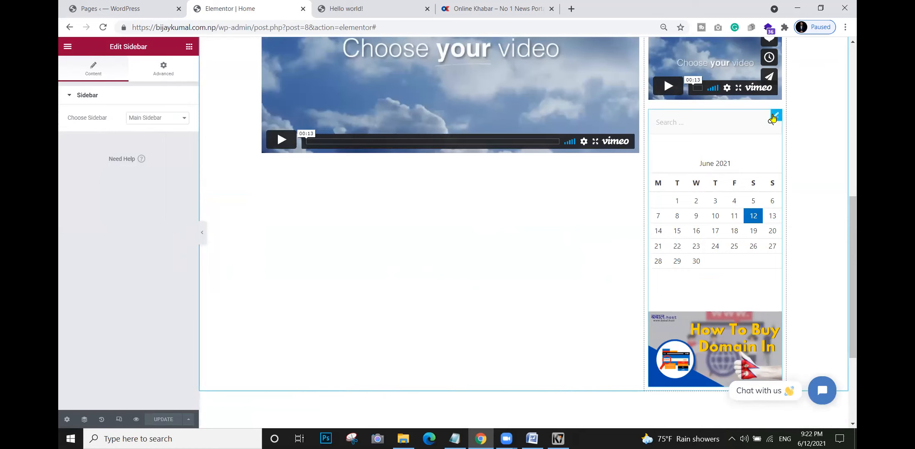
right_click(773, 119)
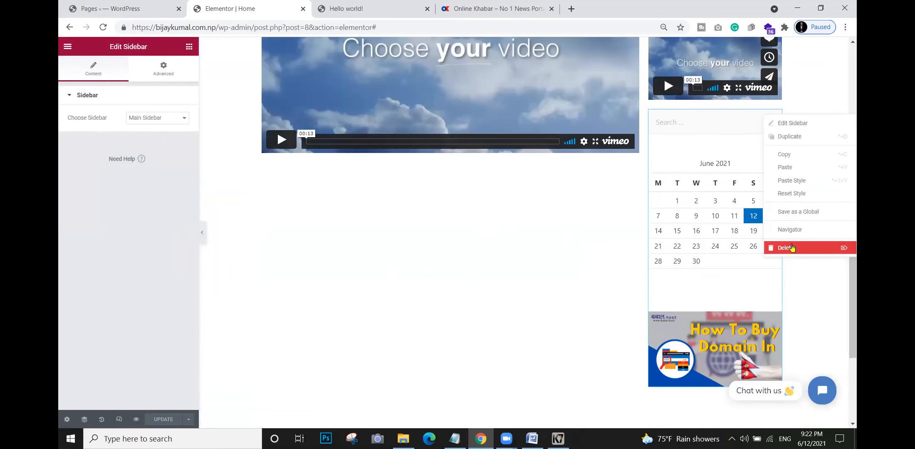
left_click(792, 248)
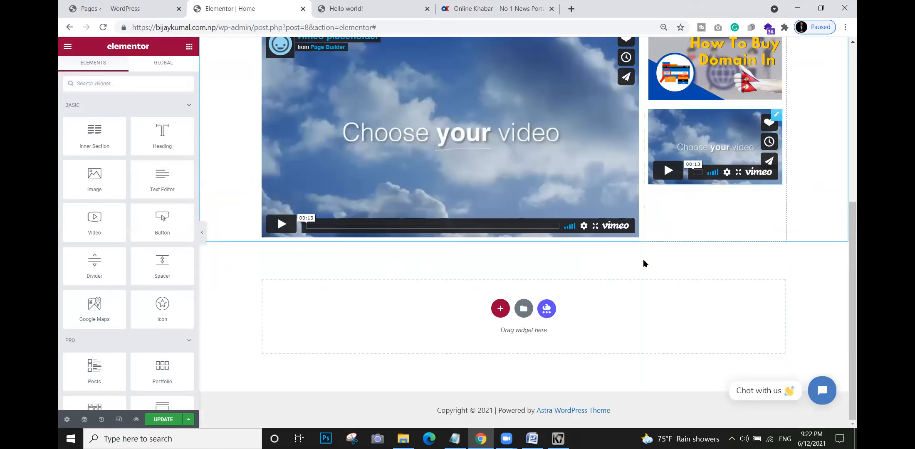
left_click(500, 310)
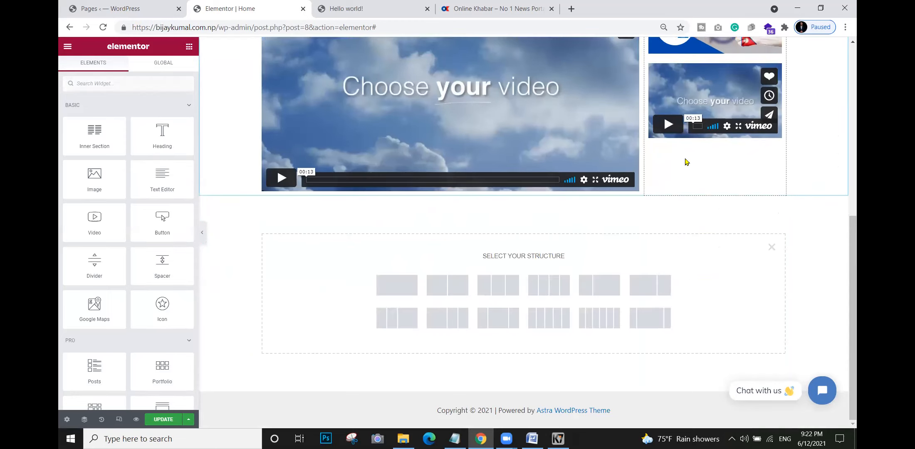
key("ctrl+z")
key("ctrl+shift+z")
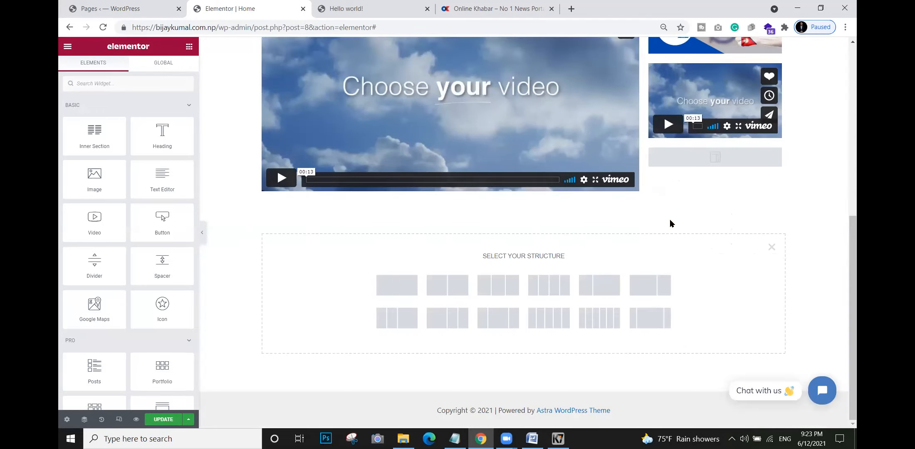
left_click(666, 157)
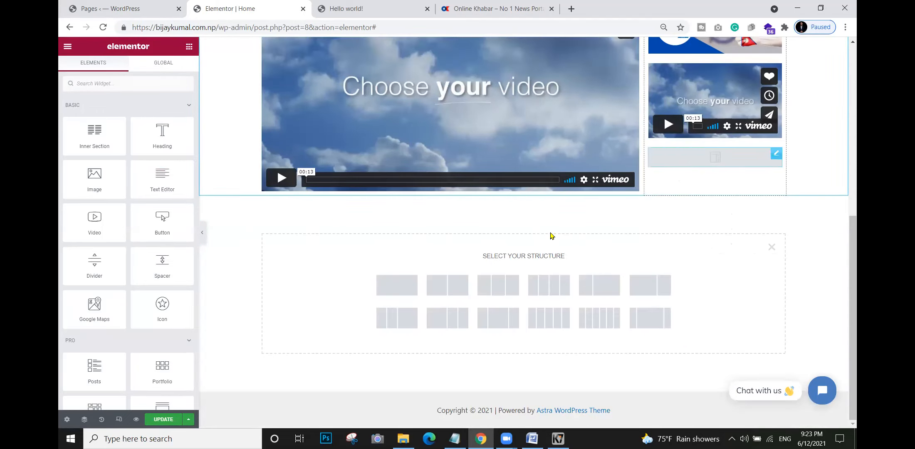
left_click(149, 118)
left_click(155, 137)
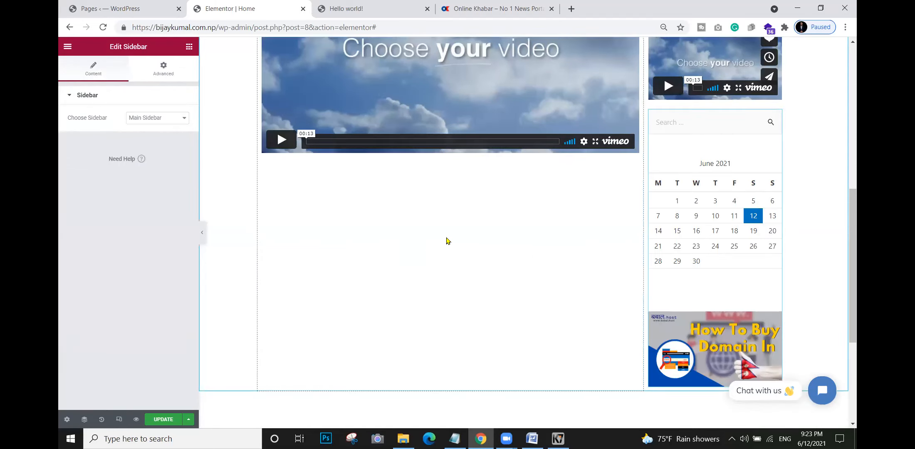
- Scroll through the Online Khabar news site's opinion and interview sections for layout ideas
left_click(475, 8)
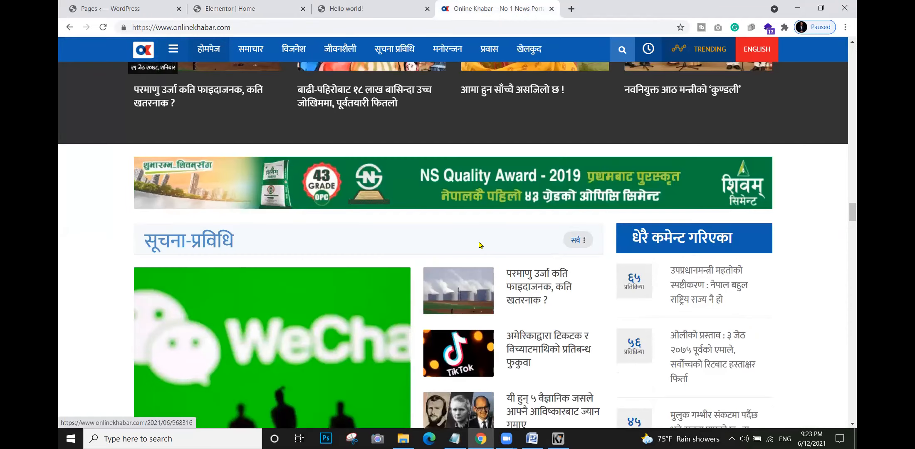
scroll(479, 248, "down", 11)
scroll(483, 247, "up", 10)
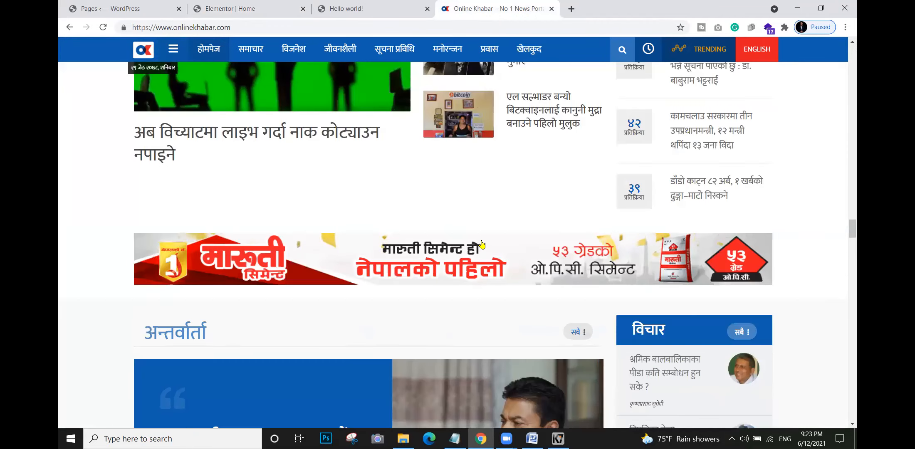
scroll(482, 248, "down", 8)
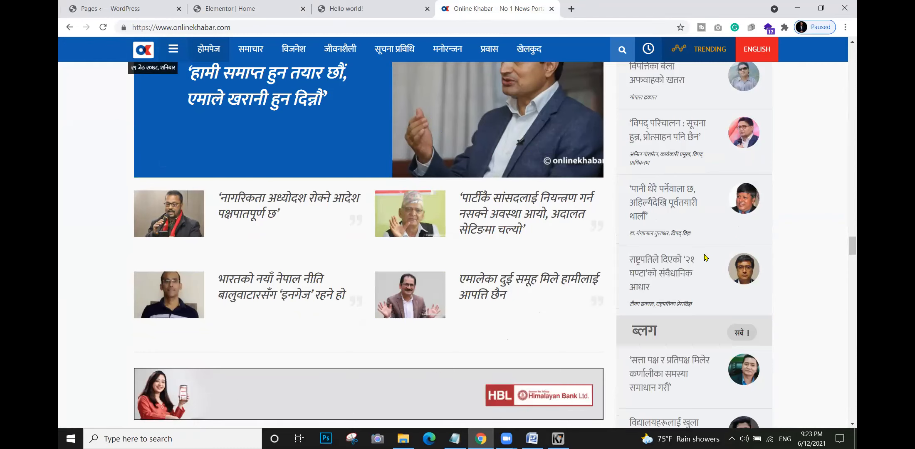
scroll(706, 253, "up", 6)
scroll(505, 247, "down", 3)
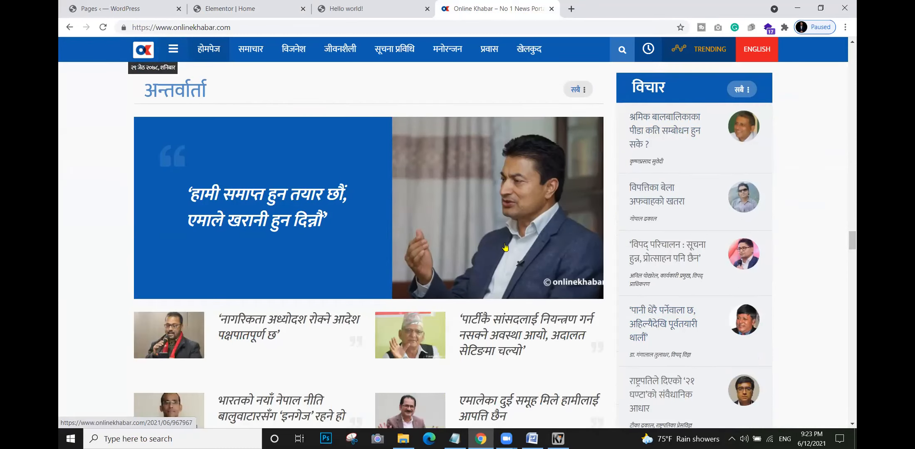
scroll(416, 235, "down", 3)
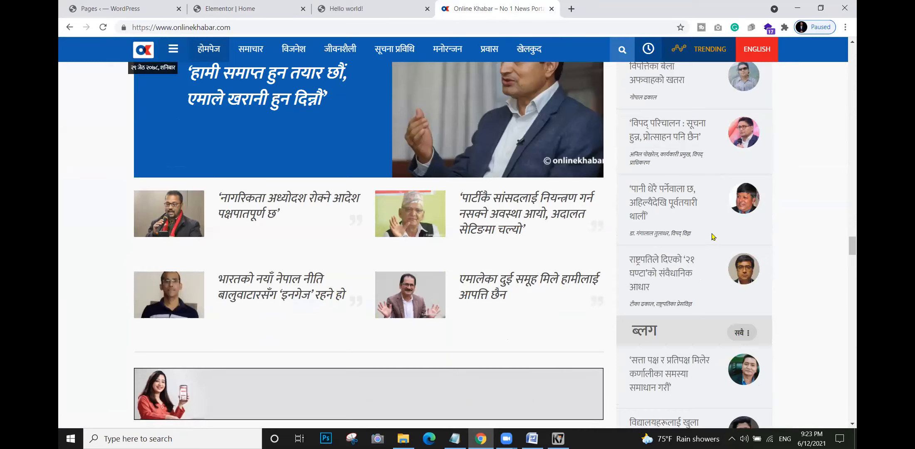
scroll(712, 239, "down", 3)
scroll(448, 241, "up", 3)
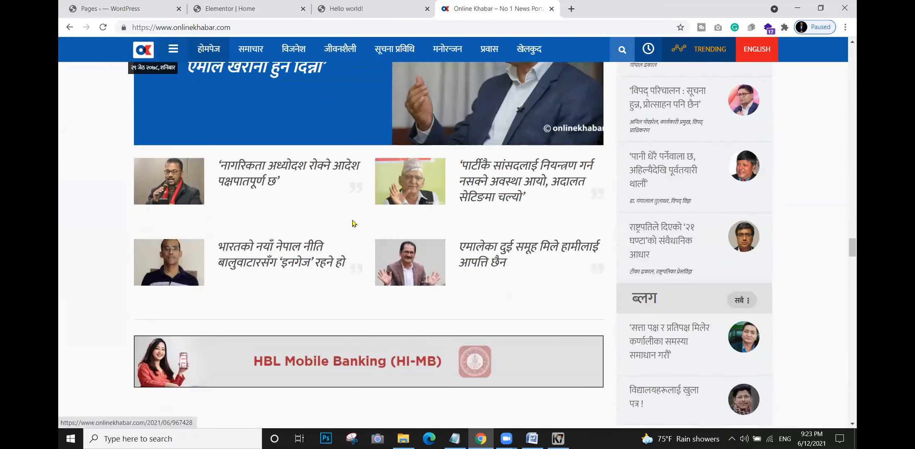
- Return to the Elementor Home page editor and show the widget list
left_click(355, 7)
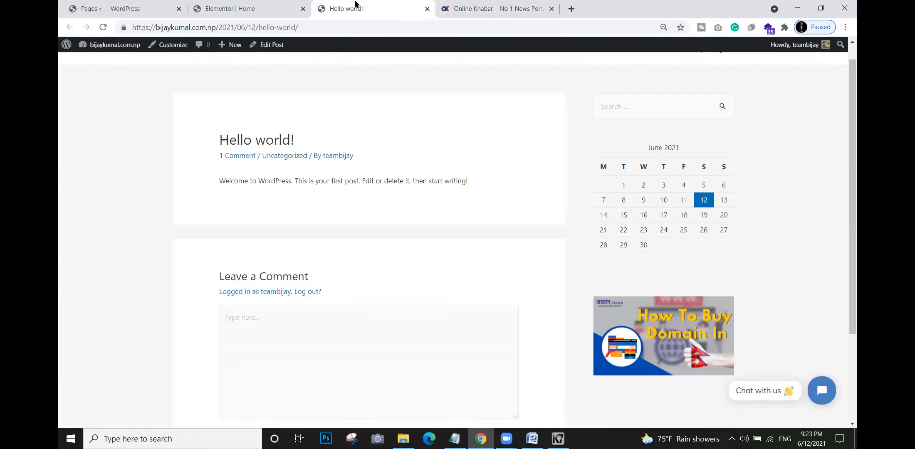
left_click(291, 8)
left_click(189, 47)
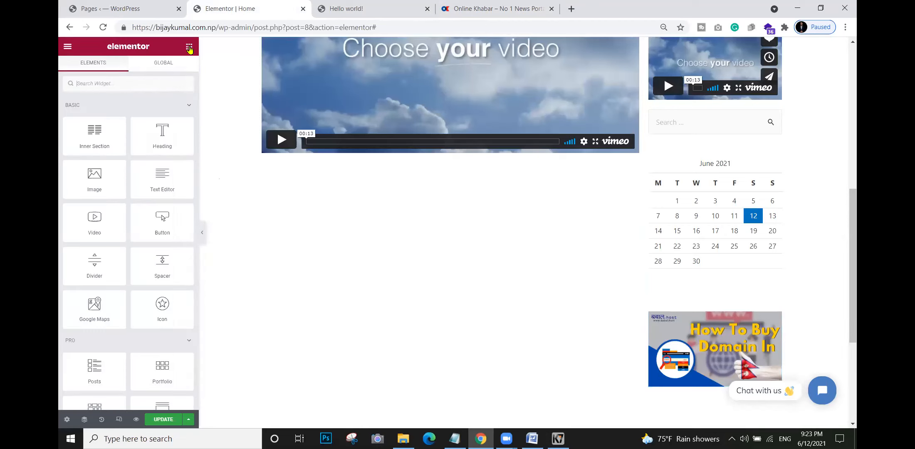
- Add an inner section below the video with a heading in its left column
left_click_drag(82, 137, 476, 147)
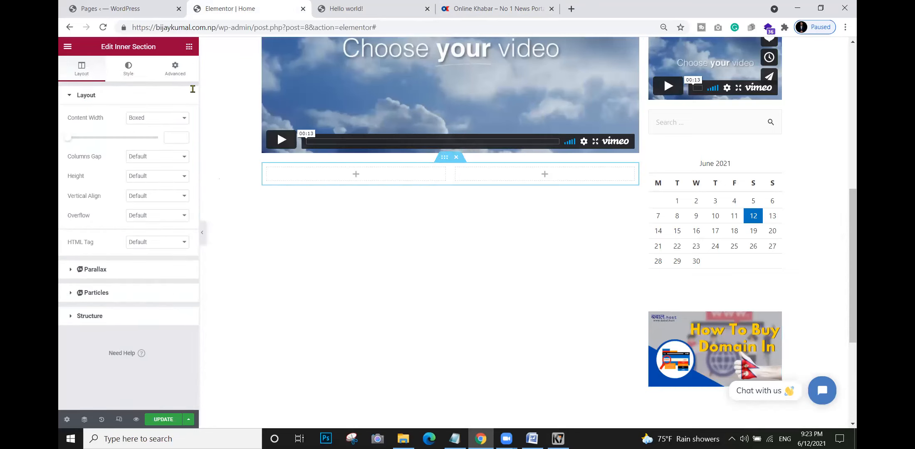
left_click(189, 47)
left_click_drag(352, 188, 372, 174)
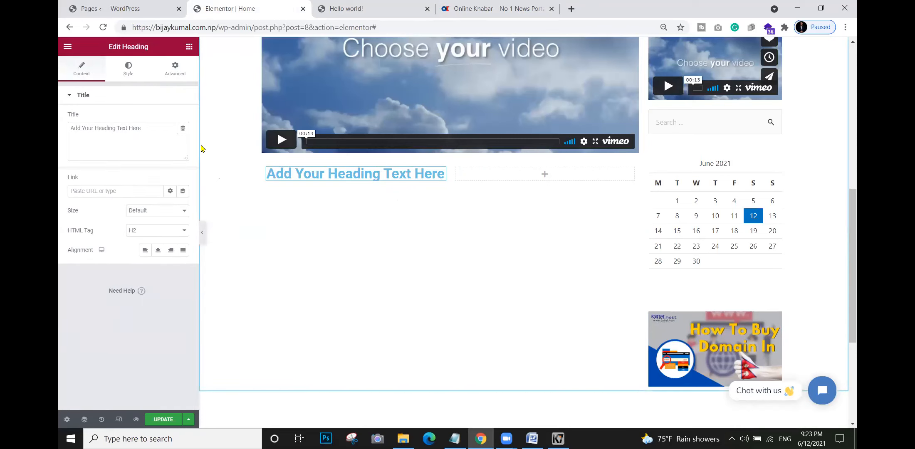
- Add an Image widget under the left heading showing the domain-buying image from the Media Library
left_click(189, 46)
left_click_drag(99, 185, 374, 194)
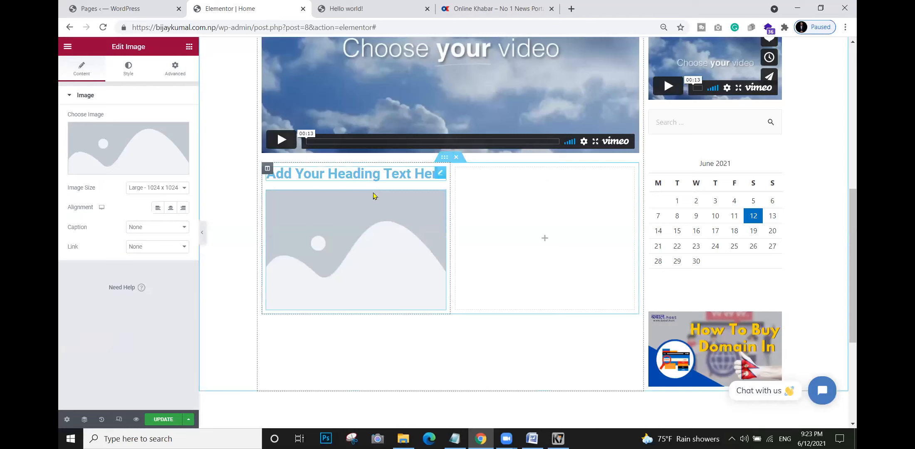
left_click(152, 168)
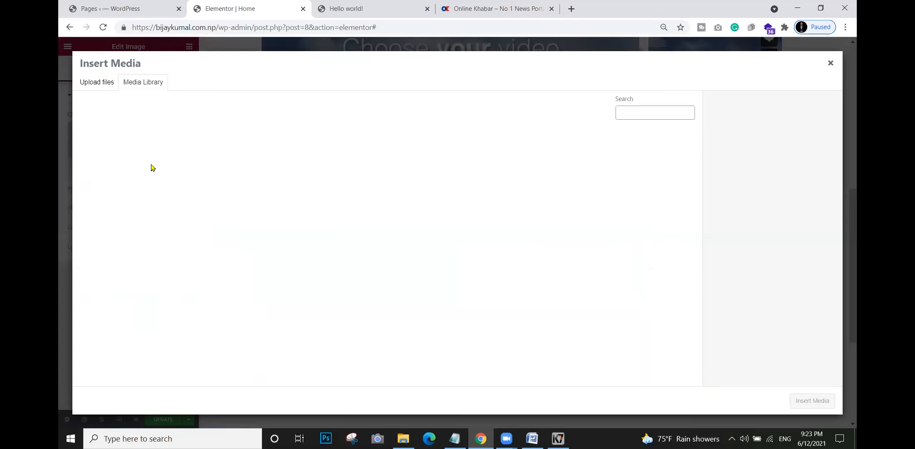
left_click(189, 159)
left_click(816, 402)
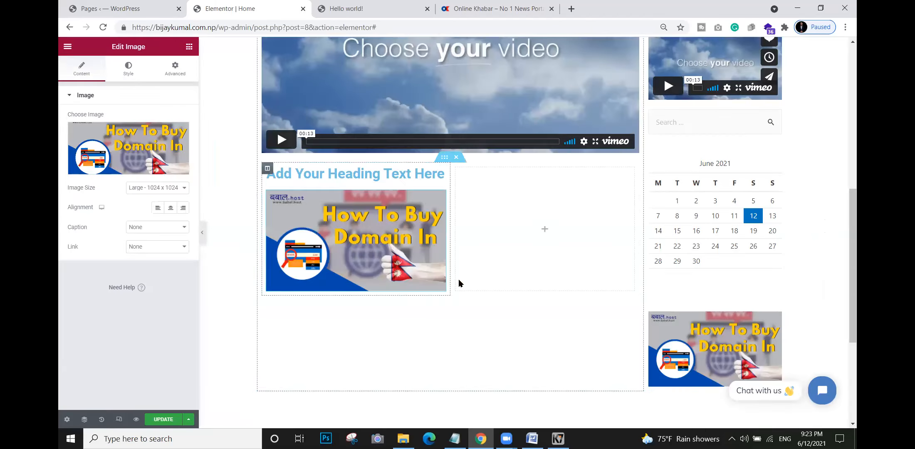
- Add a heading and a Vimeo video to the right column, hiding intro title, portrait and byline
left_click(189, 47)
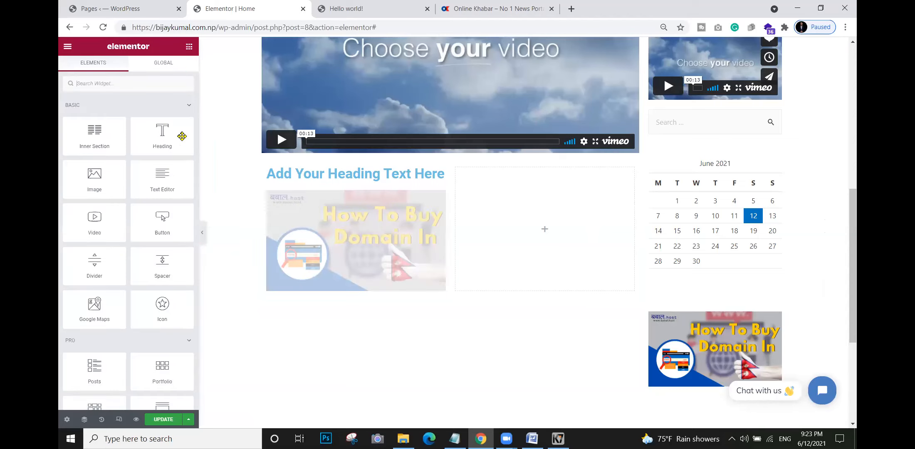
left_click_drag(179, 141, 533, 187)
left_click(189, 47)
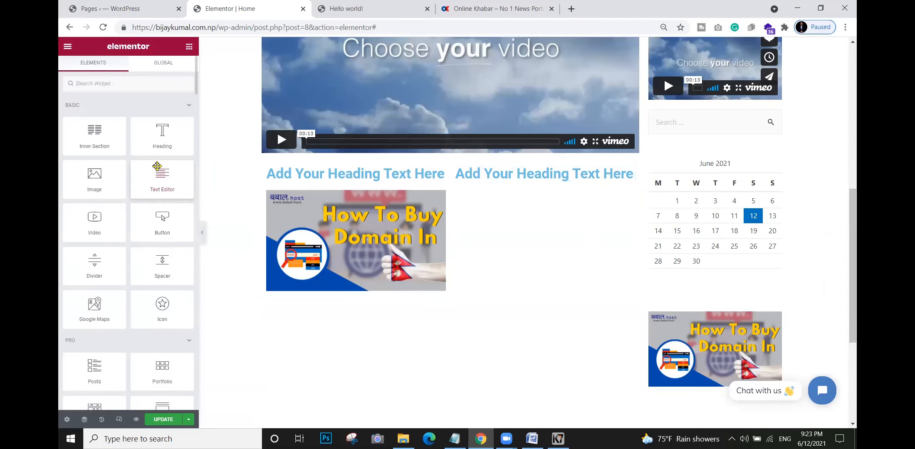
left_click_drag(95, 216, 525, 185)
left_click(147, 121)
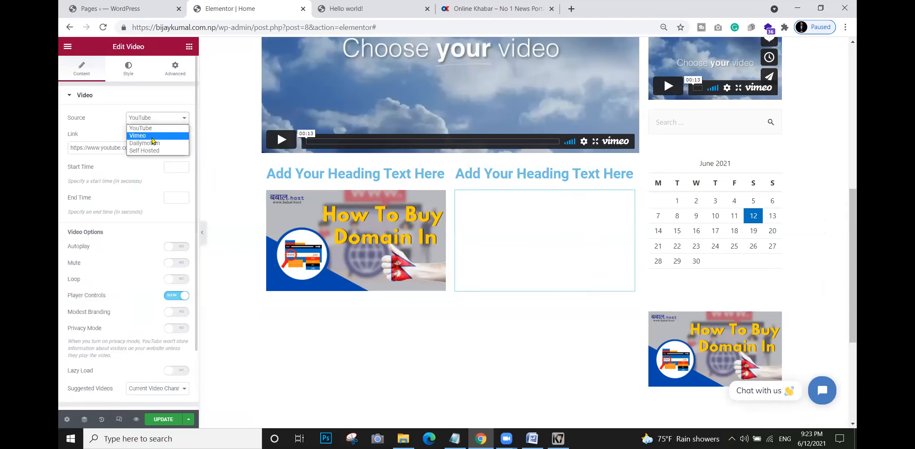
left_click(142, 129)
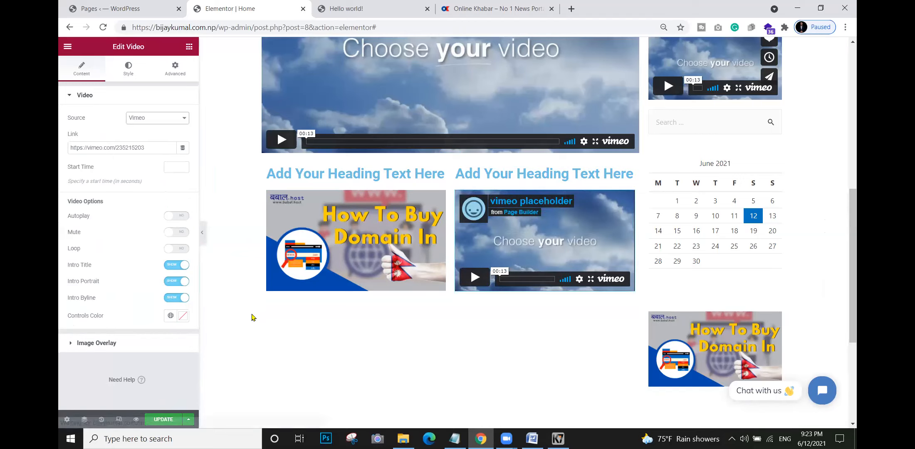
left_click(176, 266)
left_click(176, 283)
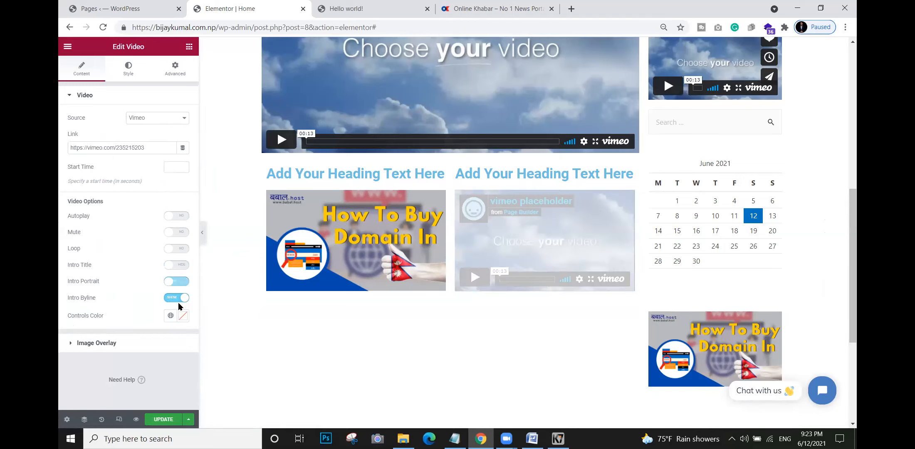
left_click(179, 300)
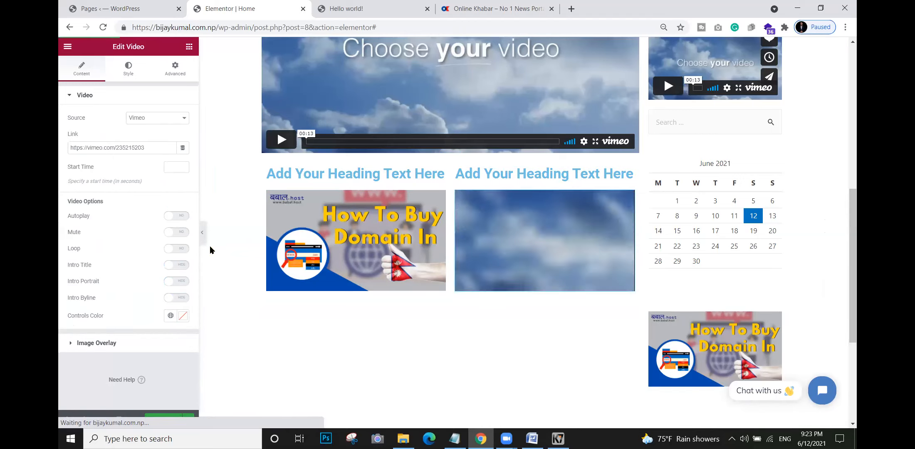
- Collapse the Elementor panel and preview the new two-column section
left_click(203, 233)
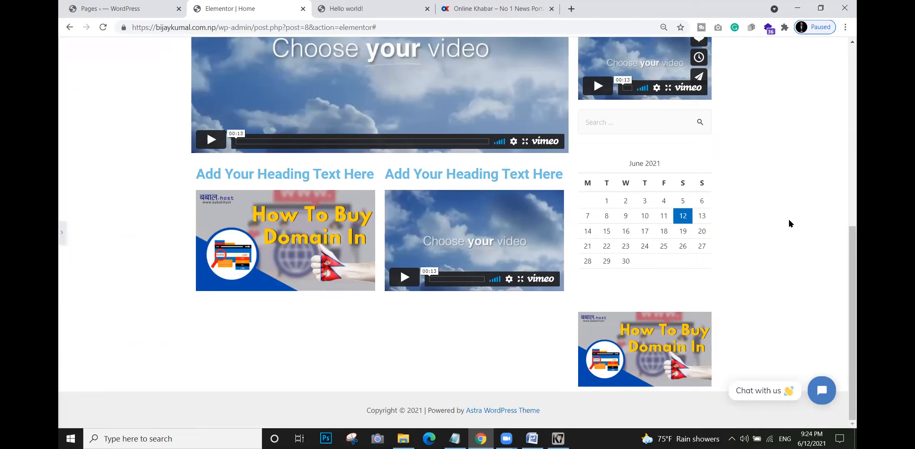
scroll(790, 224, "up", 5)
scroll(788, 224, "up", 3)
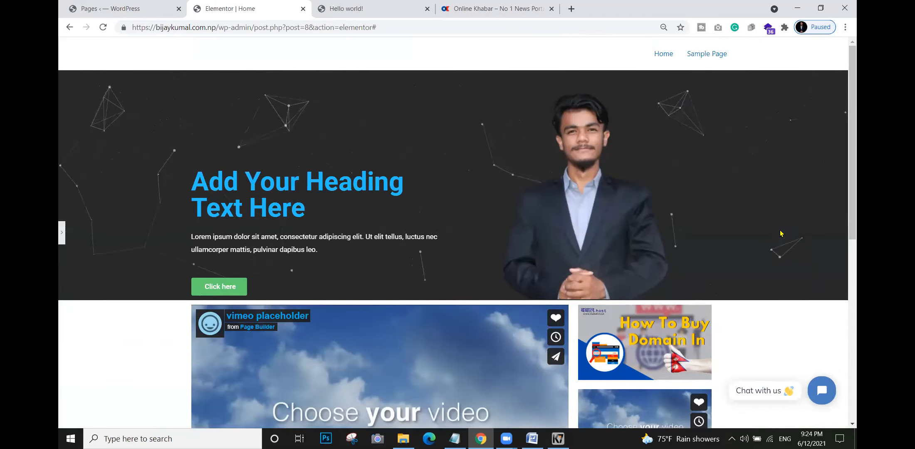
left_click(514, 5)
scroll(599, 182, "up", 1)
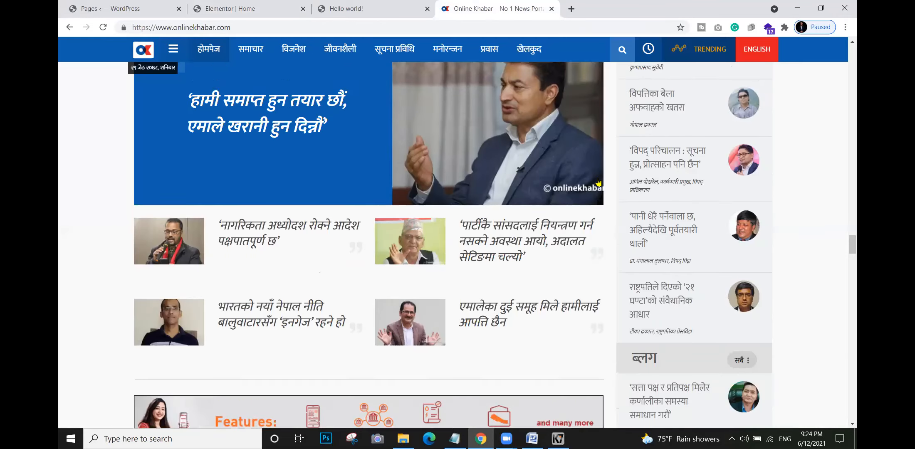
scroll(600, 182, "down", 10)
scroll(600, 182, "up", 4)
scroll(599, 182, "up", 6)
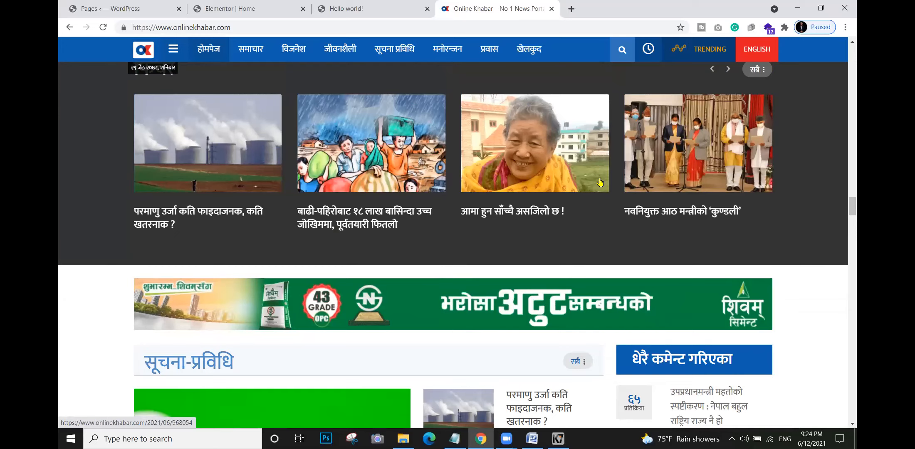
scroll(600, 182, "up", 20)
scroll(605, 173, "up", 20)
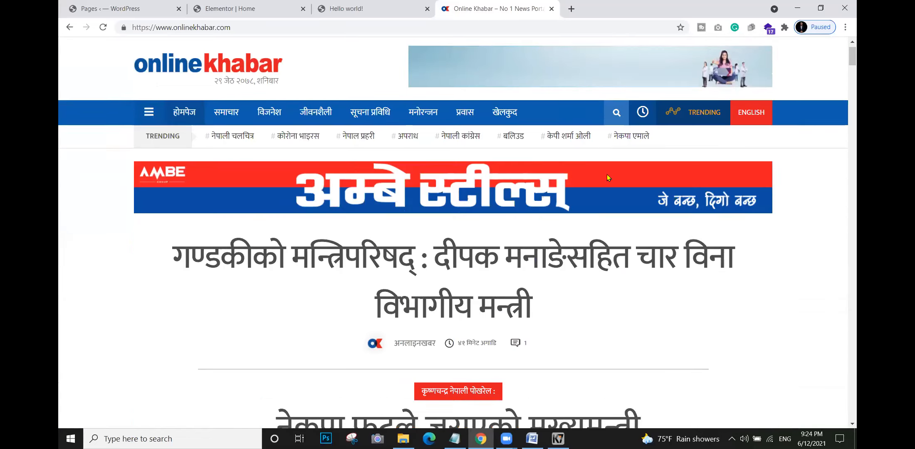
scroll(607, 178, "down", 15)
key("ctrl+shift+Tab")
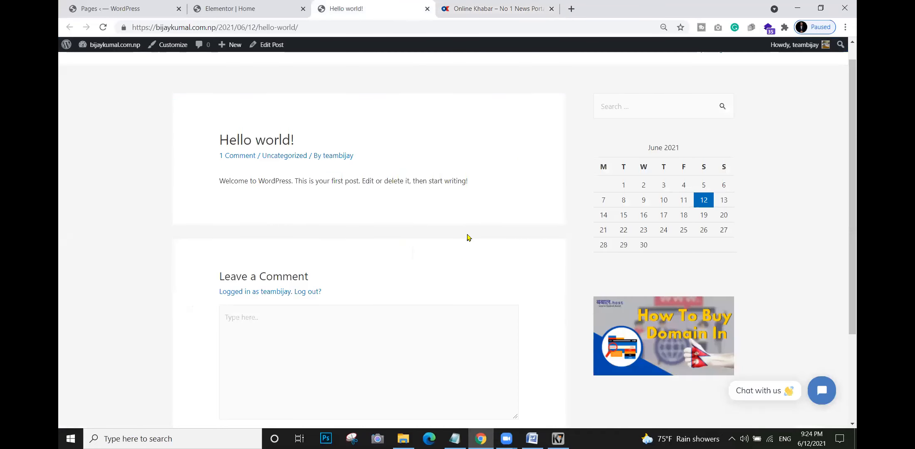
scroll(468, 238, "down", 3)
left_click(241, 5)
scroll(438, 247, "down", 10)
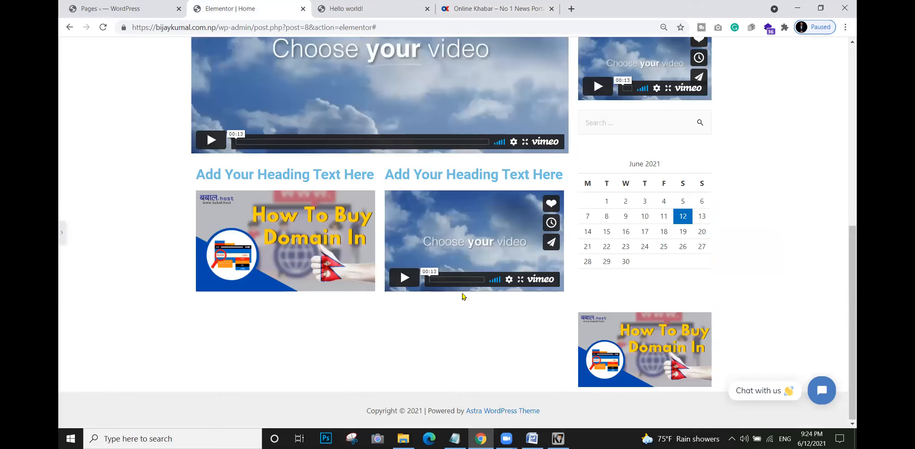
- Re-expand the Elementor panel on the Vimeo video's settings and scroll the preview to review the section
left_click(61, 233)
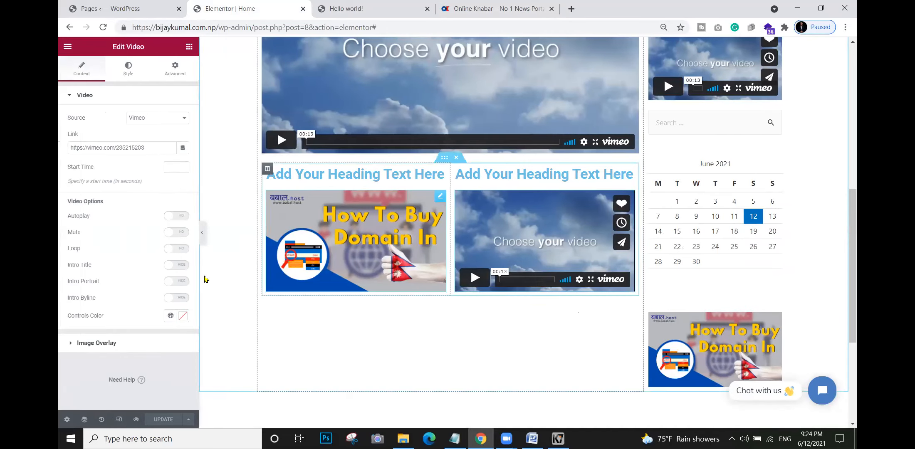
scroll(203, 166, "down", 5)
scroll(318, 188, "up", 3)
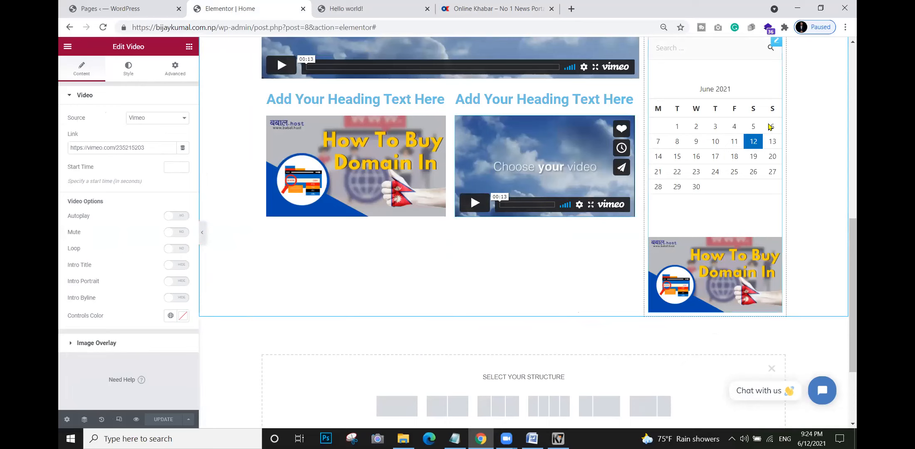
scroll(770, 127, "up", 5)
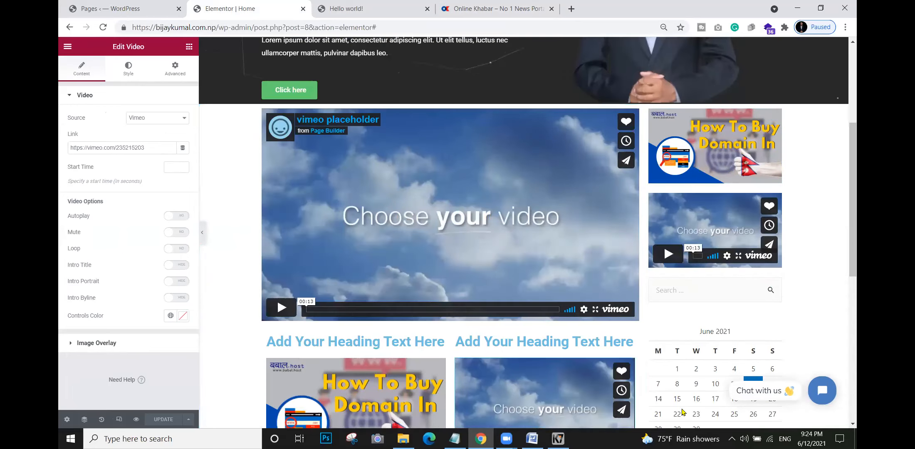
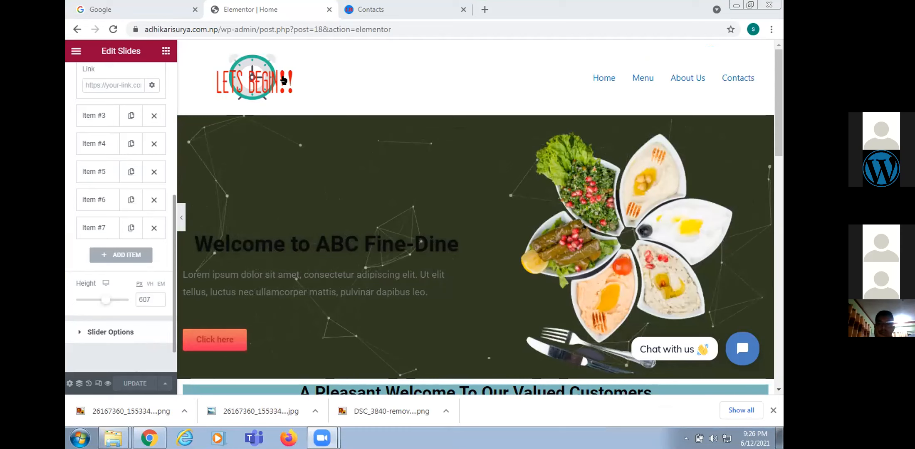
- Scroll back up the Edit Slides panel to review the finished slides
scroll(121, 216, "up", 6)
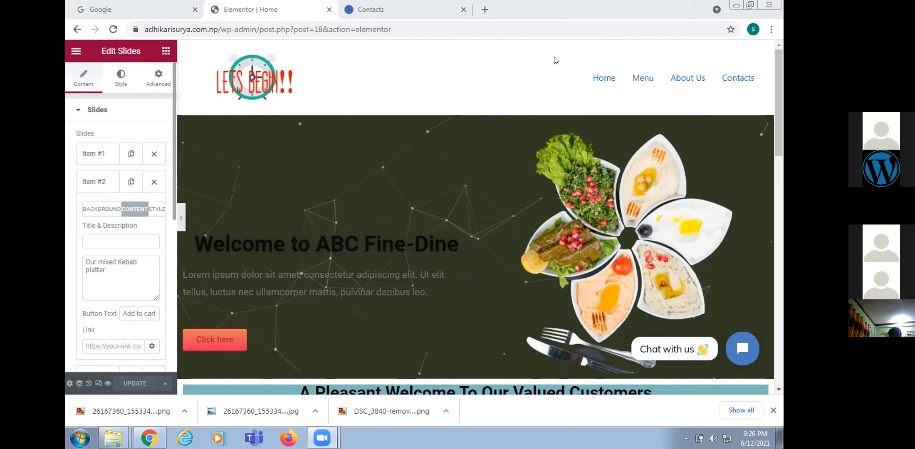
- Go back to the Pages list showing About Us, Contacts, Home and Menu
left_click(76, 30)
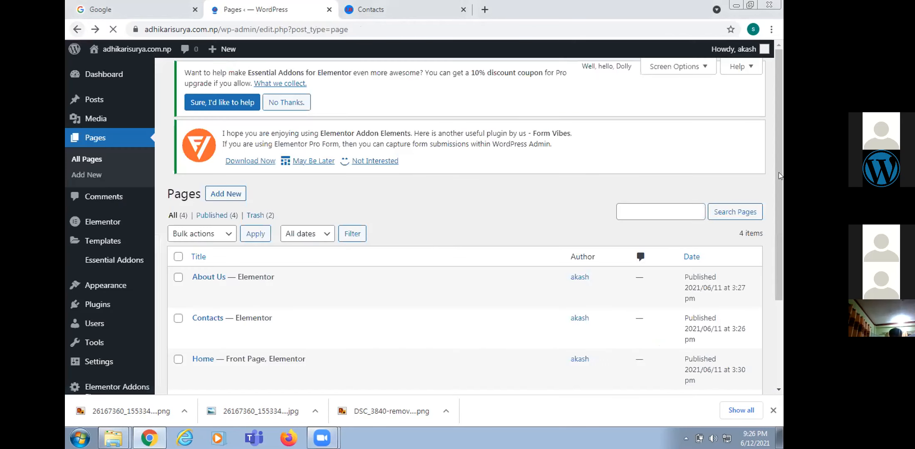
scroll(779, 215, "down", 3)
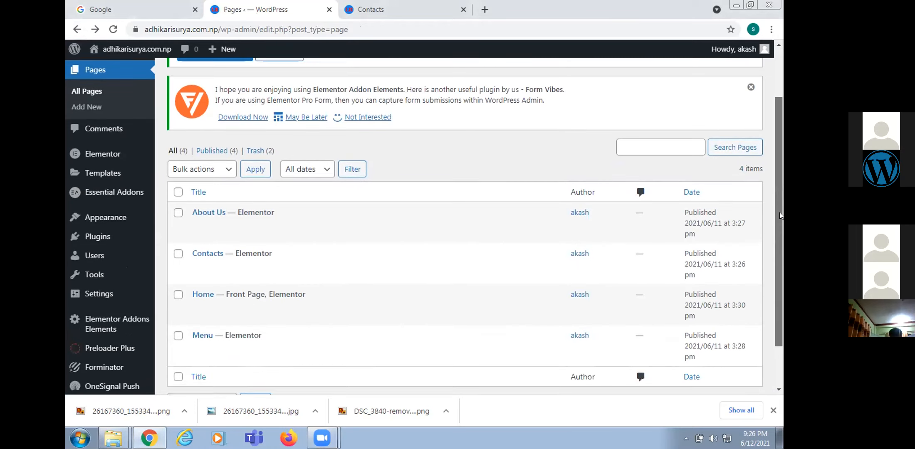
scroll(779, 178, "up", 2)
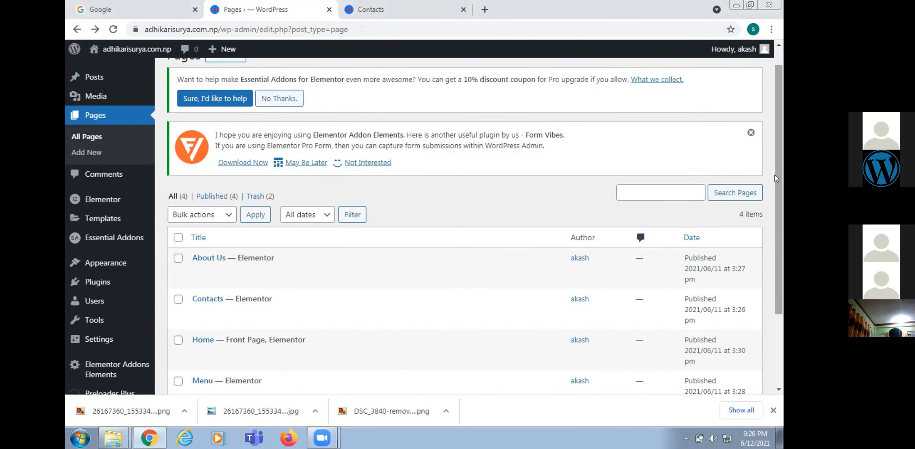
mouse_move(124, 202)
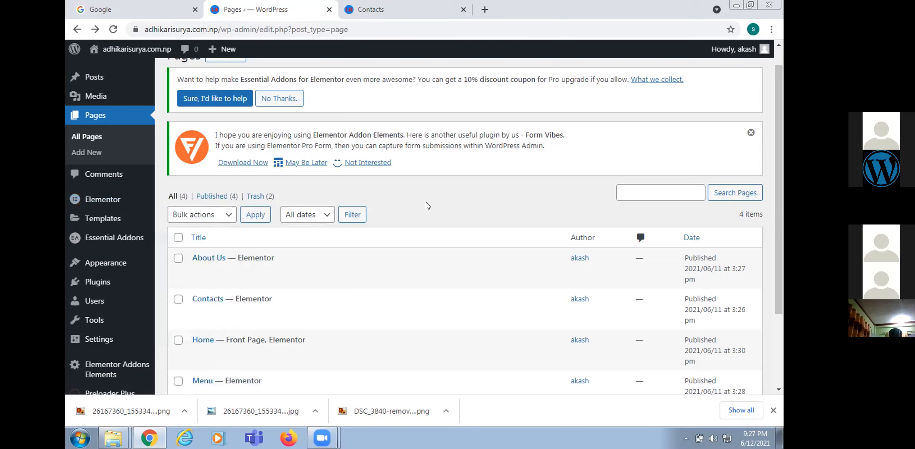
scroll(426, 205, "down", 2)
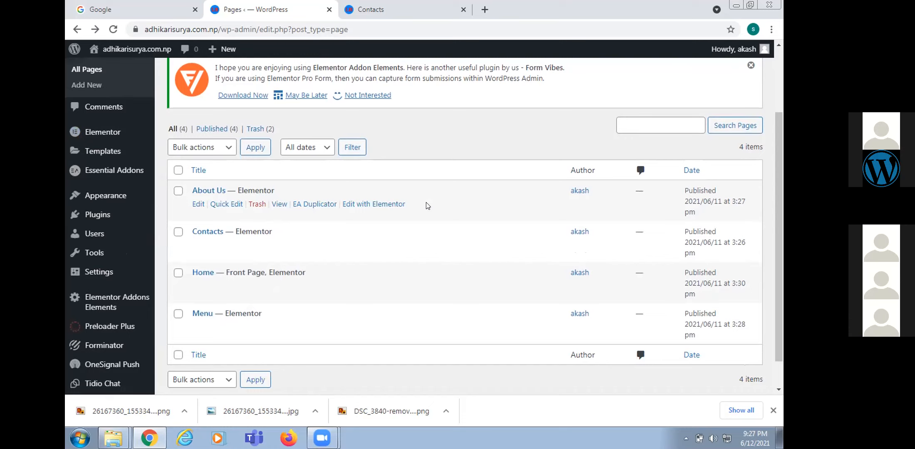
- Open the Appearance > Widgets page
left_click(125, 197)
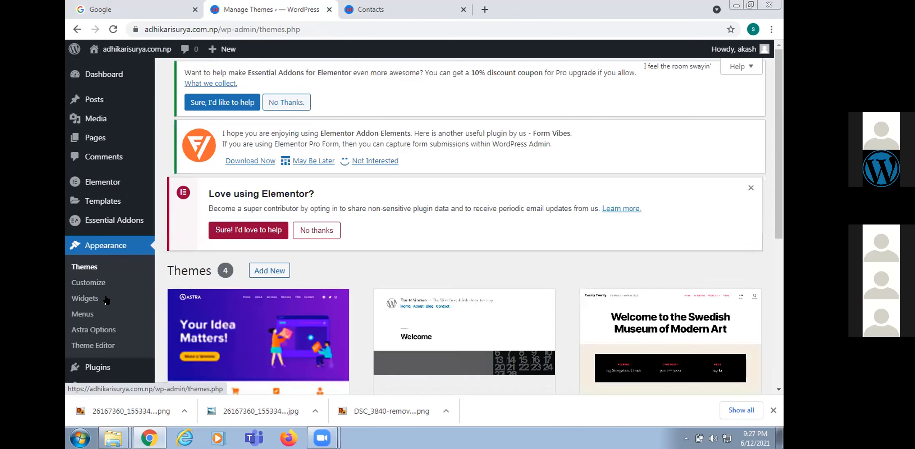
left_click(106, 299)
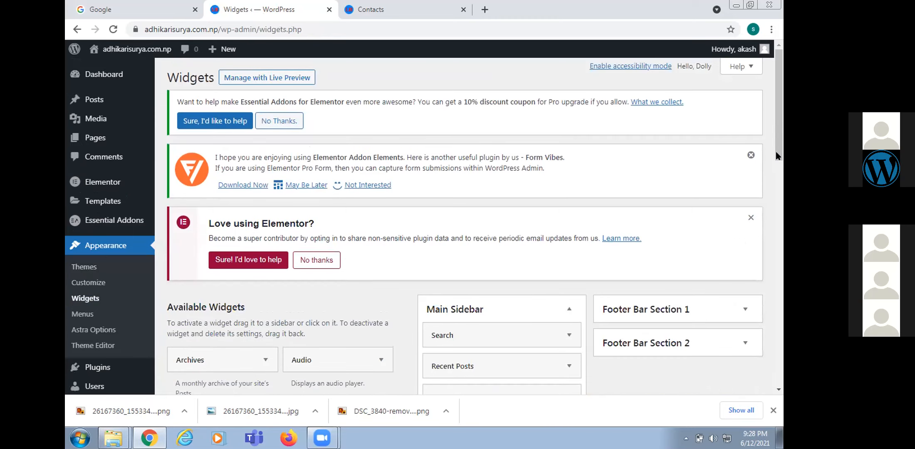
scroll(779, 188, "down", 3)
left_click_drag(780, 188, 778, 185)
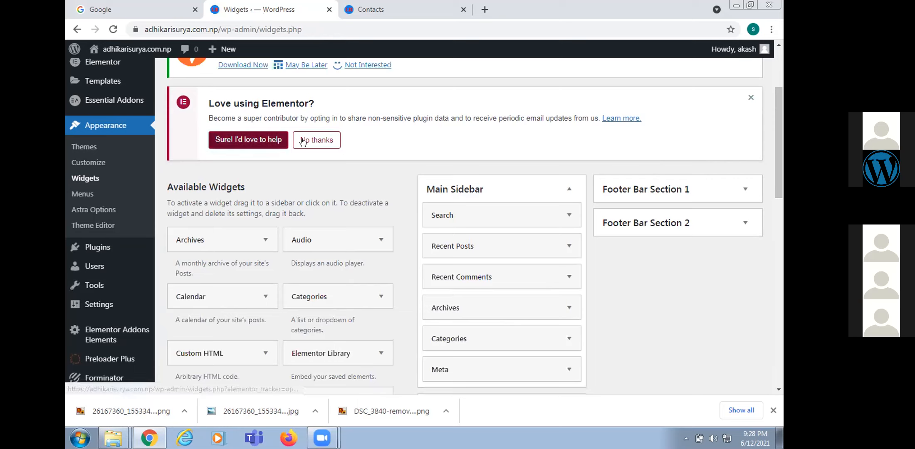
- Dismiss the Love using Elementor notice with No thanks
left_click(303, 141)
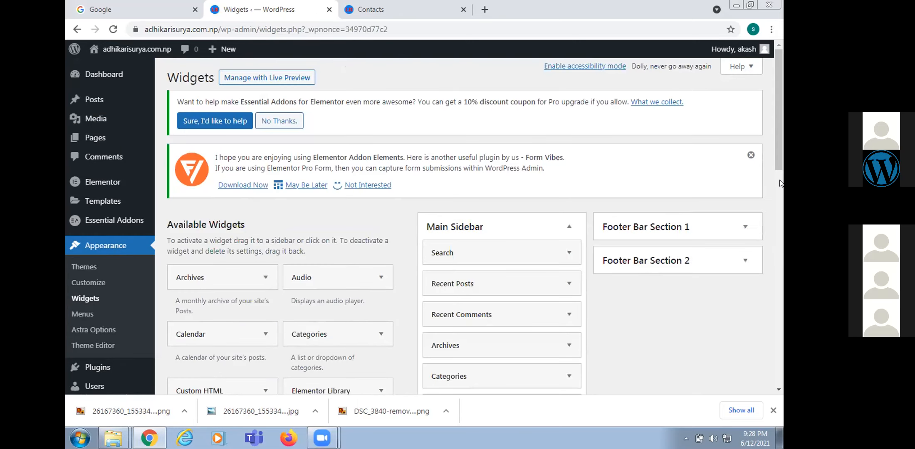
scroll(779, 175, "down", 3)
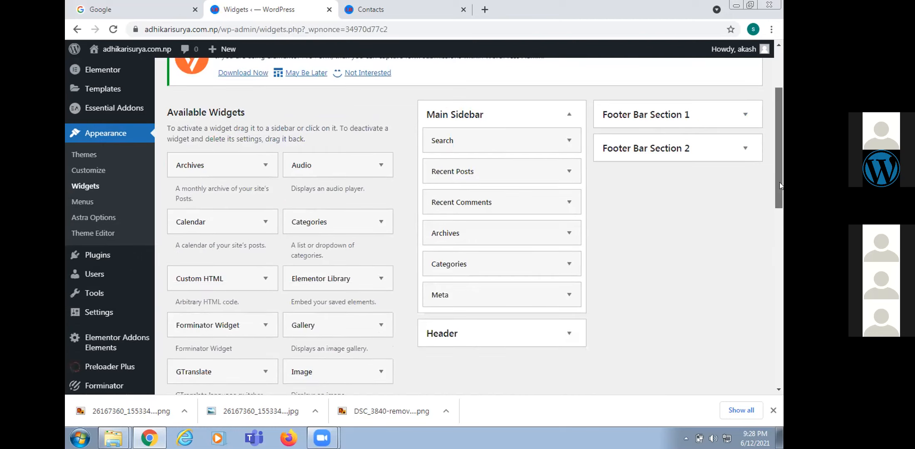
left_click_drag(780, 181, 780, 185)
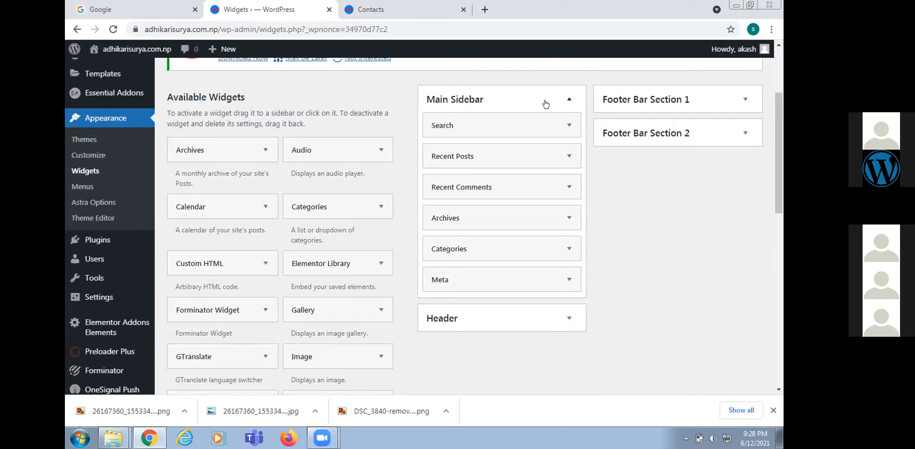
- Delete the Recent Posts and Recent Comments widgets from the Main Sidebar
right_click(566, 158)
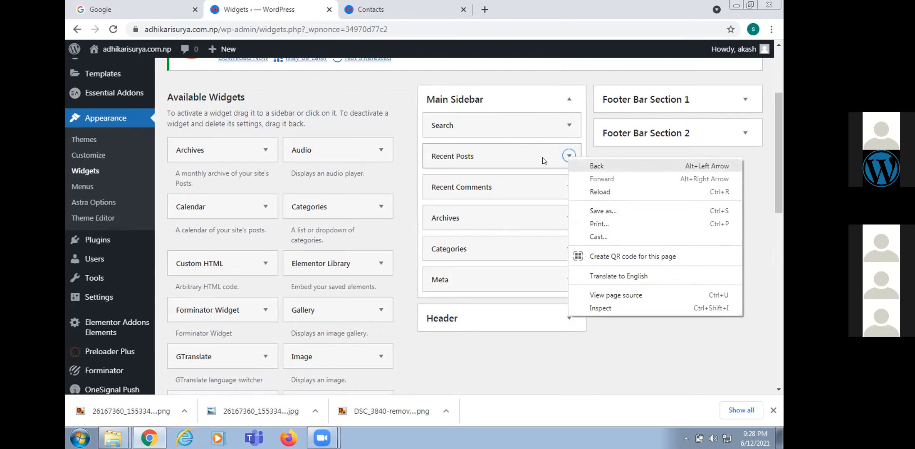
left_click(586, 148)
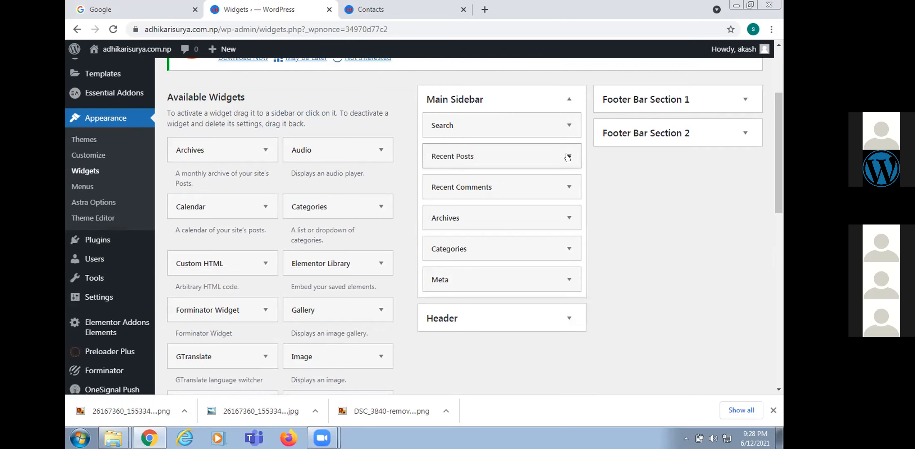
left_click(567, 157)
left_click(441, 262)
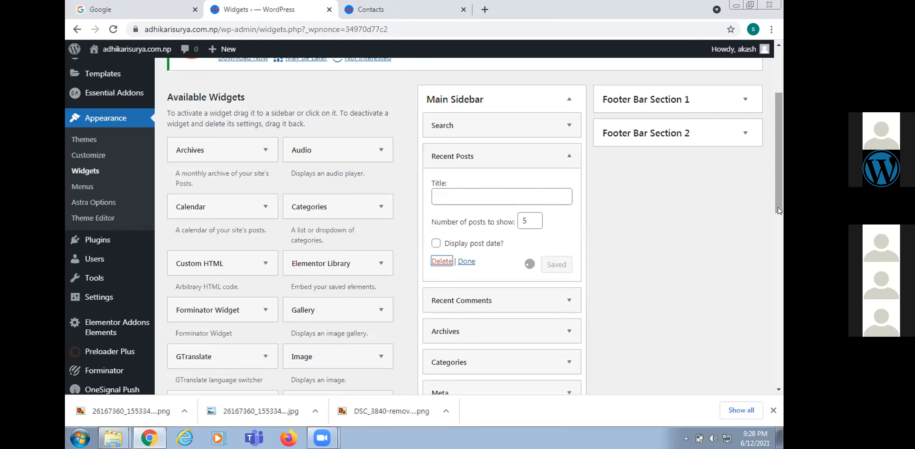
scroll(531, 127, "down", 1)
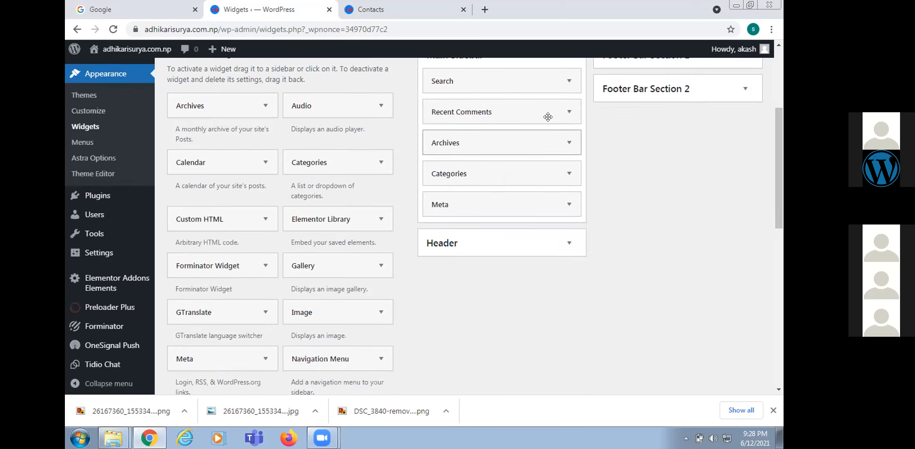
left_click(548, 115)
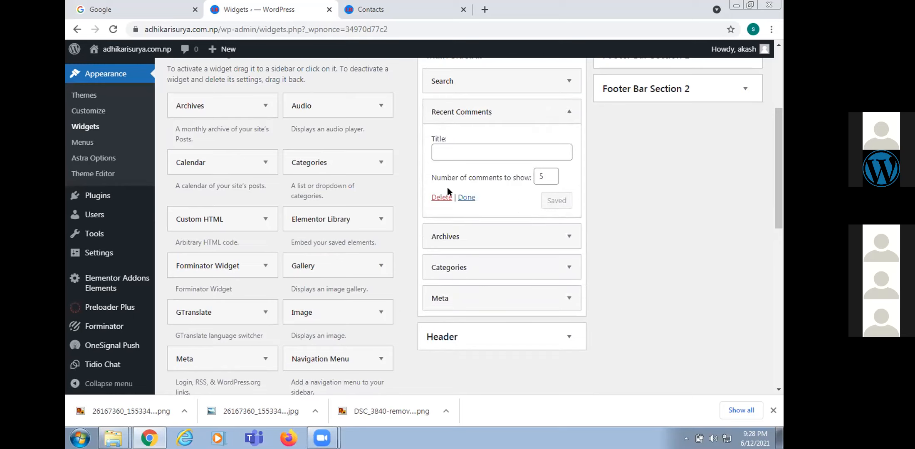
left_click(445, 197)
- Delete the Archives and Categories widgets from the Main Sidebar
left_click(558, 243)
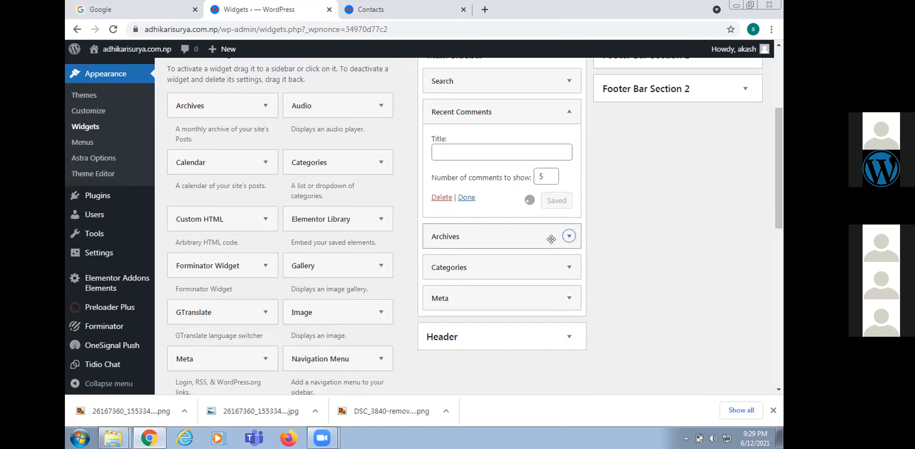
left_click(442, 329)
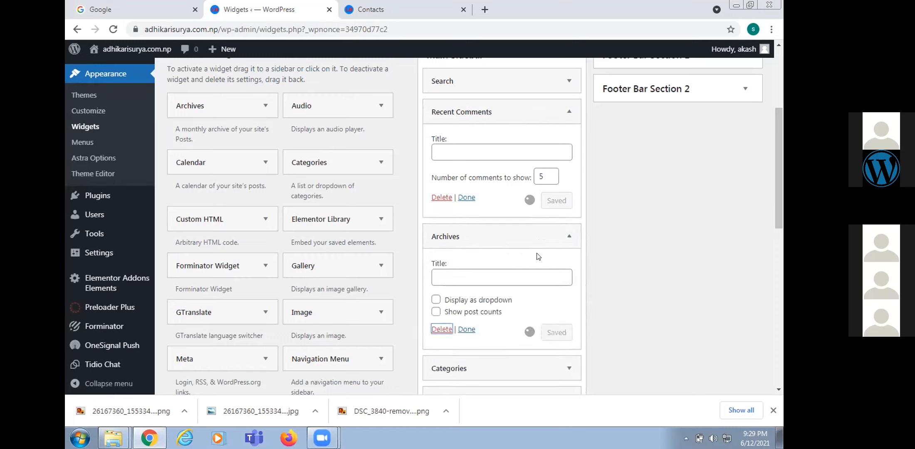
left_click_drag(778, 203, 779, 225)
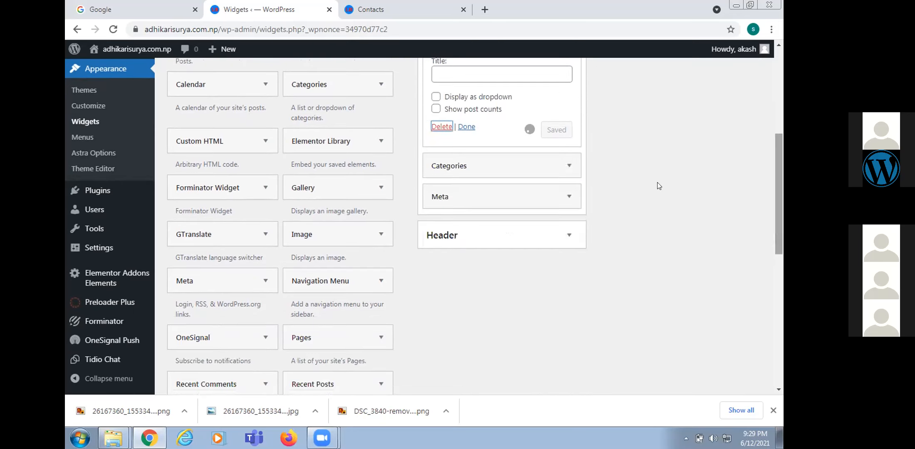
left_click(562, 173)
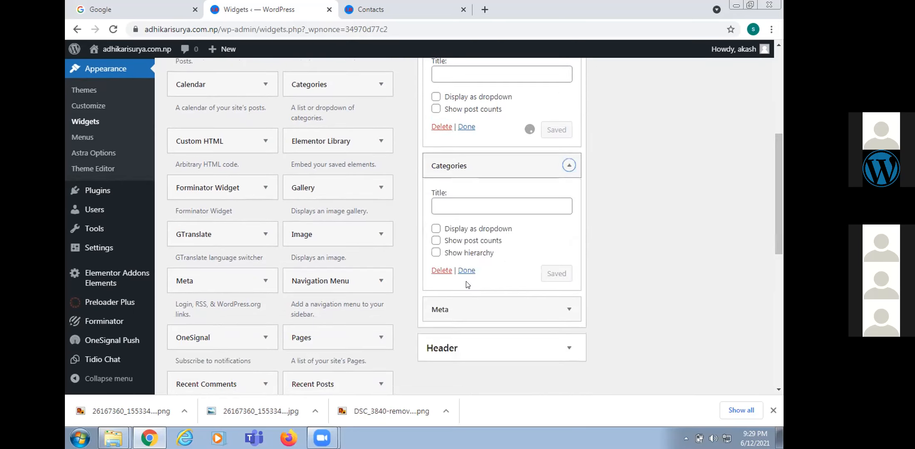
left_click(445, 271)
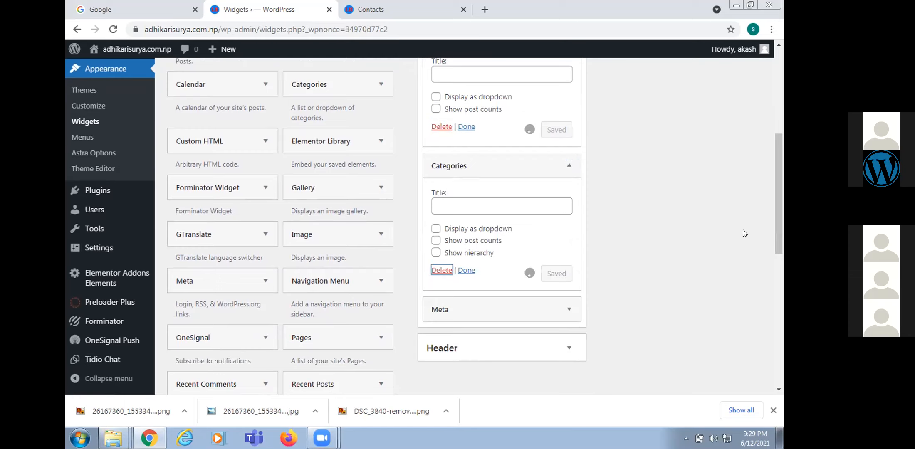
left_click_drag(776, 233, 777, 250)
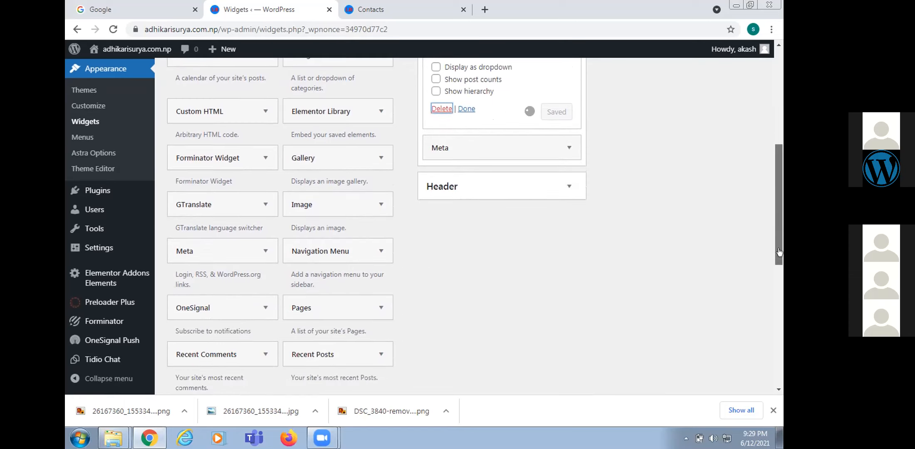
- Delete the Meta widget, leaving only Search in the Main Sidebar
left_click(550, 141)
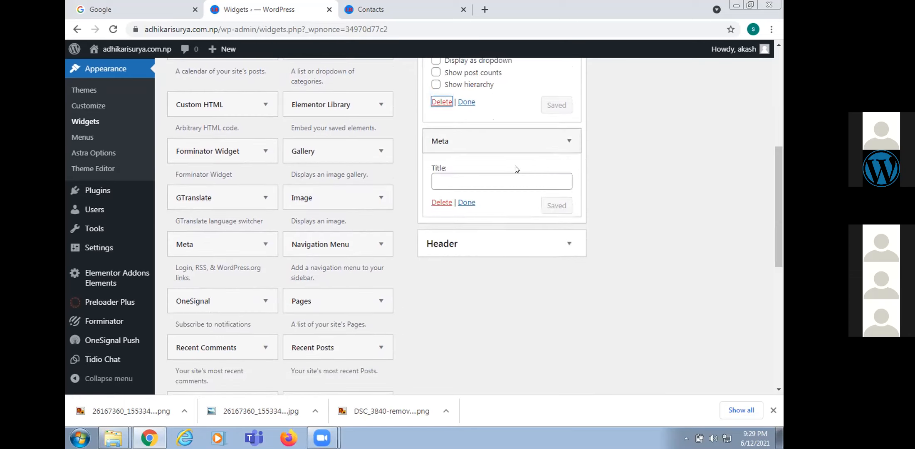
left_click(443, 202)
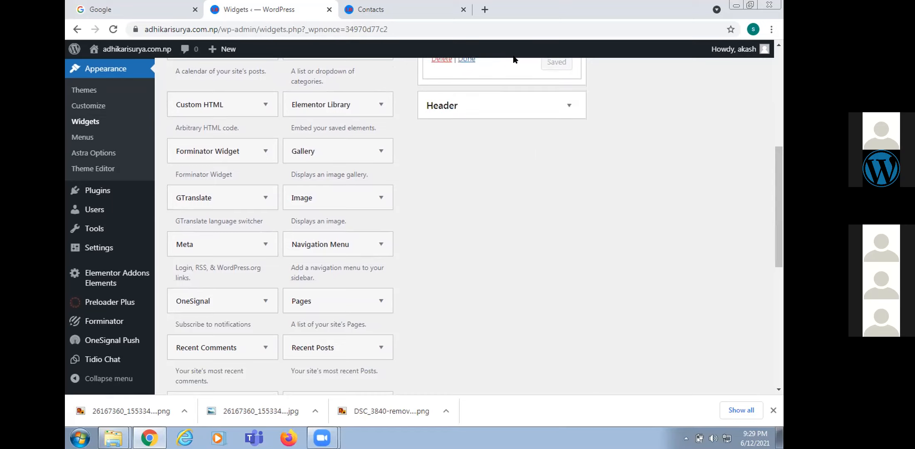
left_click(776, 127)
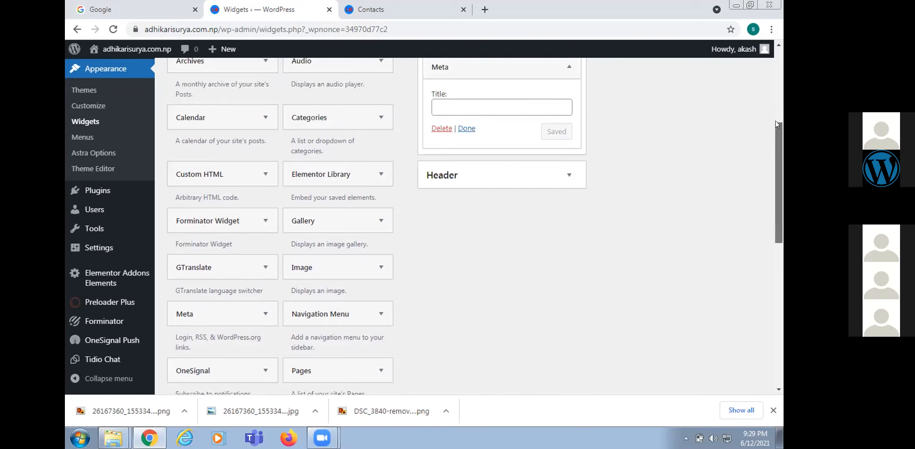
scroll(776, 121, "up", 3)
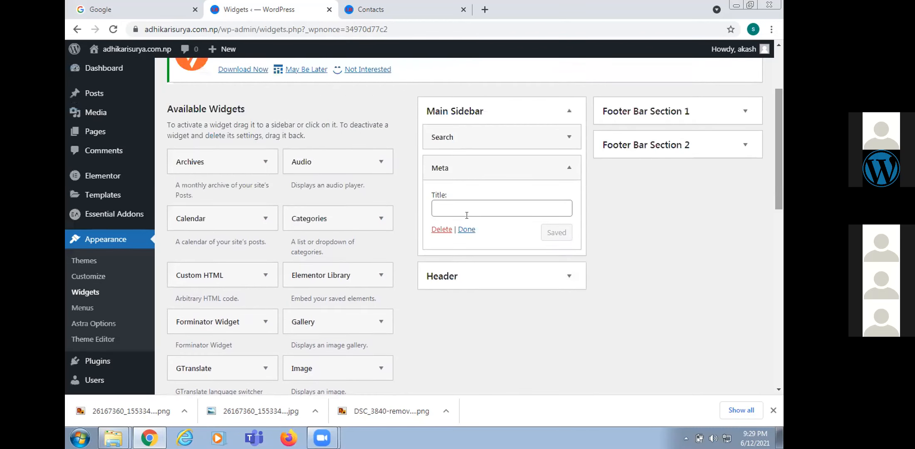
left_click(447, 229)
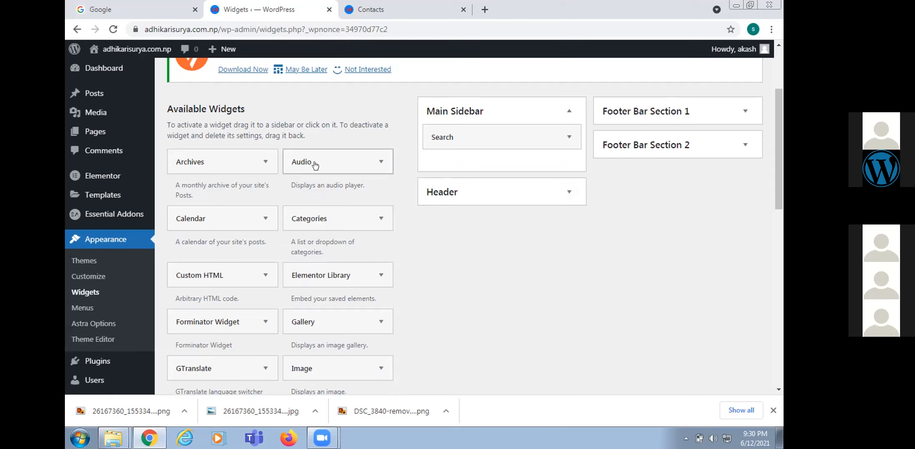
- Add the Audio and Calendar widgets below Search, collapsing each one
left_click_drag(319, 166, 468, 165)
left_click_drag(224, 223, 500, 287)
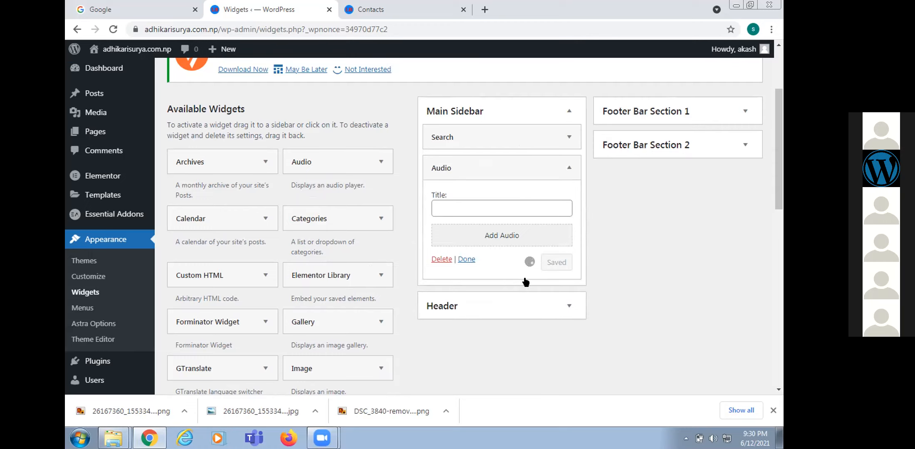
left_click(570, 168)
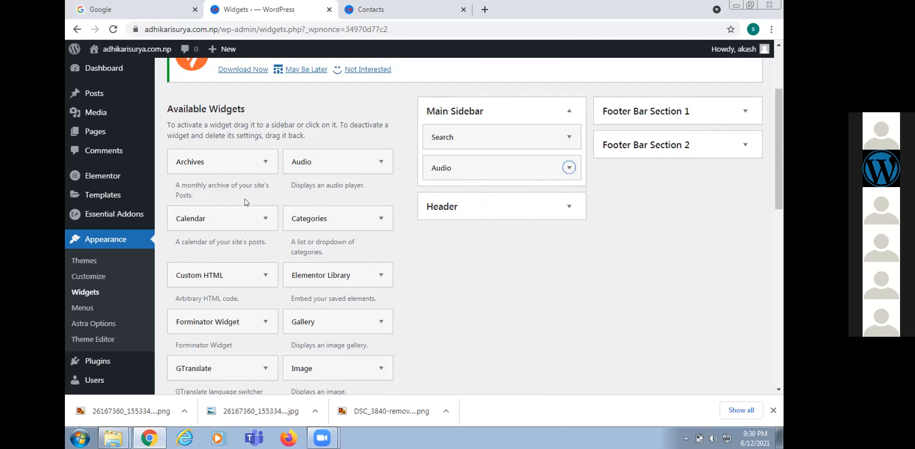
left_click_drag(241, 216, 493, 198)
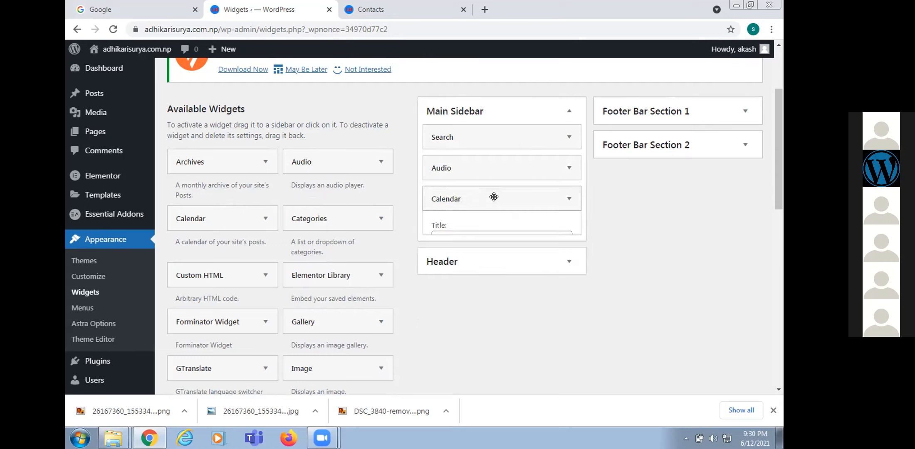
left_click(570, 197)
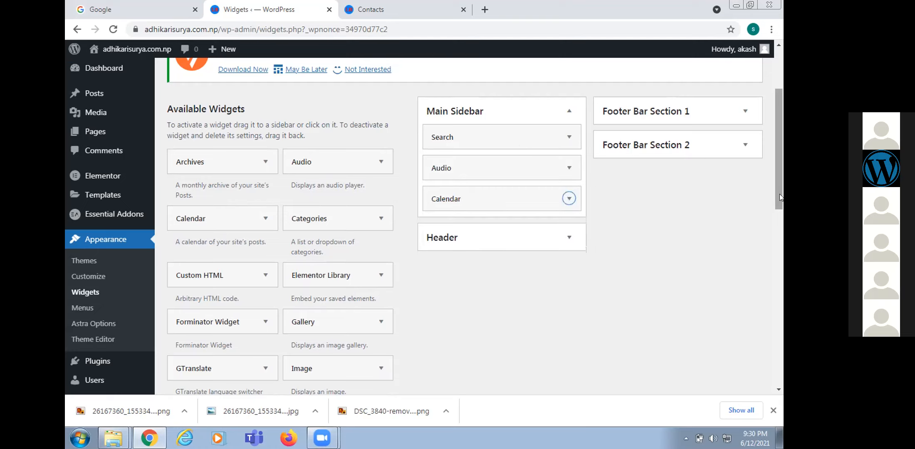
- Add a Gallery widget to the Main Sidebar below Calendar
scroll(779, 202, "down", 1)
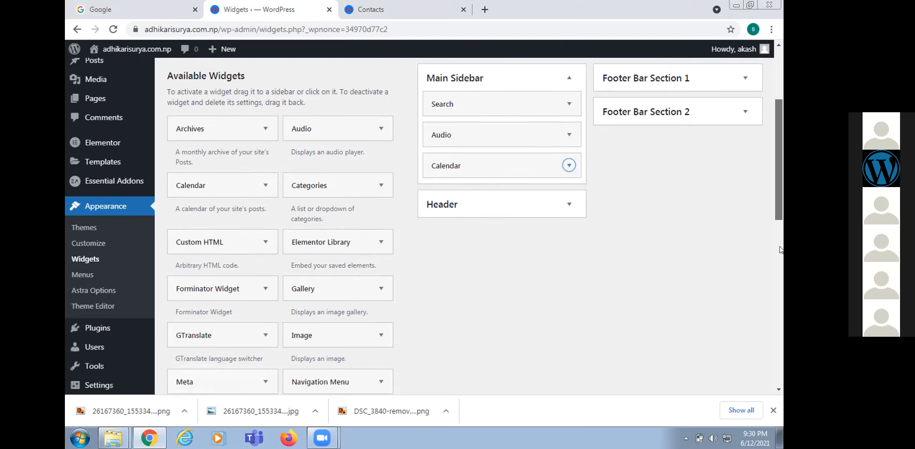
scroll(780, 256, "down", 4)
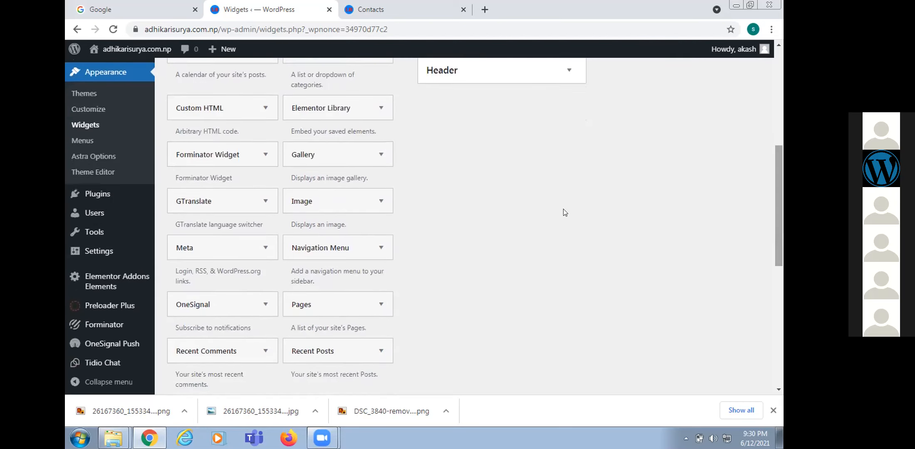
left_click_drag(332, 159, 492, 57)
left_click_drag(777, 164, 776, 123)
left_click_drag(334, 273, 474, 180)
- Add a Recent Posts widget, collapse it, and place a Search widget above it
scroll(781, 239, "down", 1)
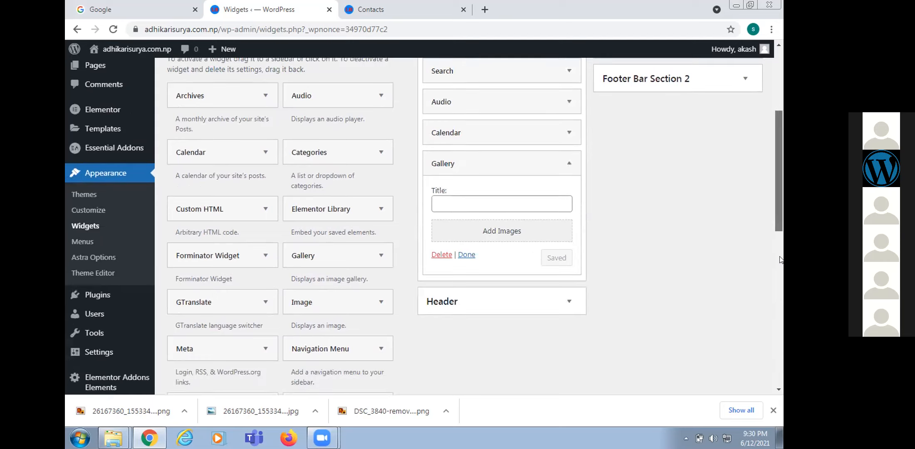
scroll(779, 263, "down", 3)
scroll(780, 277, "down", 1)
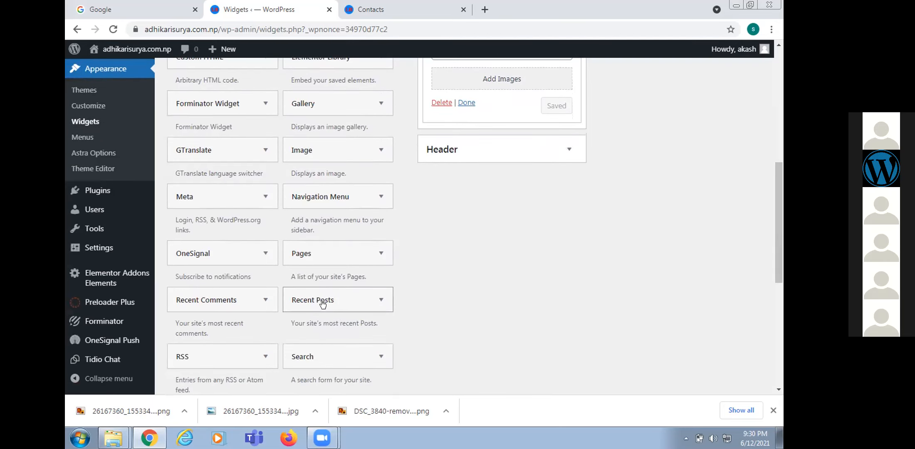
left_click_drag(323, 304, 494, 139)
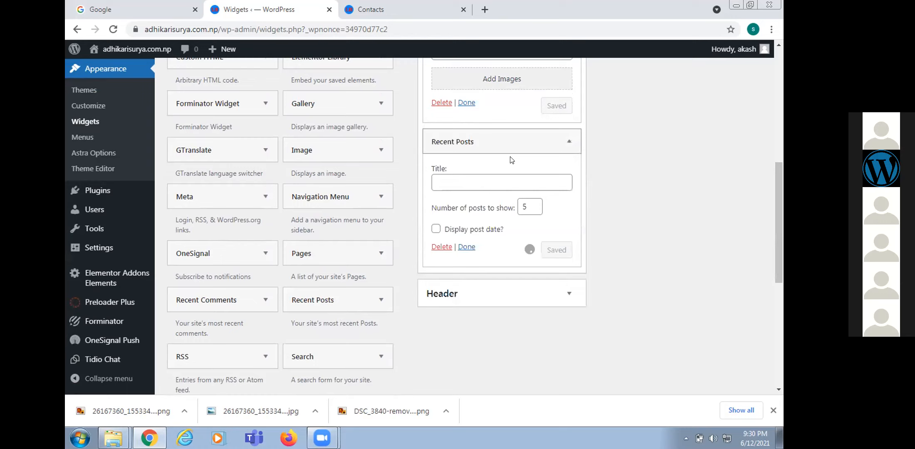
left_click(569, 142)
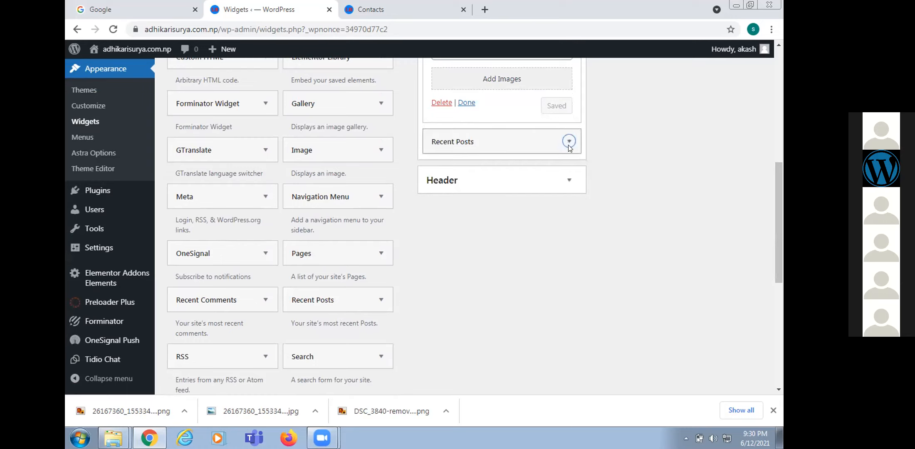
left_click(381, 356)
left_click_drag(338, 358, 546, 142)
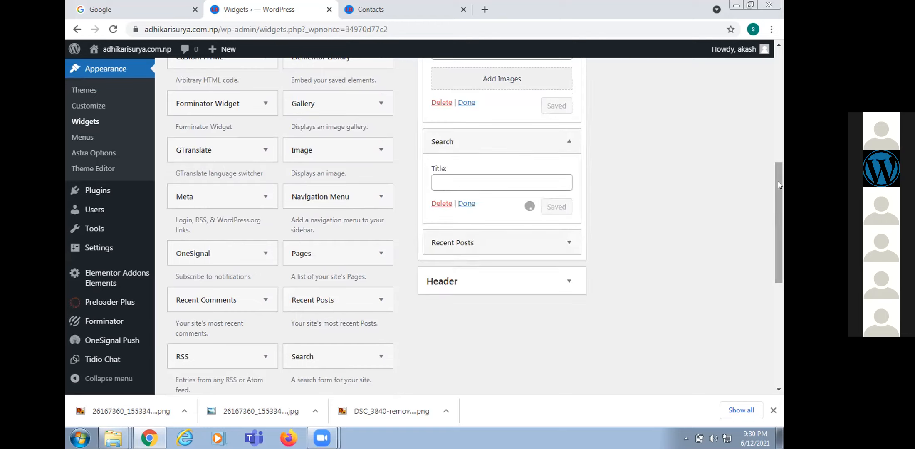
scroll(780, 233, "down", 4)
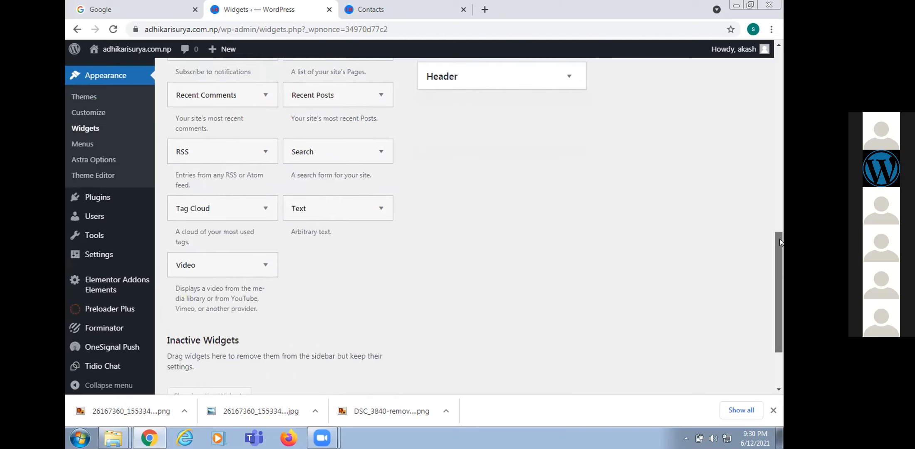
left_click_drag(779, 239, 779, 275)
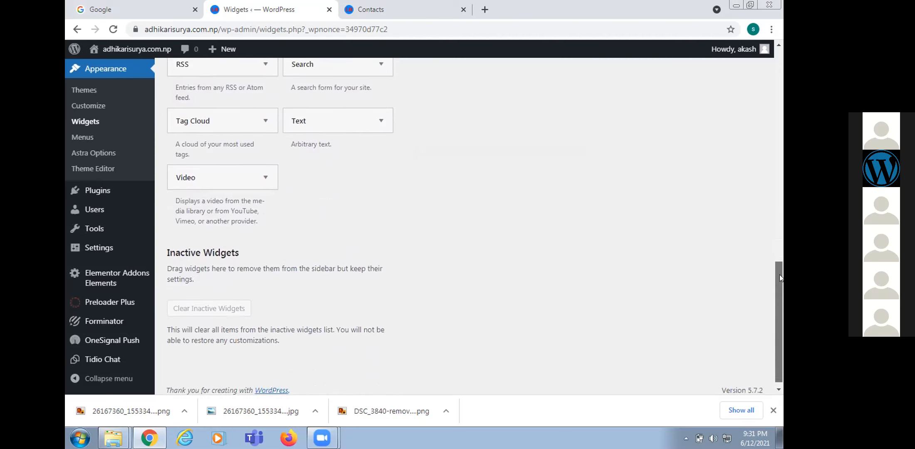
scroll(769, 162, "up", 2)
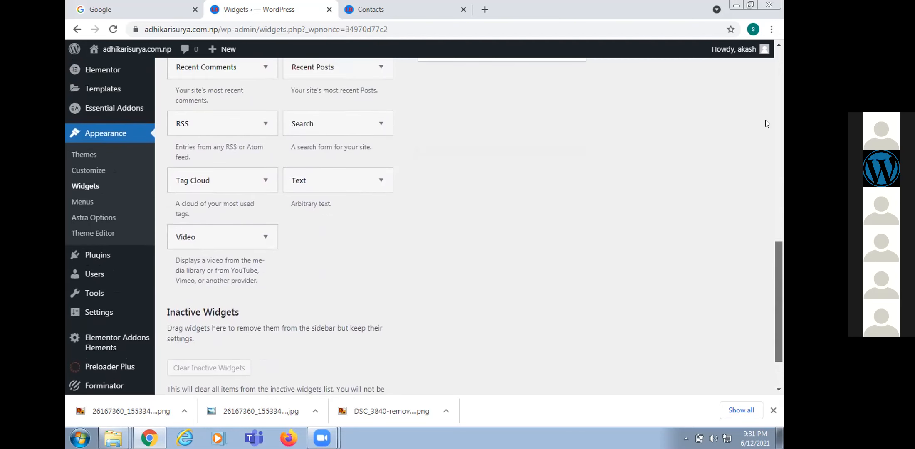
scroll(766, 120, "up", 8)
scroll(770, 84, "up", 3)
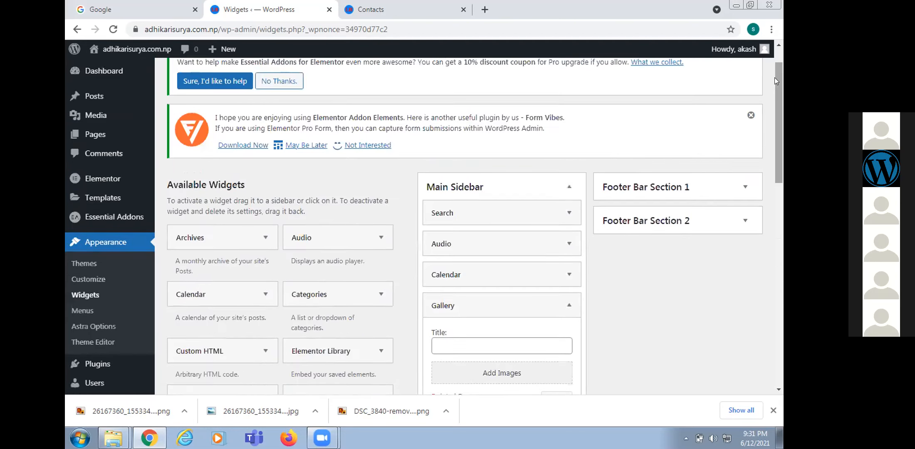
left_click_drag(778, 78, 779, 356)
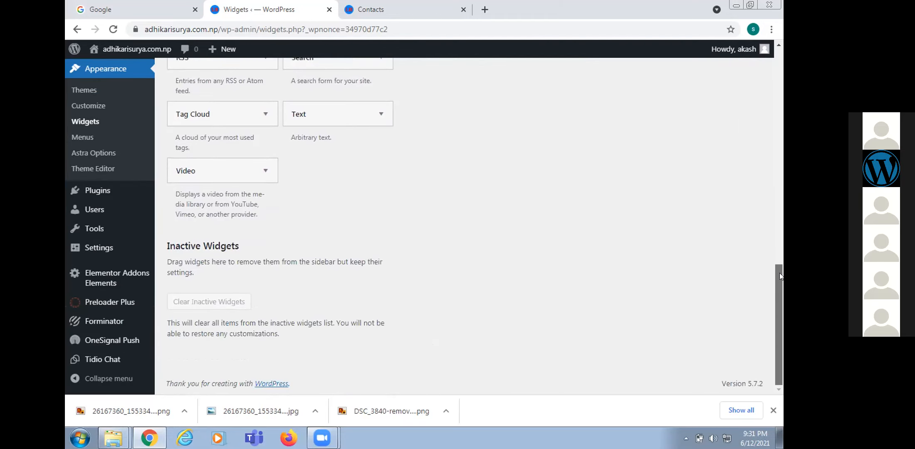
left_click_drag(779, 274, 780, 80)
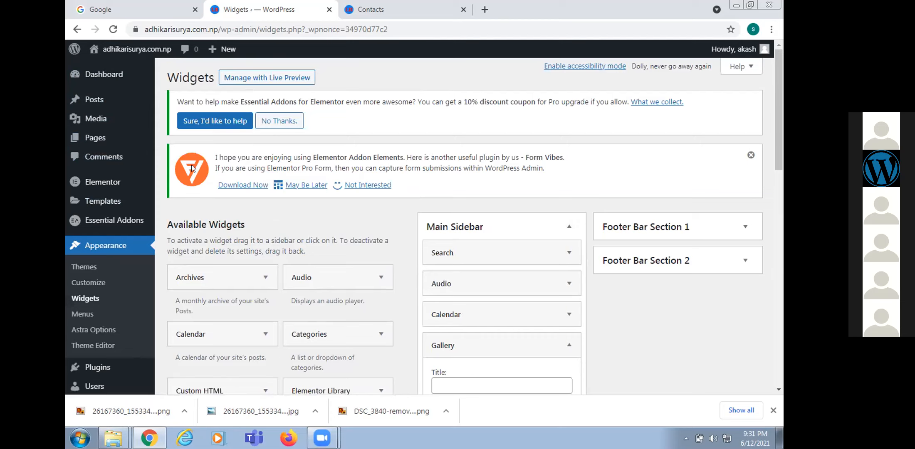
- Open the Home page from the Pages list with Edit with Elementor
left_click(115, 144)
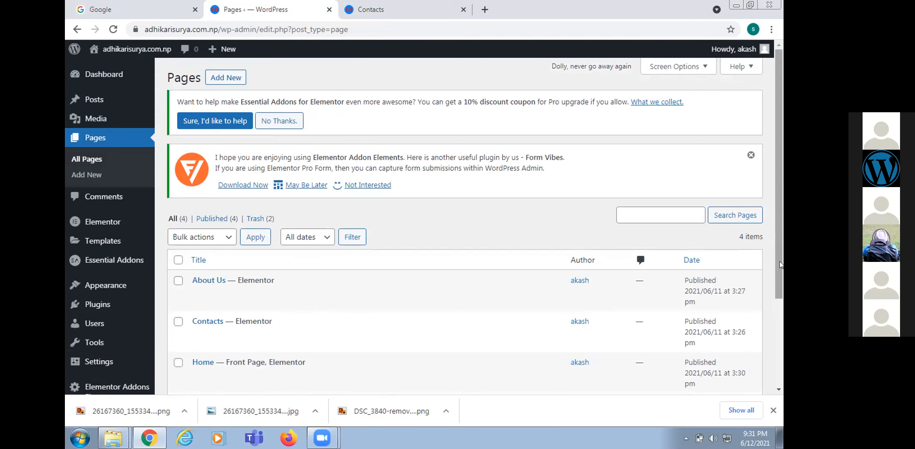
scroll(779, 261, "down", 2)
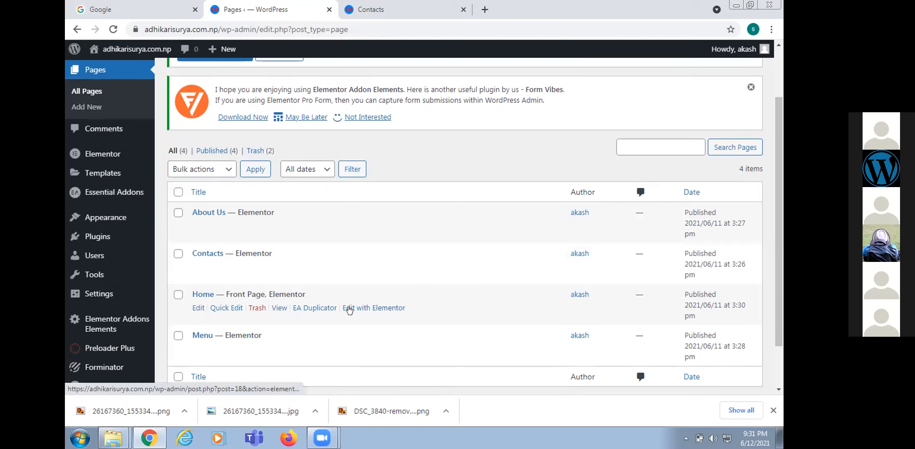
left_click(350, 310)
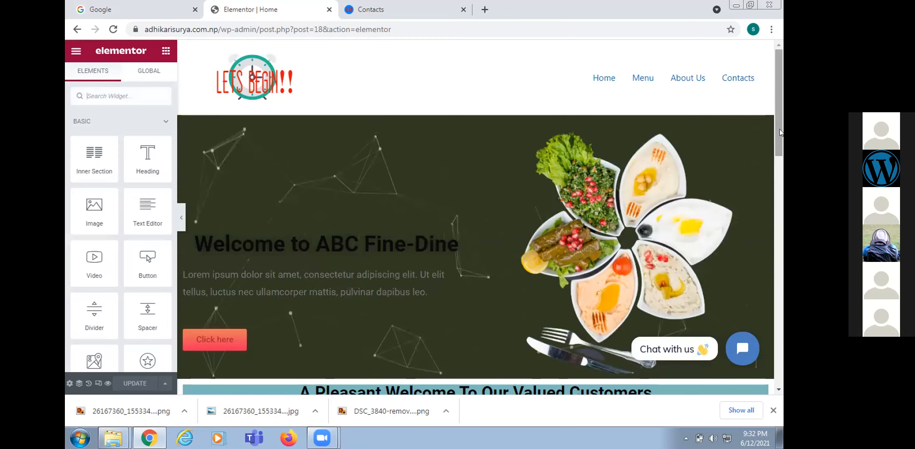
scroll(782, 132, "down", 1)
scroll(525, 80, "down", 1)
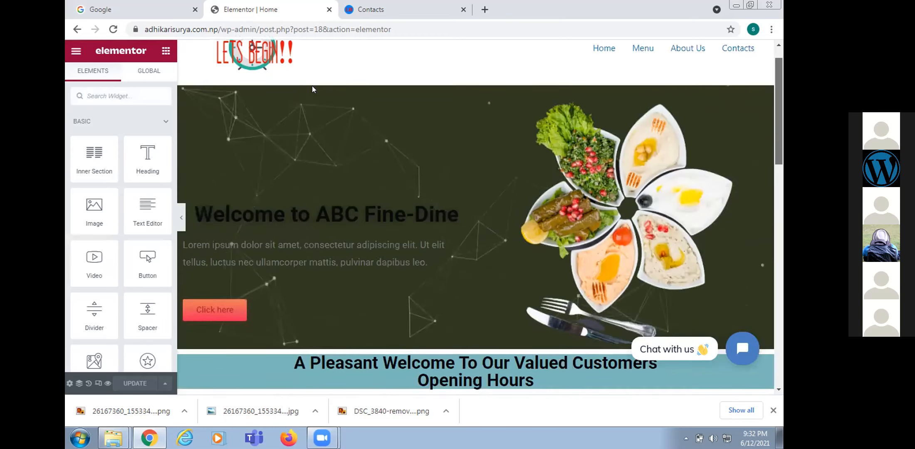
scroll(312, 88, "up", 1)
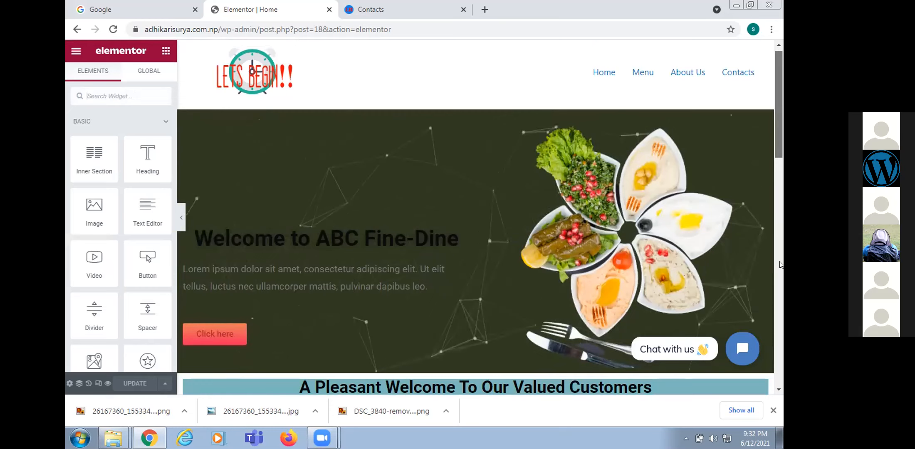
left_click(778, 293)
left_click(778, 293)
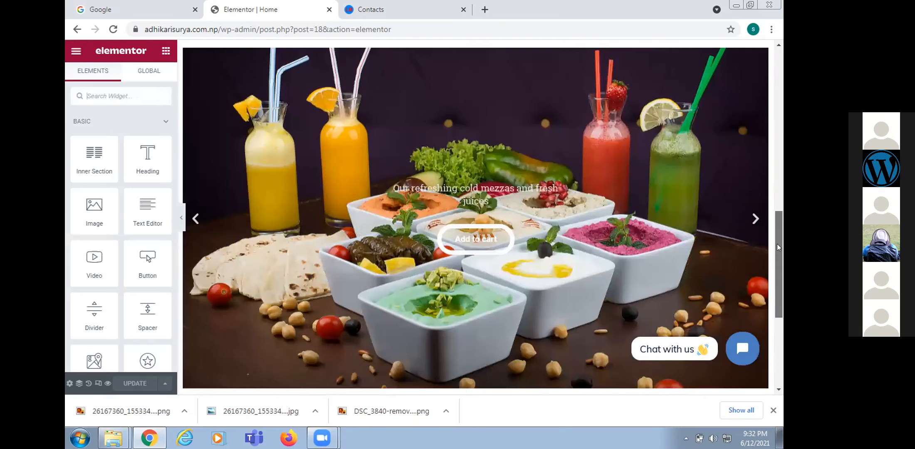
scroll(778, 244, "up", 4)
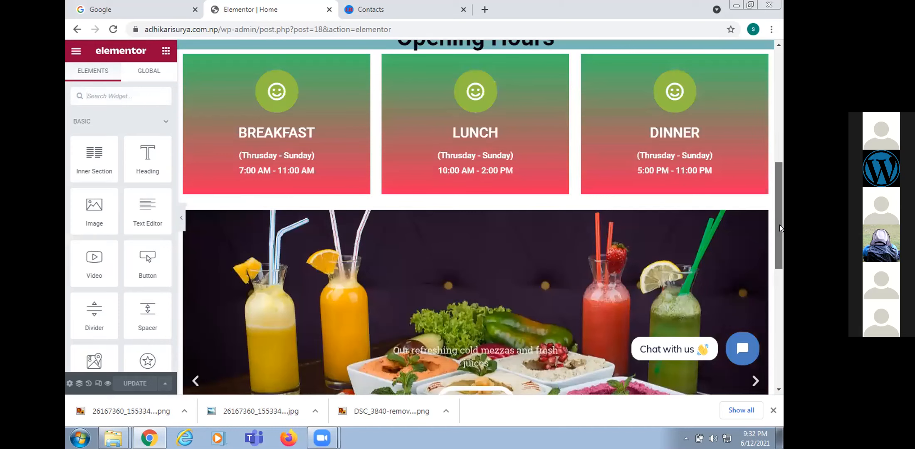
left_click(780, 141)
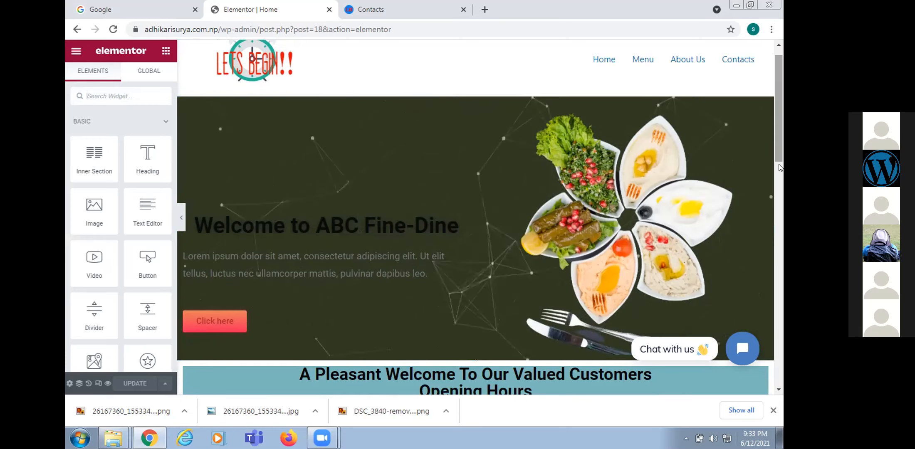
scroll(781, 230, "down", 1)
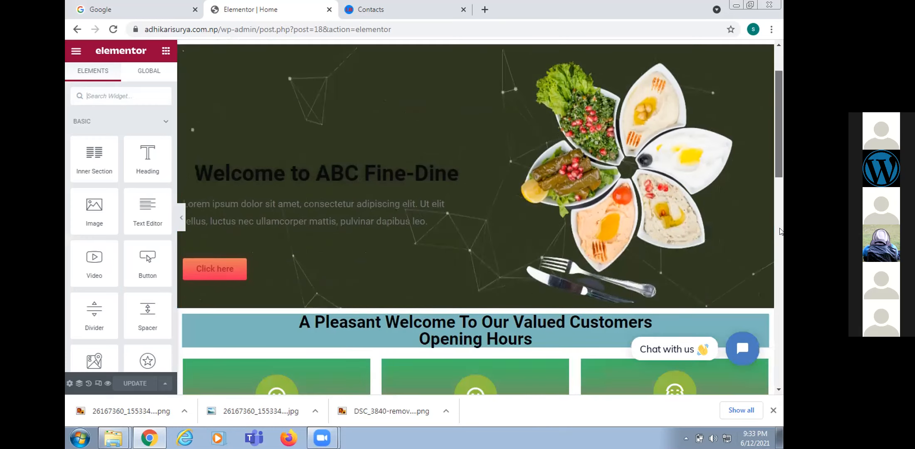
scroll(781, 249, "down", 4)
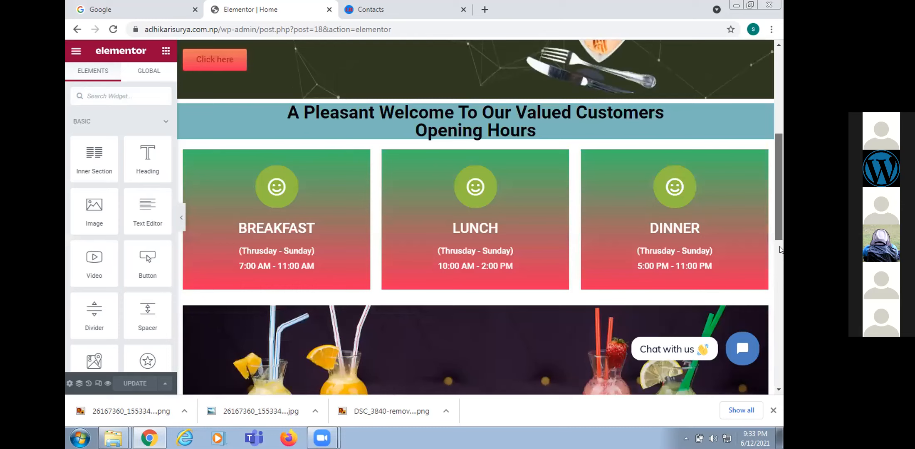
scroll(781, 256, "down", 1)
scroll(780, 257, "down", 2)
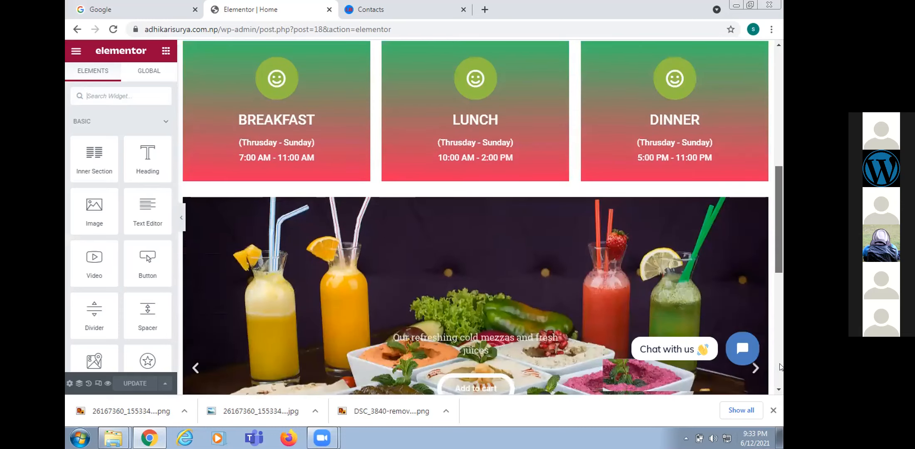
scroll(780, 367, "down", 5)
scroll(780, 367, "down", 3)
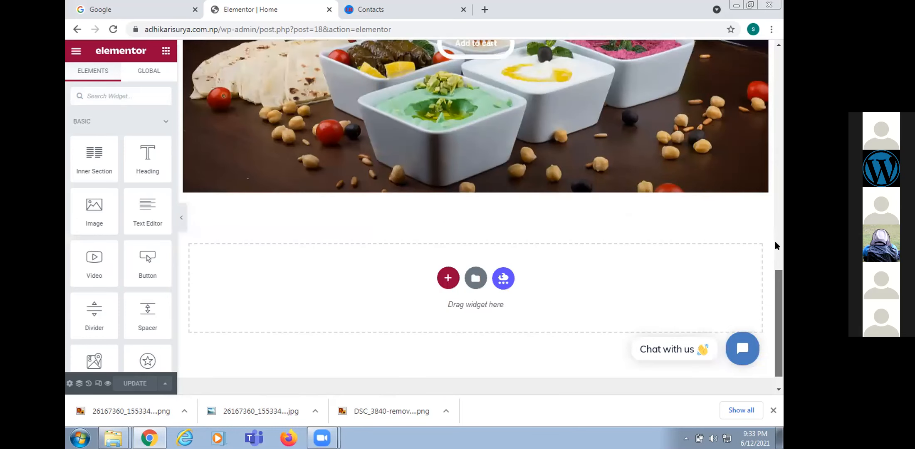
scroll(775, 246, "up", 5)
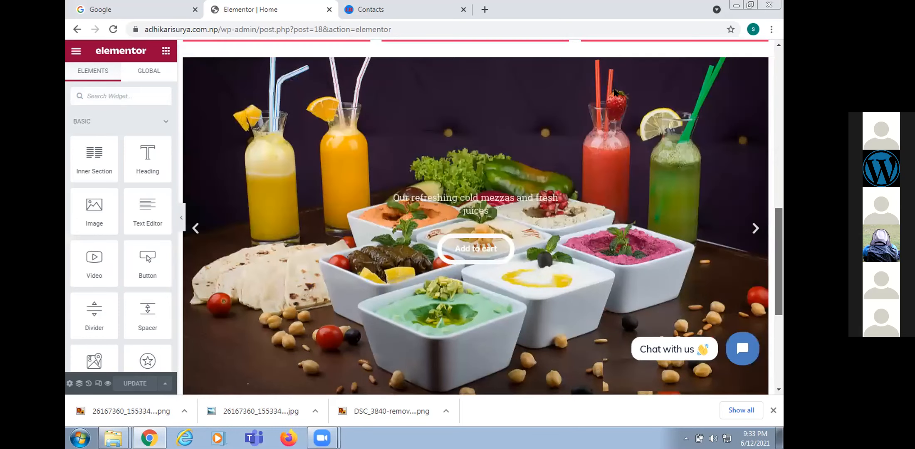
scroll(586, 122, "up", 5)
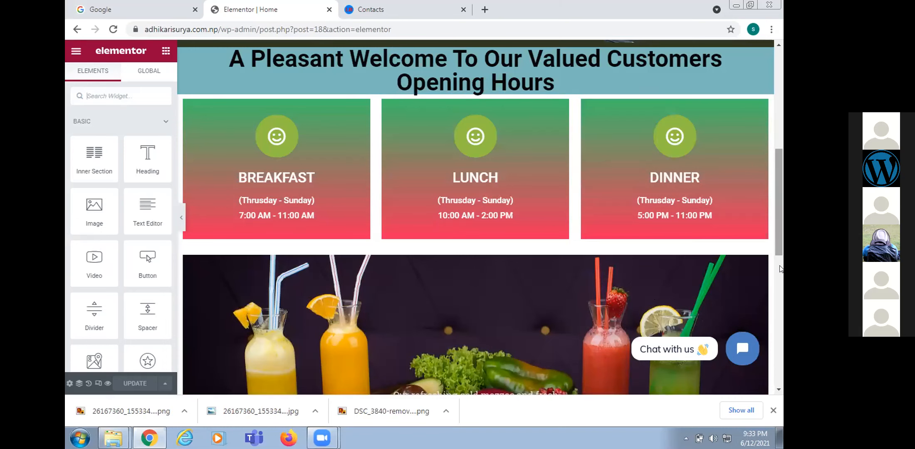
scroll(781, 268, "down", 1)
scroll(544, 182, "down", 4)
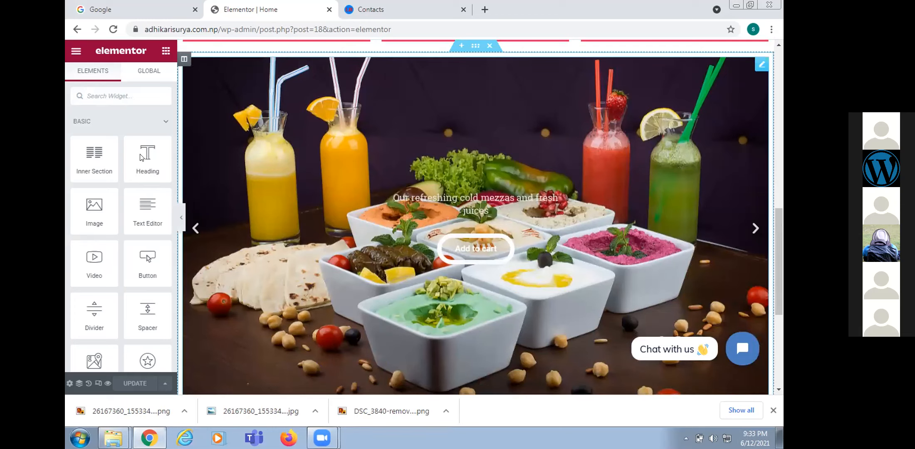
- Move the food slider directly below the opening hours and save the page
left_click(228, 229)
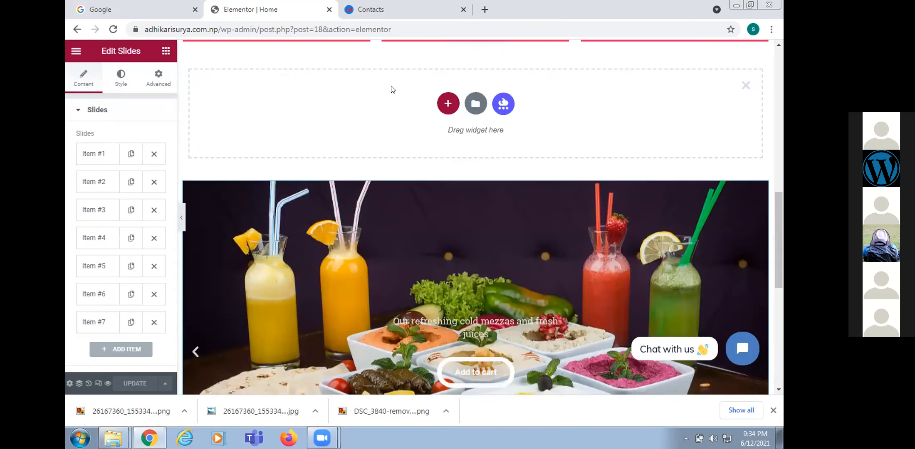
left_click(448, 114)
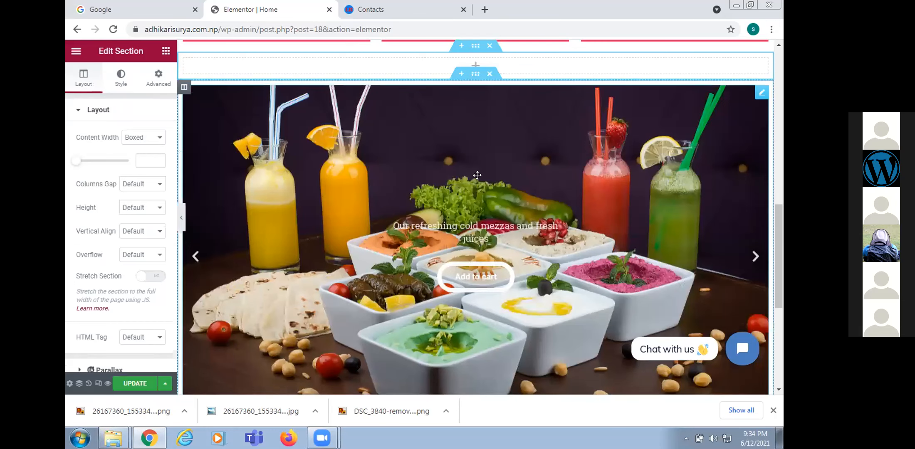
left_click_drag(467, 131, 466, 131)
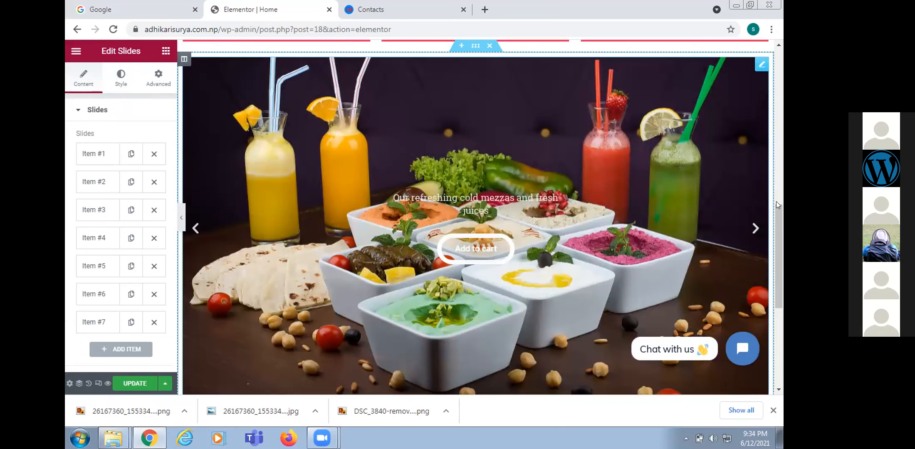
scroll(778, 184, "up", 3)
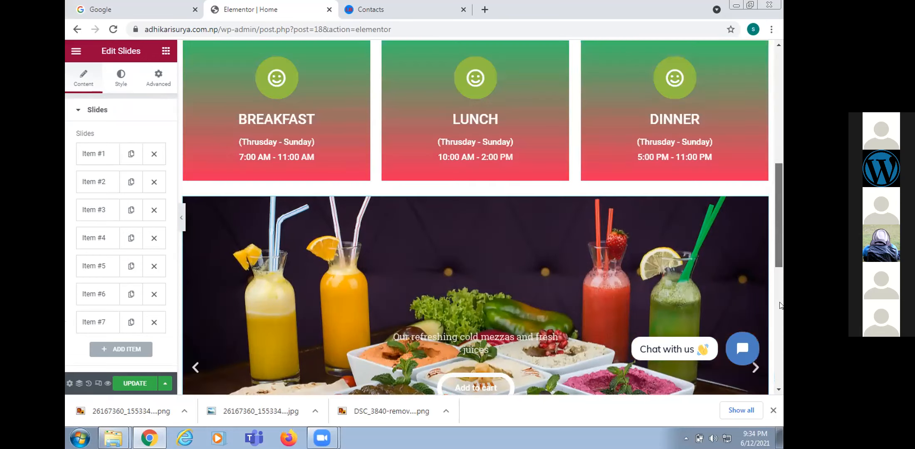
scroll(780, 306, "down", 7)
scroll(778, 236, "up", 7)
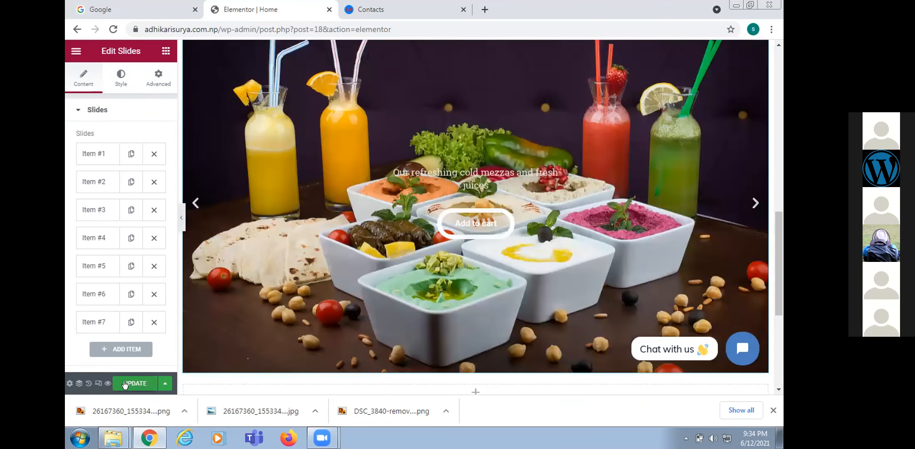
left_click(125, 385)
- Nudge the food slider toward the empty section below, save again, and switch to the Contacts tab
left_click_drag(779, 274, 780, 315)
scroll(780, 315, "down", 1)
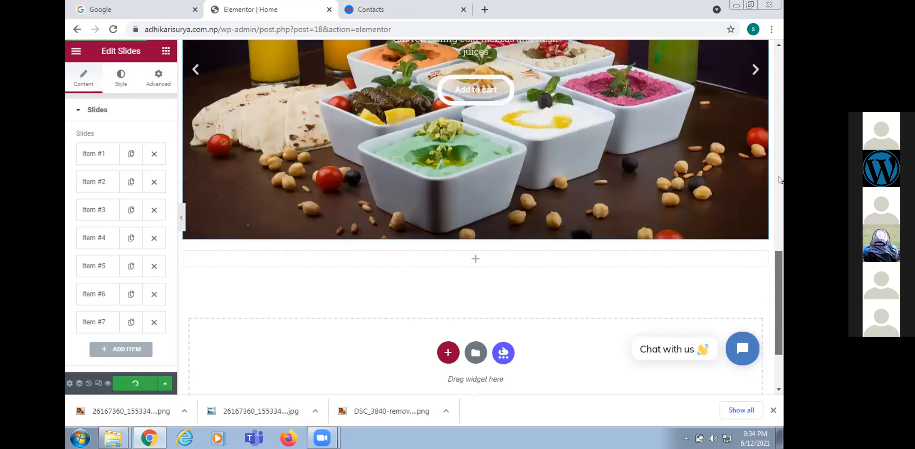
scroll(780, 180, "up", 3)
scroll(778, 202, "up", 1)
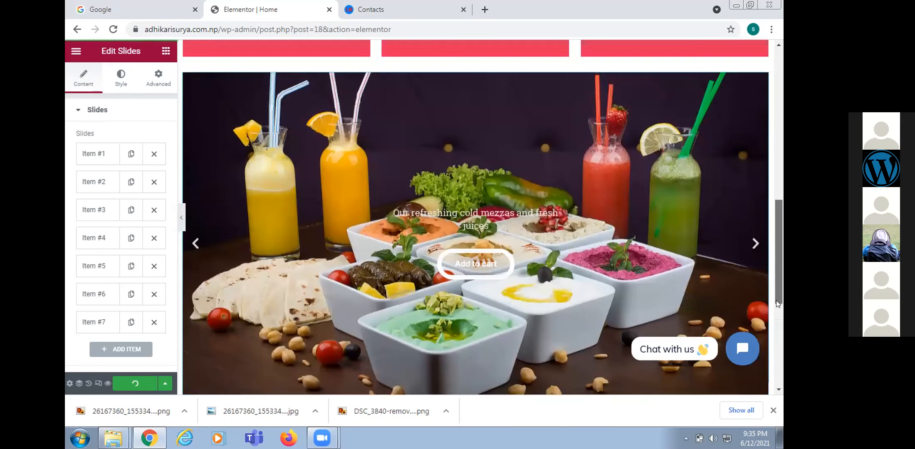
scroll(777, 301, "down", 4)
scroll(518, 96, "down", 1)
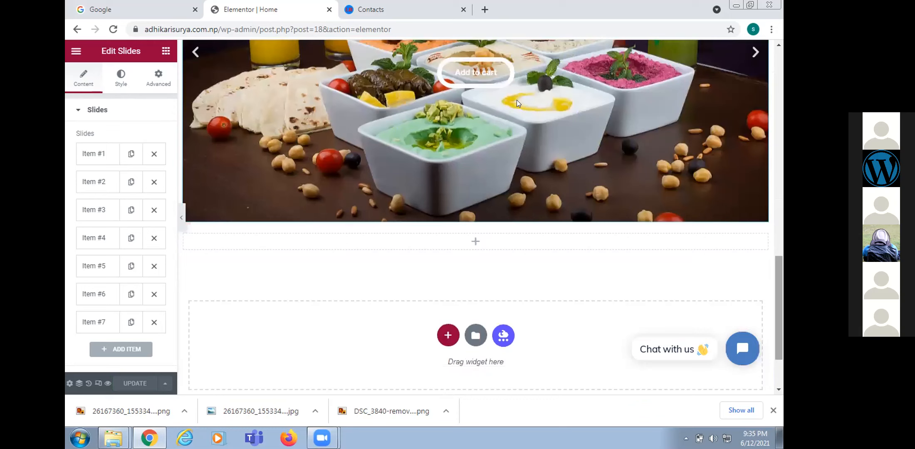
left_click_drag(513, 136, 513, 148)
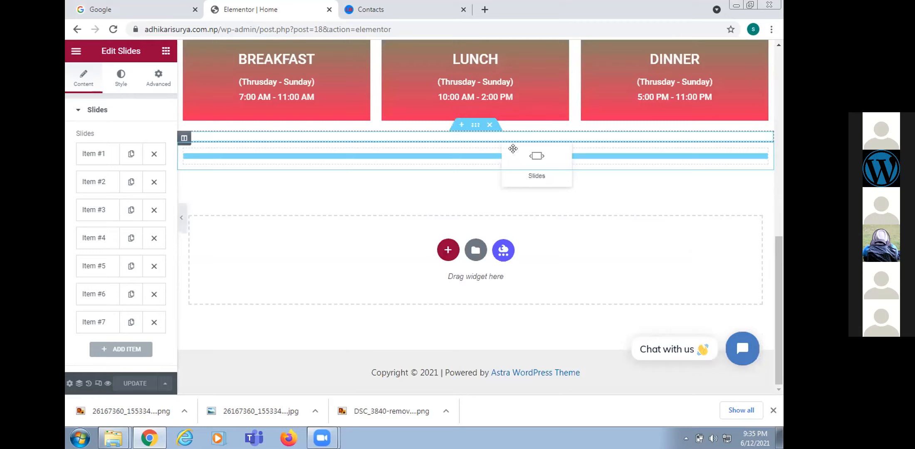
left_click_drag(514, 149, 515, 152)
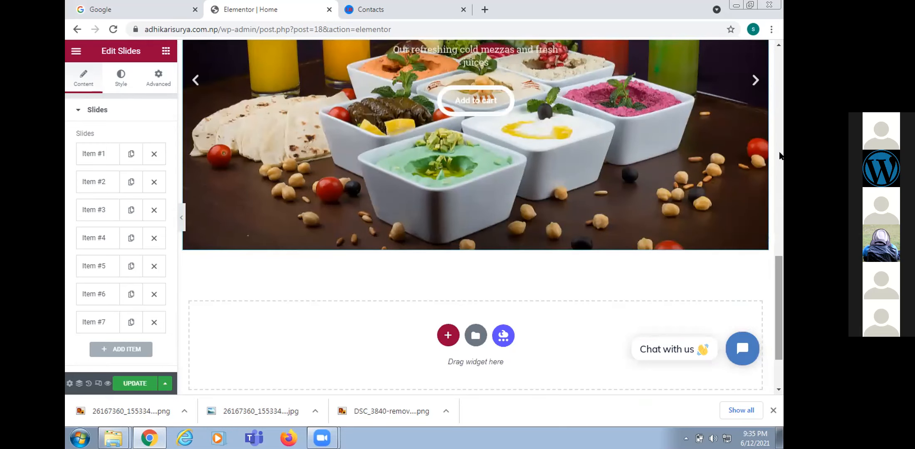
scroll(781, 179, "up", 7)
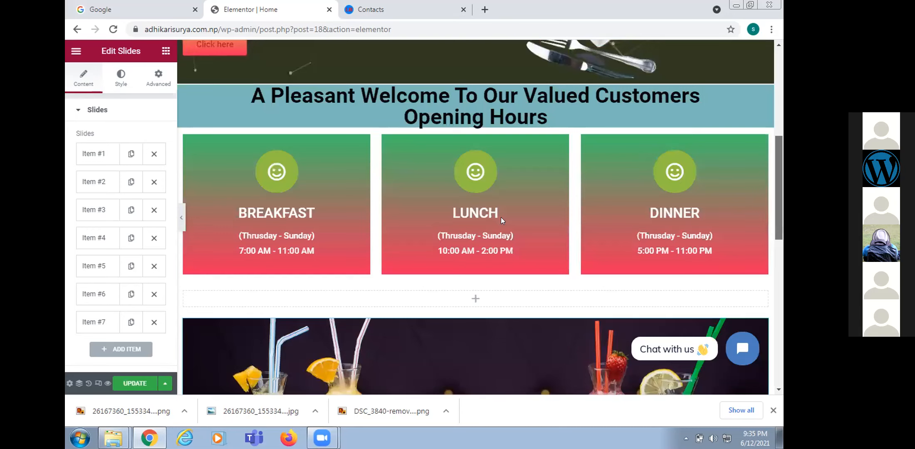
scroll(502, 217, "down", 4)
left_click(142, 383)
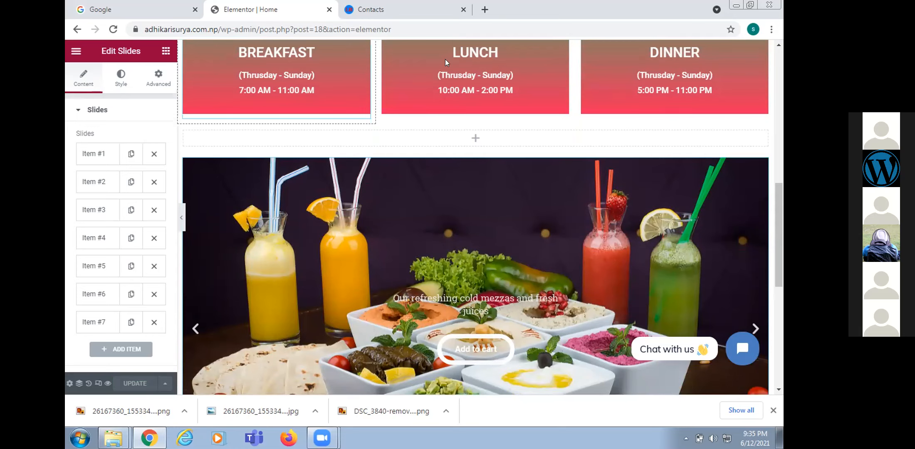
key("ctrl+Tab")
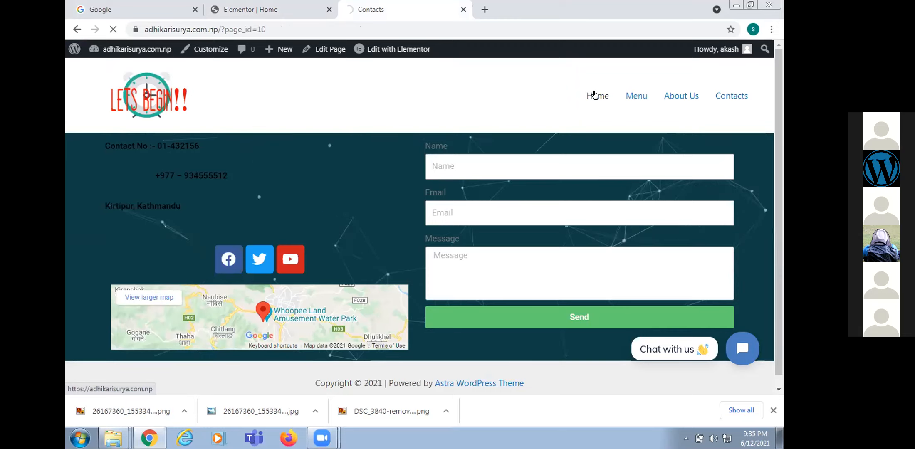
- Open the live Home page, review the hero and Opening Hours cards, then return to the editor
left_click(595, 96)
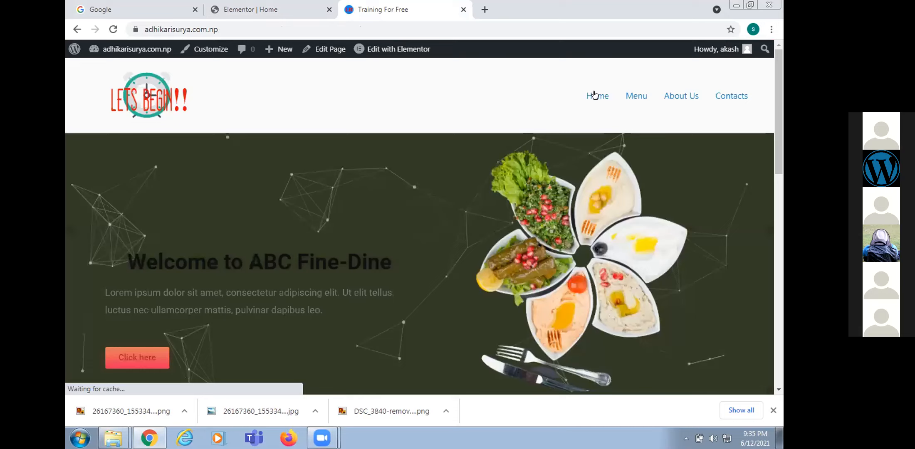
scroll(595, 95, "down", 10)
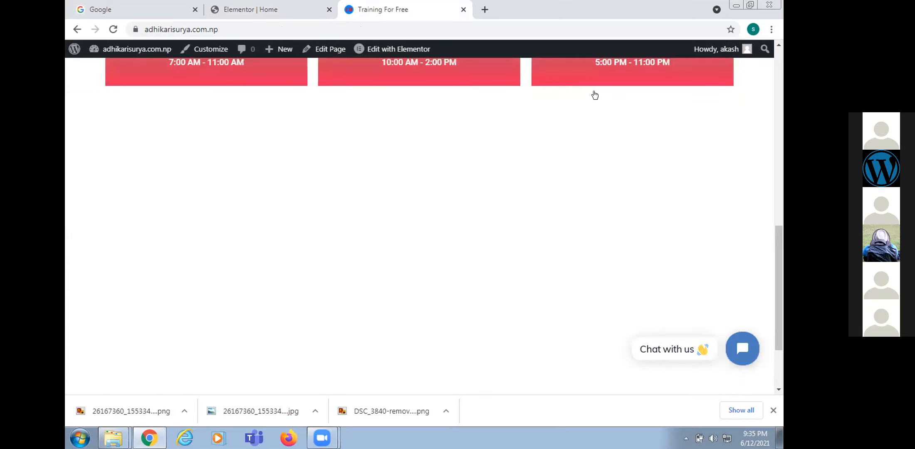
scroll(595, 96, "down", 2)
scroll(595, 95, "up", 1)
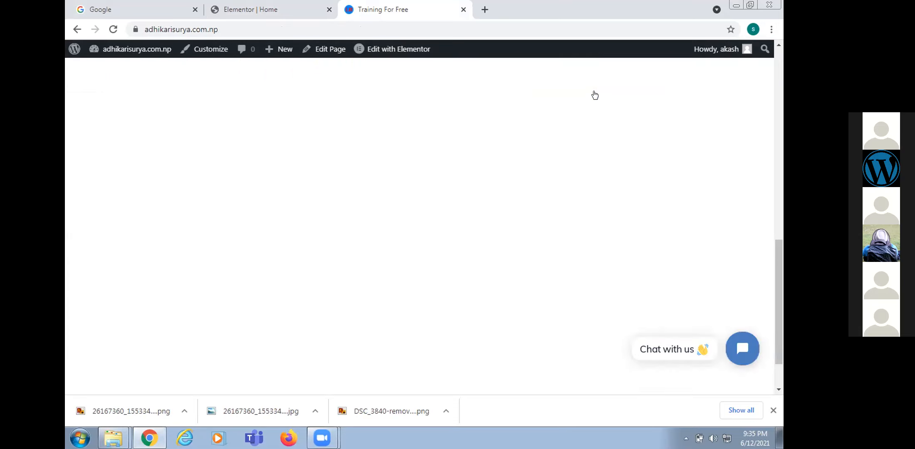
scroll(595, 96, "up", 2)
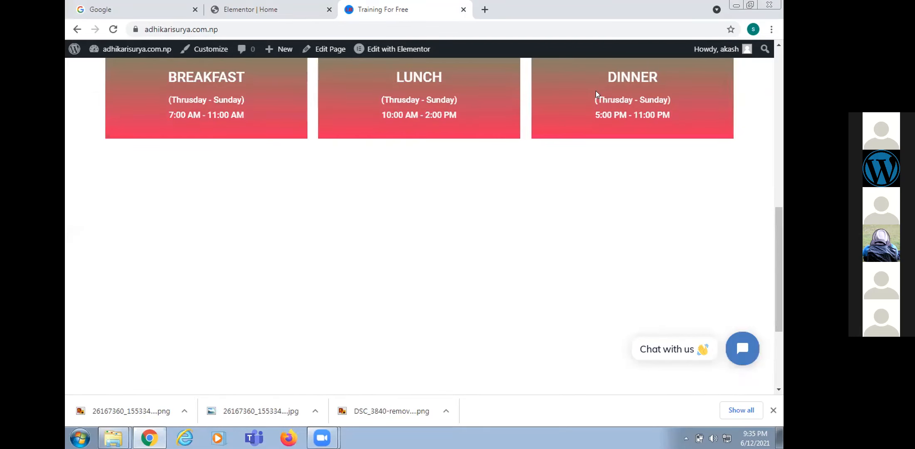
scroll(516, 47, "up", 8)
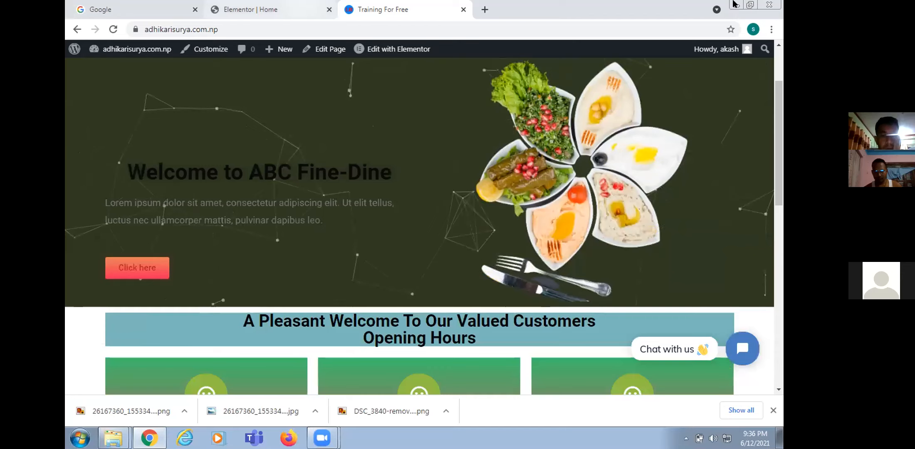
key("ctrl+shift+Tab")
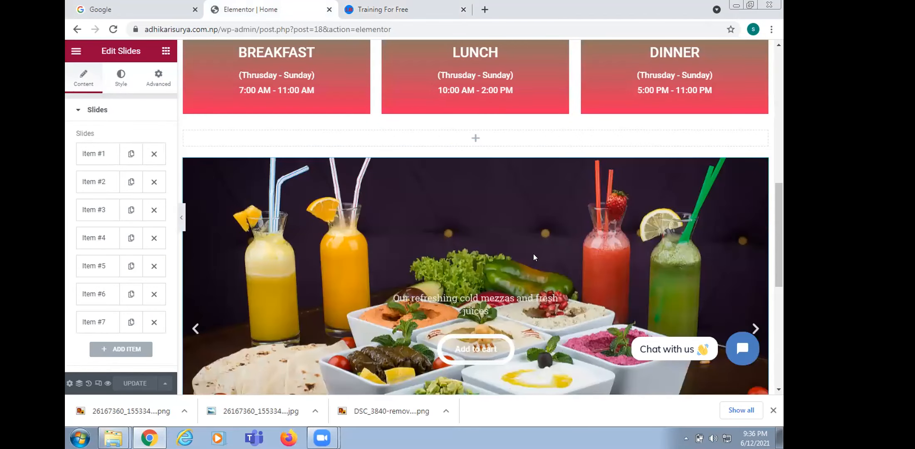
- Drag the food slider beneath the Breakfast/Lunch/Dinner cards and save with Ctrl+S
left_click_drag(526, 261, 519, 215)
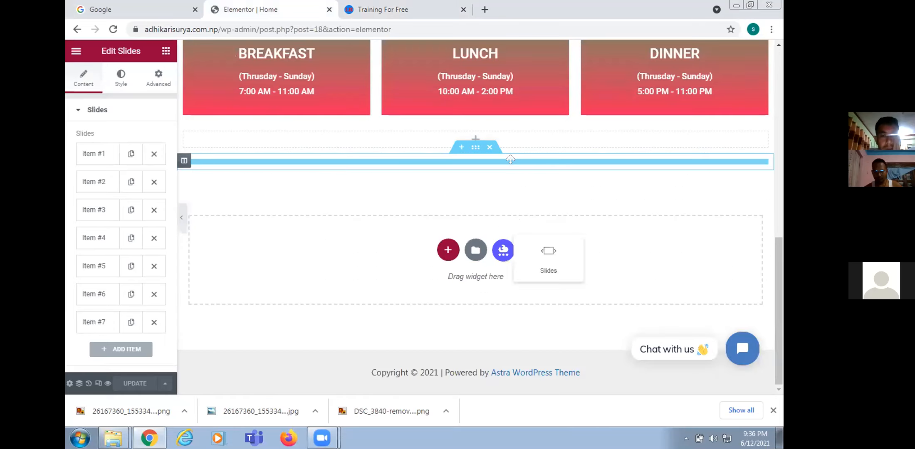
left_click_drag(511, 160, 510, 139)
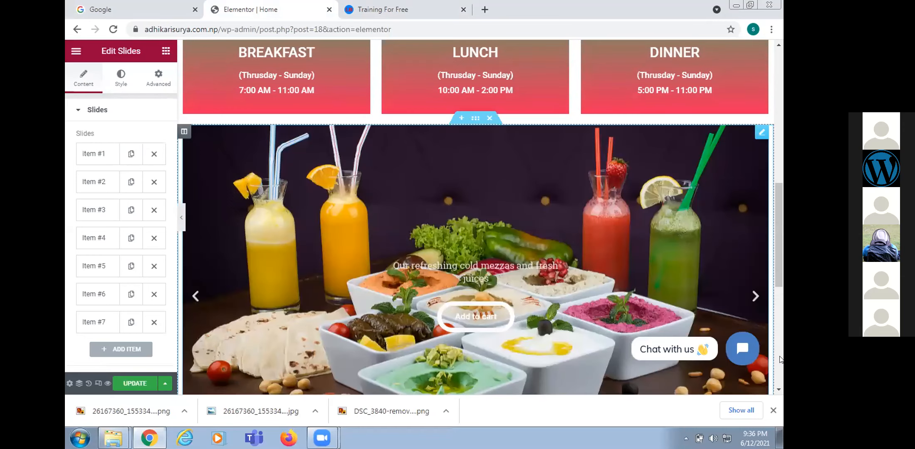
left_click(780, 360)
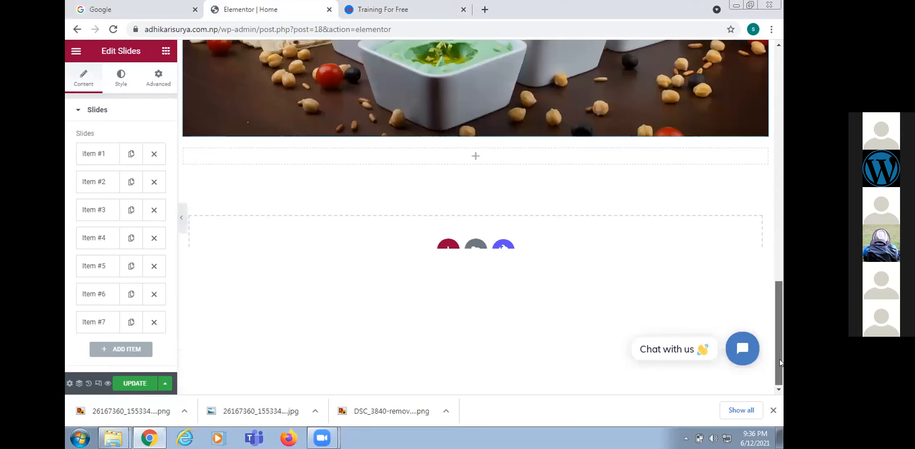
key("ctrl+s")
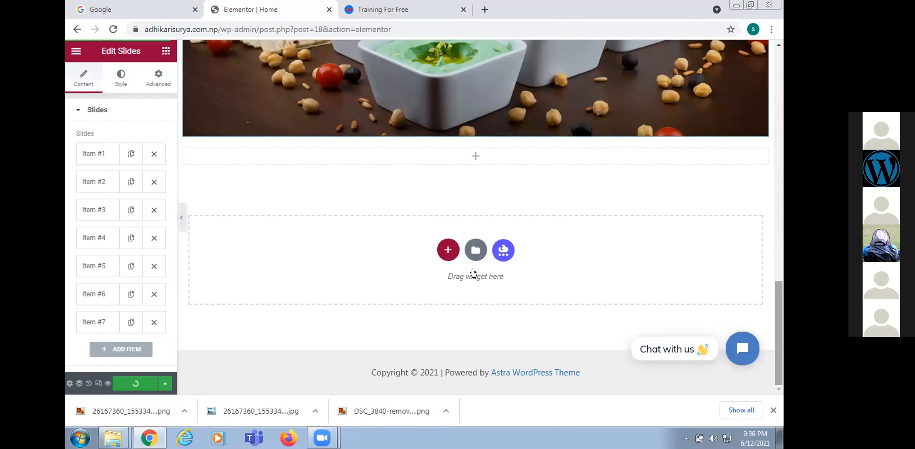
scroll(474, 272, "up", 3)
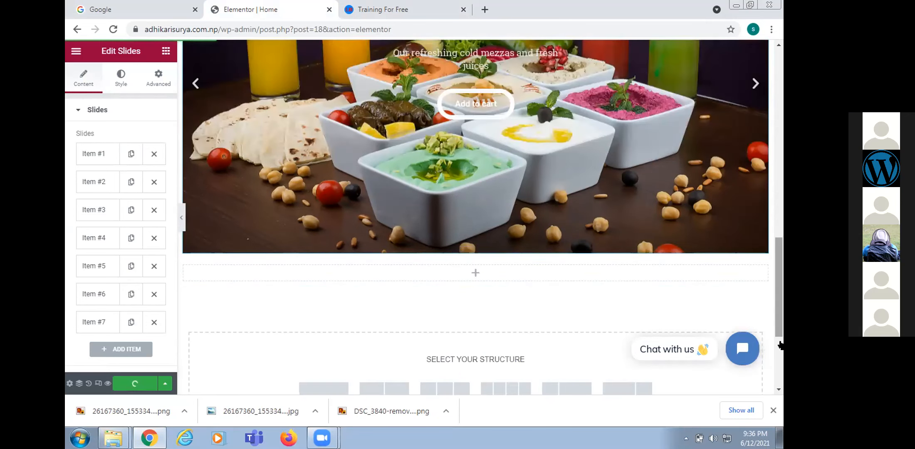
- Add a 5-column section below the food slider and bring up the Elements widget panel
scroll(520, 306, "down", 3)
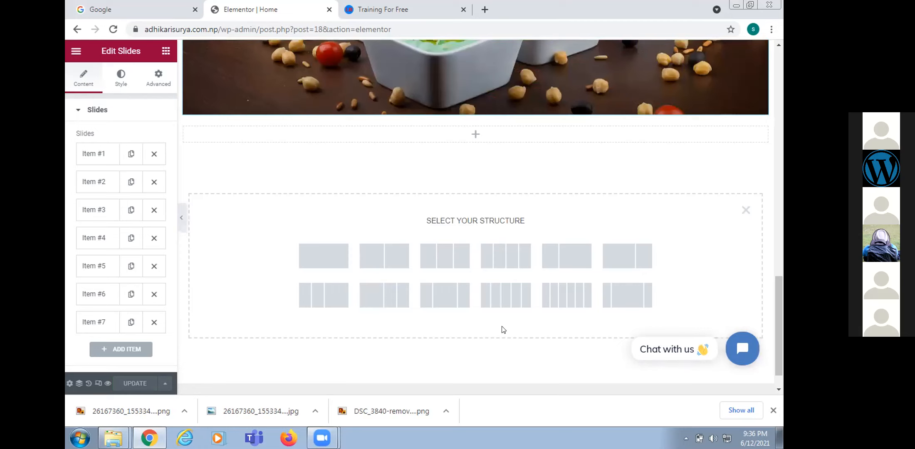
left_click(505, 290)
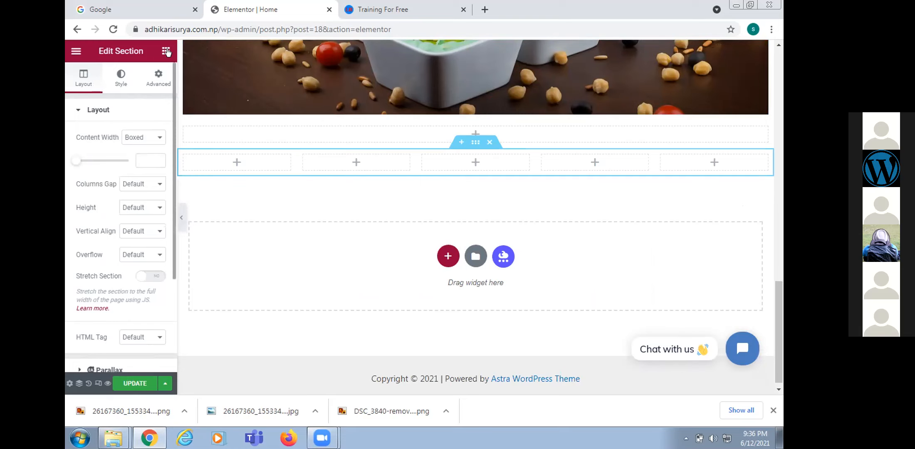
left_click(231, 164)
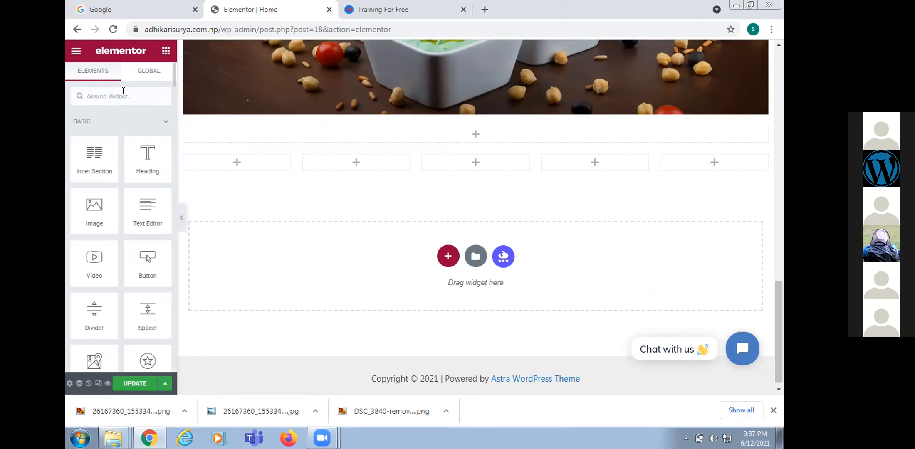
- Search the widgets for 'calendar' and place the Calendar widget in the first column
type("v")
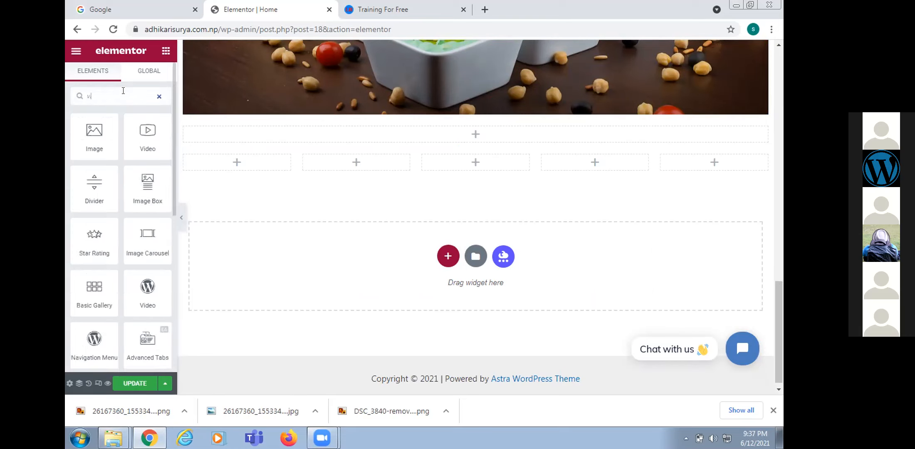
type("id")
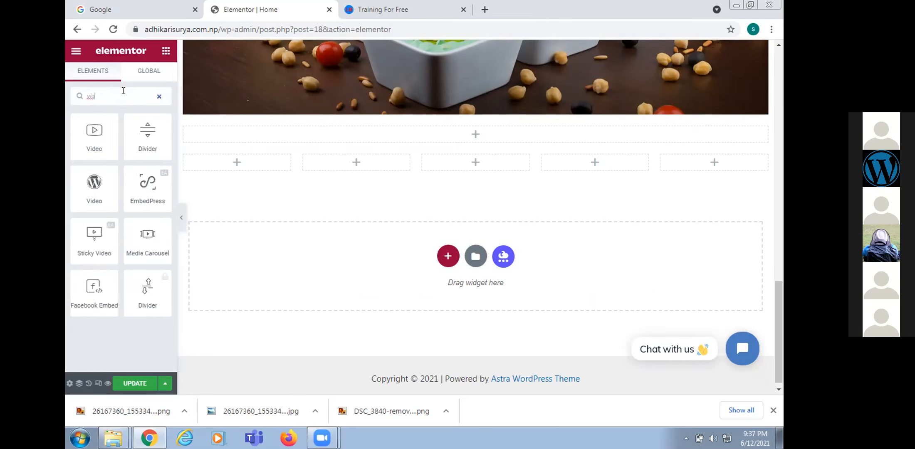
key("BackSpace")
key("BackSpace")
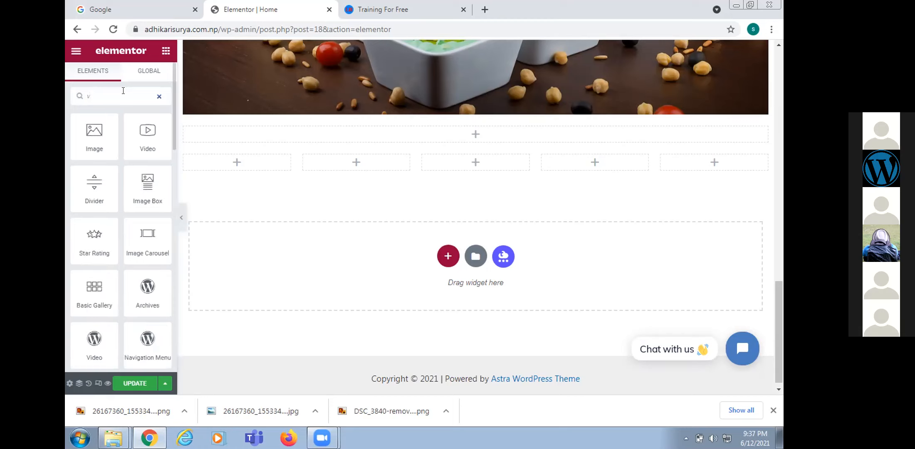
key("BackSpace")
type("lendar")
left_click_drag(79, 143, 206, 175)
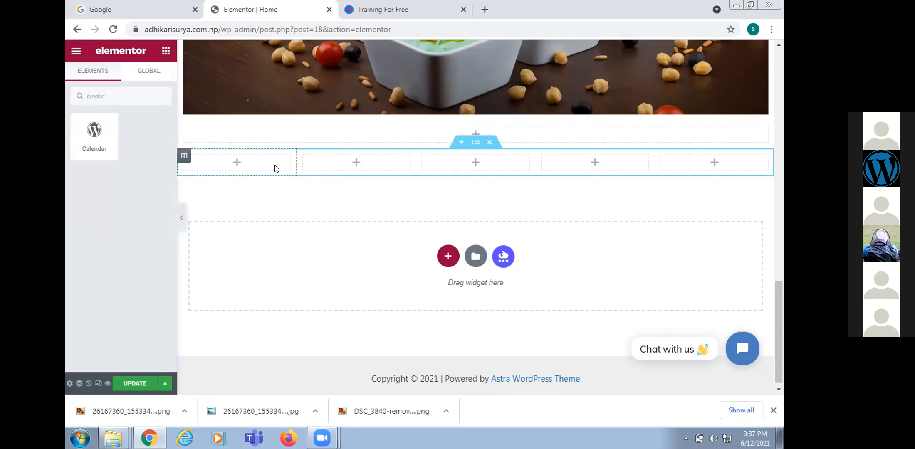
left_click_drag(102, 136, 237, 157)
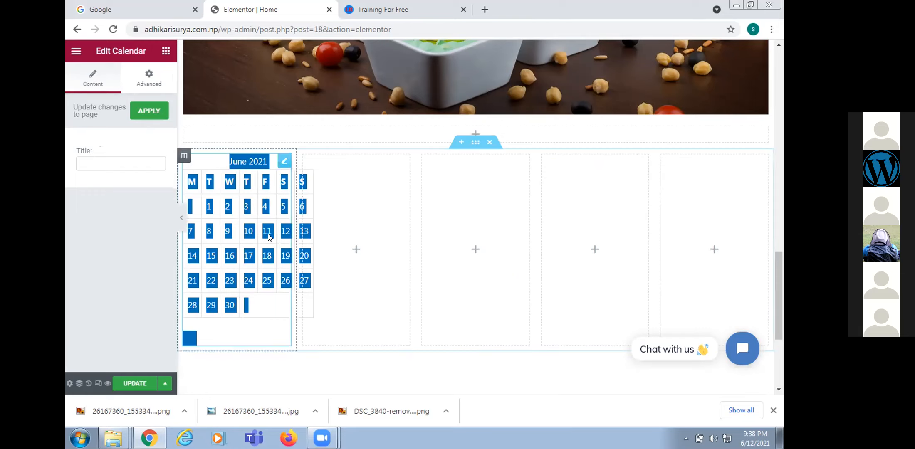
- Widen the calendar and second columns, narrowing the third to about 14.7%
left_click_drag(296, 236, 321, 221)
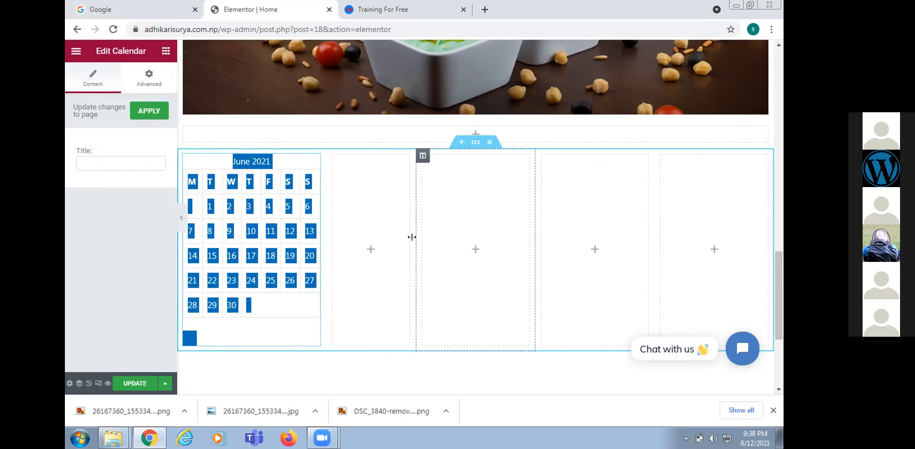
left_click_drag(419, 240, 464, 231)
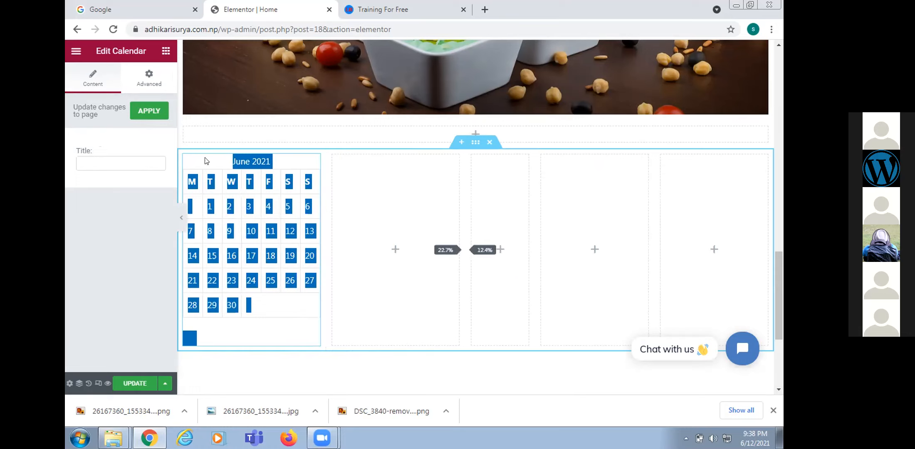
left_click(96, 158)
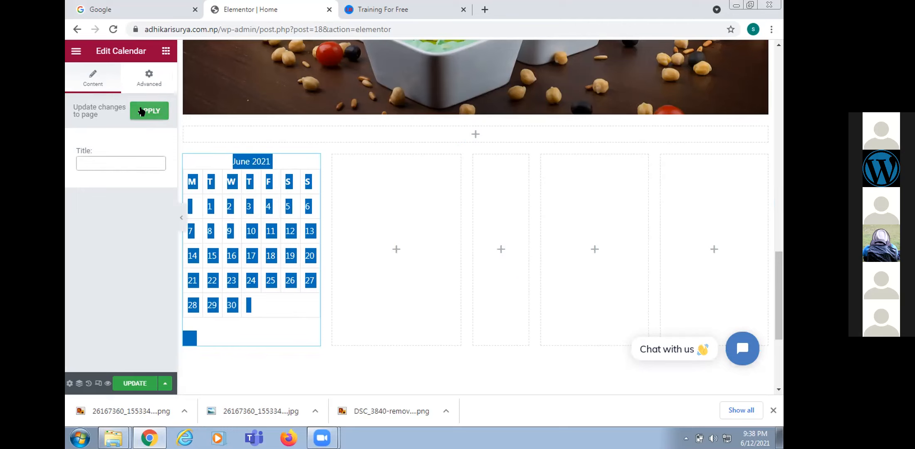